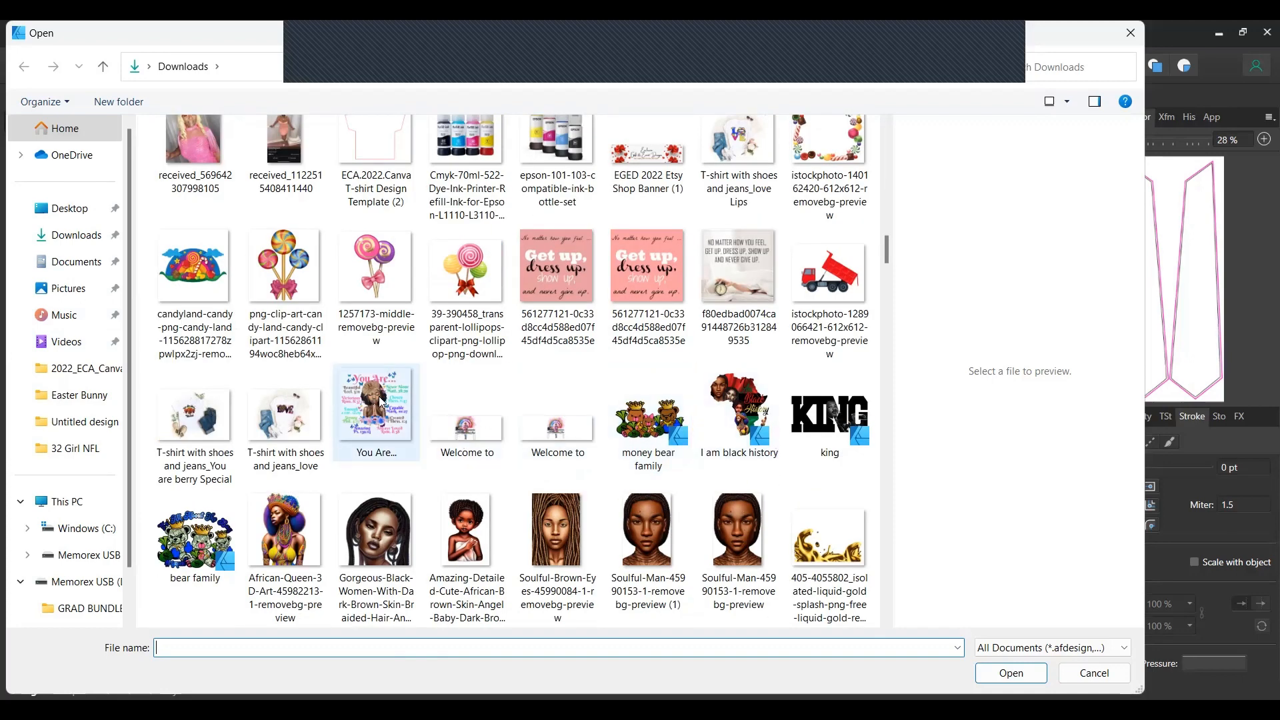
Open the candy lollipop PNG and draw it out on the stole canvas.
{"action": "left_click", "coordinate": [312, 291]}
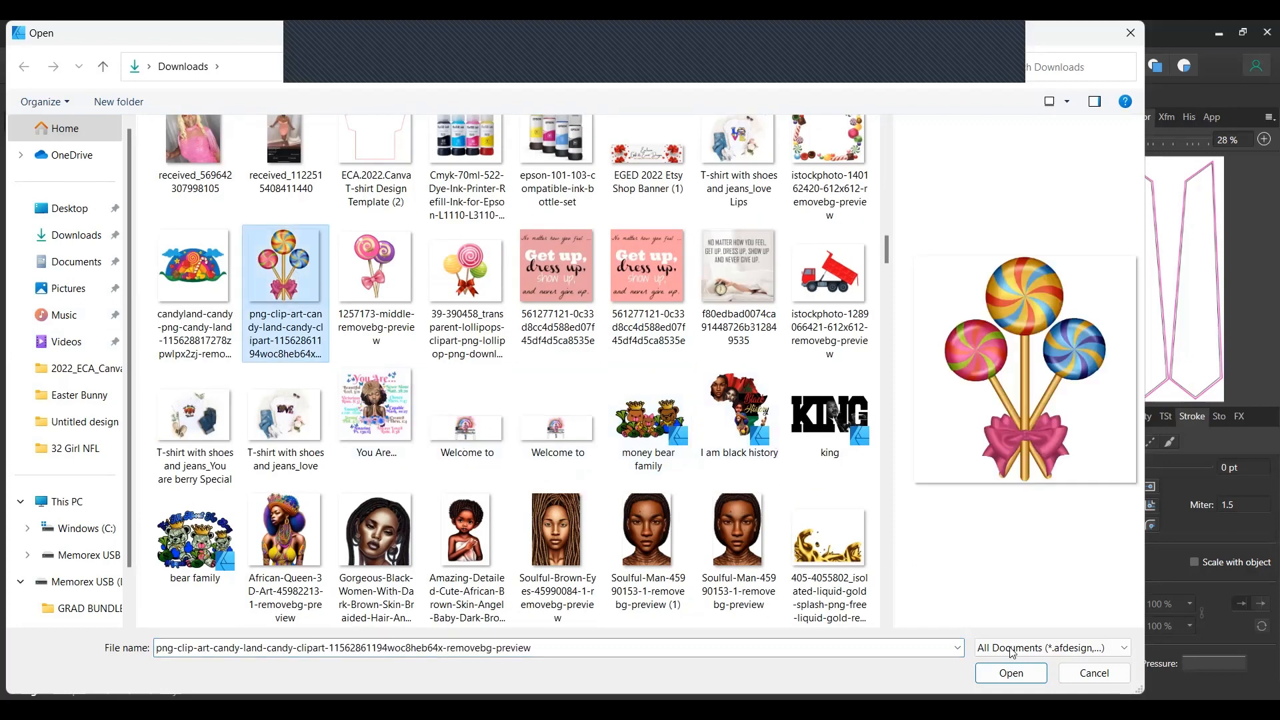
{"action": "left_click", "coordinate": [1011, 673]}
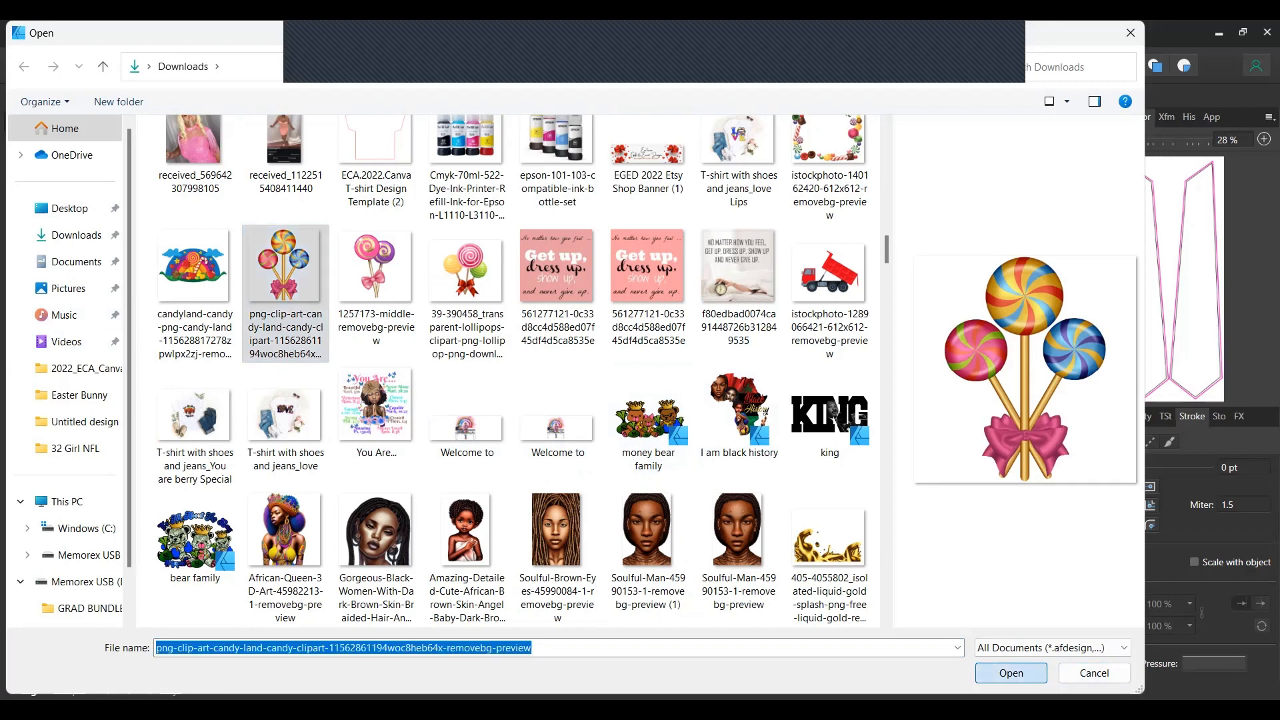
{"action": "left_click_drag", "start_coordinate": [655, 391], "coordinate": [792, 594]}
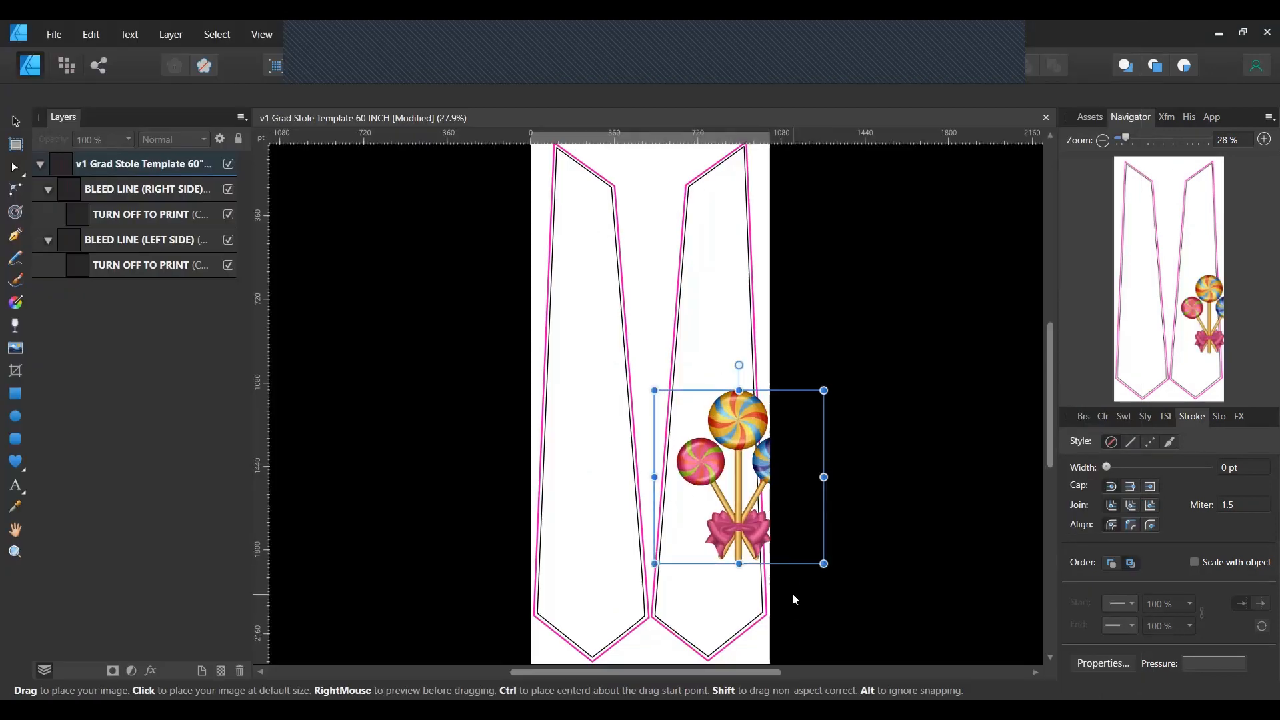
Move the lollipops to the top centre and raise their layer above the template group.
{"action": "left_click_drag", "start_coordinate": [738, 465], "coordinate": [700, 460]}
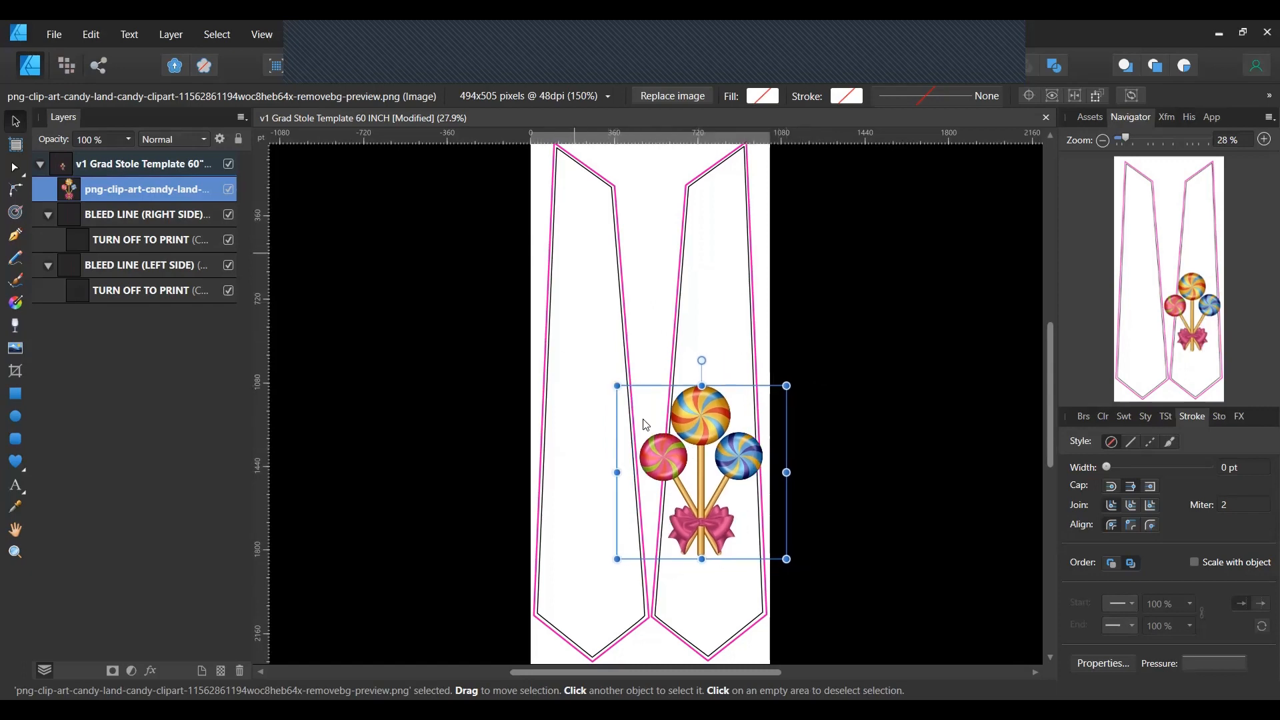
{"action": "left_click_drag", "start_coordinate": [711, 415], "coordinate": [658, 158]}
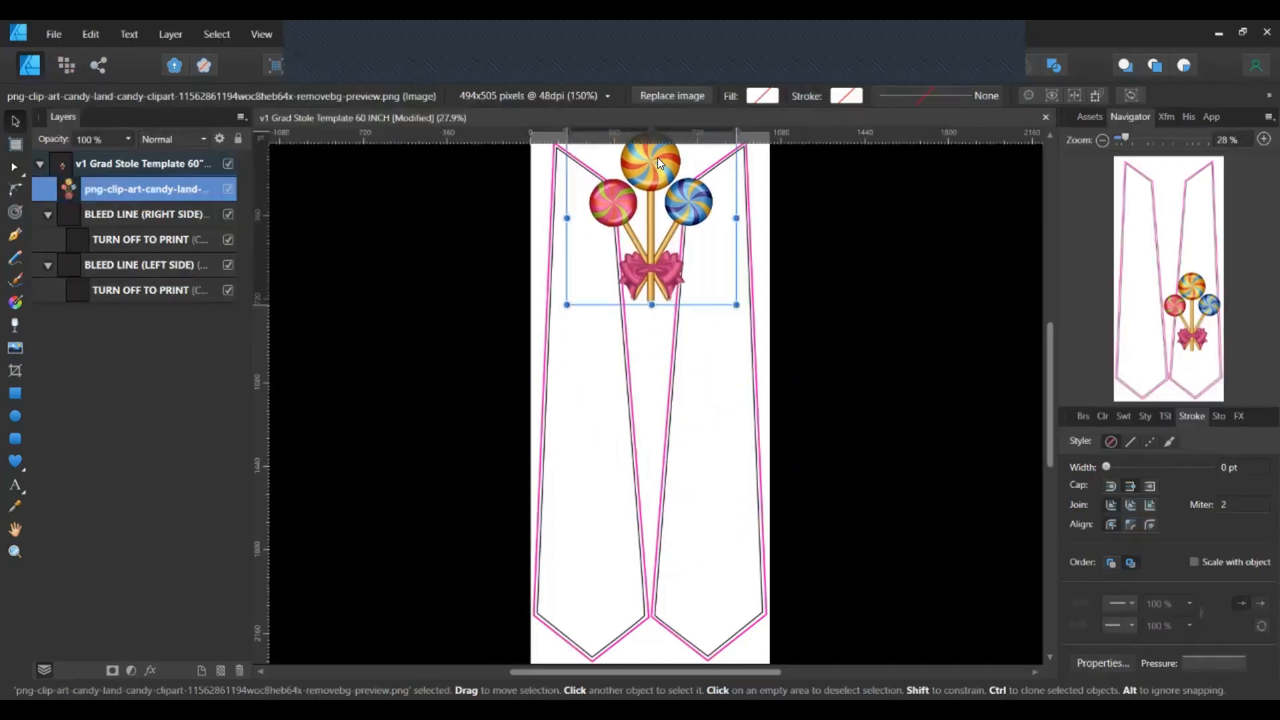
{"action": "left_click", "coordinate": [697, 369]}
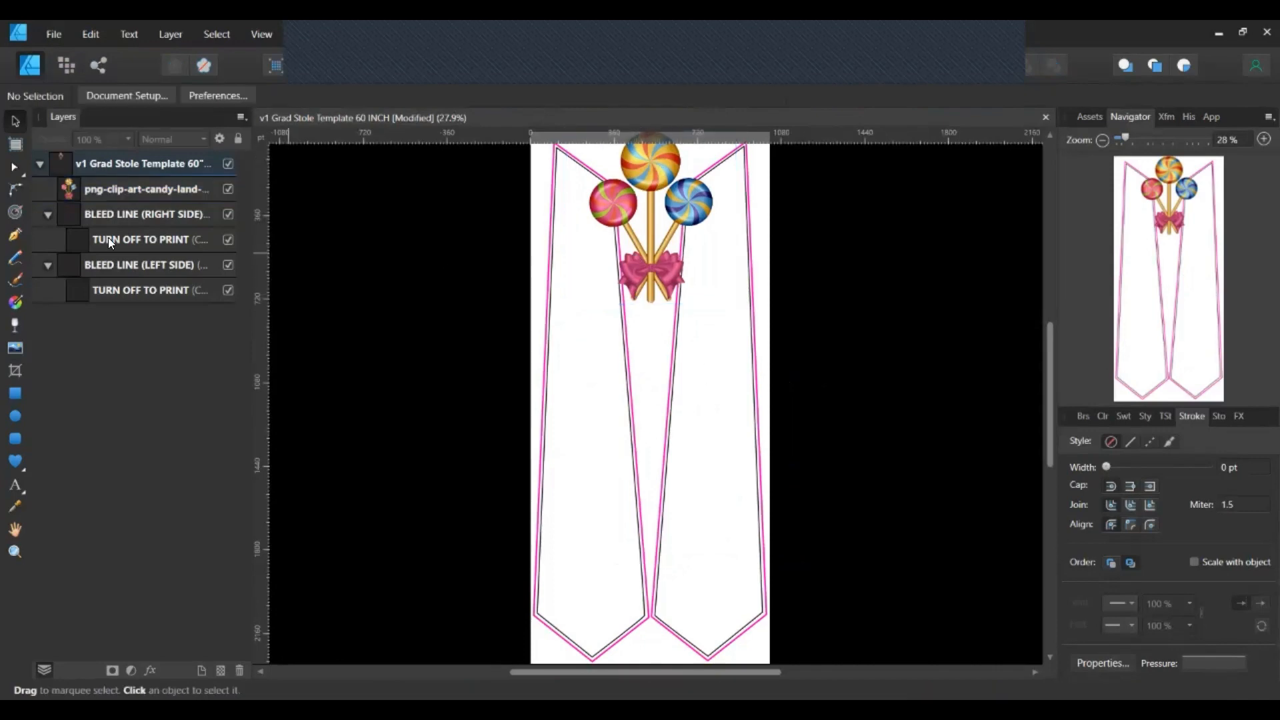
{"action": "left_click_drag", "start_coordinate": [104, 185], "coordinate": [103, 140]}
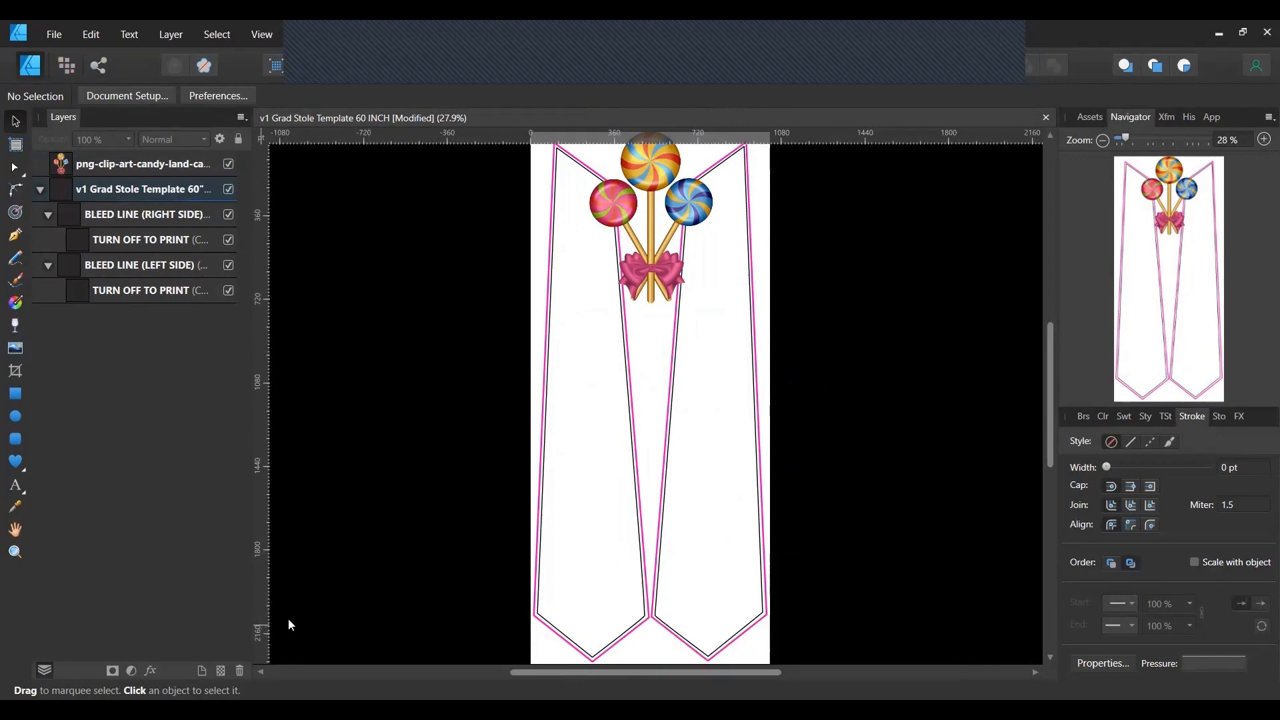
Expand the v1 Grad Stole Template group and both BLEED LINE groups in the Layers panel.
{"action": "left_click", "coordinate": [60, 37]}
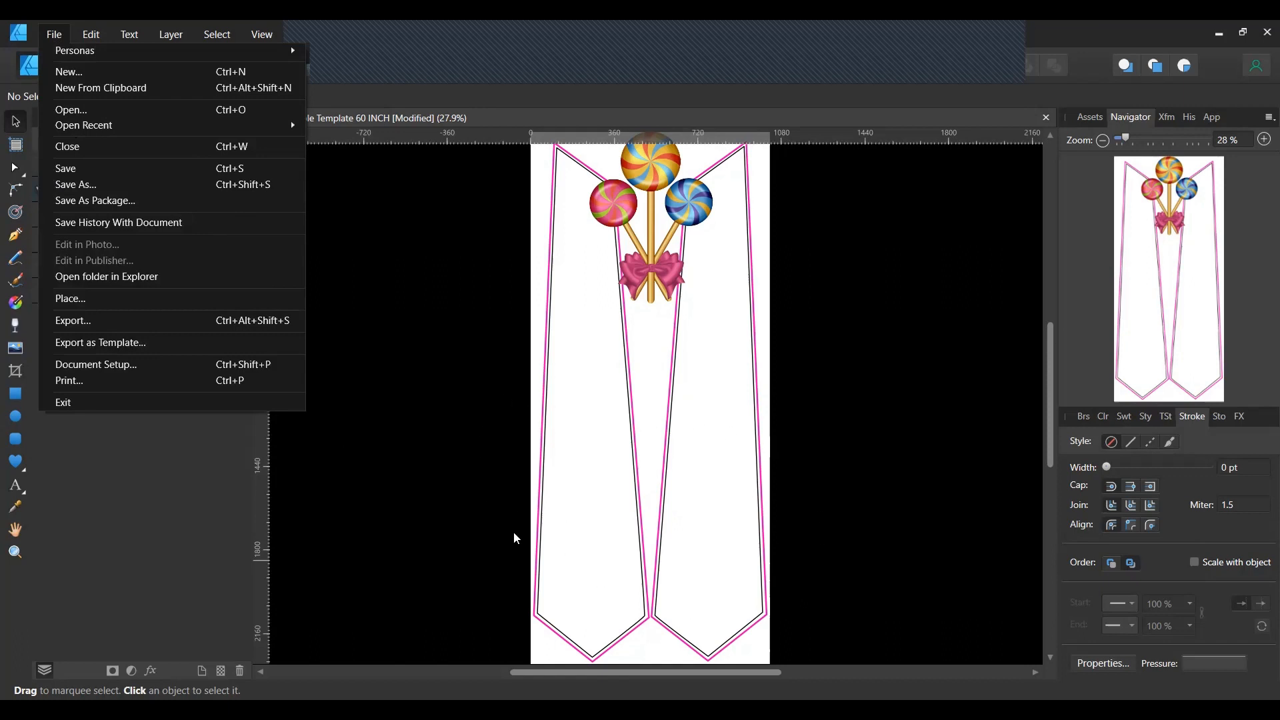
{"action": "left_click", "coordinate": [354, 198]}
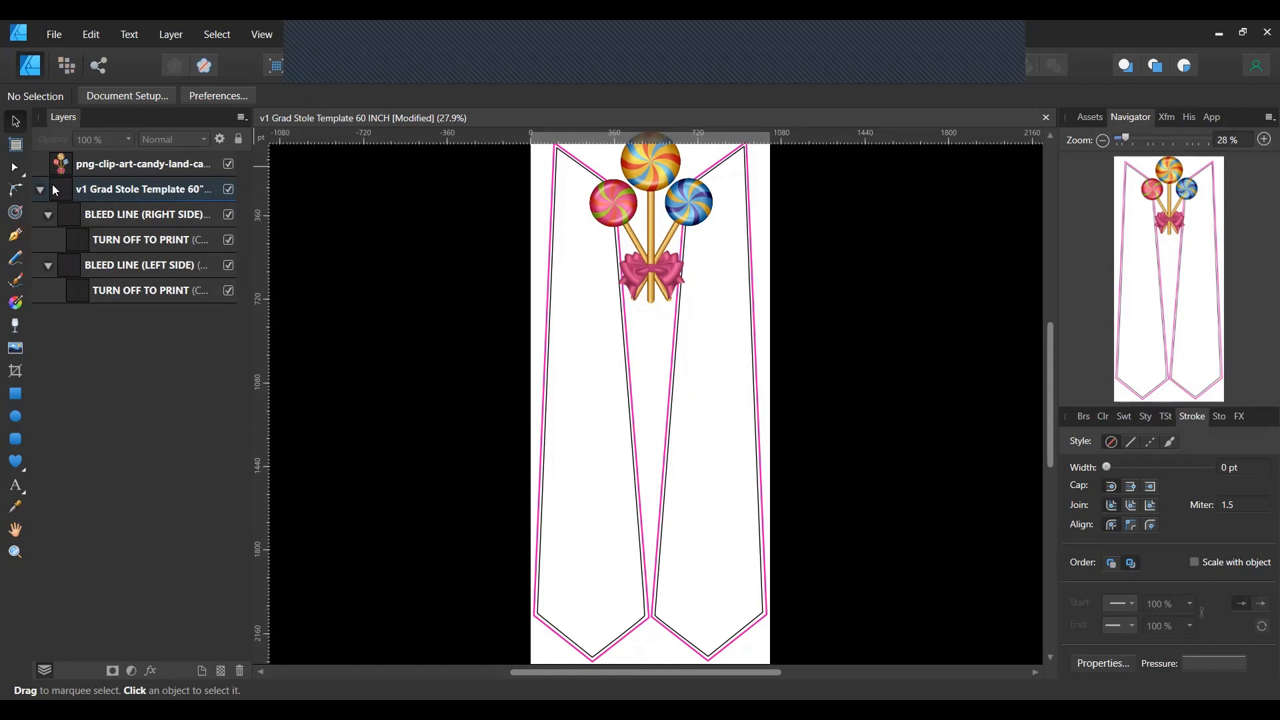
{"action": "left_click", "coordinate": [48, 214]}
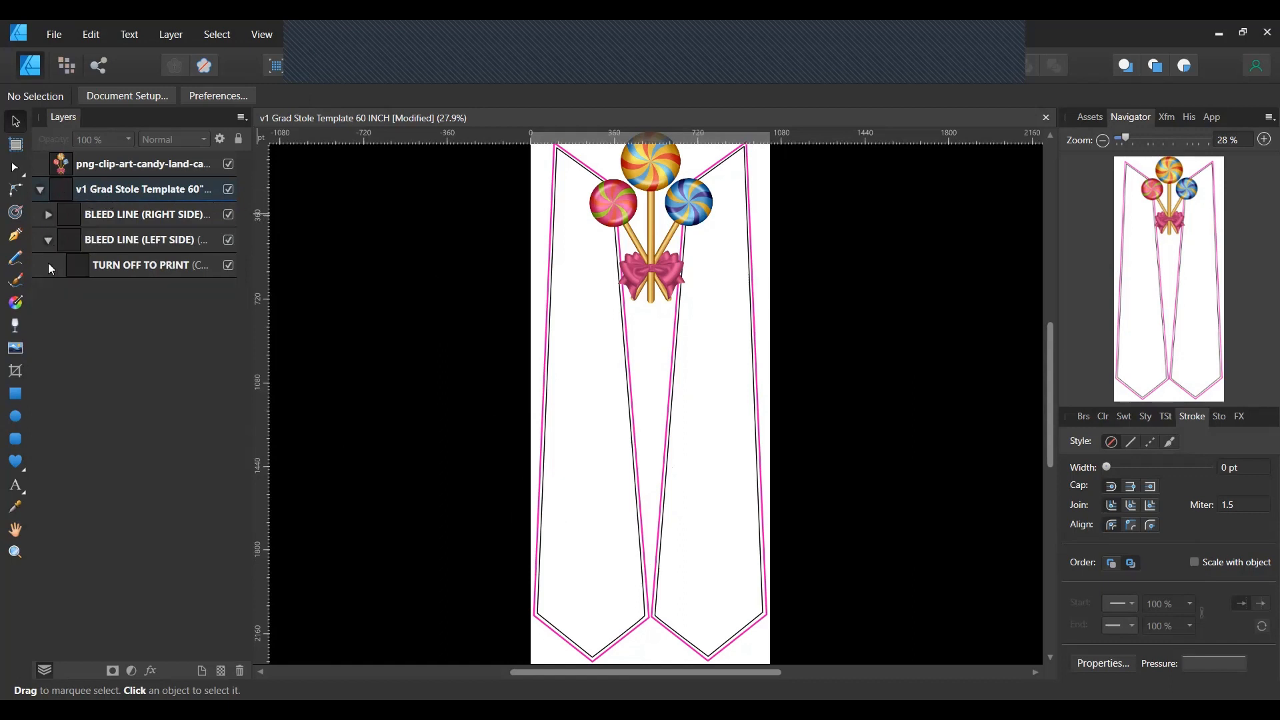
{"action": "left_click", "coordinate": [48, 240]}
{"action": "left_click", "coordinate": [40, 190]}
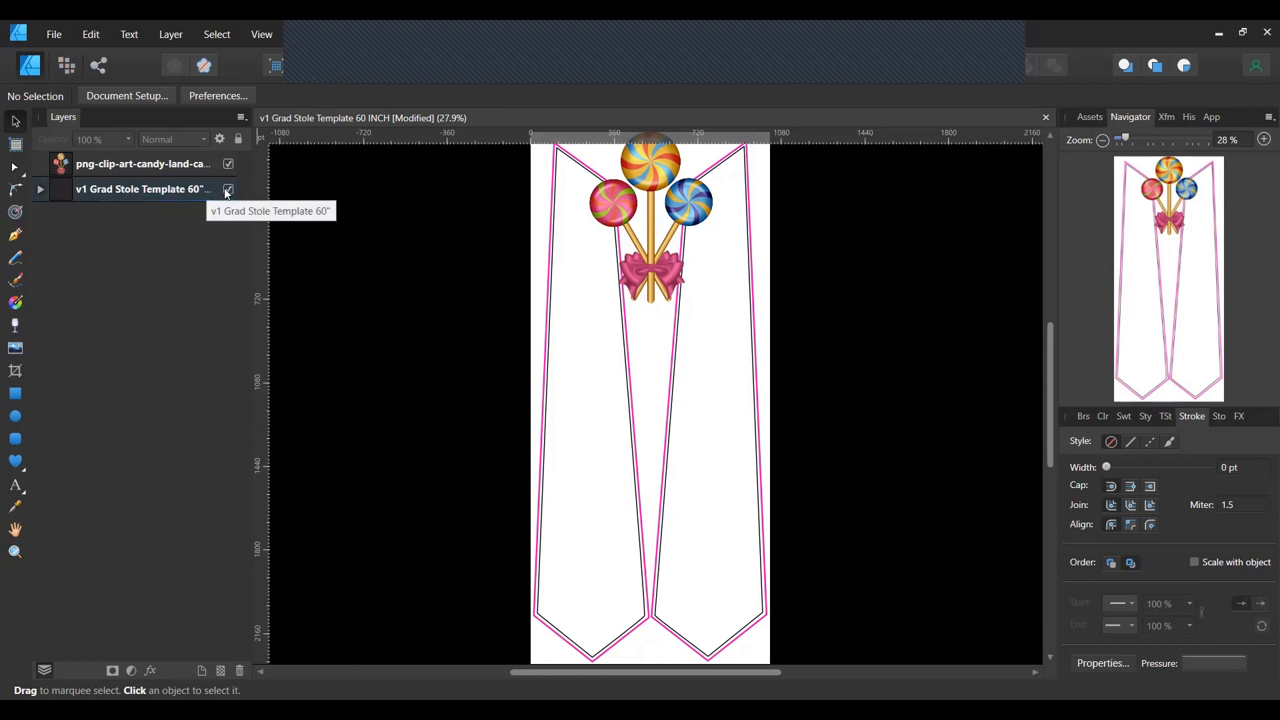
{"action": "left_click", "coordinate": [40, 190]}
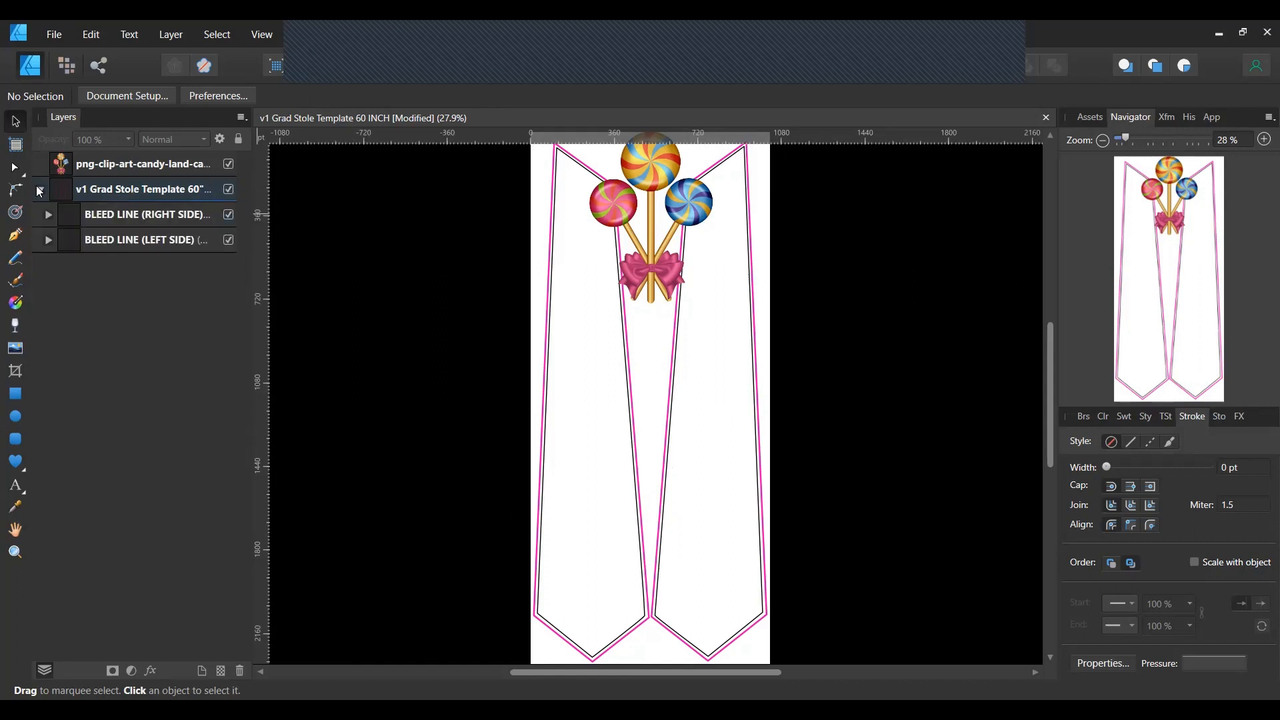
{"action": "left_click", "coordinate": [47, 214]}
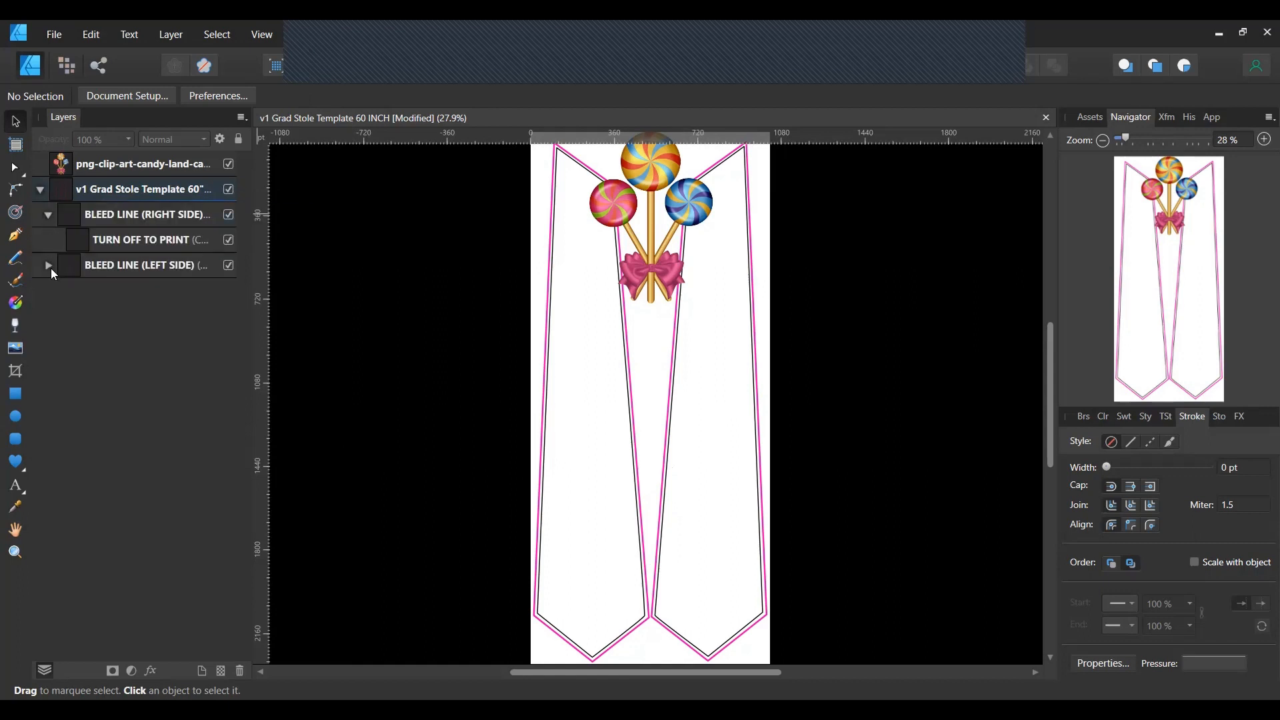
{"action": "left_click", "coordinate": [49, 266]}
Check the right and left BLEED LINE outlines and their TURN OFF TO PRINT lines, then deselect.
{"action": "left_click", "coordinate": [146, 217]}
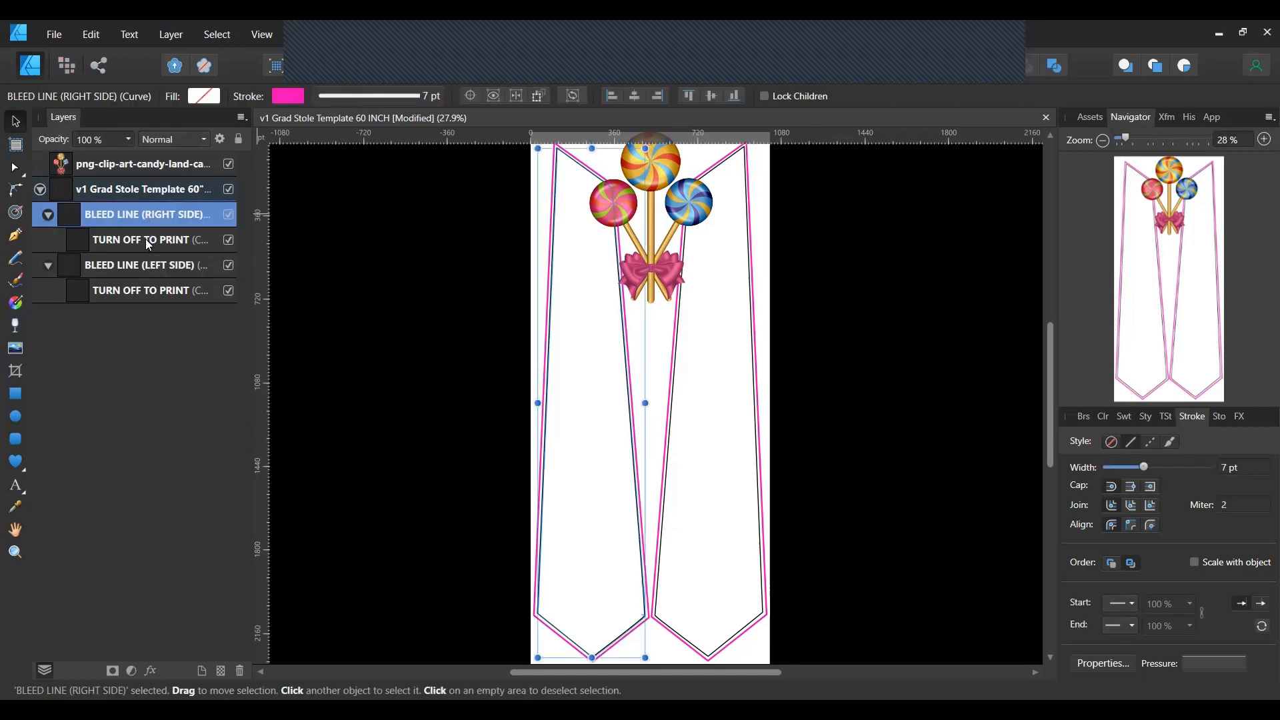
{"action": "left_click", "coordinate": [149, 240]}
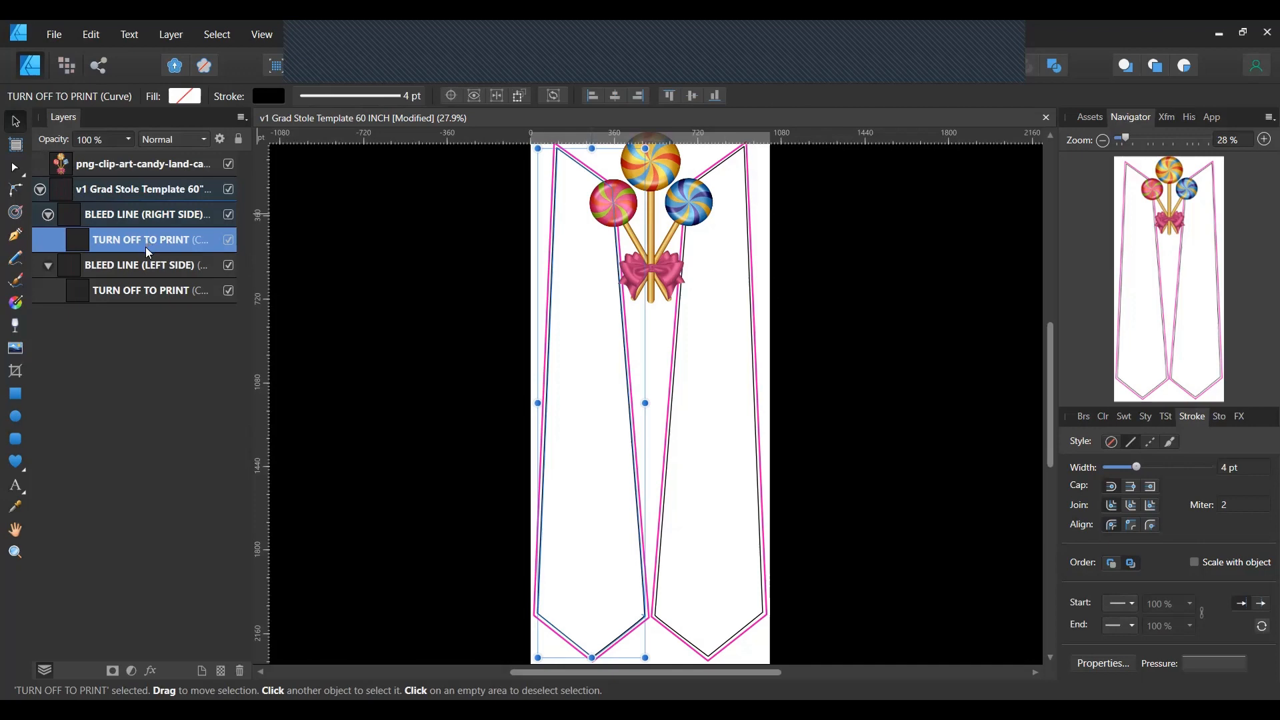
{"action": "left_click", "coordinate": [142, 267]}
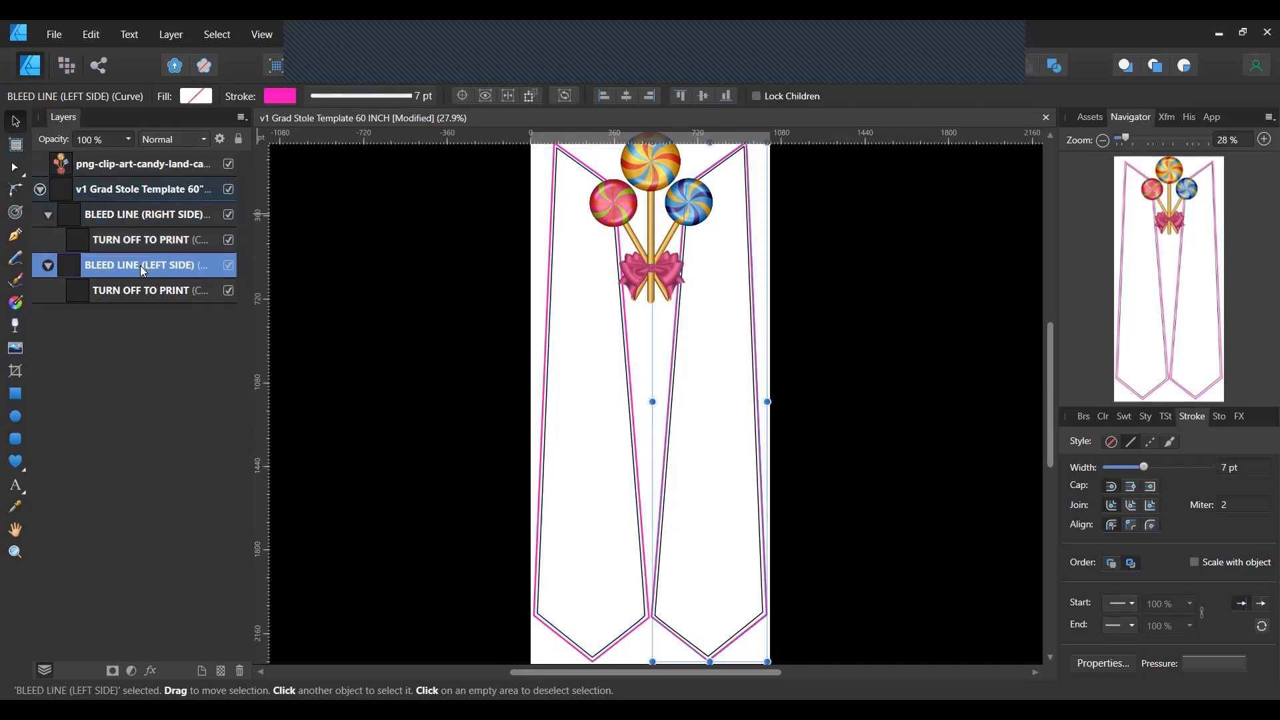
{"action": "left_click", "coordinate": [151, 293]}
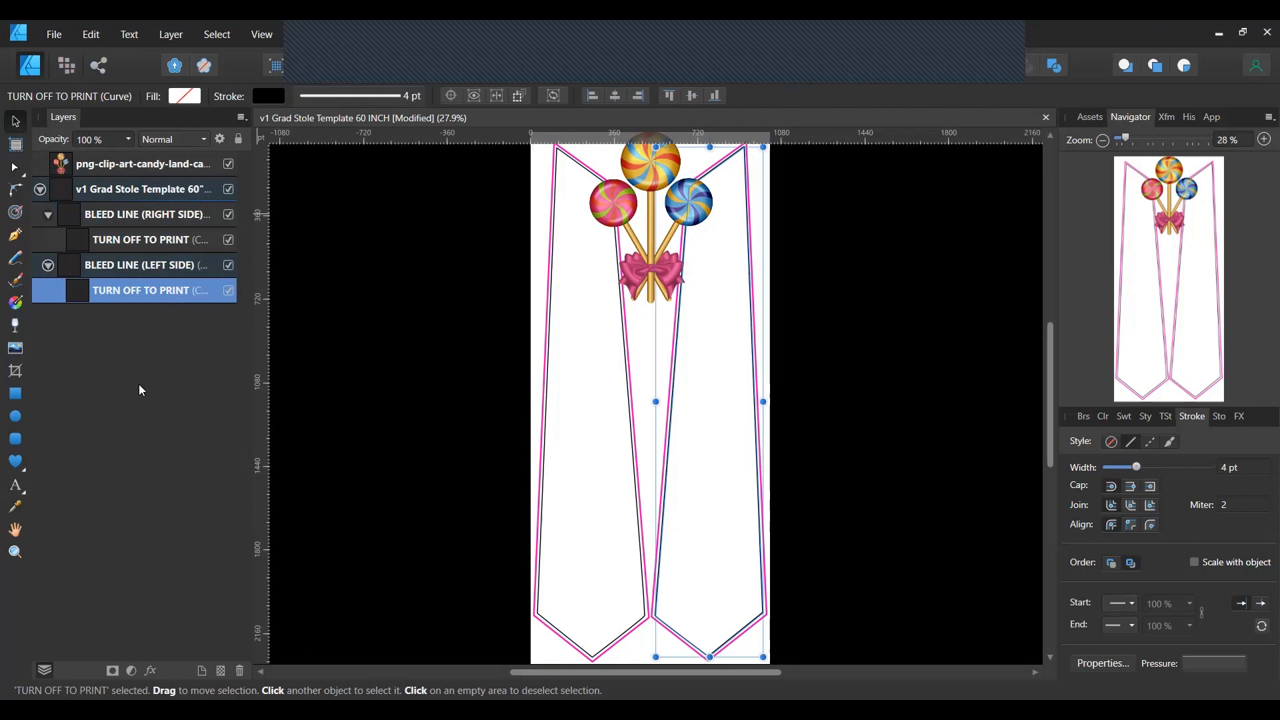
{"action": "left_click", "coordinate": [404, 387]}
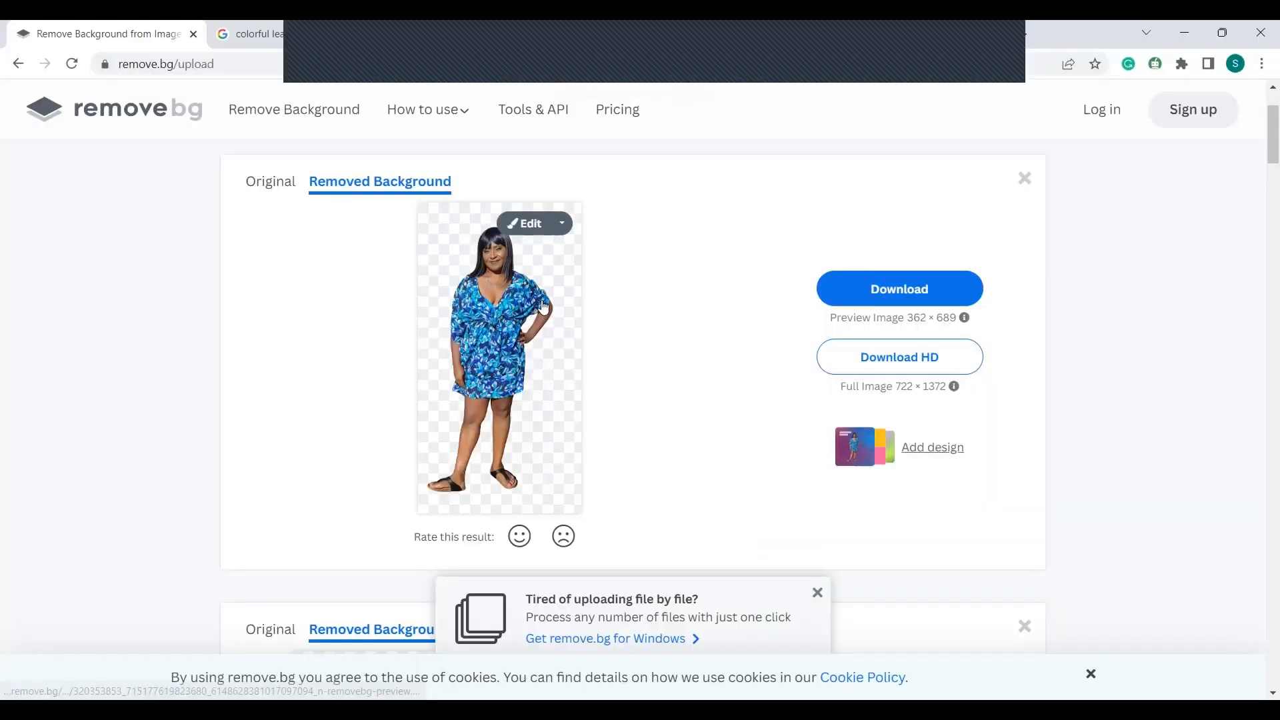
Copy the woman's background-removed cut-out from remove.bg and return to the stole.
{"action": "right_click", "coordinate": [505, 315]}
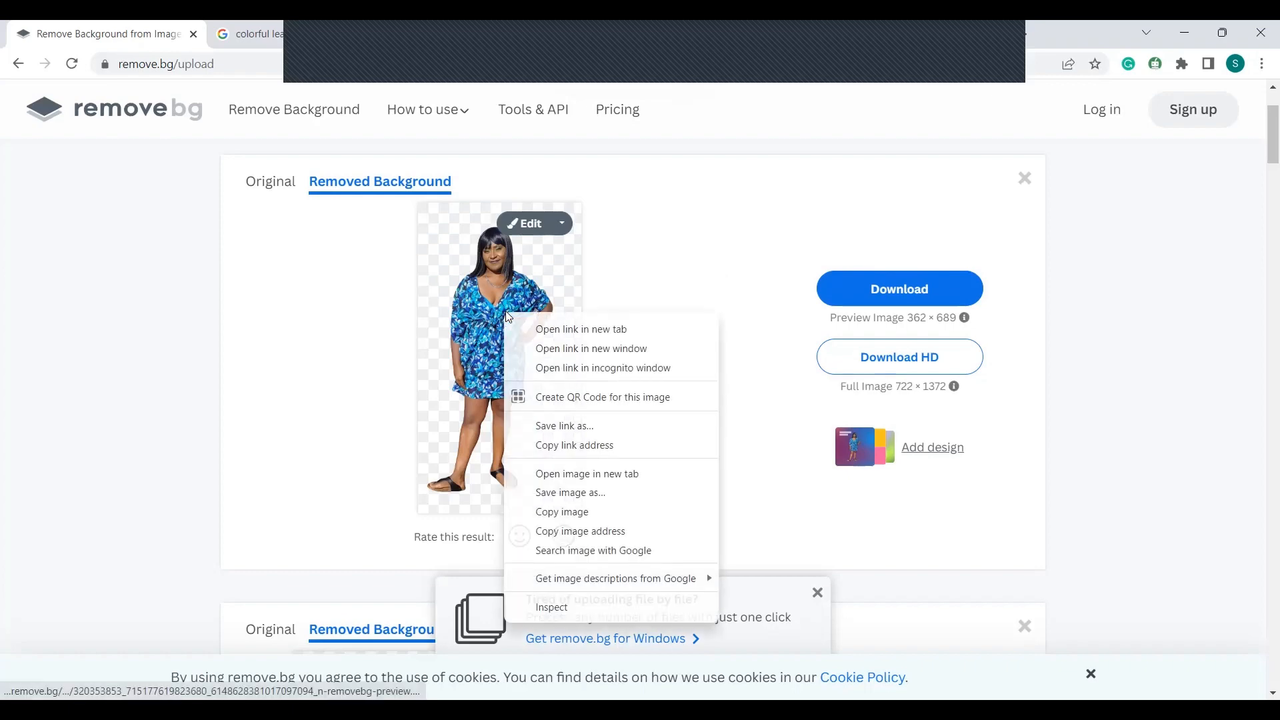
{"action": "left_click", "coordinate": [564, 514]}
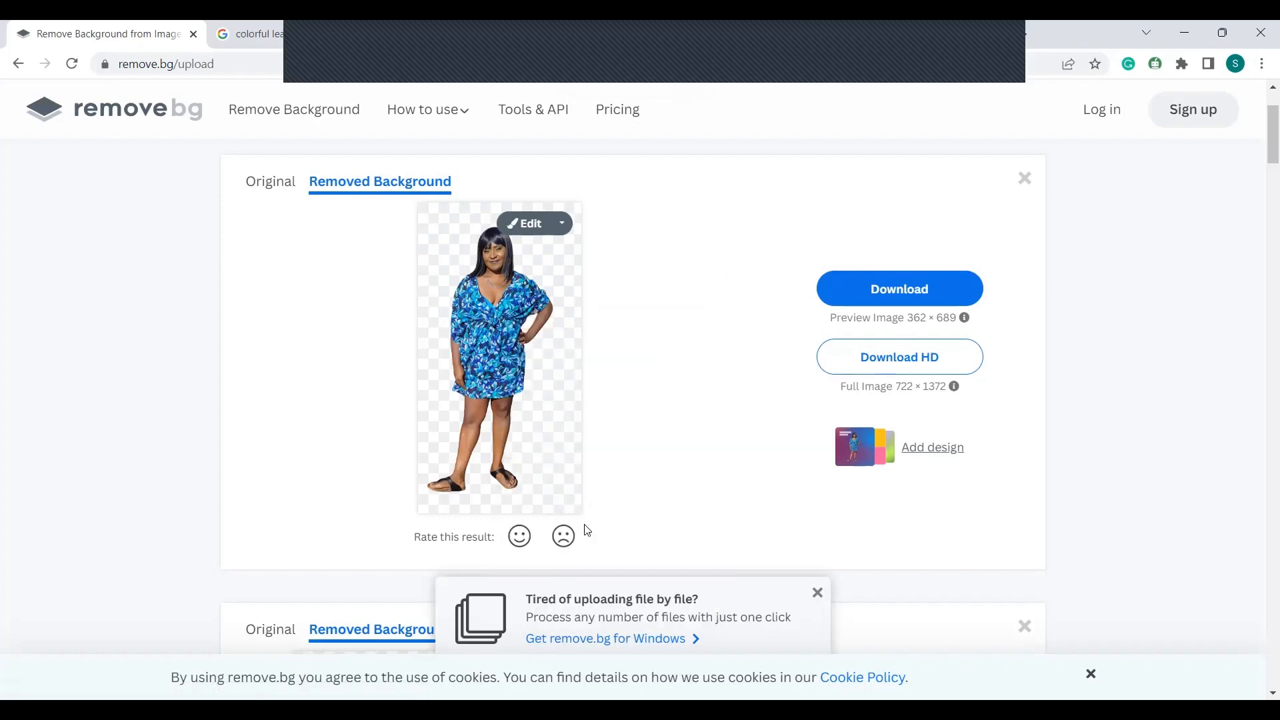
{"action": "key", "text": "alt+Tab"}
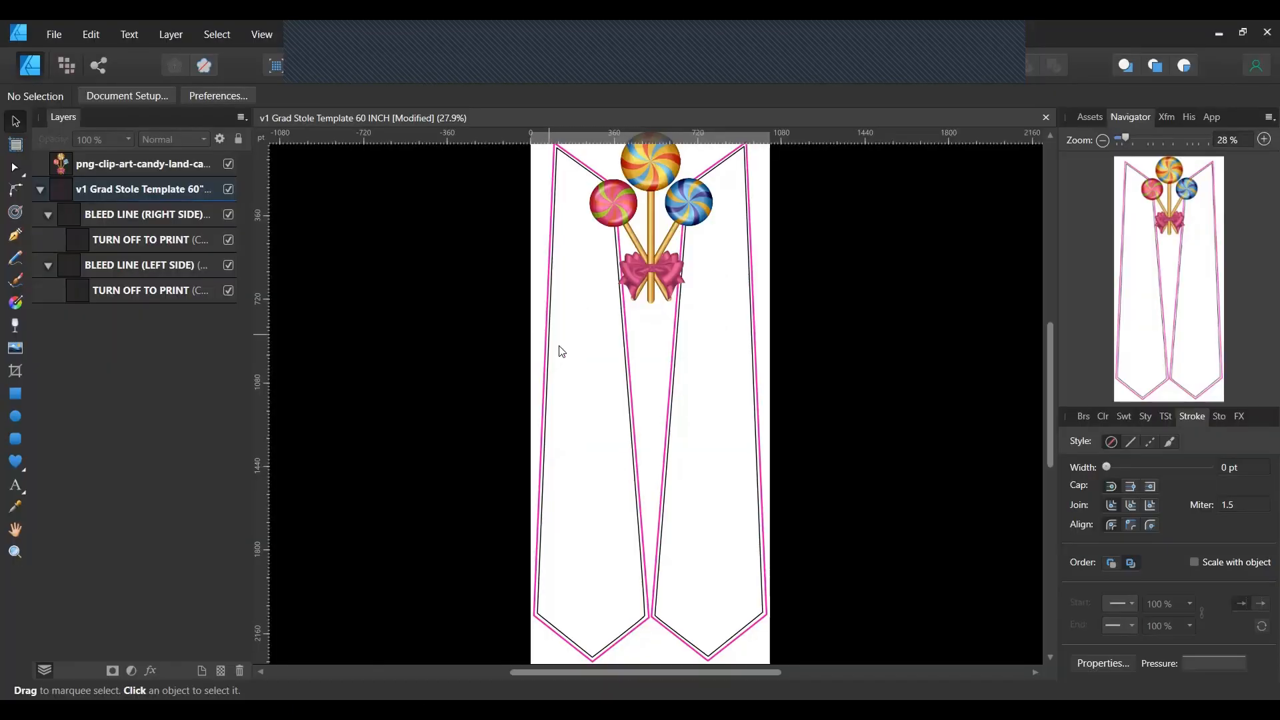
Paste the woman's cut-out onto the stole, moving it toward the lower left and enlarging it.
{"action": "right_click", "coordinate": [559, 344]}
{"action": "left_click", "coordinate": [609, 330]}
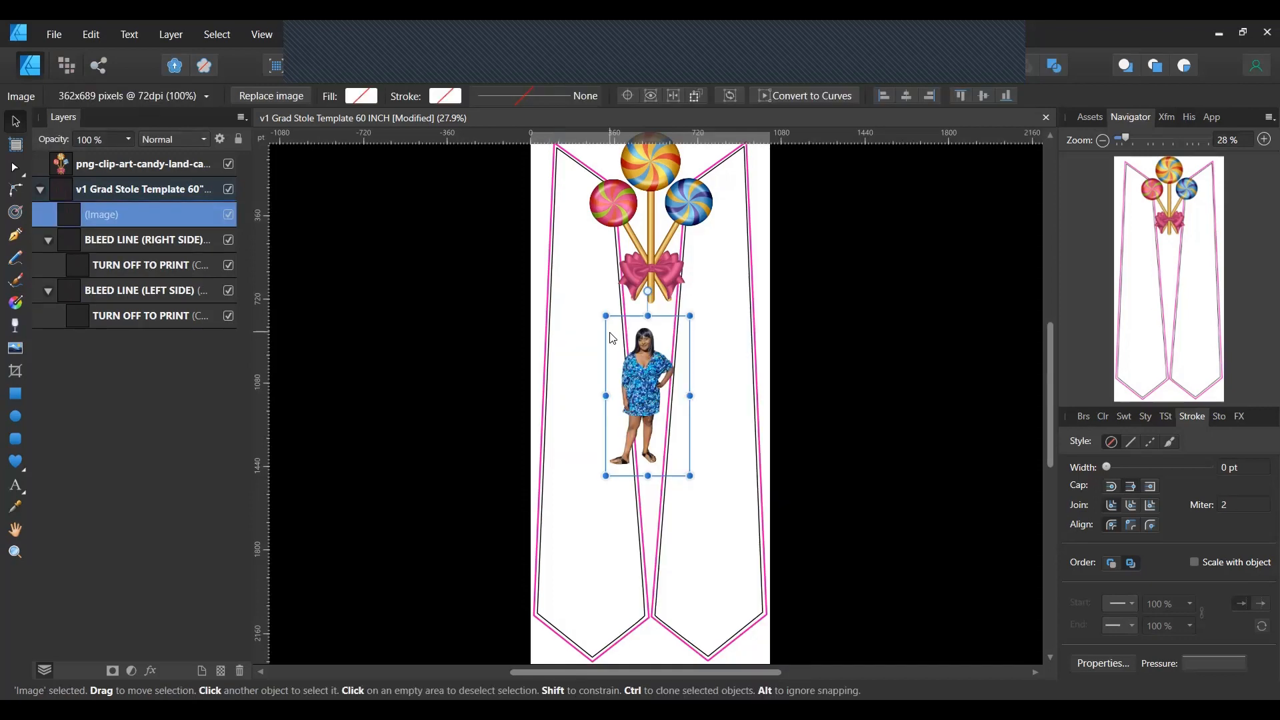
{"action": "left_click_drag", "start_coordinate": [661, 382], "coordinate": [590, 528]}
{"action": "left_click_drag", "start_coordinate": [623, 460], "coordinate": [796, 309]}
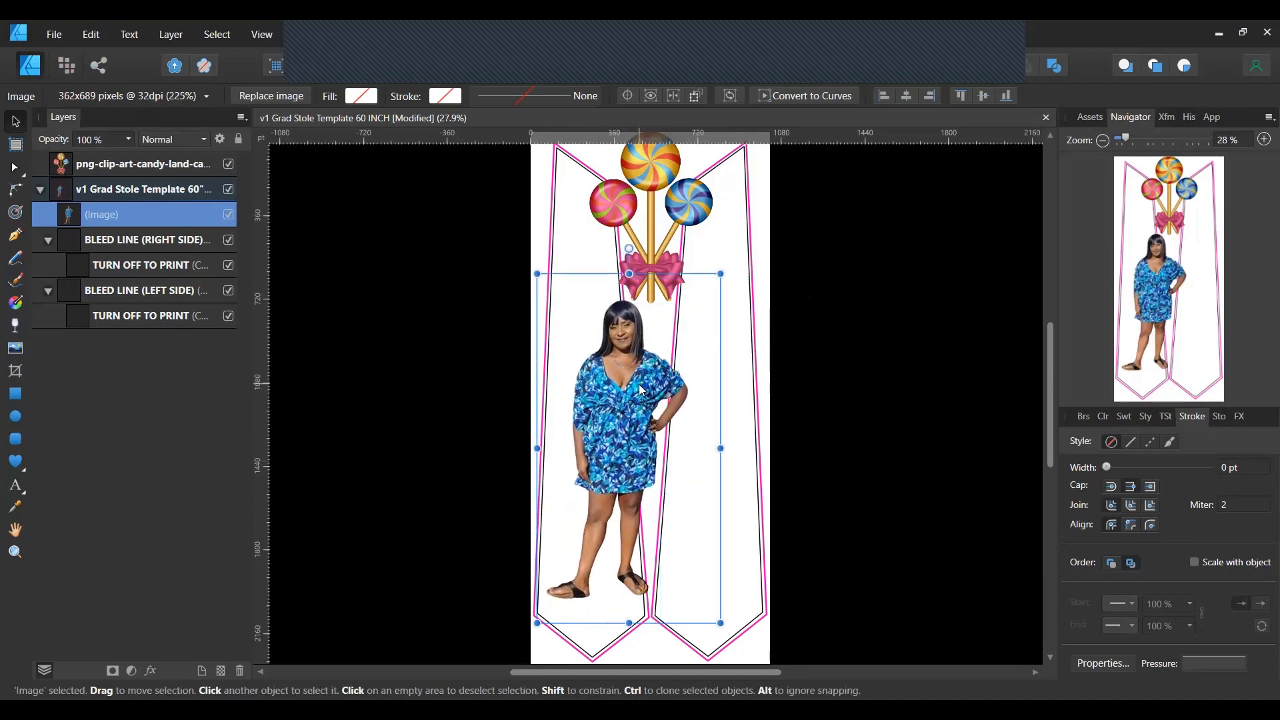
Shrink the cut-out to sit at the left panel's bottom, then pick the first Downloads photo to place.
{"action": "left_click_drag", "start_coordinate": [652, 383], "coordinate": [631, 411]}
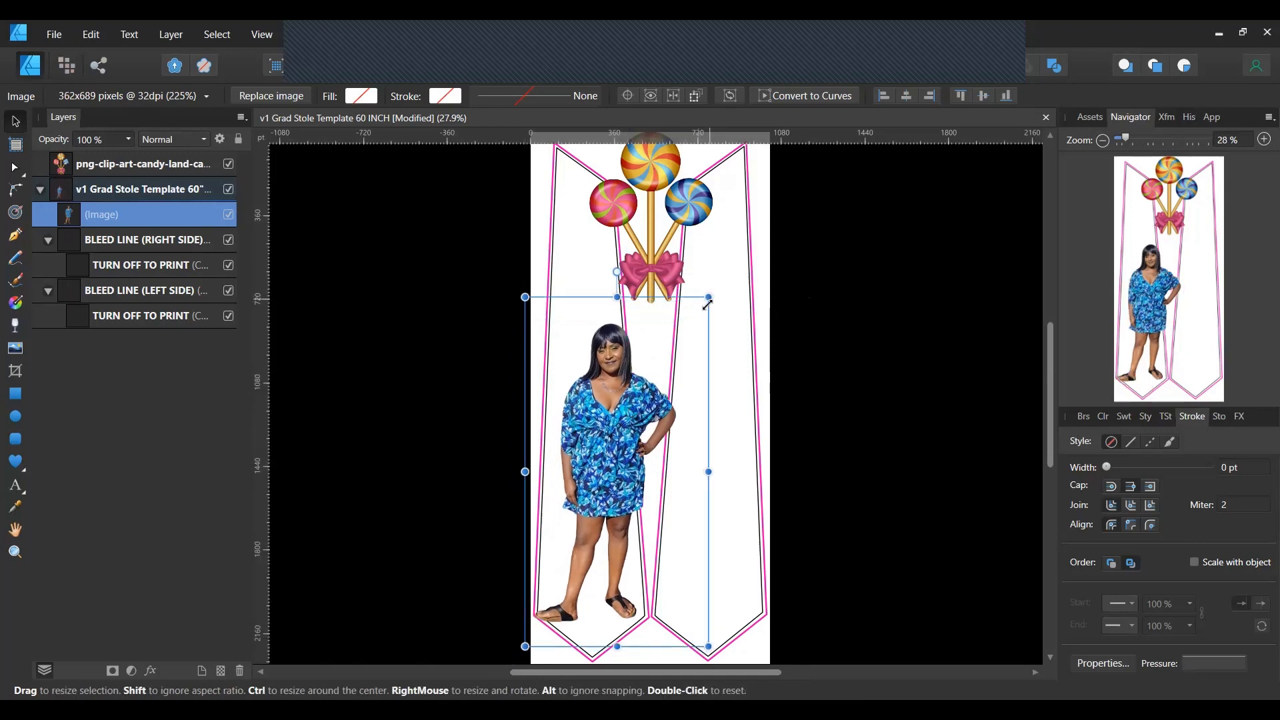
{"action": "left_click_drag", "start_coordinate": [709, 296], "coordinate": [599, 468]}
{"action": "mouse_move", "coordinate": [569, 540]}
{"action": "left_mouse_down"}
{"action": "mouse_move", "coordinate": [587, 495]}
{"action": "mouse_move", "coordinate": [577, 519]}
{"action": "left_mouse_up"}
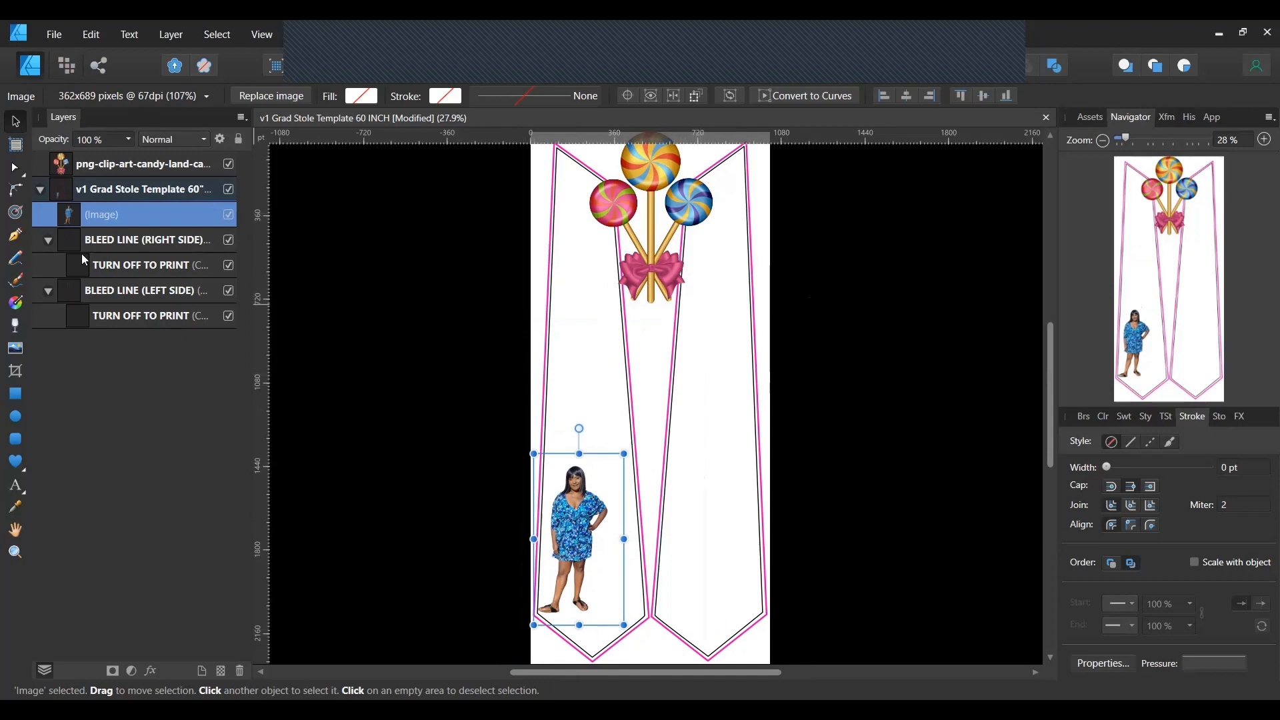
{"action": "left_click", "coordinate": [16, 352]}
{"action": "left_click", "coordinate": [212, 229]}
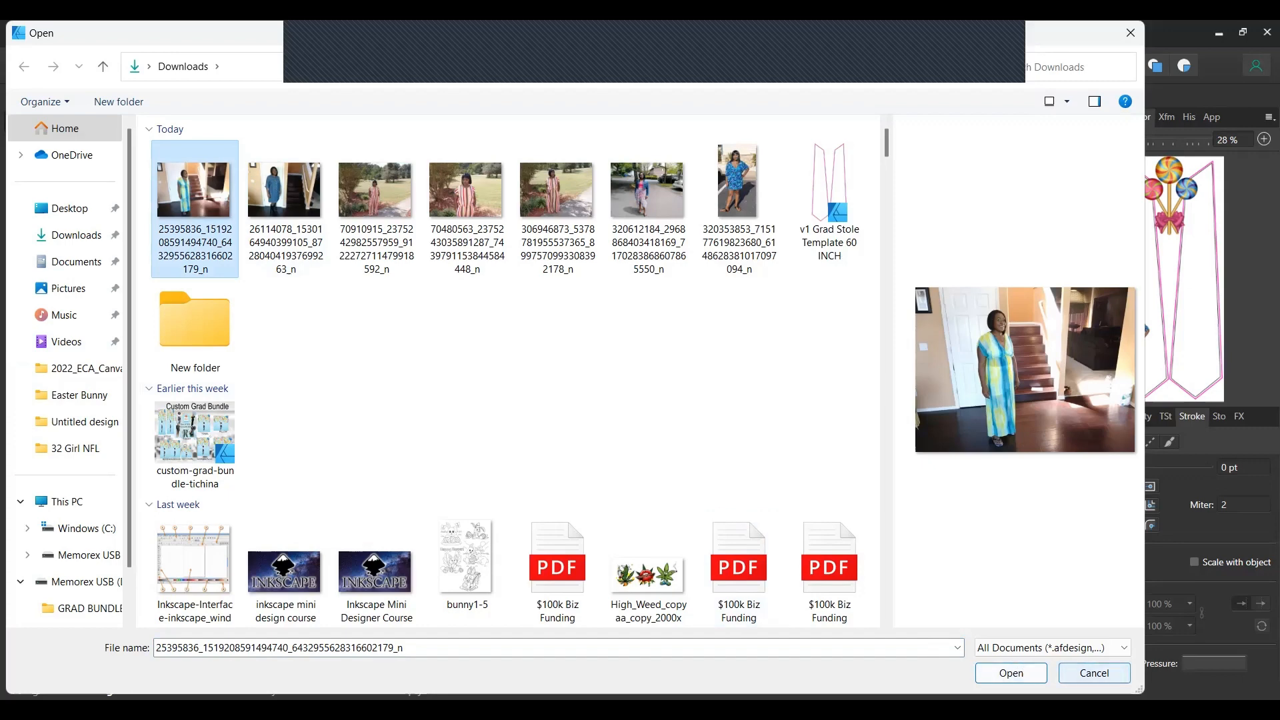
Place the staircase photo on the stole, then undo the placement.
{"action": "left_click", "coordinate": [1011, 673]}
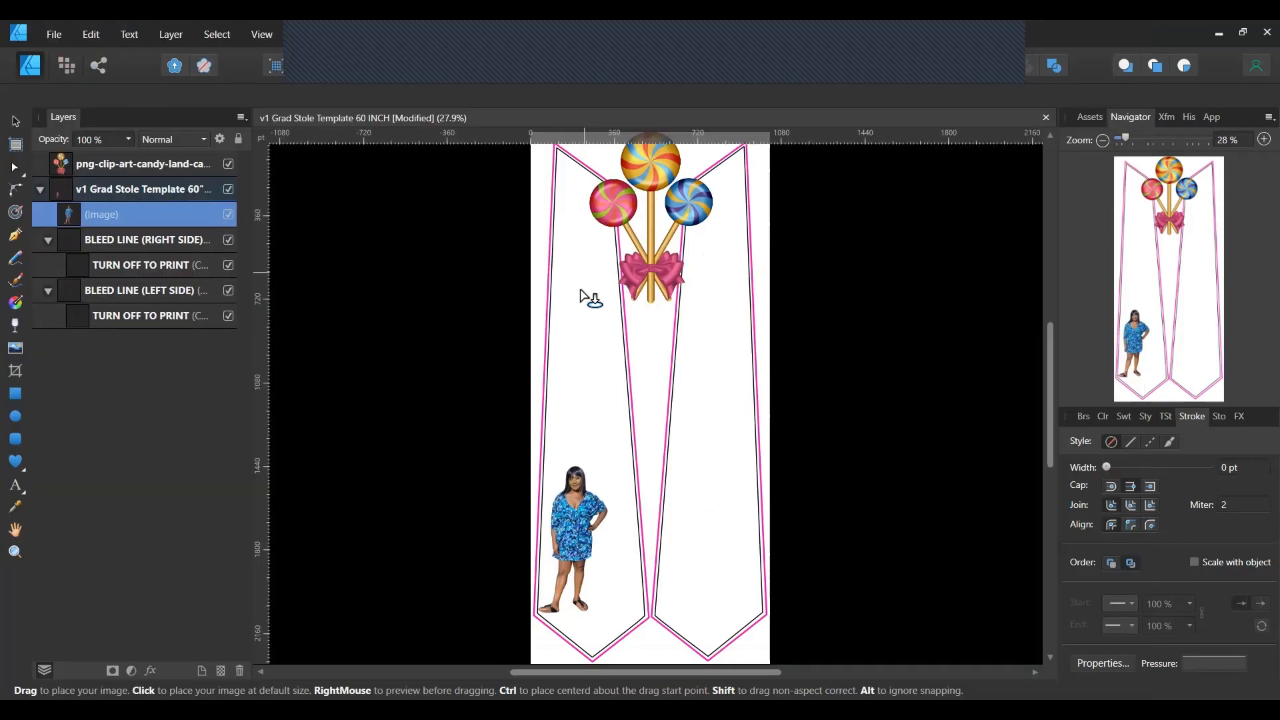
{"action": "left_click_drag", "start_coordinate": [552, 349], "coordinate": [800, 586]}
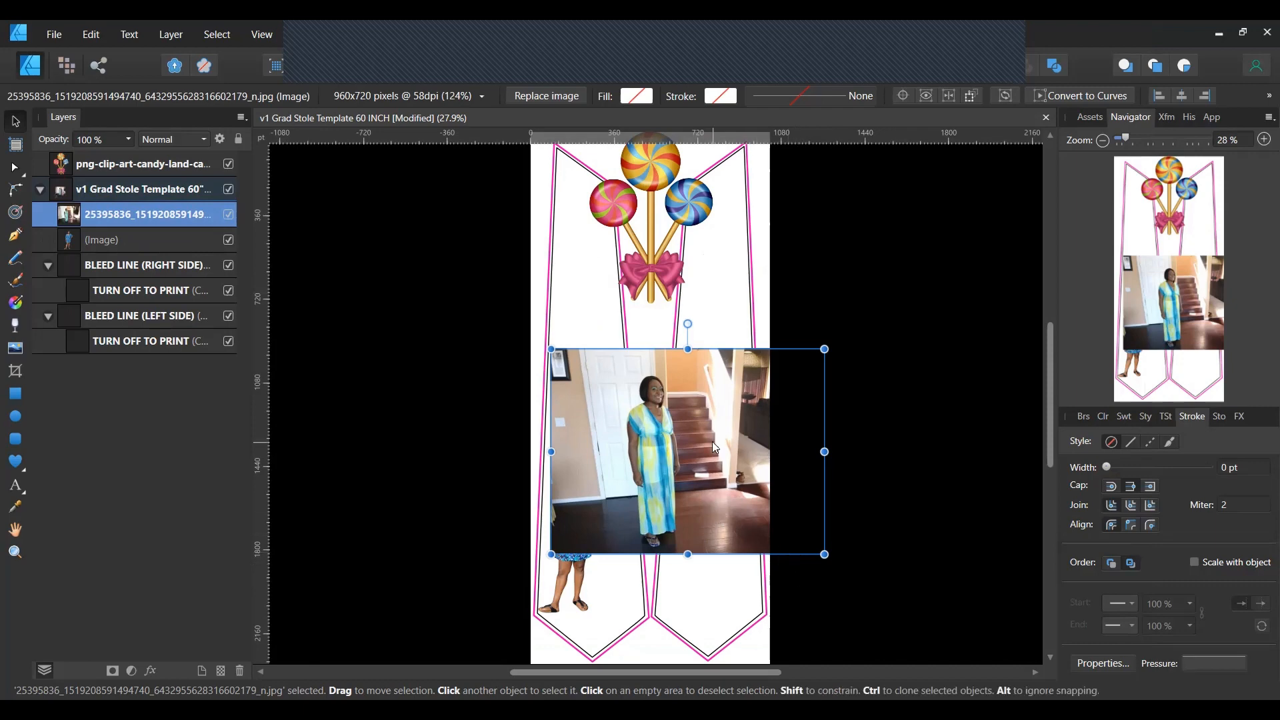
{"action": "key", "text": "ctrl+z"}
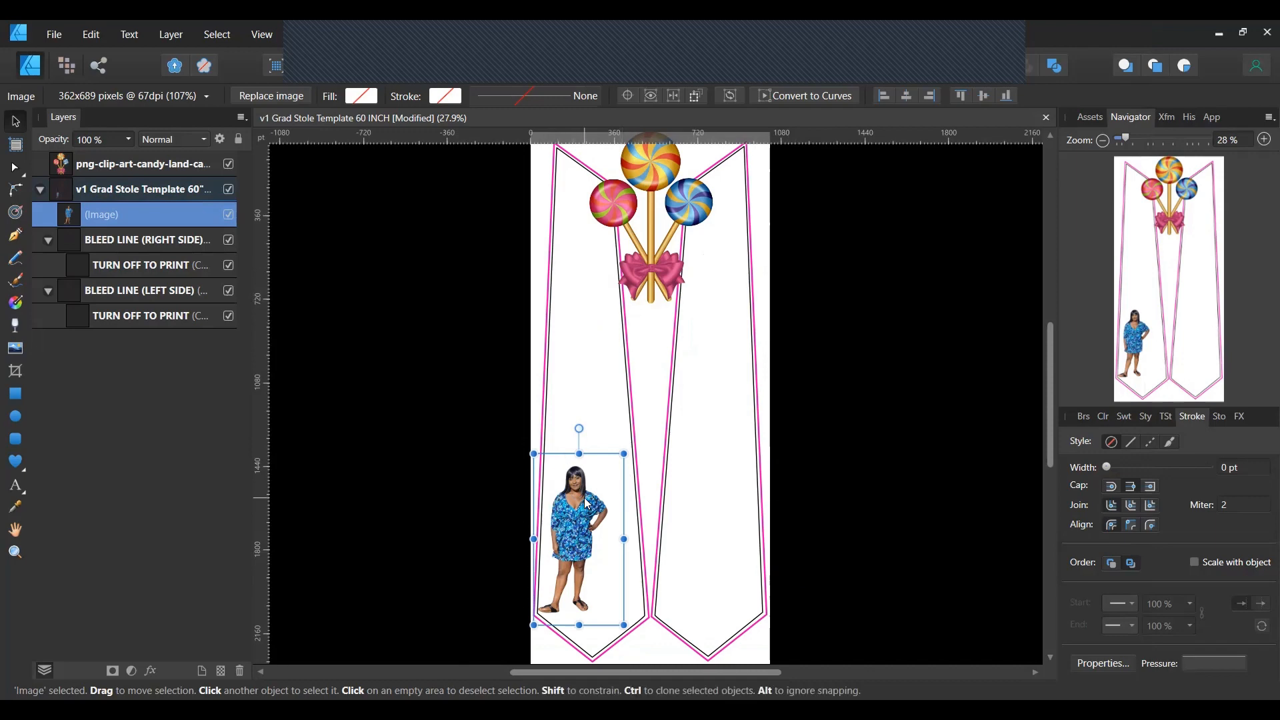
Move the woman's cut-out onto the right stole panel and clip it inside BLEED LINE (LEFT SIDE).
{"action": "left_click_drag", "start_coordinate": [587, 504], "coordinate": [601, 413]}
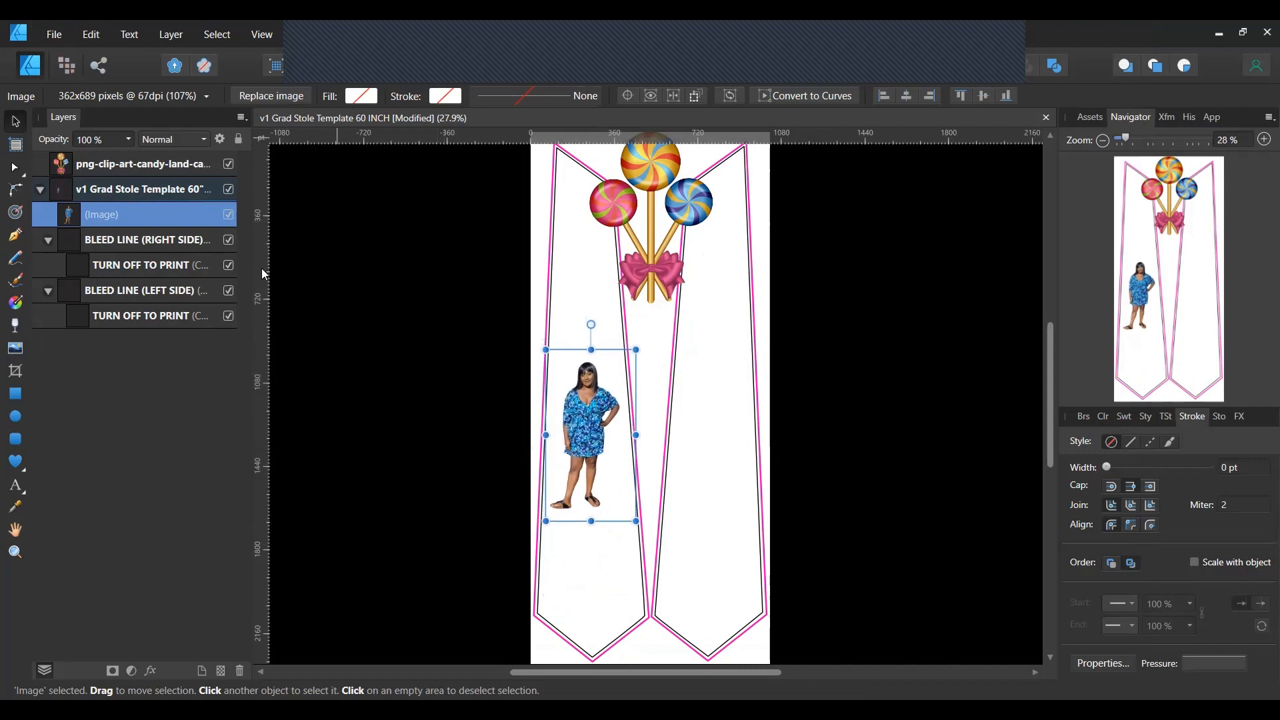
{"action": "left_click_drag", "start_coordinate": [584, 449], "coordinate": [711, 543]}
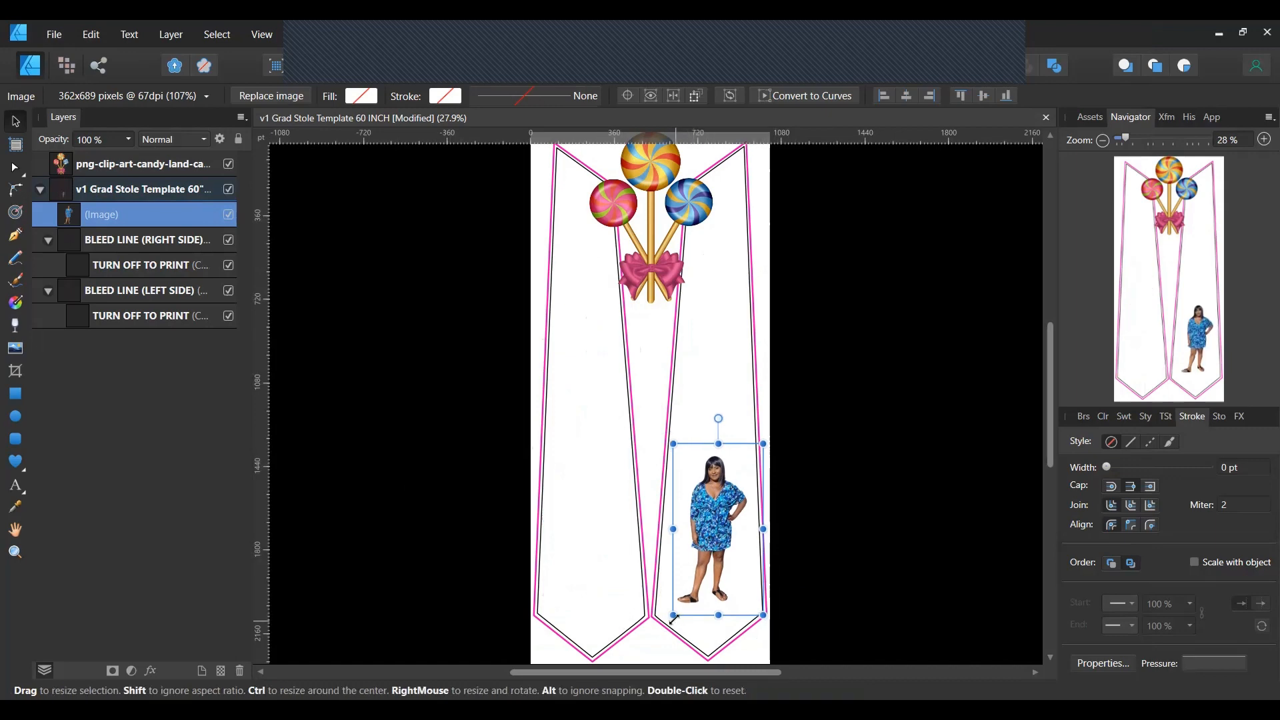
{"action": "left_click_drag", "start_coordinate": [674, 618], "coordinate": [584, 701]}
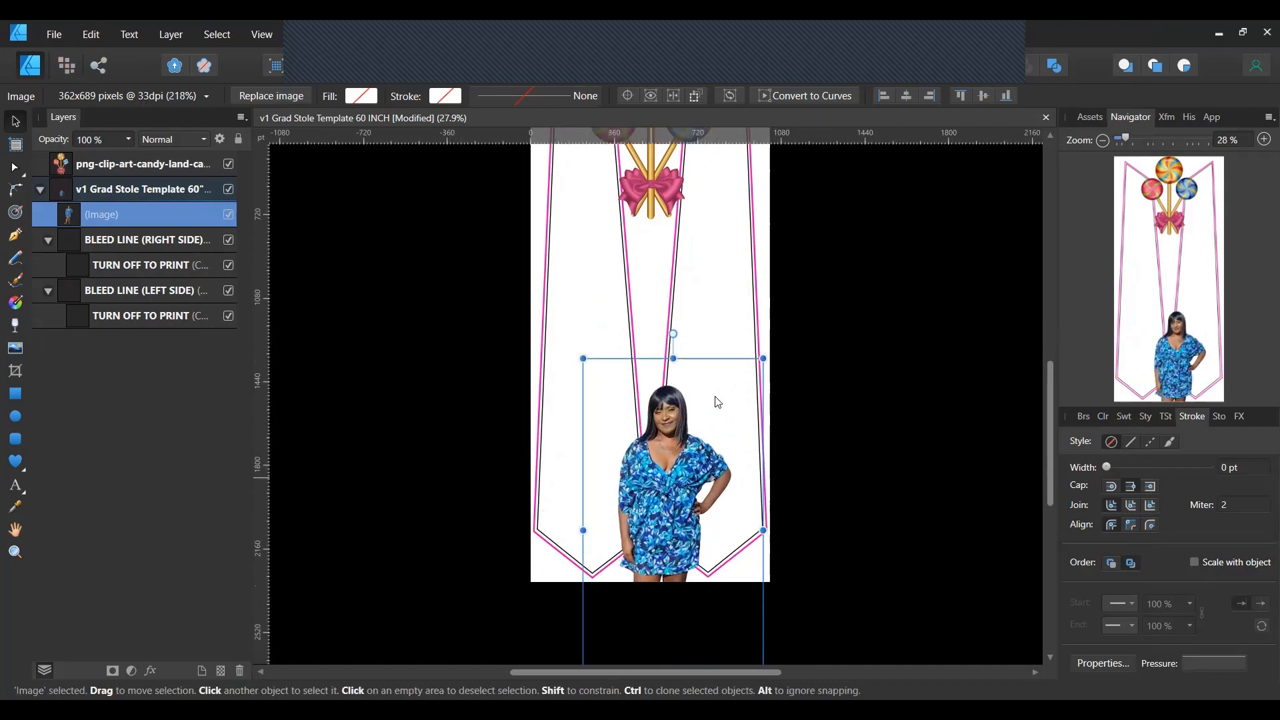
{"action": "left_click_drag", "start_coordinate": [718, 402], "coordinate": [688, 322]}
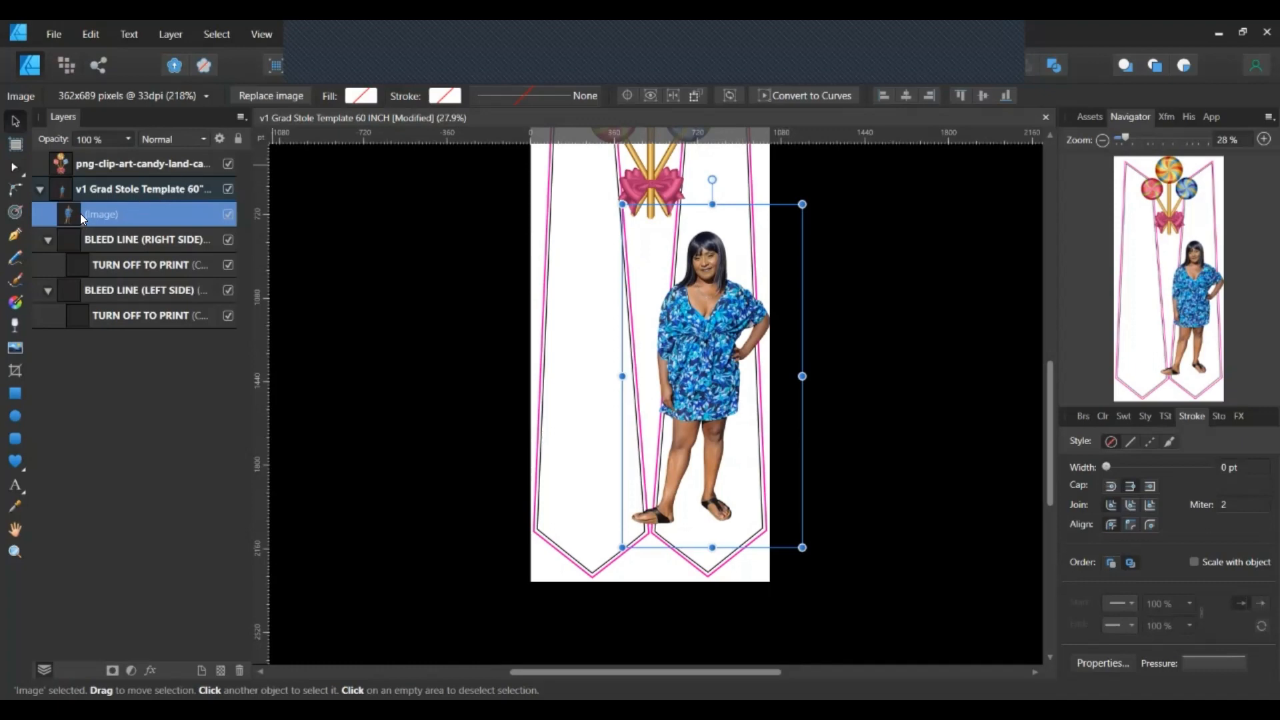
{"action": "left_click_drag", "start_coordinate": [80, 214], "coordinate": [42, 299]}
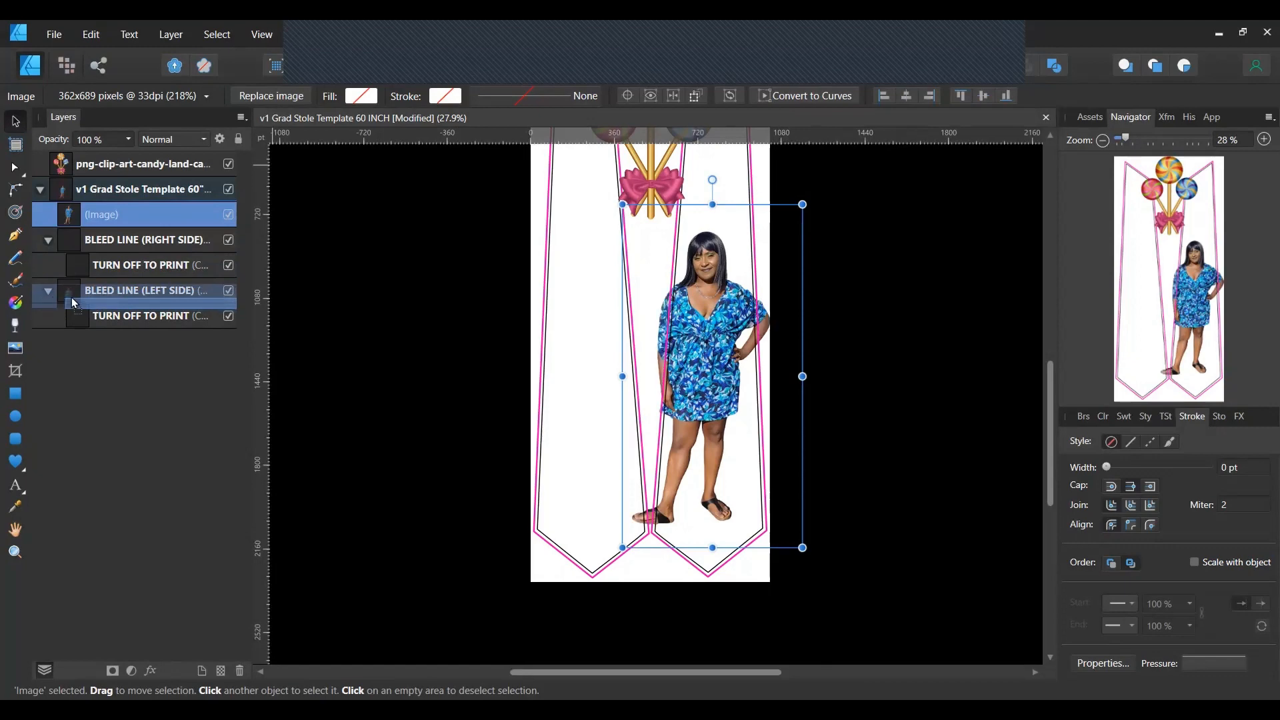
{"action": "left_click_drag", "start_coordinate": [74, 303], "coordinate": [78, 305]}
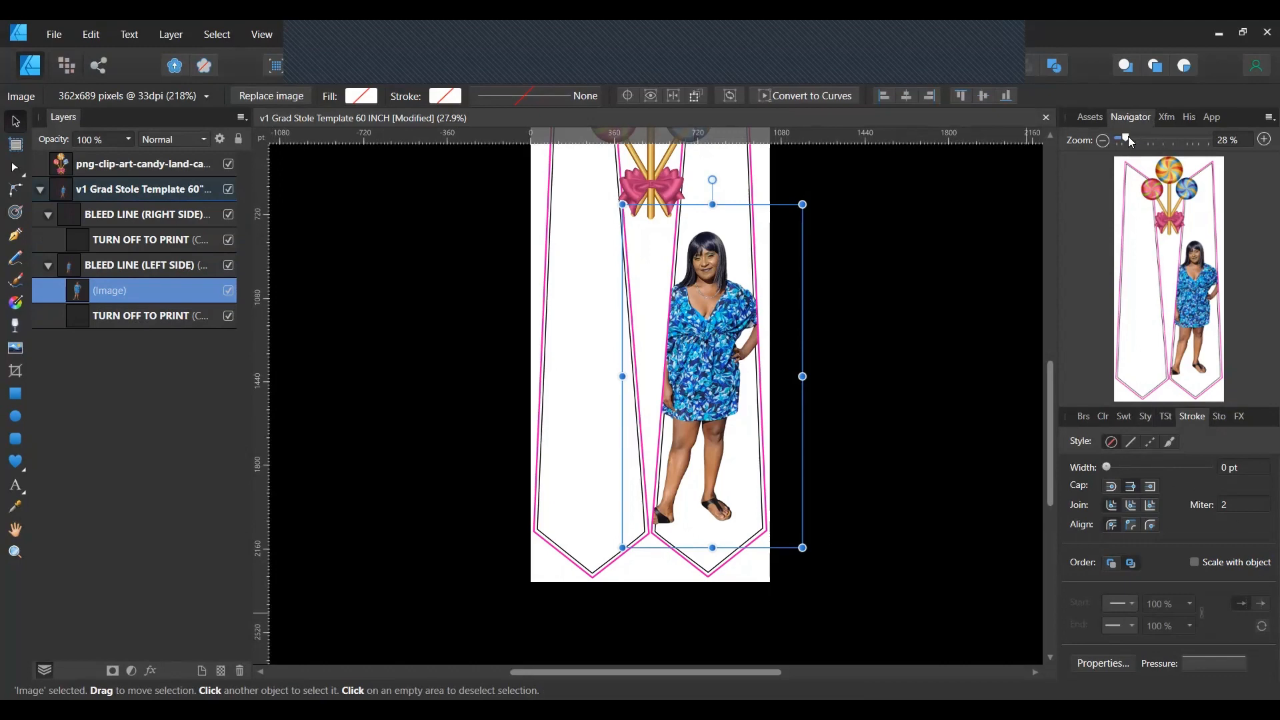
Zoom in to nudge the woman right and down within her panel, then view the remove.bg results.
{"action": "left_click_drag", "start_coordinate": [1128, 136], "coordinate": [1138, 137]}
{"action": "scroll", "coordinate": [941, 337], "scroll_direction": "up", "scroll_amount": 3}
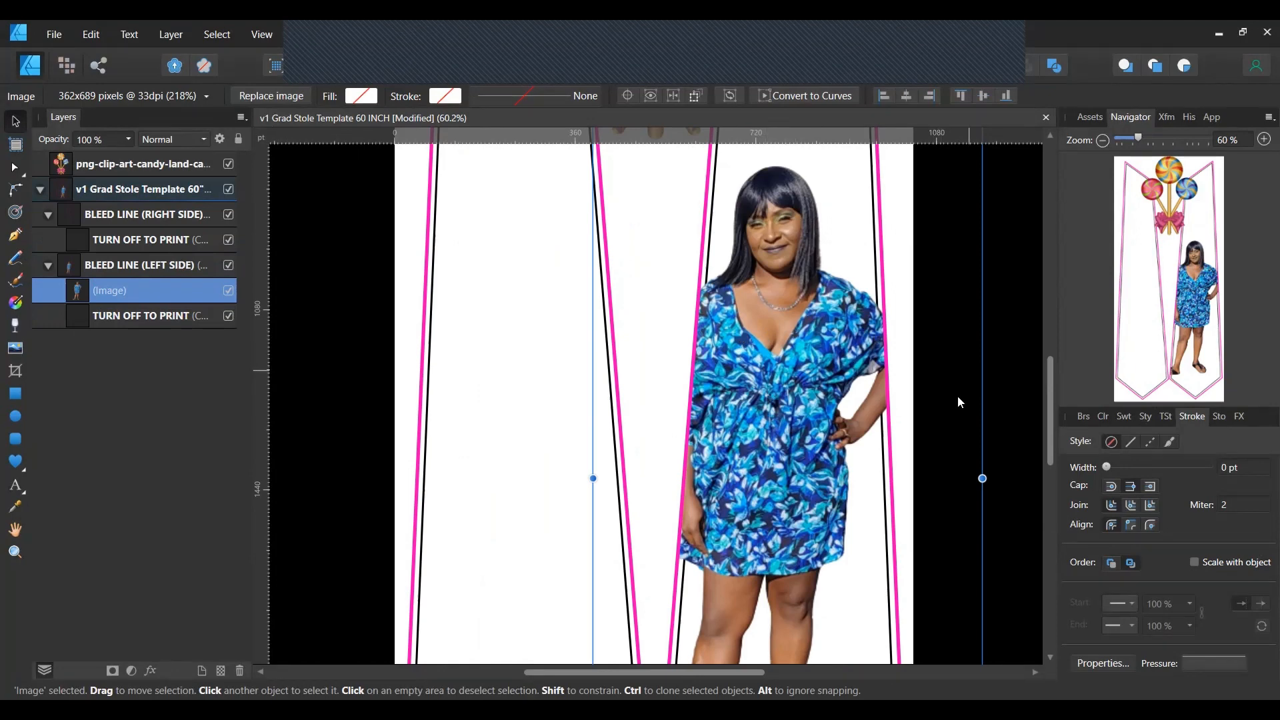
{"action": "mouse_move", "coordinate": [769, 399]}
{"action": "left_mouse_down"}
{"action": "mouse_move", "coordinate": [805, 402]}
{"action": "mouse_move", "coordinate": [435, 398]}
{"action": "mouse_move", "coordinate": [797, 410]}
{"action": "mouse_move", "coordinate": [780, 412]}
{"action": "left_mouse_up"}
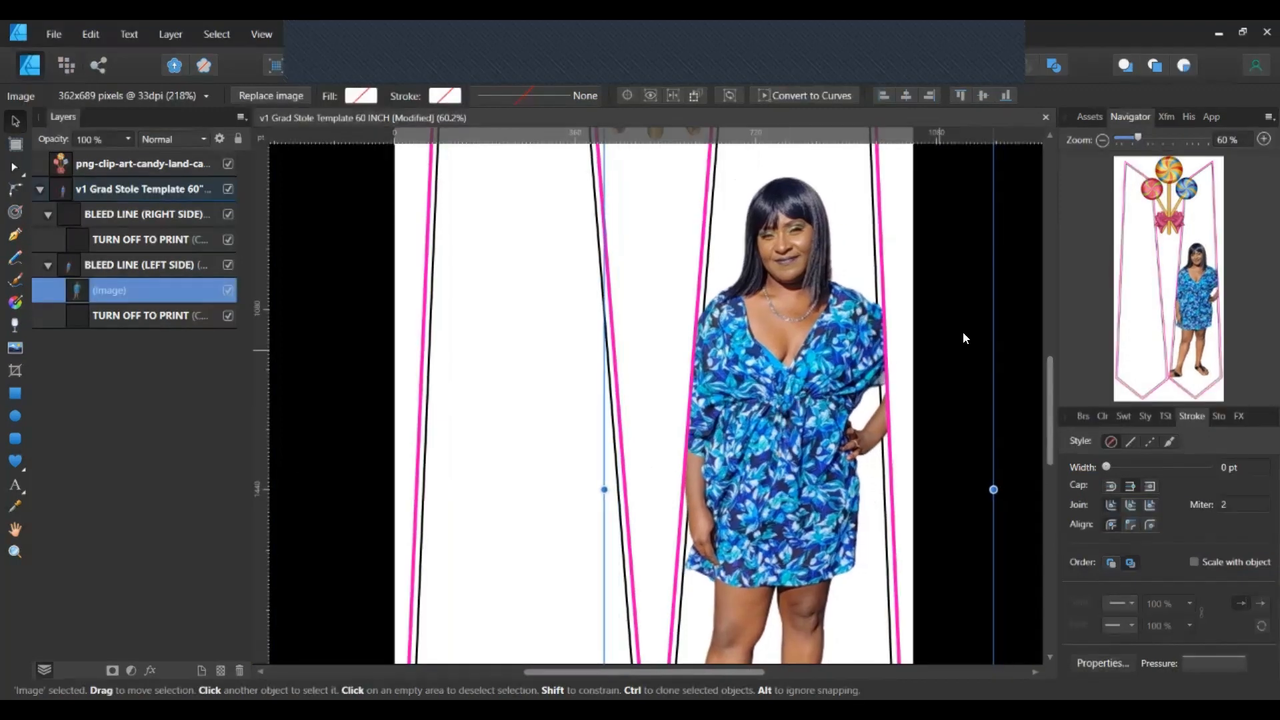
{"action": "scroll", "coordinate": [1011, 322], "scroll_direction": "down", "scroll_amount": 3}
{"action": "scroll", "coordinate": [1011, 321], "scroll_direction": "down", "scroll_amount": 1}
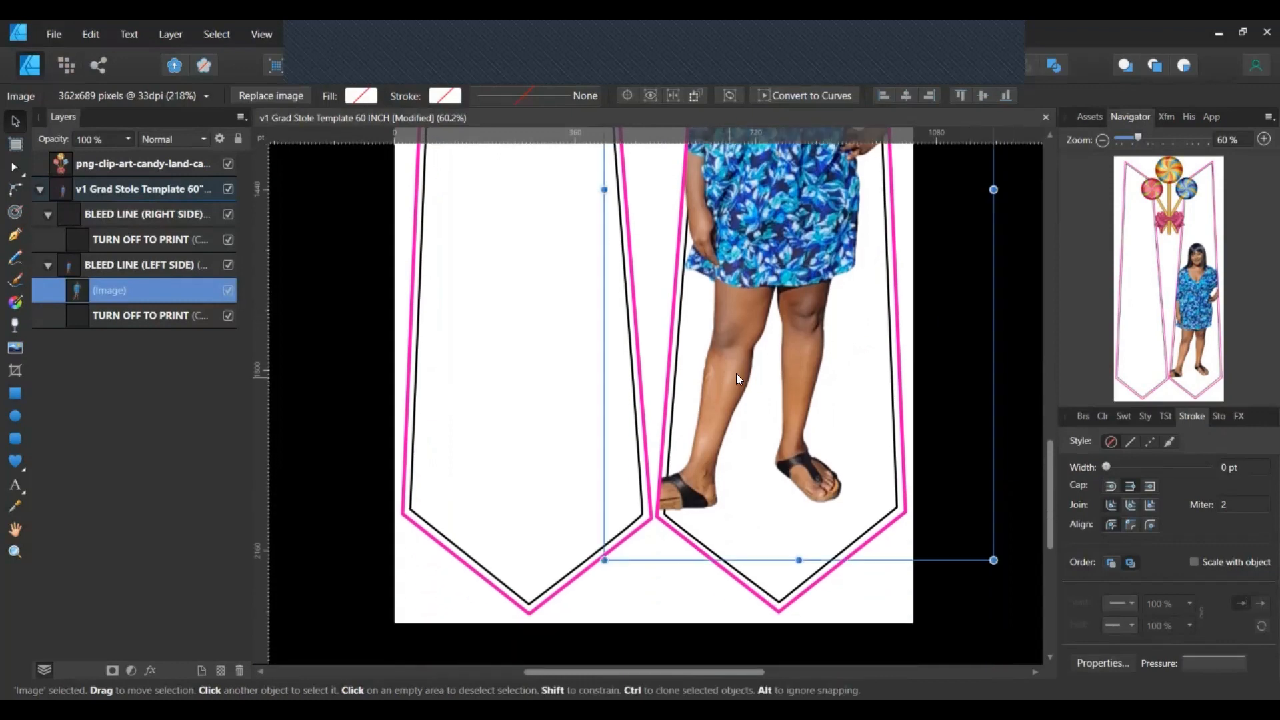
{"action": "left_click_drag", "start_coordinate": [791, 332], "coordinate": [839, 361]}
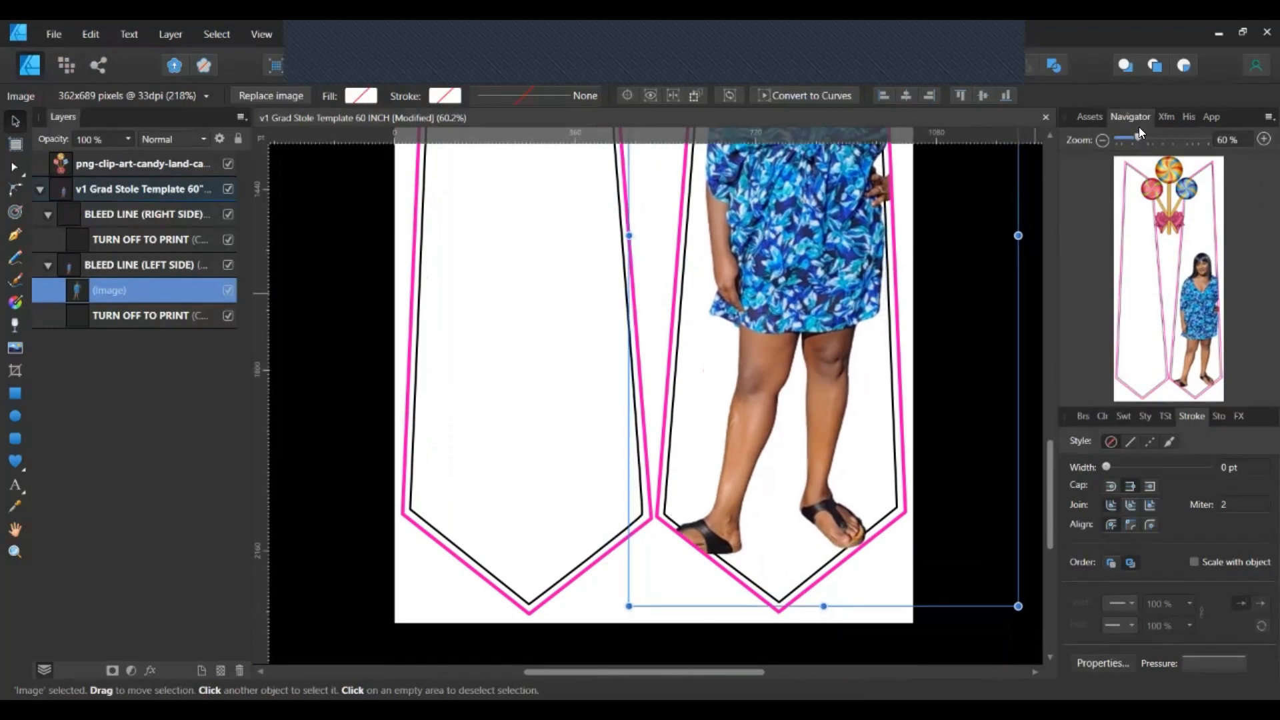
{"action": "left_click_drag", "start_coordinate": [1132, 134], "coordinate": [1127, 140]}
{"action": "scroll", "coordinate": [895, 345], "scroll_direction": "up", "scroll_amount": 3}
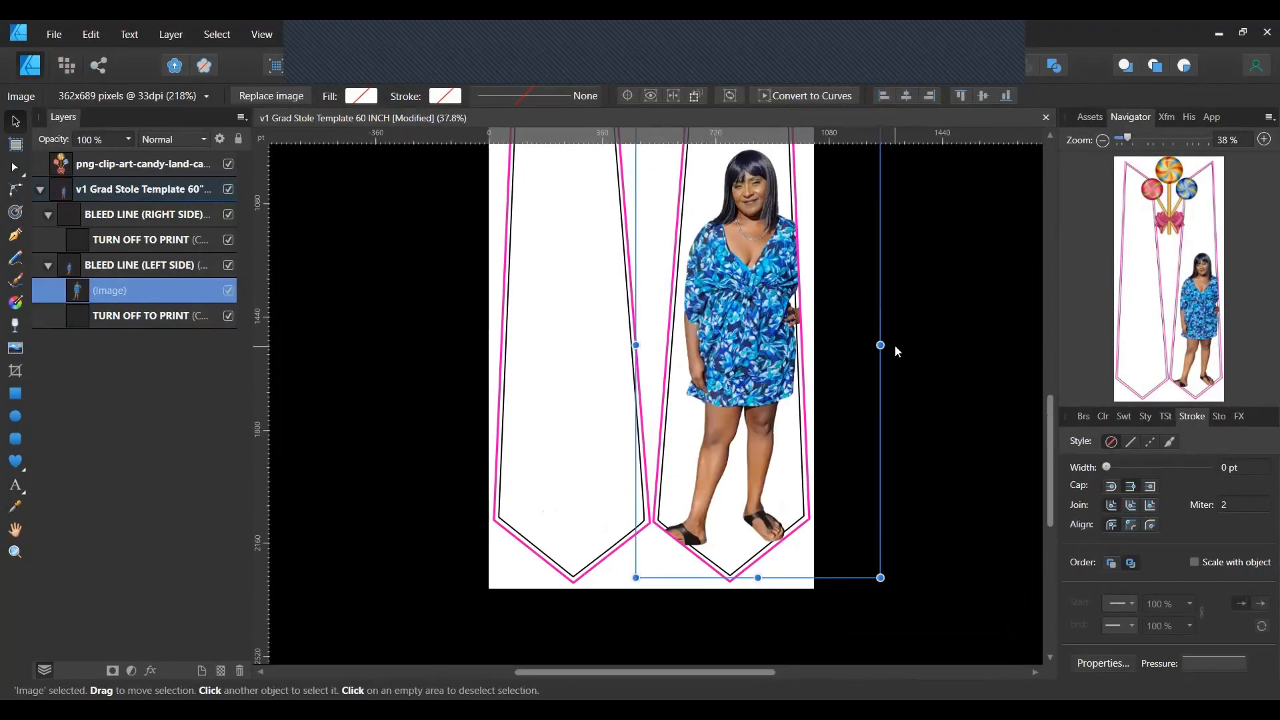
{"action": "scroll", "coordinate": [894, 345], "scroll_direction": "up", "scroll_amount": 1}
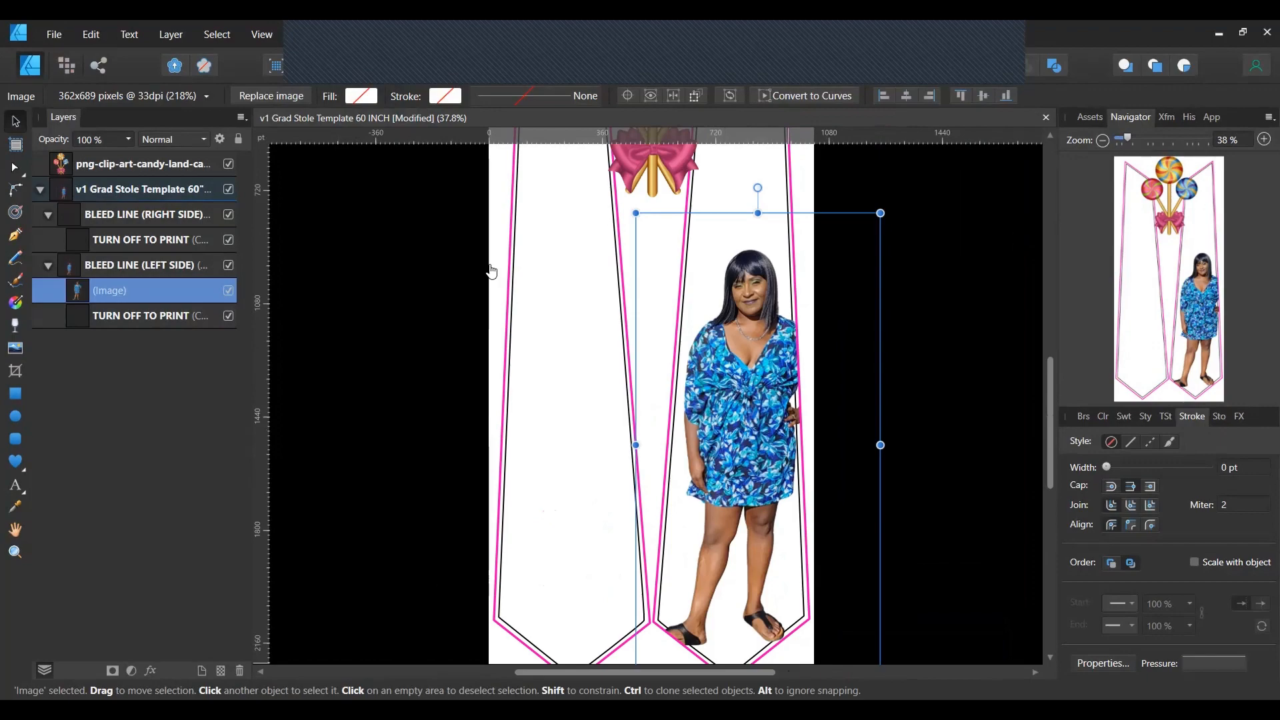
{"action": "key", "text": "alt+Tab"}
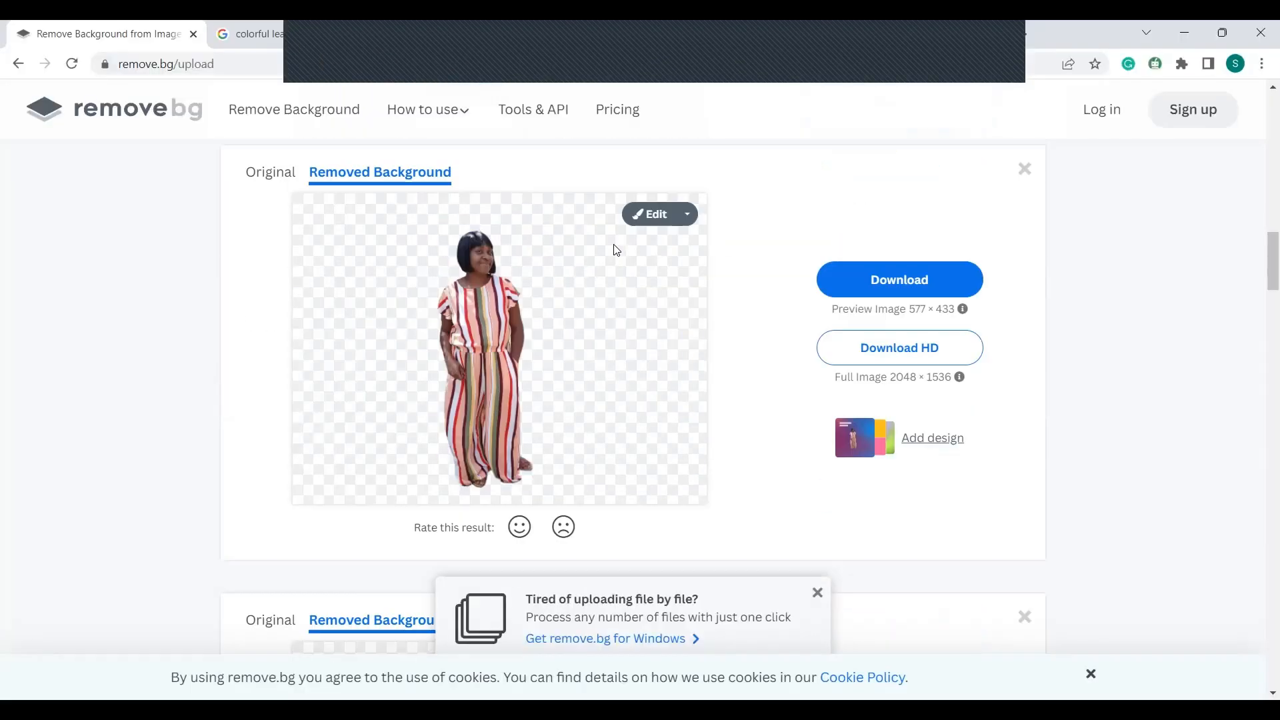
Download the denim-dress girl's background-free cutout from the remove.bg results.
{"action": "scroll", "coordinate": [617, 250], "scroll_direction": "down", "scroll_amount": 12}
{"action": "scroll", "coordinate": [617, 250], "scroll_direction": "up", "scroll_amount": 4}
{"action": "scroll", "coordinate": [617, 250], "scroll_direction": "up", "scroll_amount": 12}
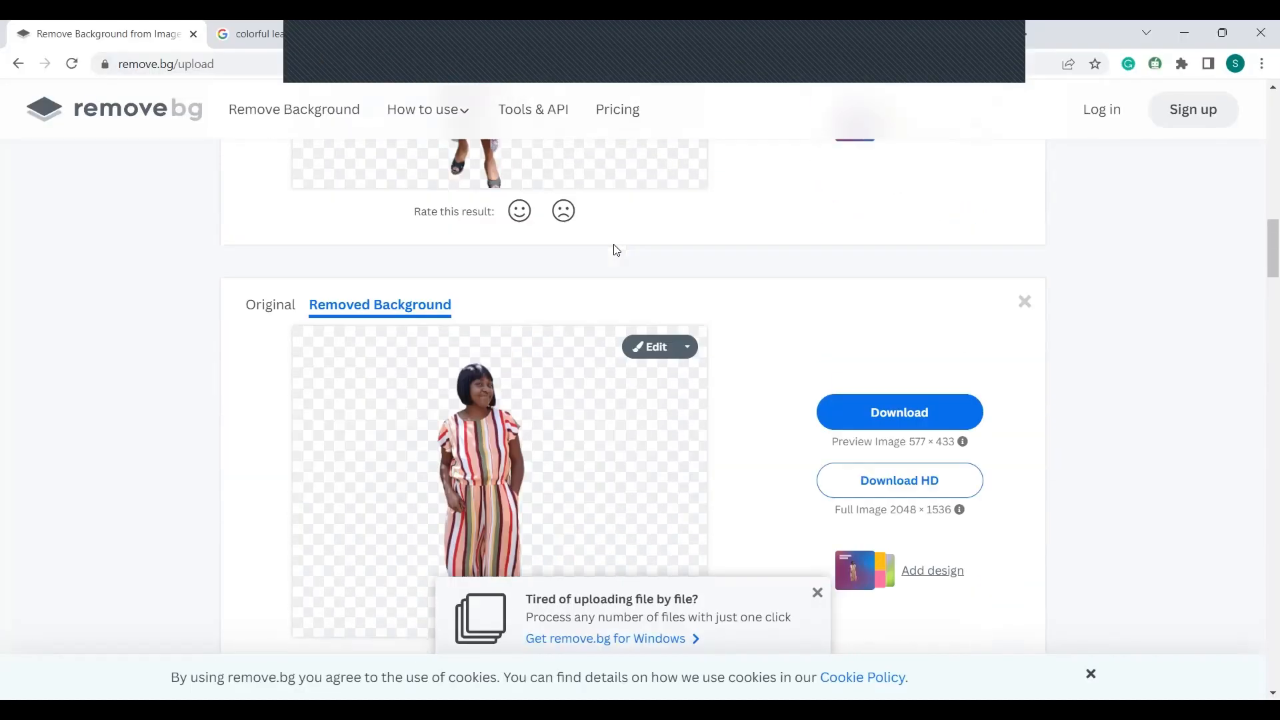
{"action": "scroll", "coordinate": [615, 251], "scroll_direction": "down", "scroll_amount": 6}
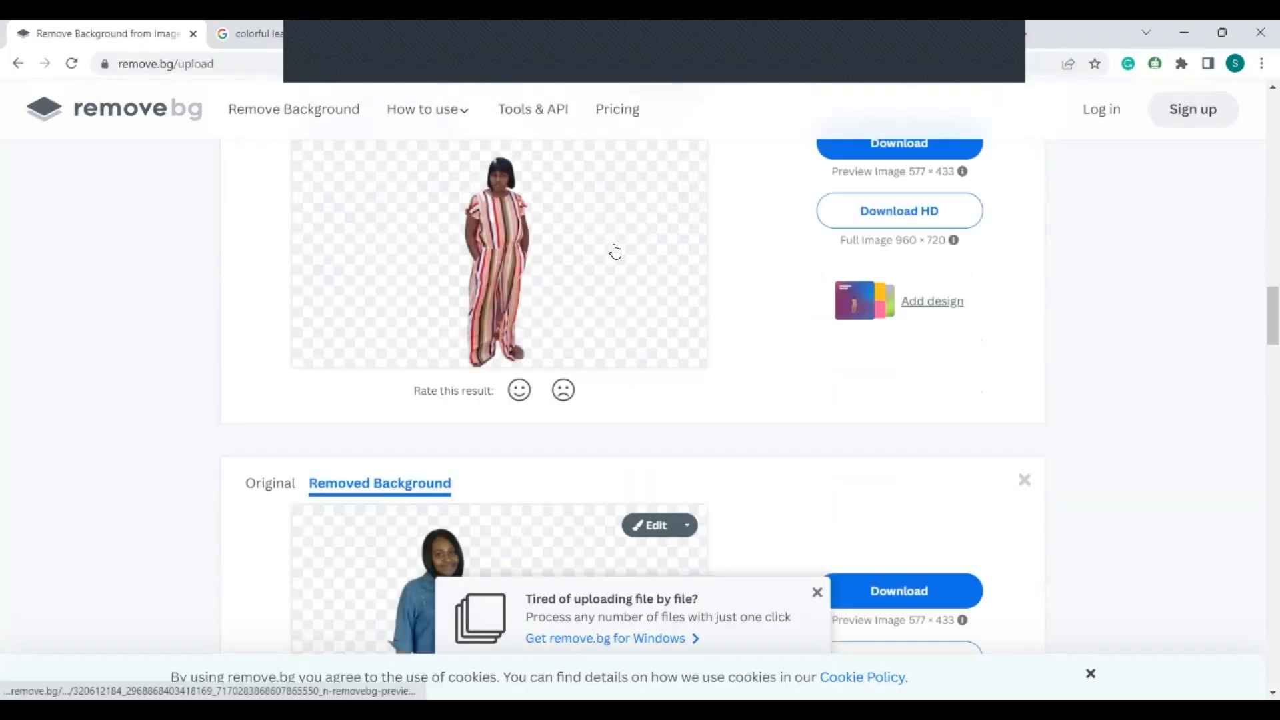
{"action": "scroll", "coordinate": [446, 255], "scroll_direction": "down", "scroll_amount": 1}
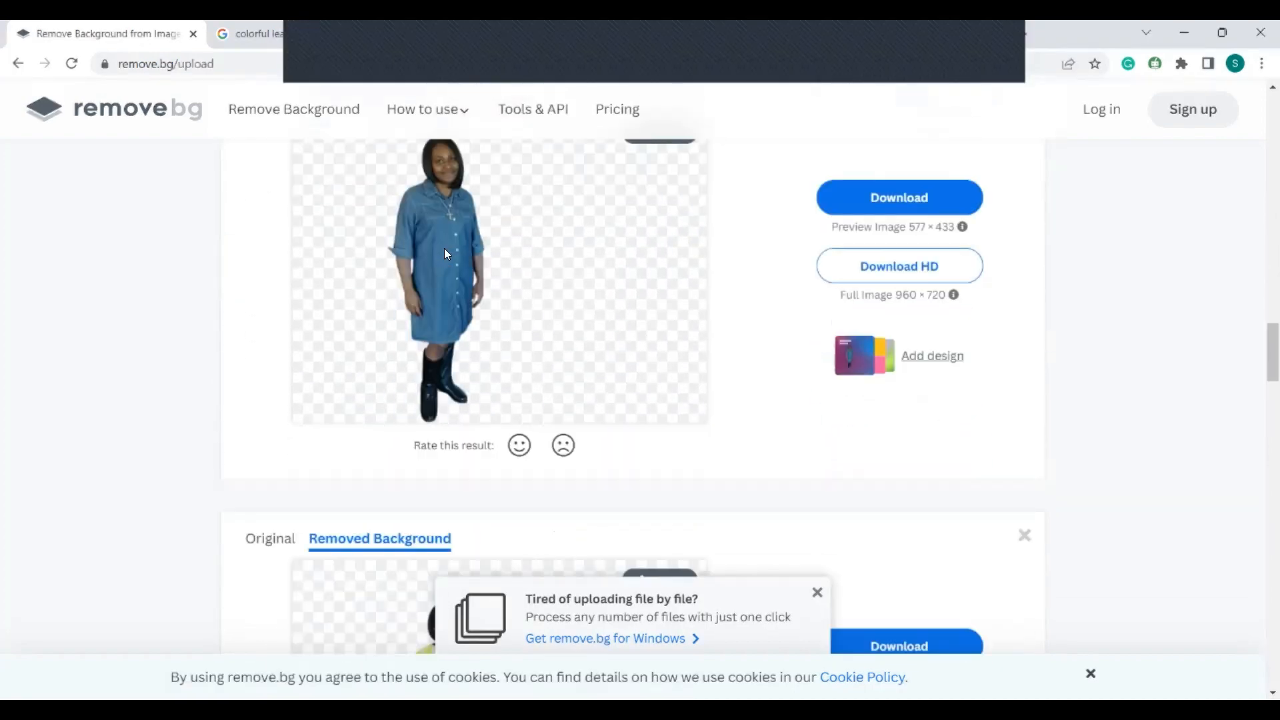
{"action": "left_click", "coordinate": [445, 251]}
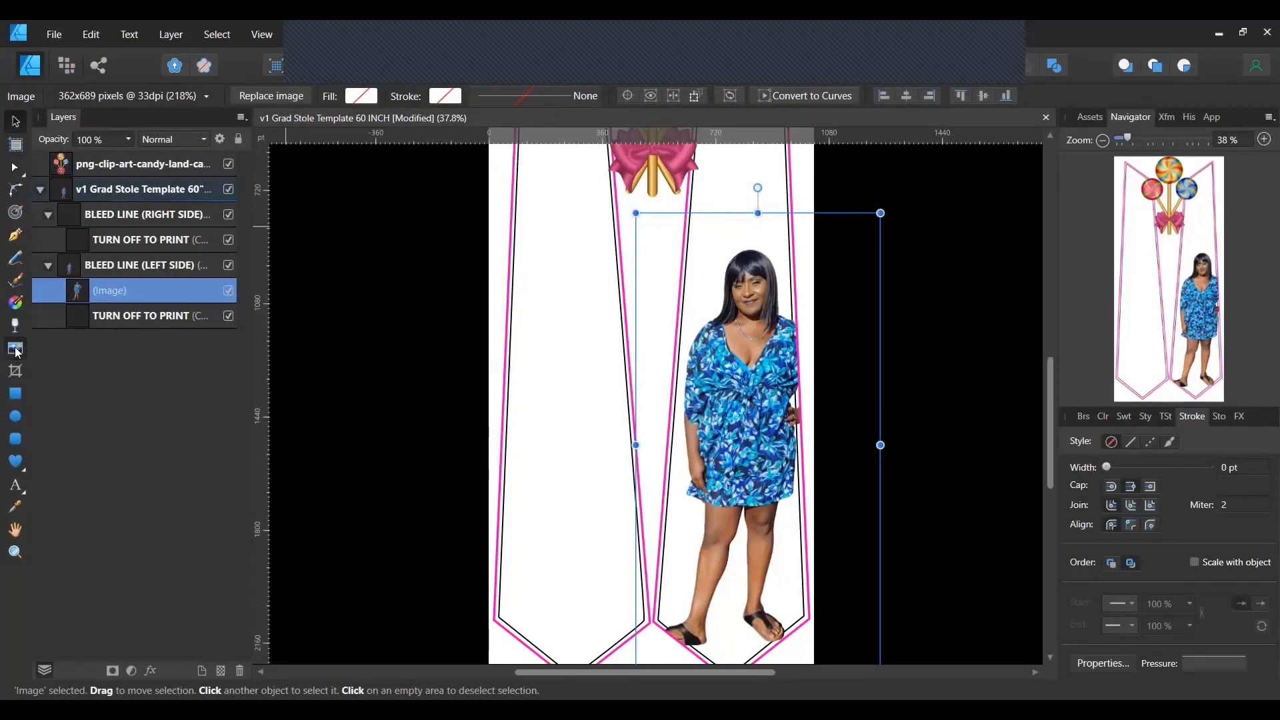
Place the denim-dress girl's cutout PNG on the stole, enlarge it and position it at the bottom.
{"action": "left_click", "coordinate": [15, 348]}
{"action": "left_click", "coordinate": [198, 186]}
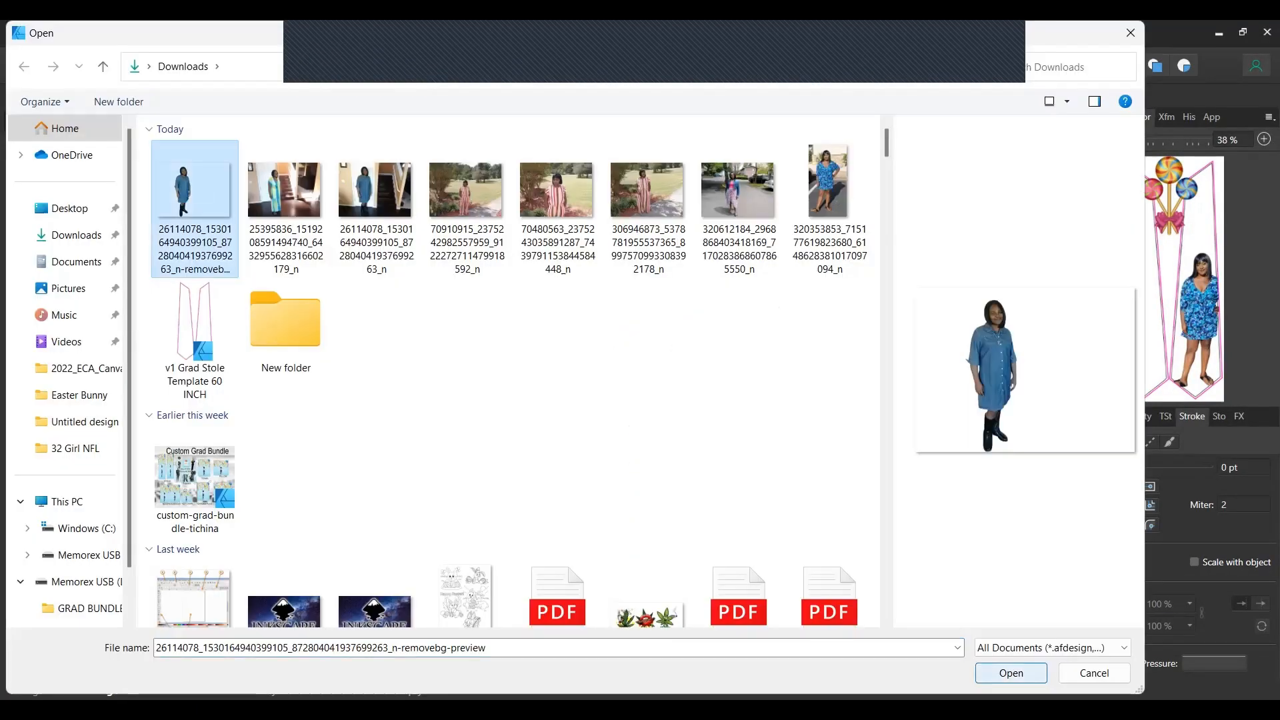
{"action": "left_click", "coordinate": [1011, 673]}
{"action": "left_click_drag", "start_coordinate": [490, 323], "coordinate": [799, 552]}
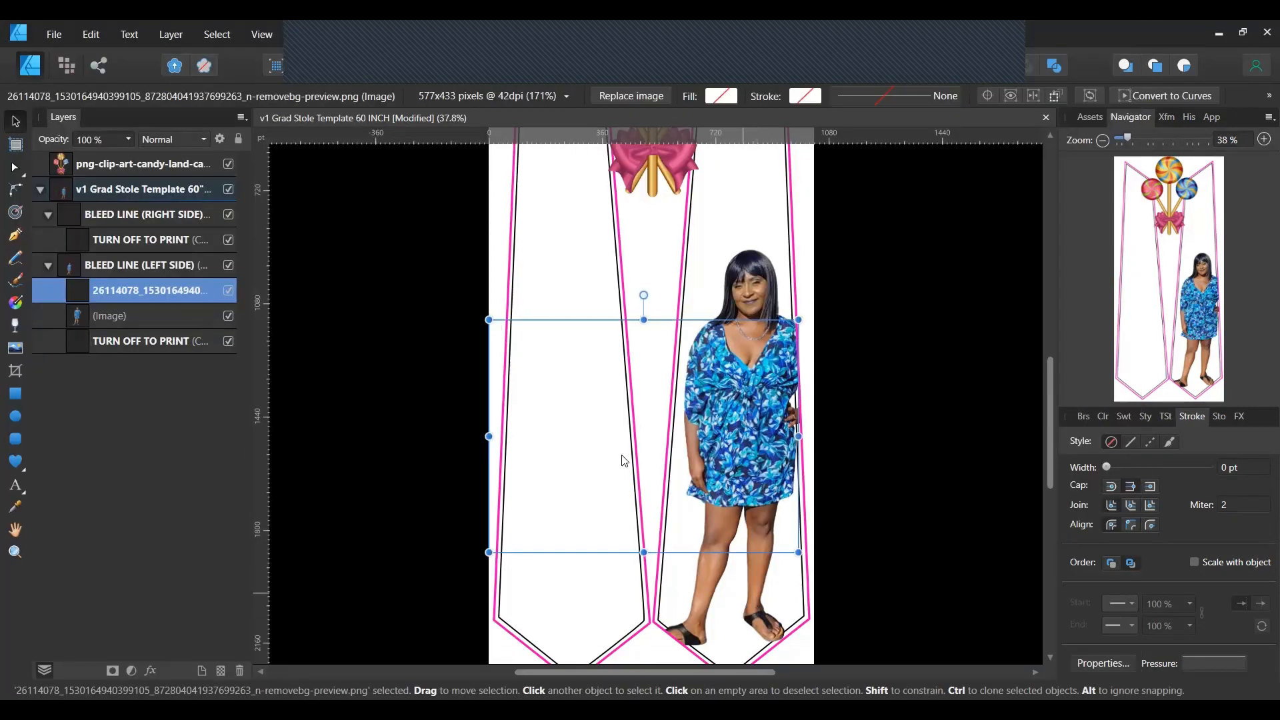
{"action": "left_click_drag", "start_coordinate": [580, 421], "coordinate": [690, 503]}
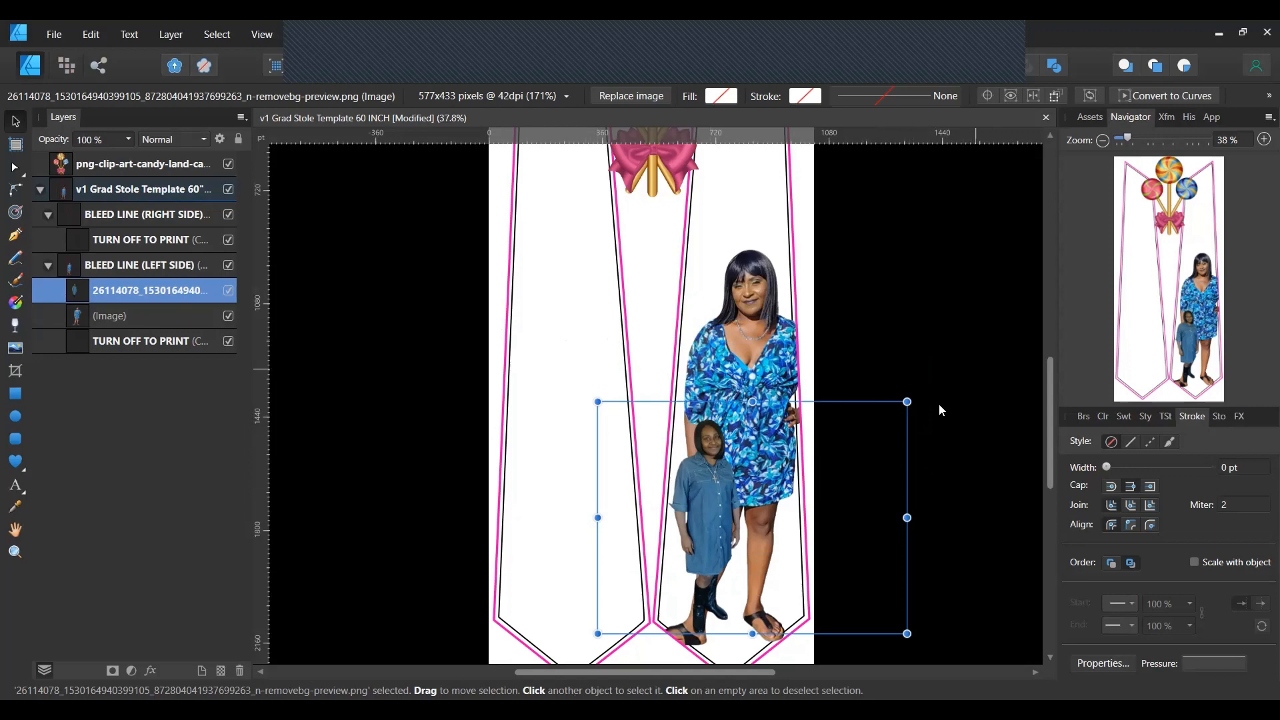
{"action": "left_click_drag", "start_coordinate": [907, 402], "coordinate": [1001, 331]}
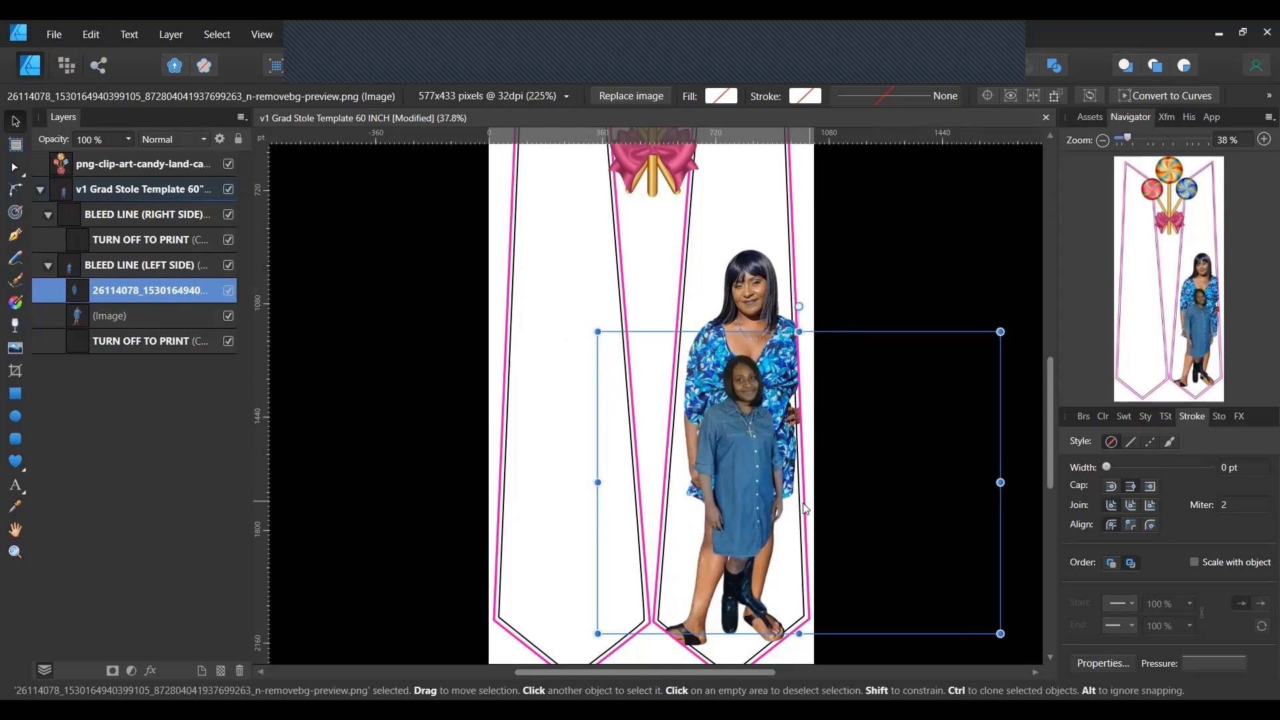
{"action": "left_click_drag", "start_coordinate": [738, 498], "coordinate": [651, 481]}
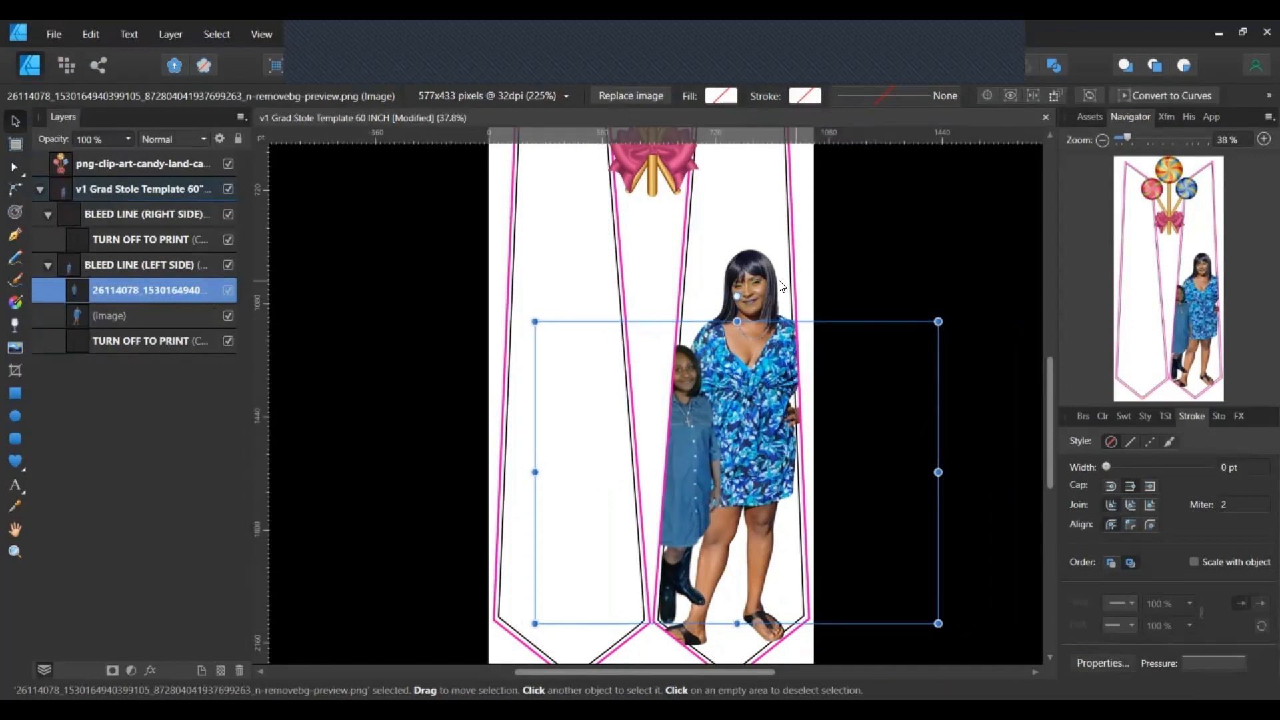
Shrink the woman's photo to match and set the girl right beside her.
{"action": "left_click", "coordinate": [763, 274]}
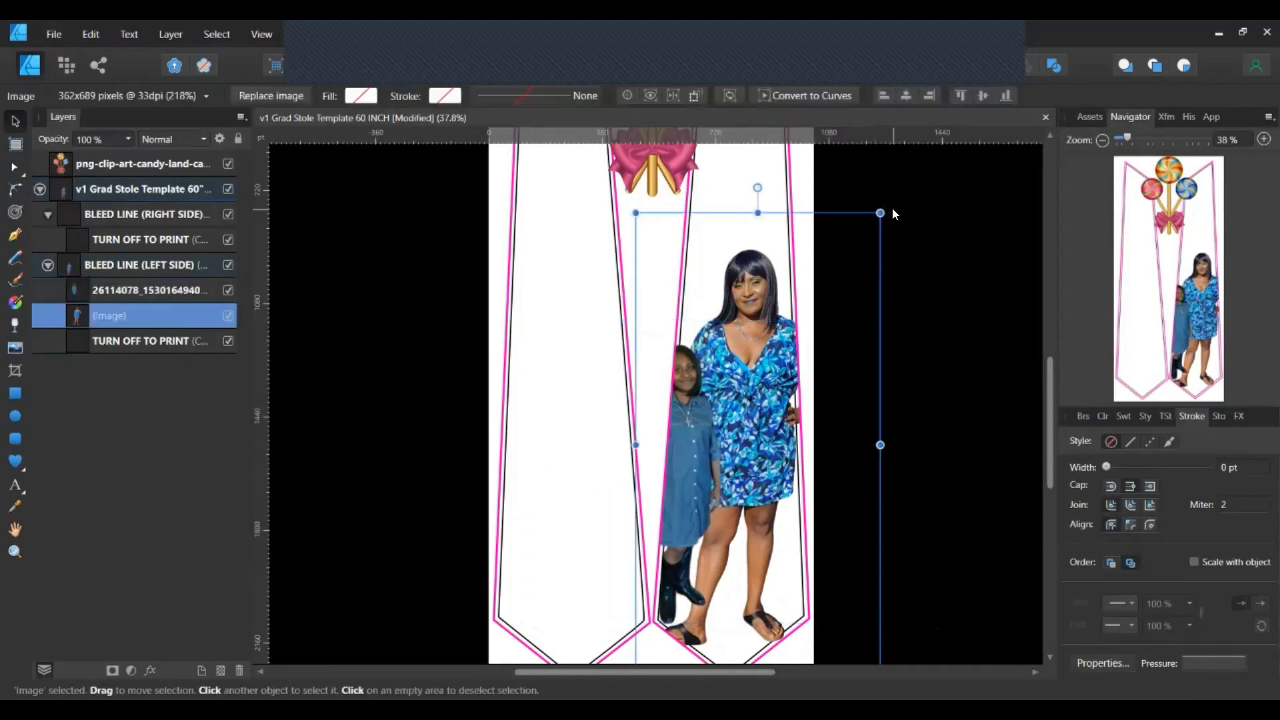
{"action": "left_click_drag", "start_coordinate": [881, 212], "coordinate": [821, 324]}
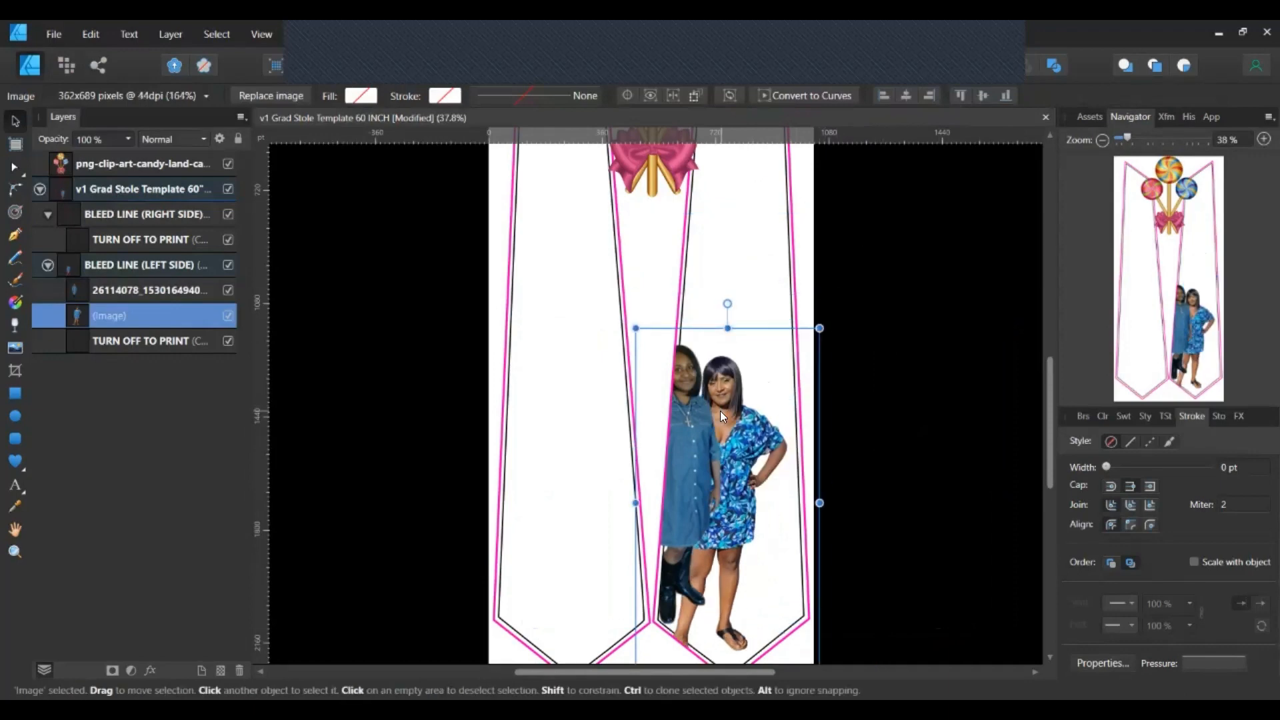
{"action": "left_click_drag", "start_coordinate": [720, 411], "coordinate": [777, 381]}
{"action": "left_click", "coordinate": [679, 463]}
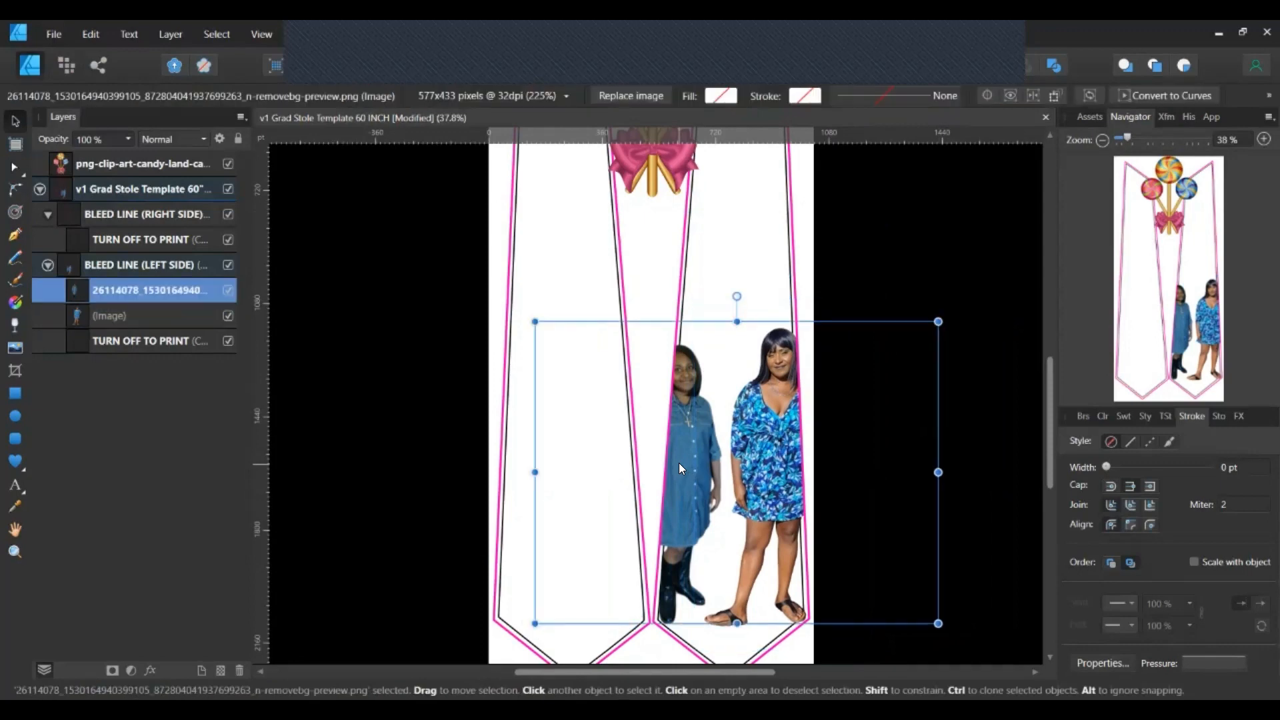
{"action": "left_click_drag", "start_coordinate": [683, 464], "coordinate": [705, 456]}
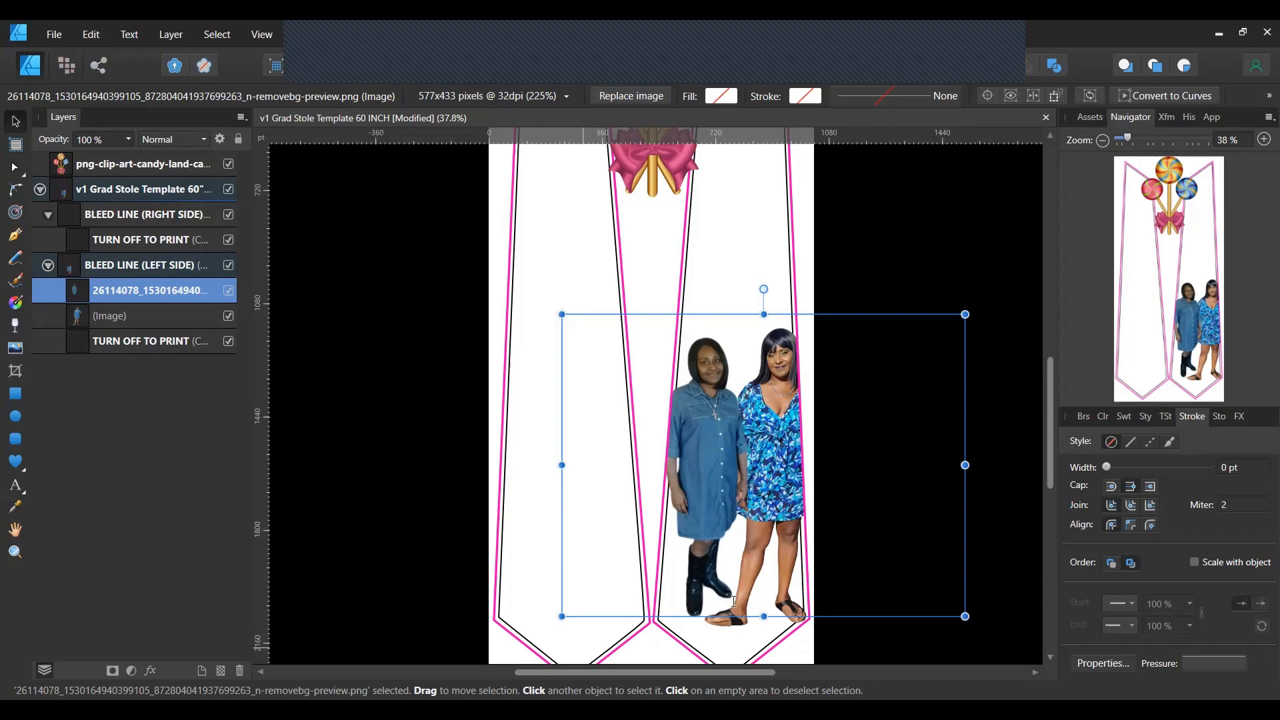
In remove.bg, scroll to the colourful butterflies cutout and download it.
{"action": "key", "text": "alt+Tab"}
{"action": "scroll", "coordinate": [558, 224], "scroll_direction": "down", "scroll_amount": 10}
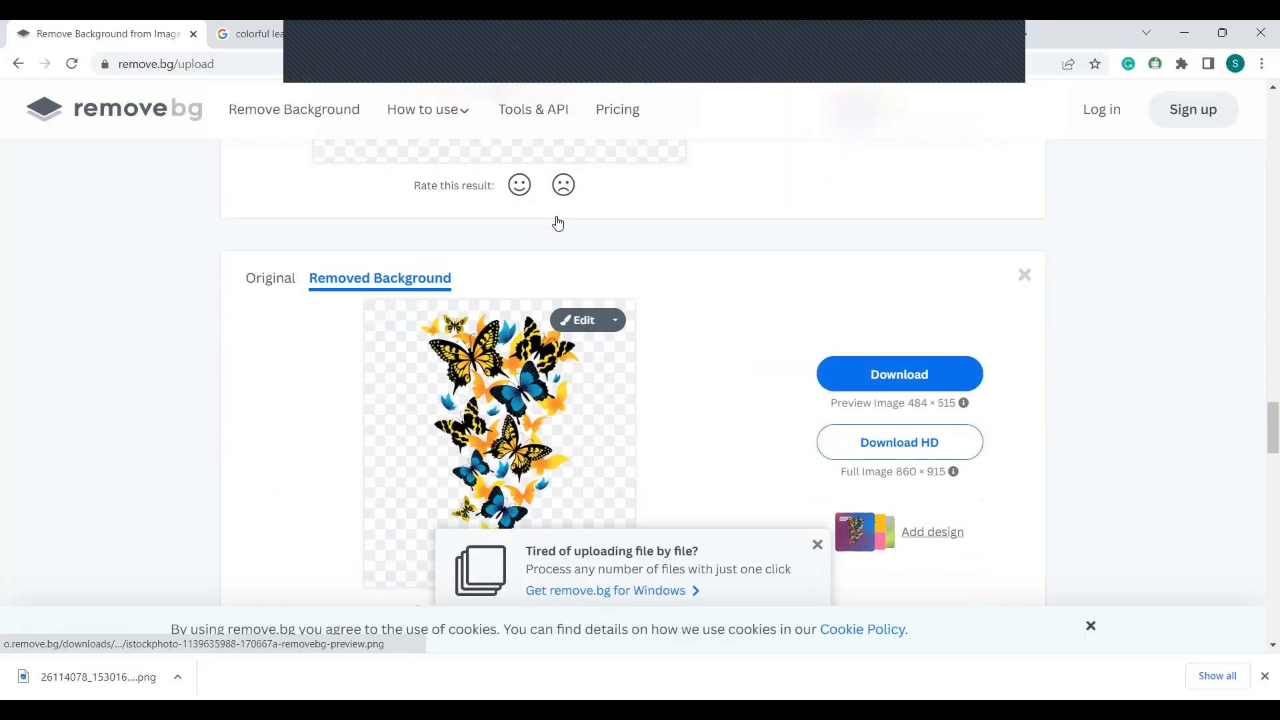
{"action": "scroll", "coordinate": [558, 224], "scroll_direction": "down", "scroll_amount": 5}
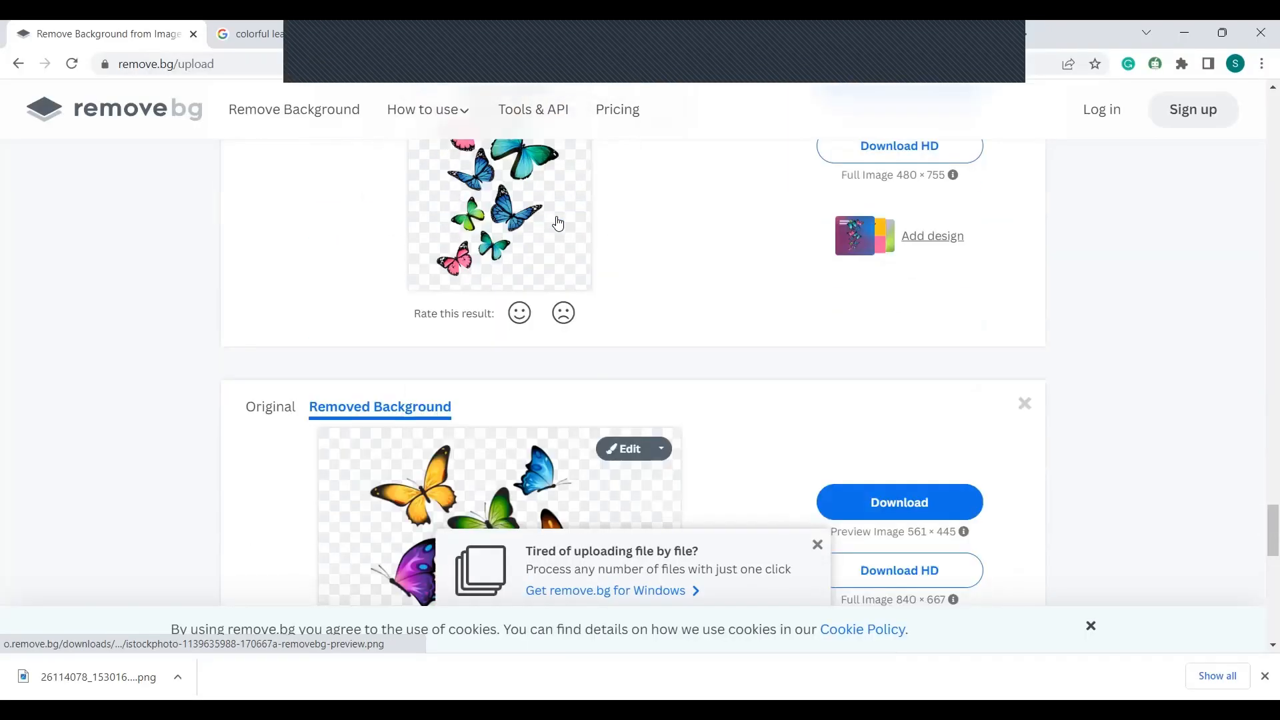
{"action": "scroll", "coordinate": [558, 223], "scroll_direction": "down", "scroll_amount": 6}
{"action": "scroll", "coordinate": [554, 220], "scroll_direction": "up", "scroll_amount": 8}
{"action": "scroll", "coordinate": [611, 264], "scroll_direction": "down", "scroll_amount": 3}
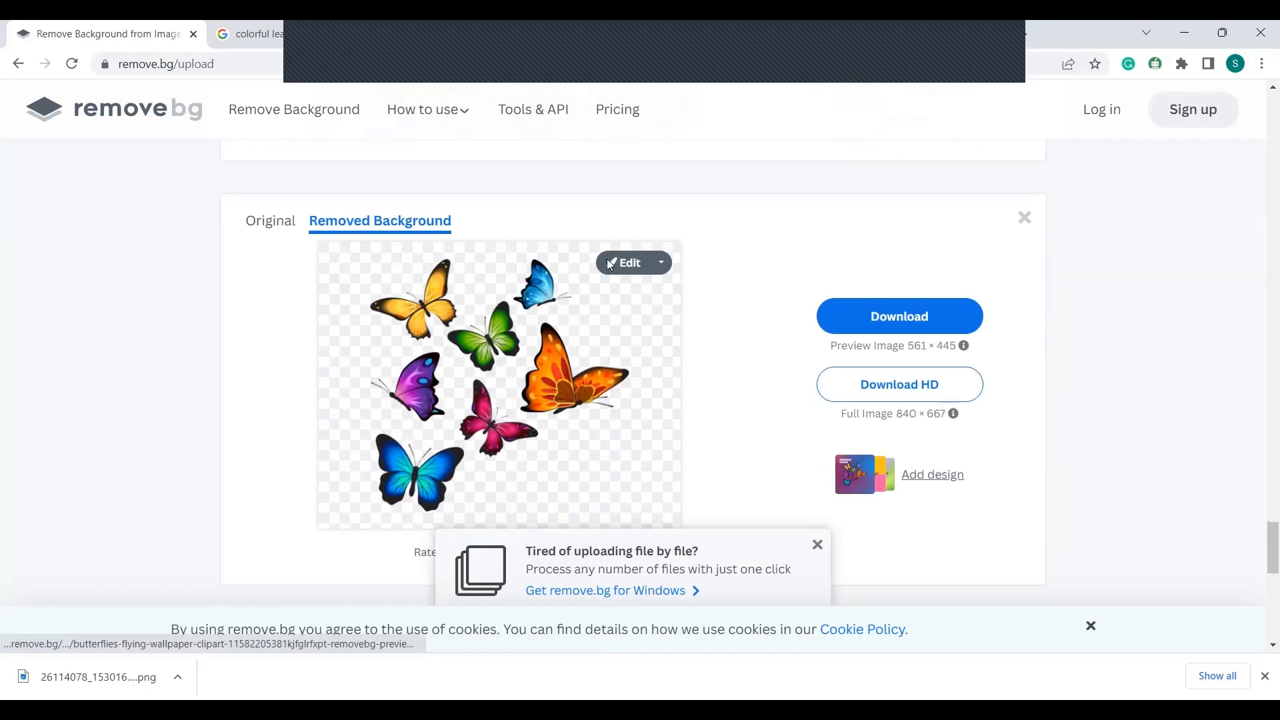
{"action": "left_click", "coordinate": [894, 316]}
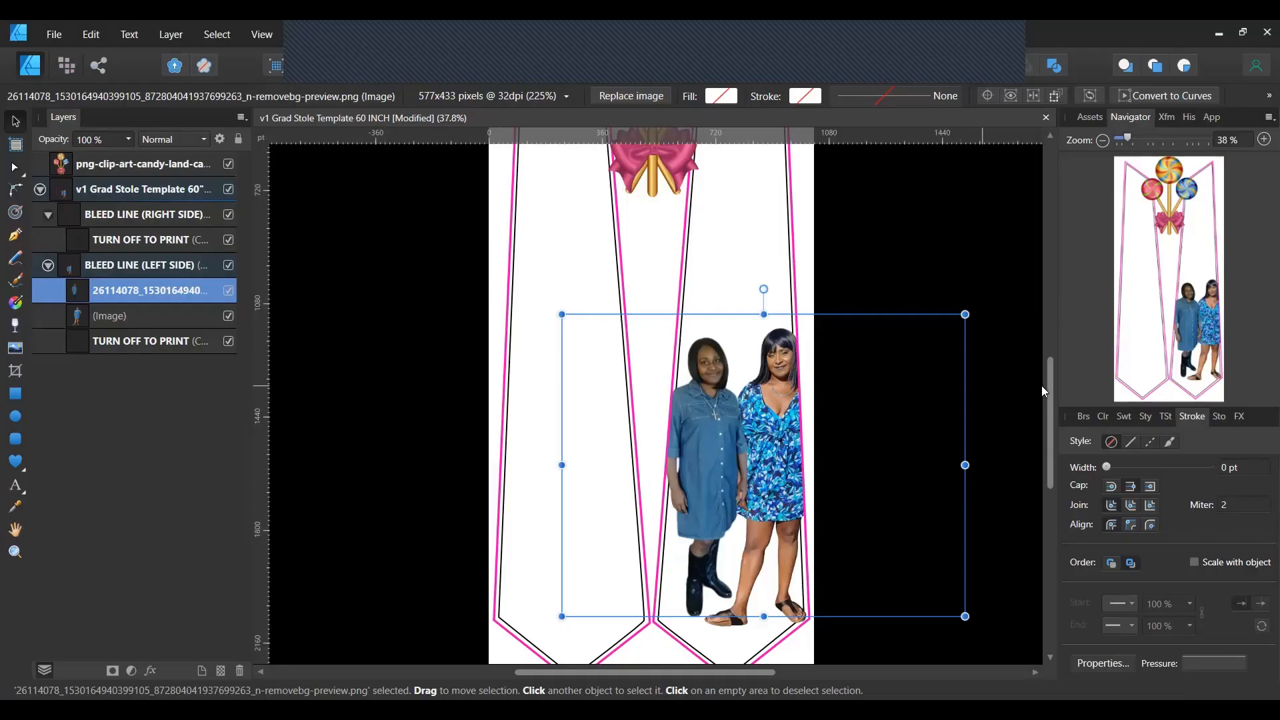
Search Downloads for 'clouds' and open the Cotton-Candy-Clouds folder.
{"action": "left_click", "coordinate": [14, 358]}
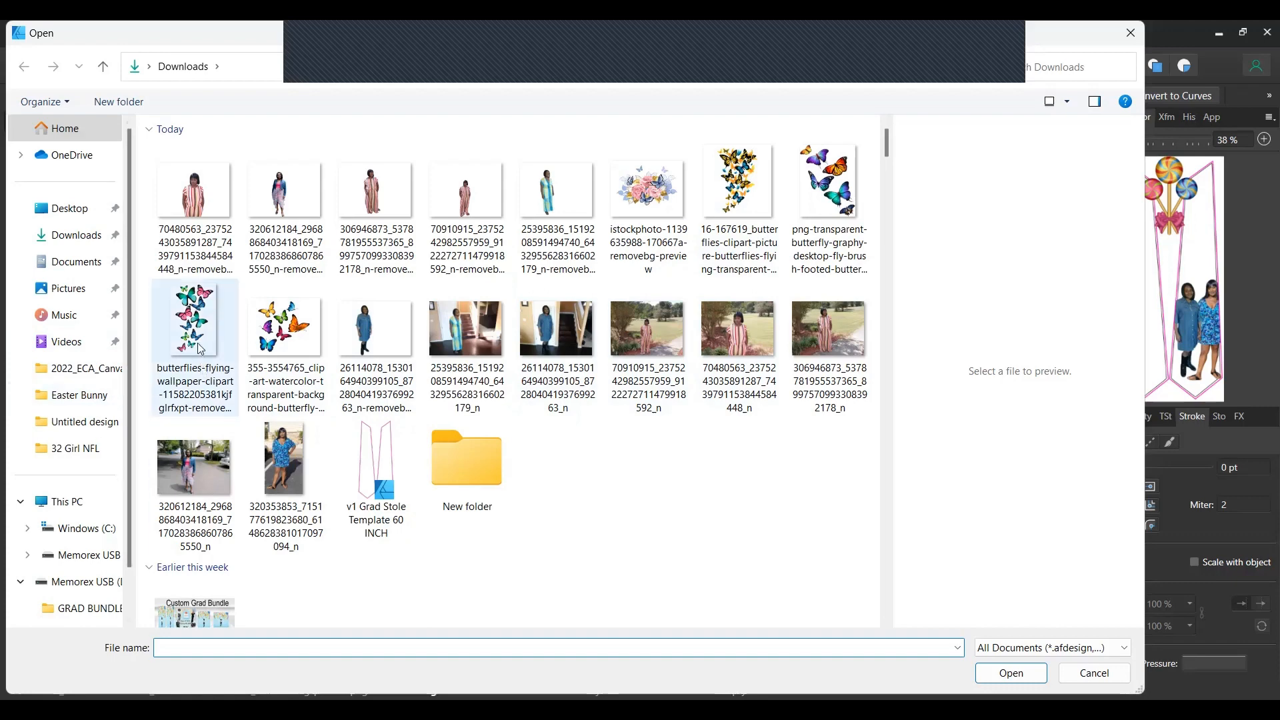
{"action": "scroll", "coordinate": [94, 377], "scroll_direction": "down", "scroll_amount": 1}
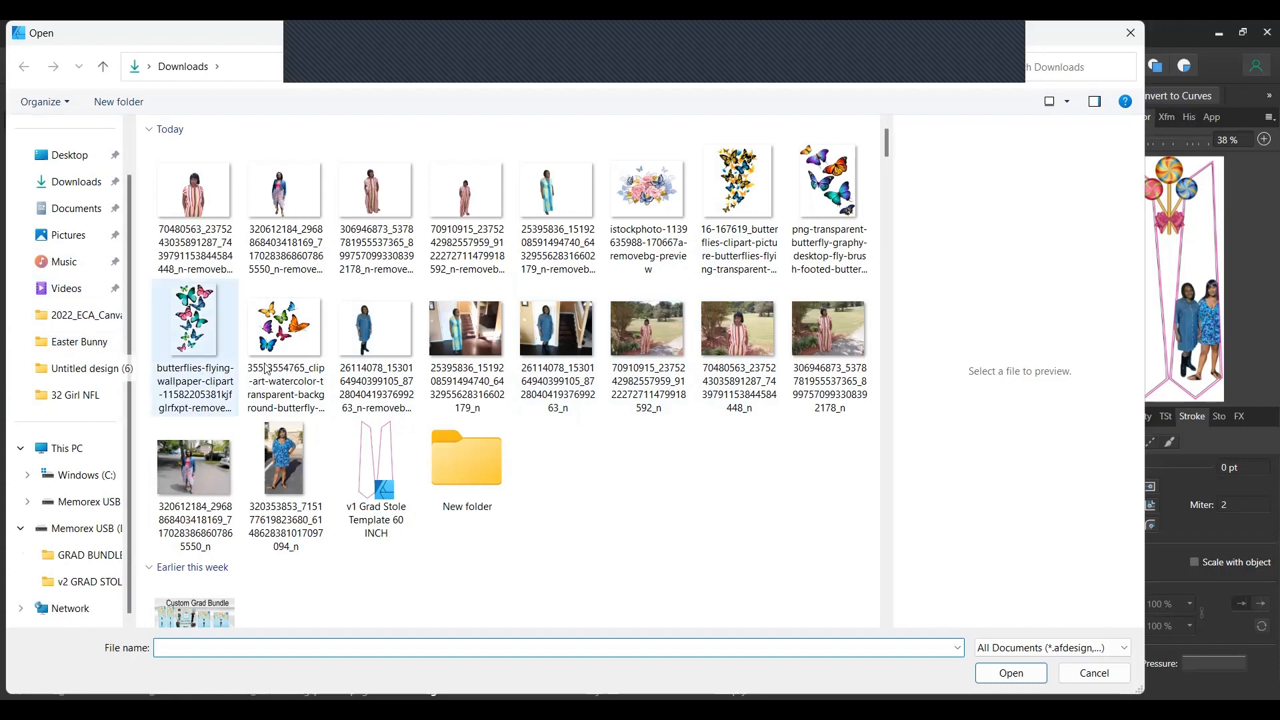
{"action": "scroll", "coordinate": [296, 362], "scroll_direction": "down", "scroll_amount": 15}
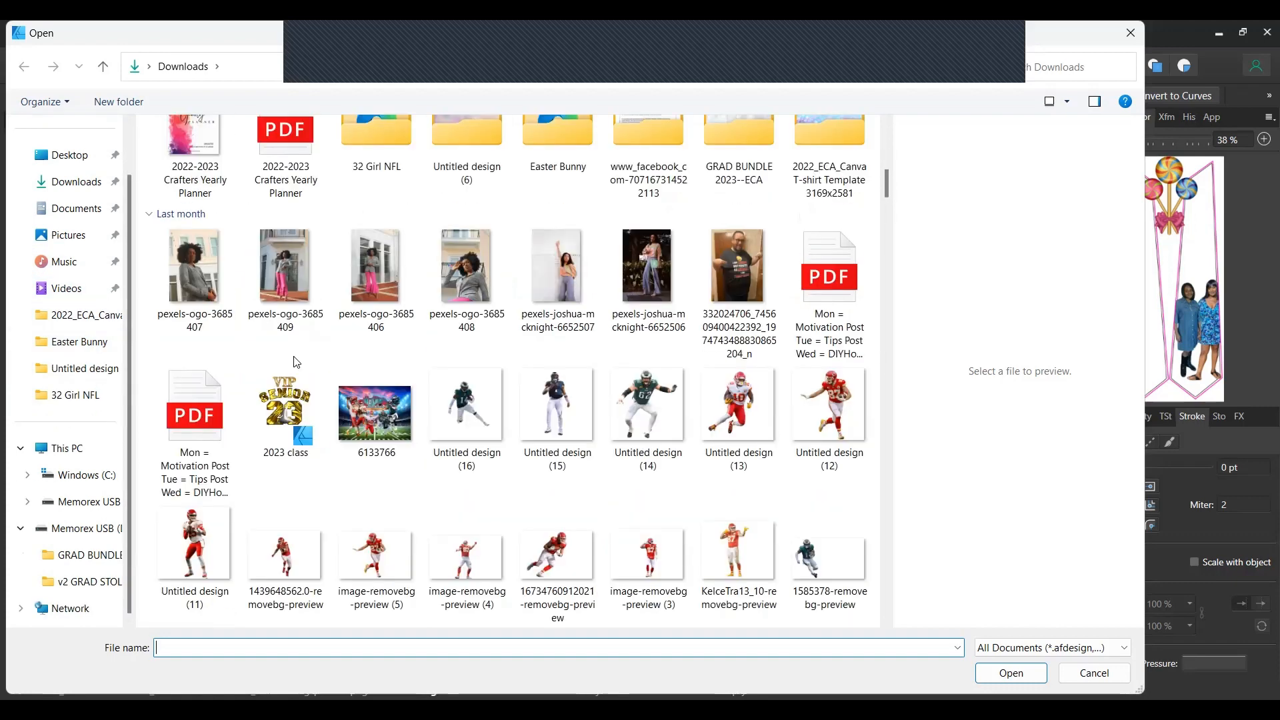
{"action": "left_click", "coordinate": [1074, 72]}
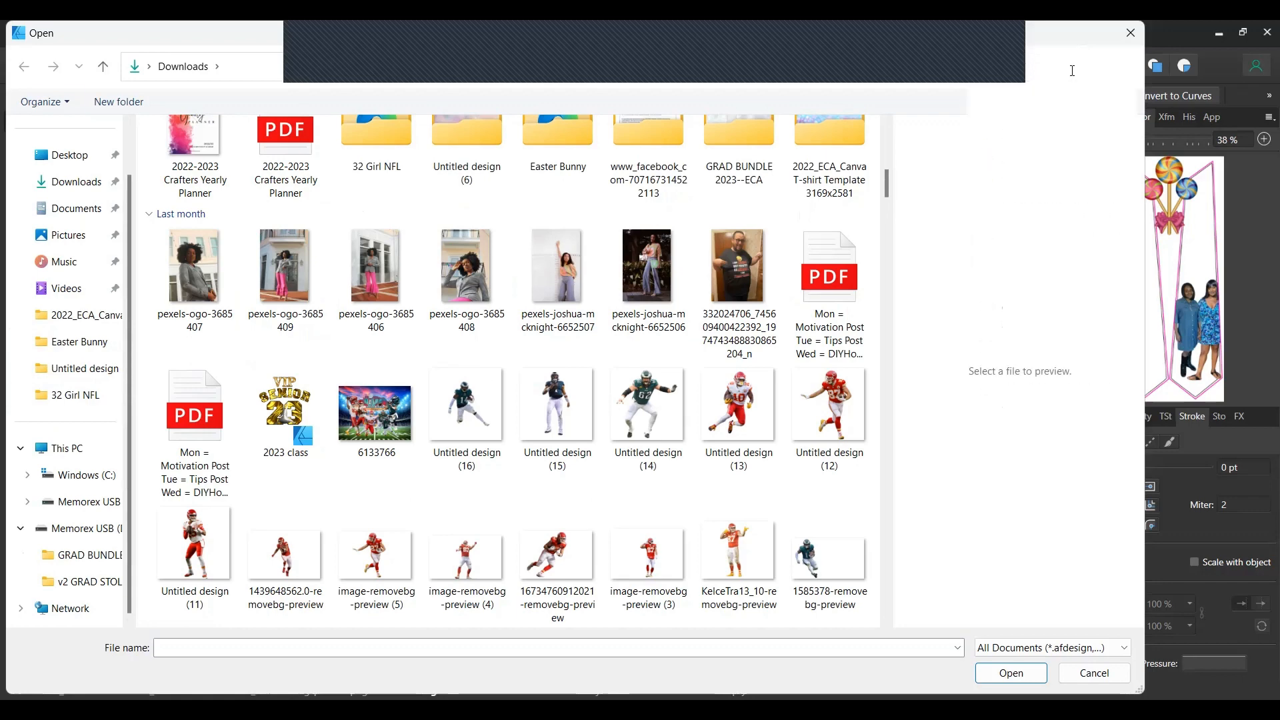
{"action": "type", "text": "clouds"}
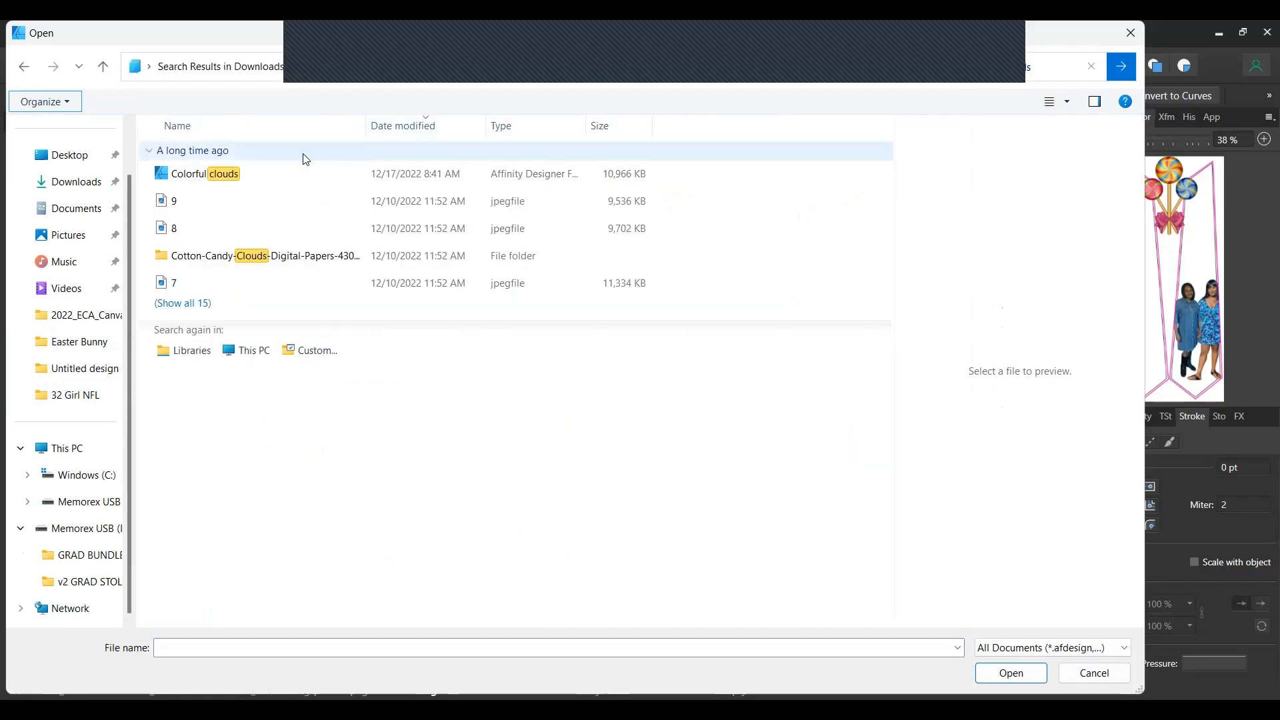
{"action": "left_click", "coordinate": [200, 259]}
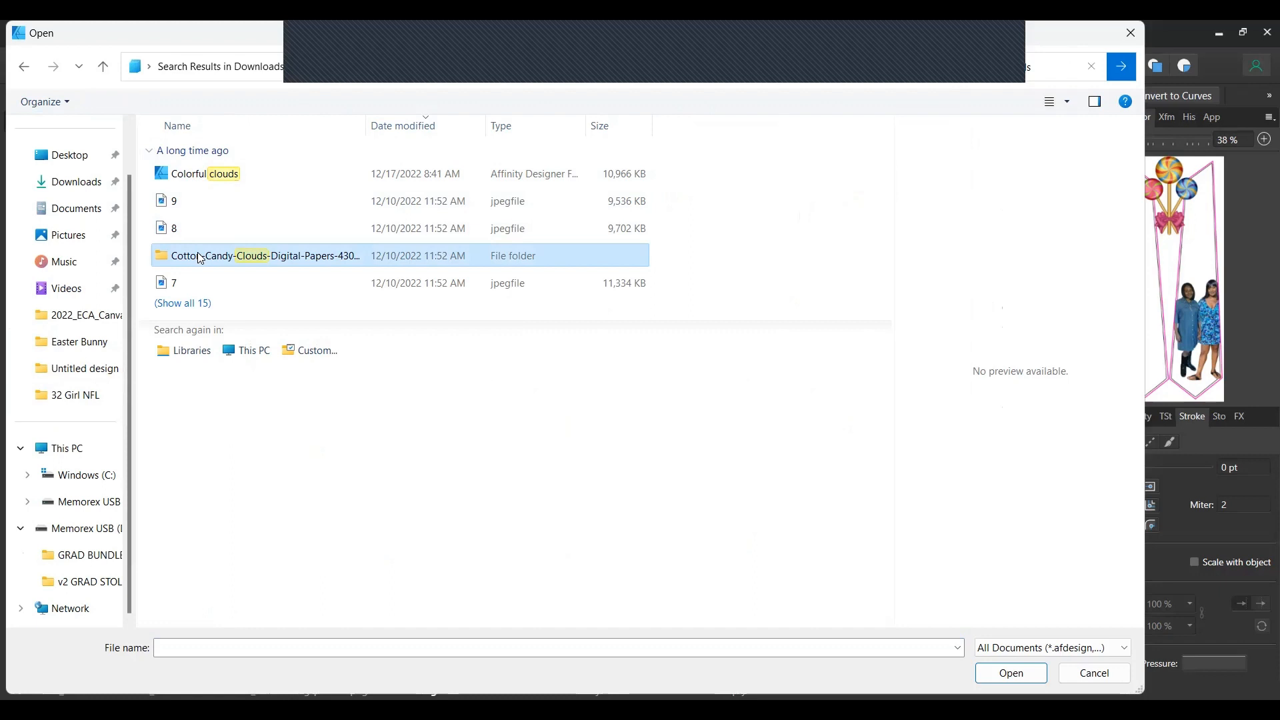
{"action": "double_click", "coordinate": [200, 258]}
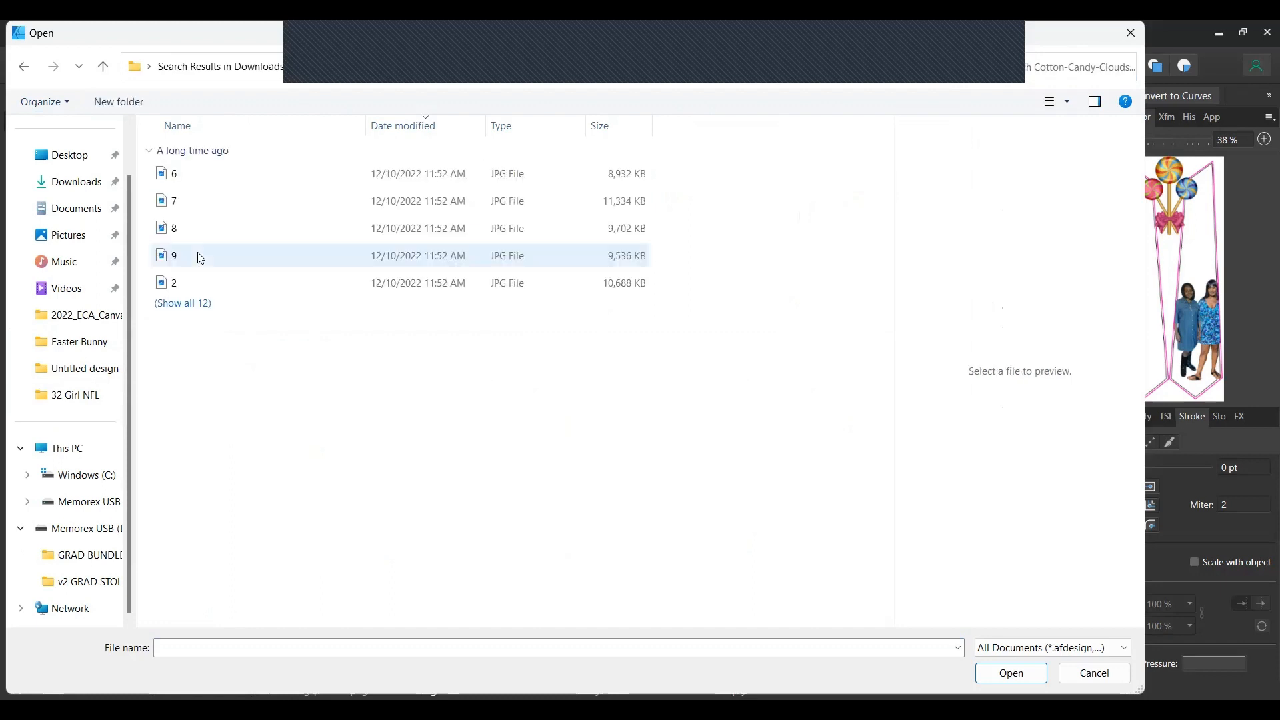
Show the cloud files as thumbnails and open cloud image 6 for placing.
{"action": "left_click", "coordinate": [1068, 102]}
{"action": "left_click", "coordinate": [283, 258]}
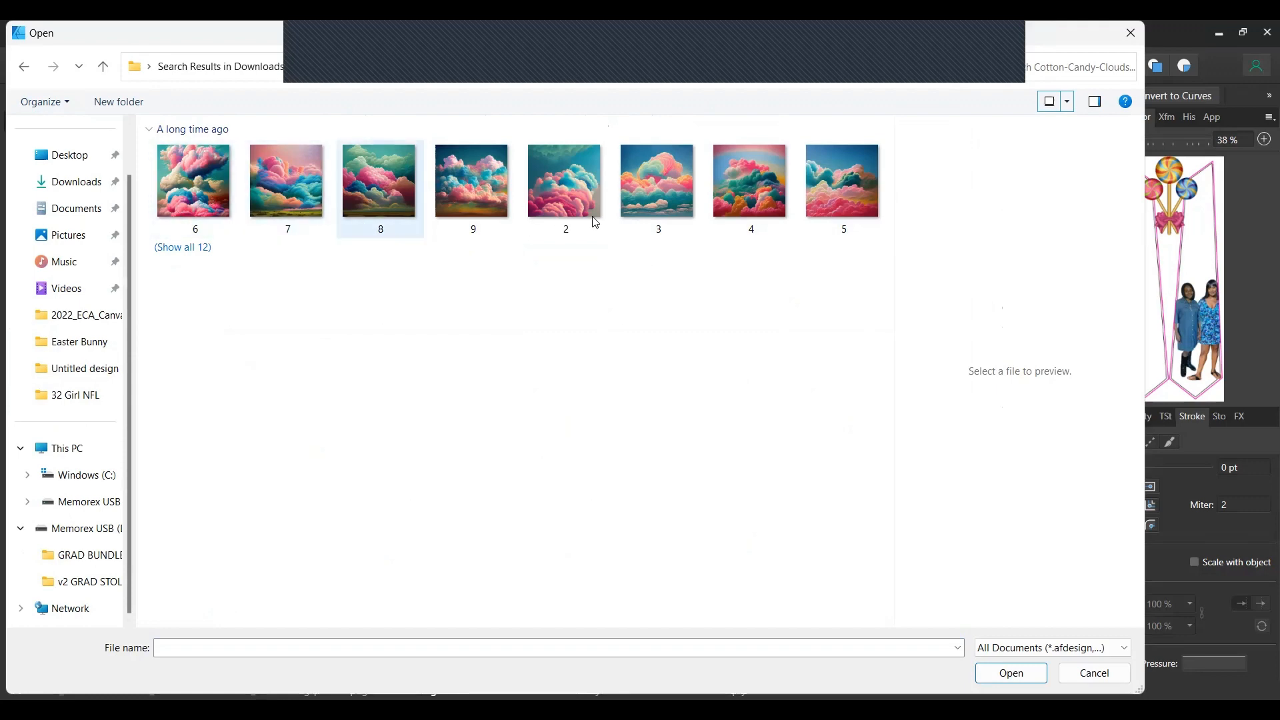
{"action": "left_click", "coordinate": [201, 188]}
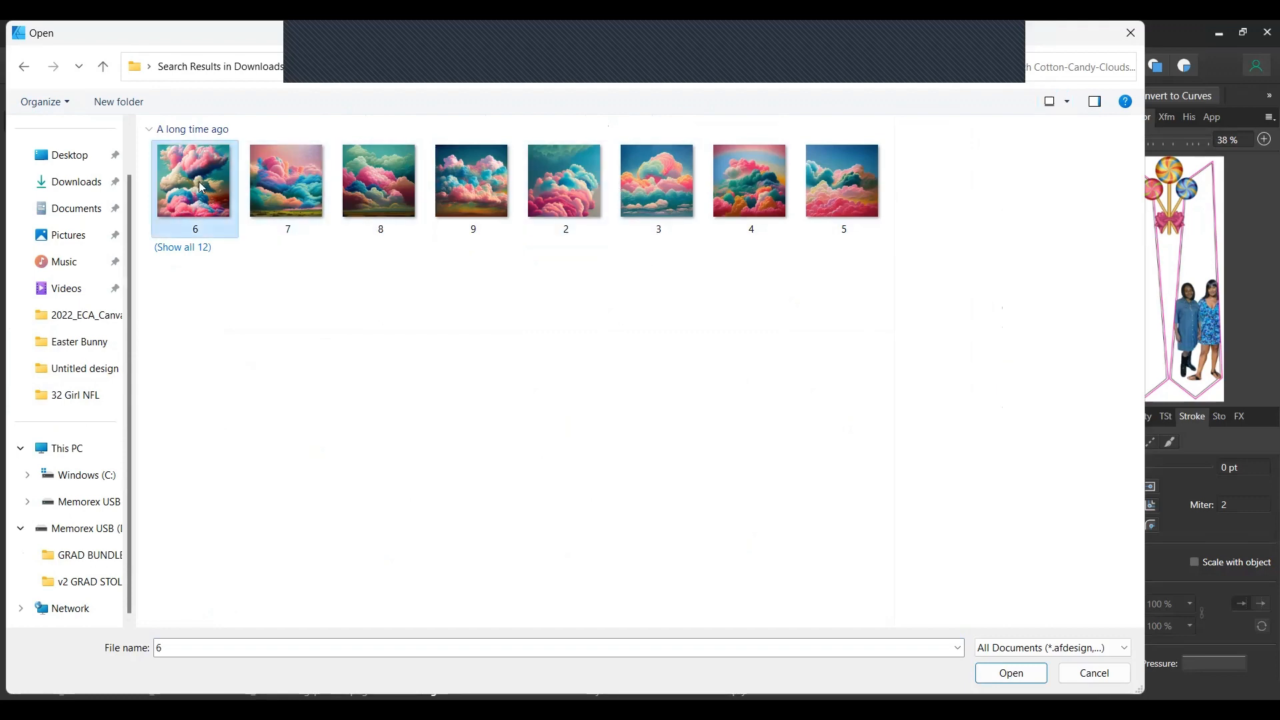
{"action": "left_click", "coordinate": [1011, 674]}
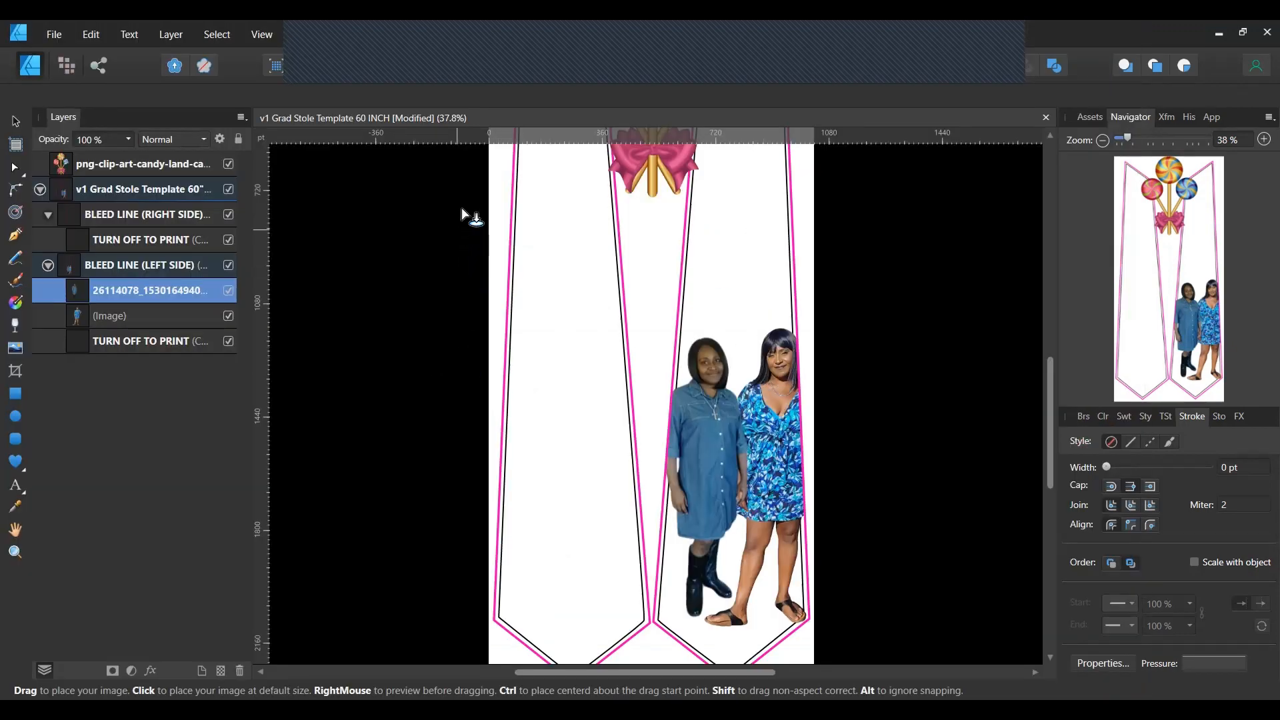
Place 6.jpg inside the right stole, enlarge it, and shift it right to show colourful clouds.
{"action": "left_click_drag", "start_coordinate": [461, 195], "coordinate": [887, 496]}
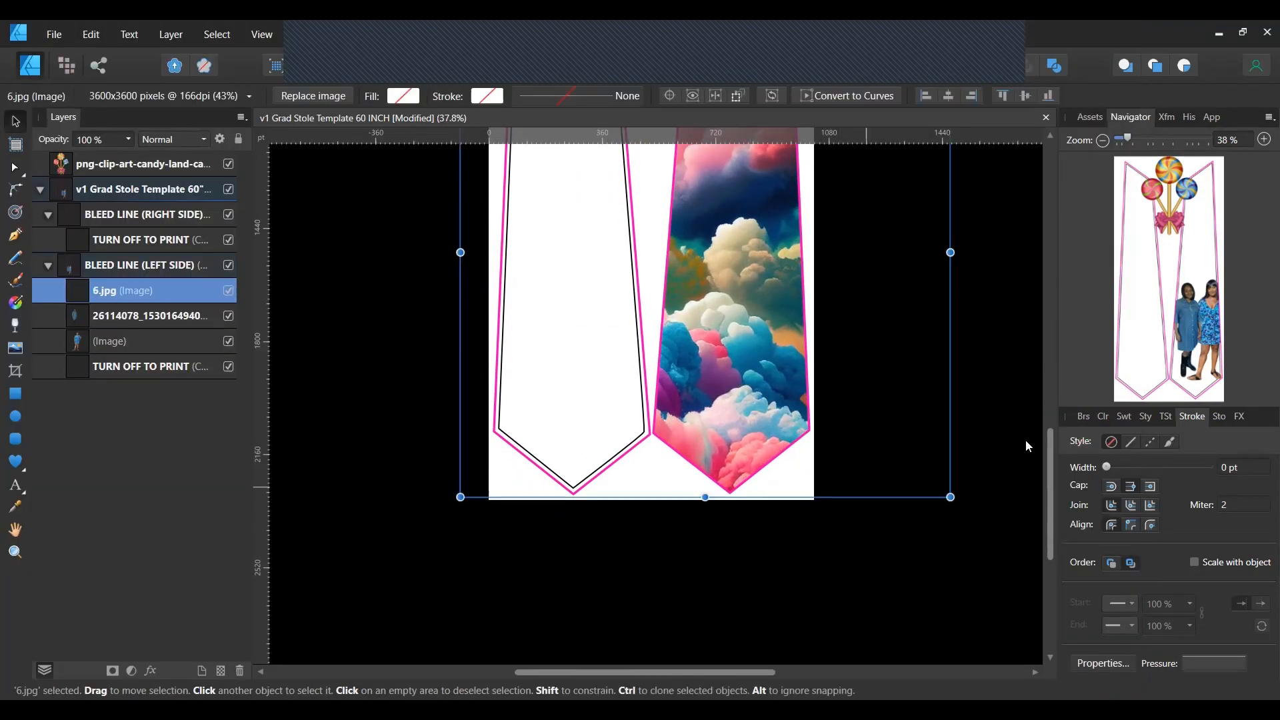
{"action": "scroll", "coordinate": [1031, 440], "scroll_direction": "up", "scroll_amount": 5}
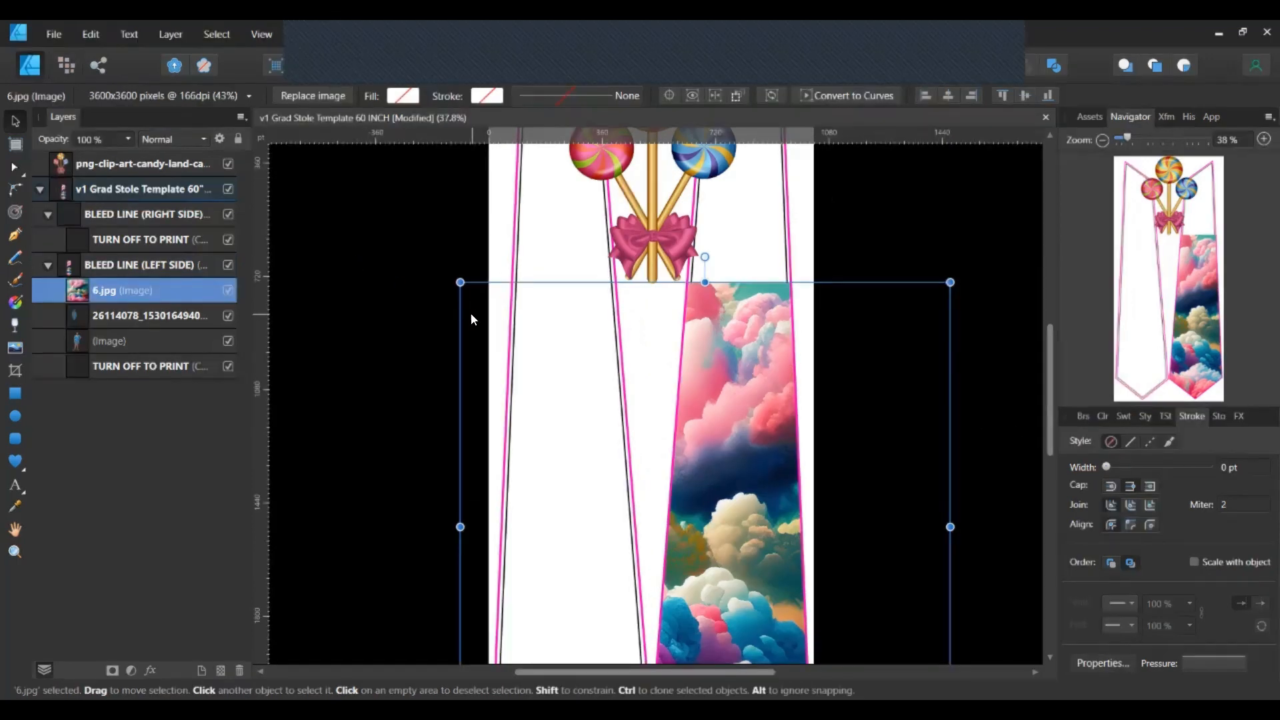
{"action": "left_click_drag", "start_coordinate": [459, 283], "coordinate": [314, 47]}
{"action": "scroll", "coordinate": [934, 402], "scroll_direction": "down", "scroll_amount": 1}
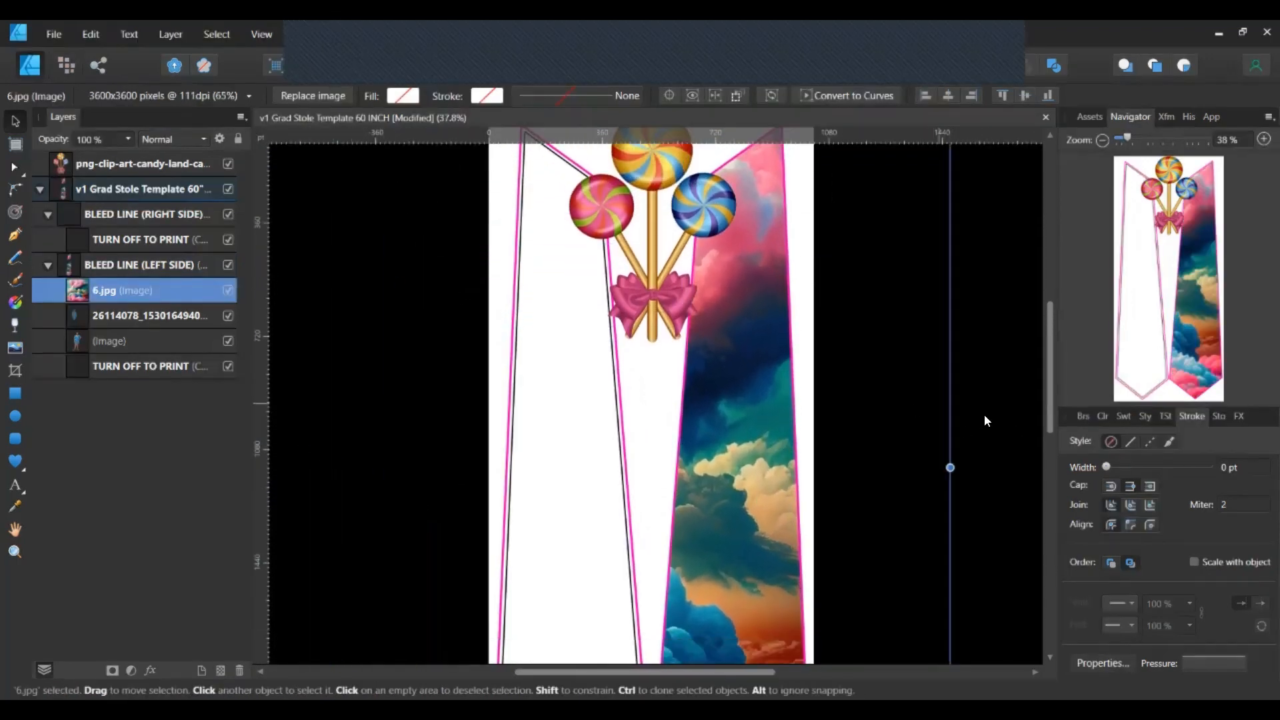
{"action": "left_click_drag", "start_coordinate": [1125, 140], "coordinate": [1126, 138]}
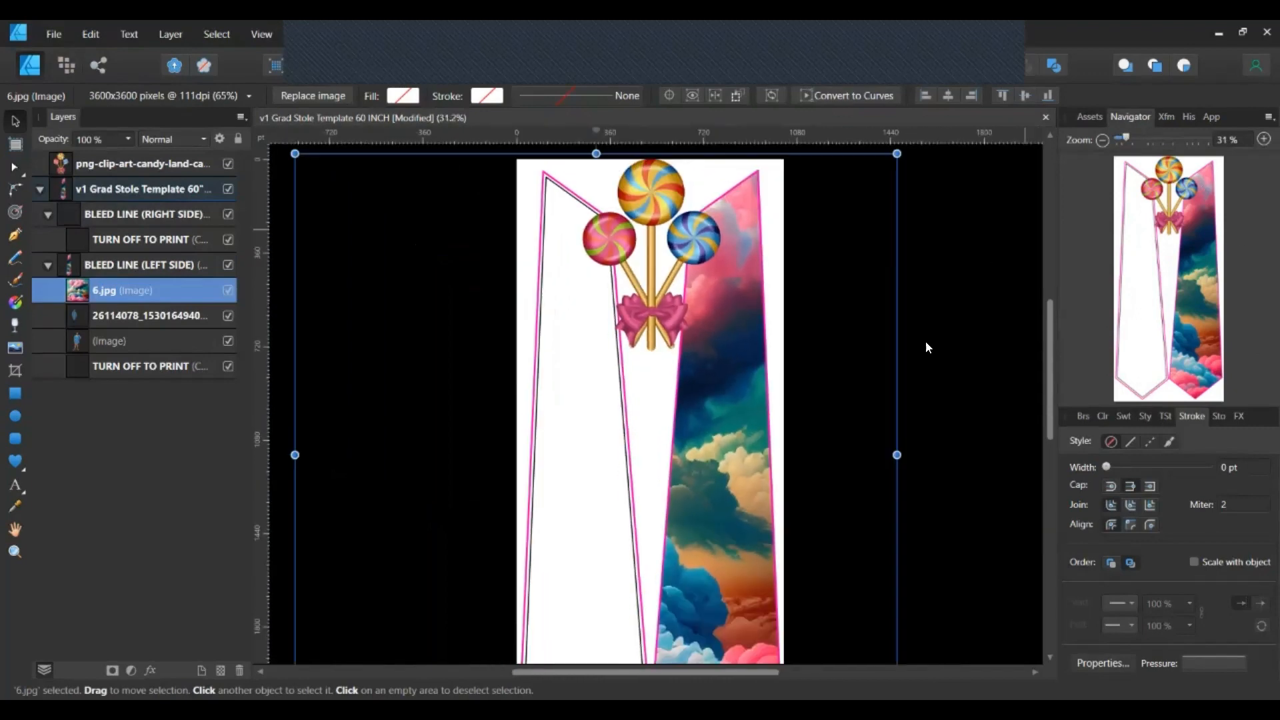
{"action": "scroll", "coordinate": [927, 347], "scroll_direction": "down", "scroll_amount": 2}
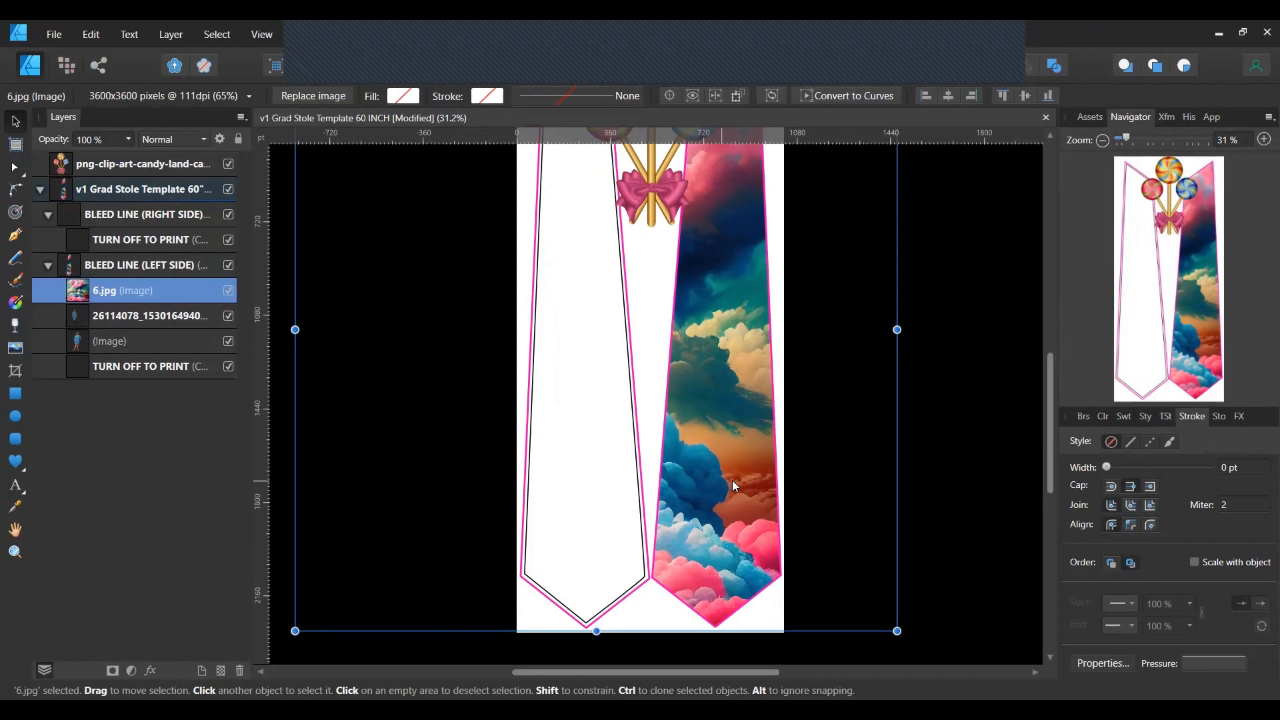
{"action": "left_click_drag", "start_coordinate": [732, 480], "coordinate": [784, 488]}
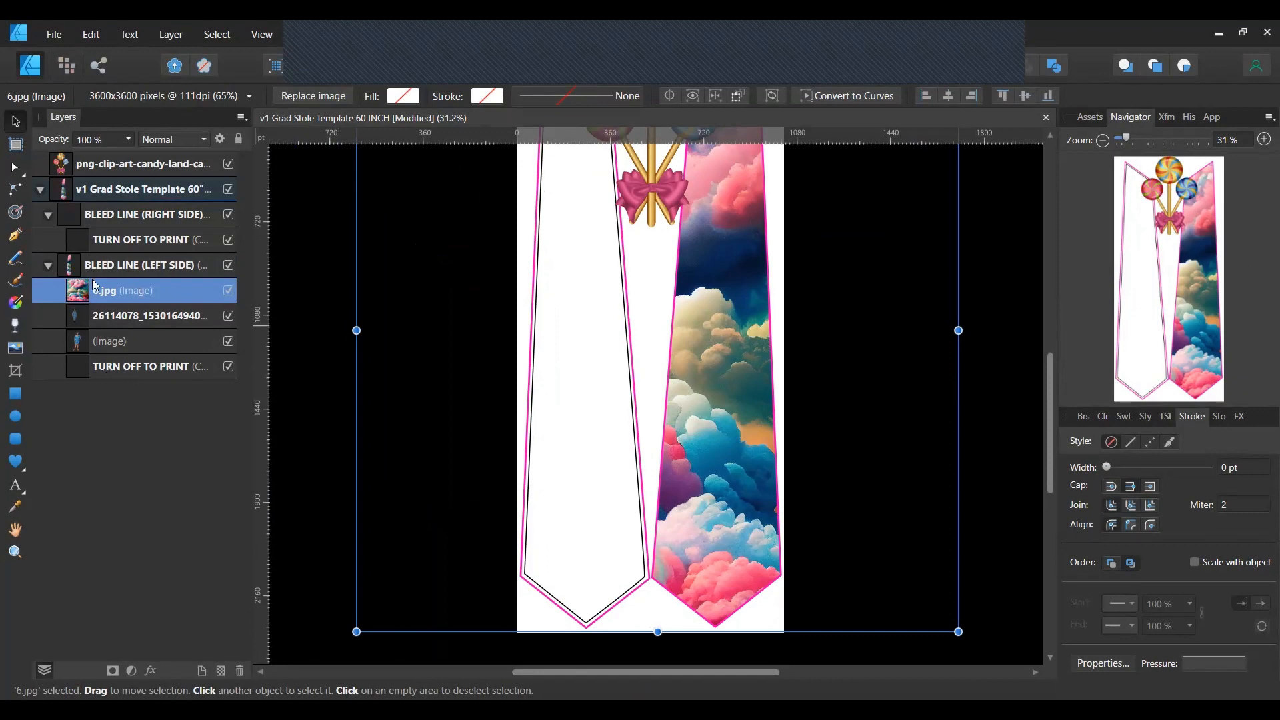
{"action": "left_click", "coordinate": [282, 334]}
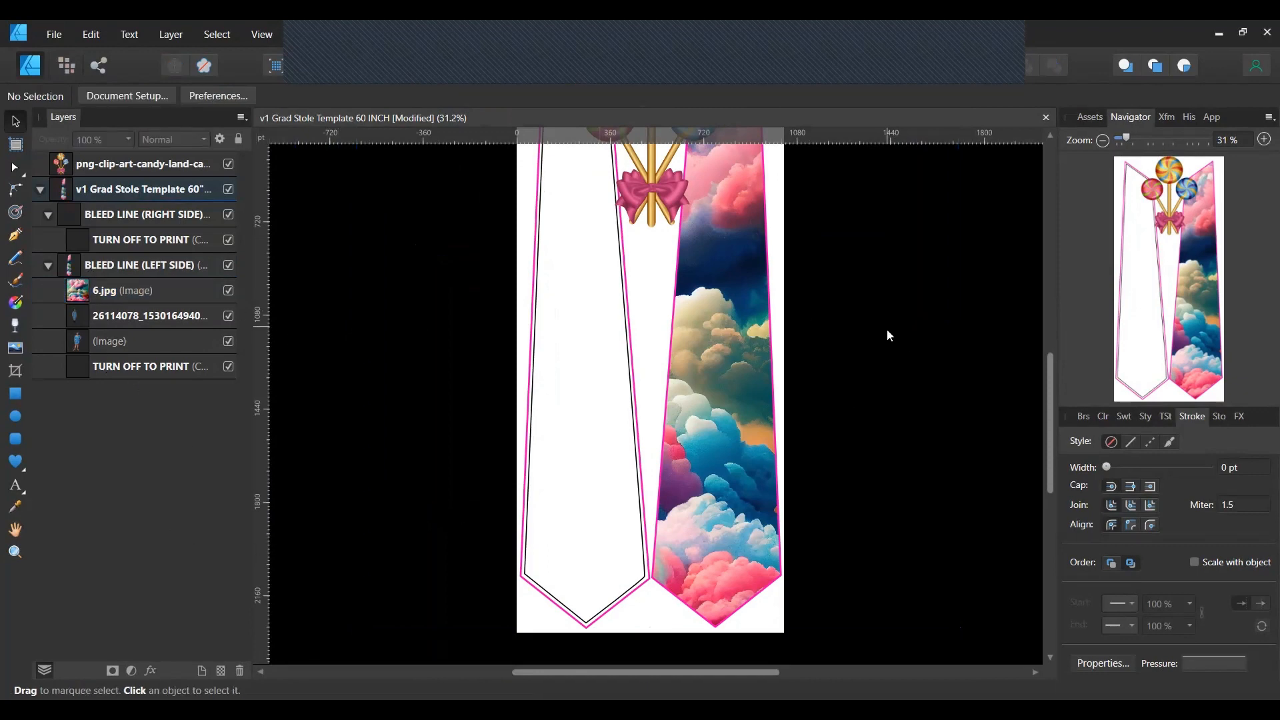
{"action": "scroll", "coordinate": [852, 437], "scroll_direction": "up", "scroll_amount": 3}
{"action": "scroll", "coordinate": [851, 434], "scroll_direction": "down", "scroll_amount": 2}
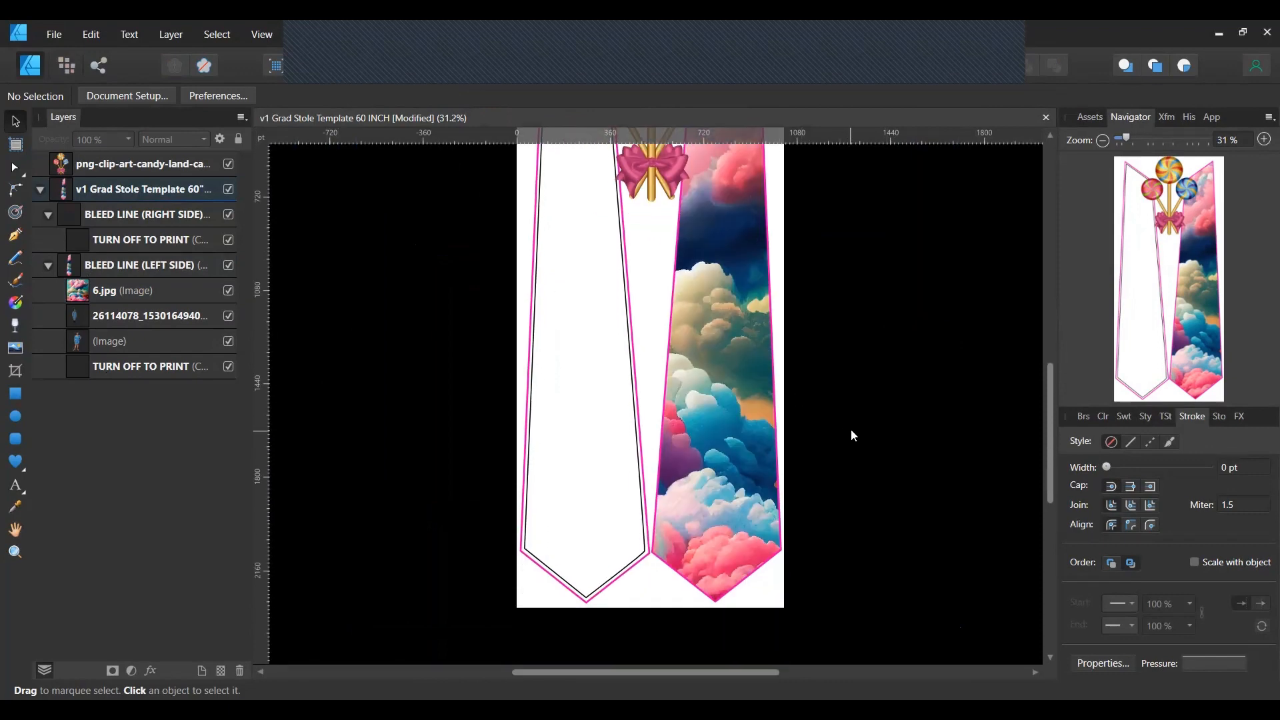
{"action": "scroll", "coordinate": [851, 430], "scroll_direction": "up", "scroll_amount": 2}
{"action": "scroll", "coordinate": [851, 426], "scroll_direction": "down", "scroll_amount": 1}
{"action": "scroll", "coordinate": [853, 425], "scroll_direction": "down", "scroll_amount": 1}
{"action": "left_click_drag", "start_coordinate": [87, 316], "coordinate": [79, 353]}
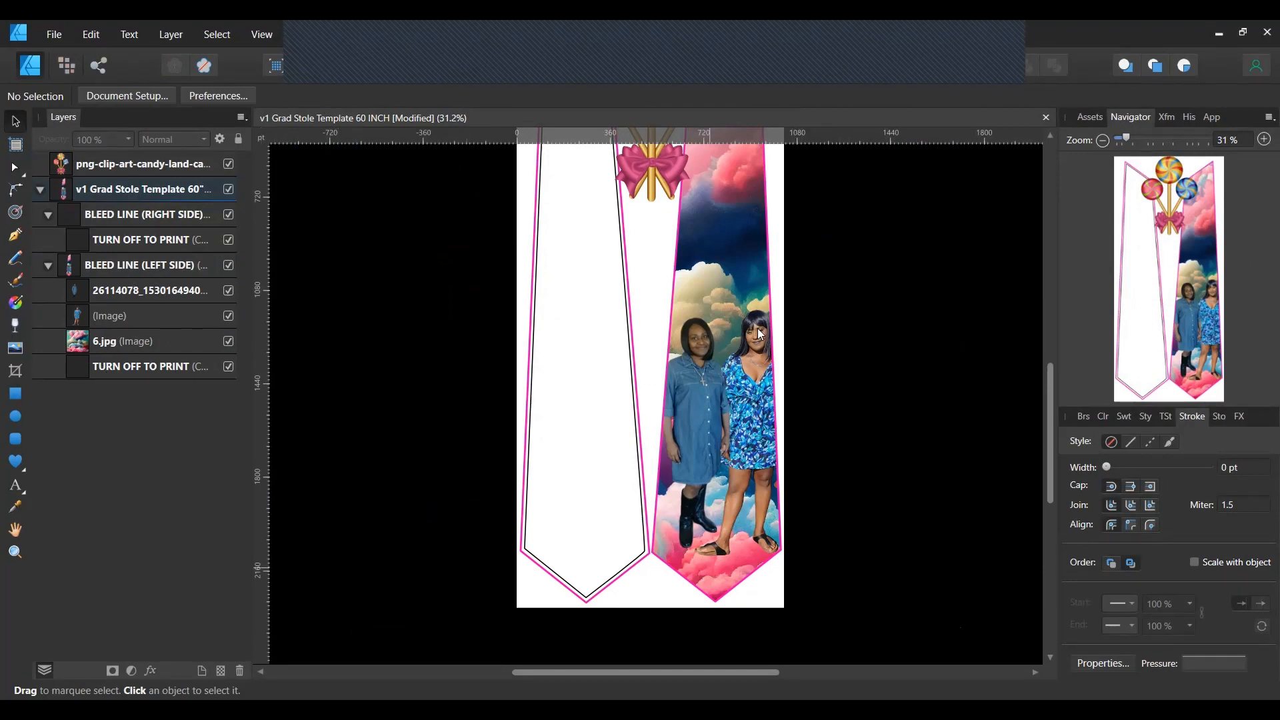
{"action": "scroll", "coordinate": [745, 227], "scroll_direction": "up", "scroll_amount": 4}
{"action": "scroll", "coordinate": [746, 227], "scroll_direction": "down", "scroll_amount": 3}
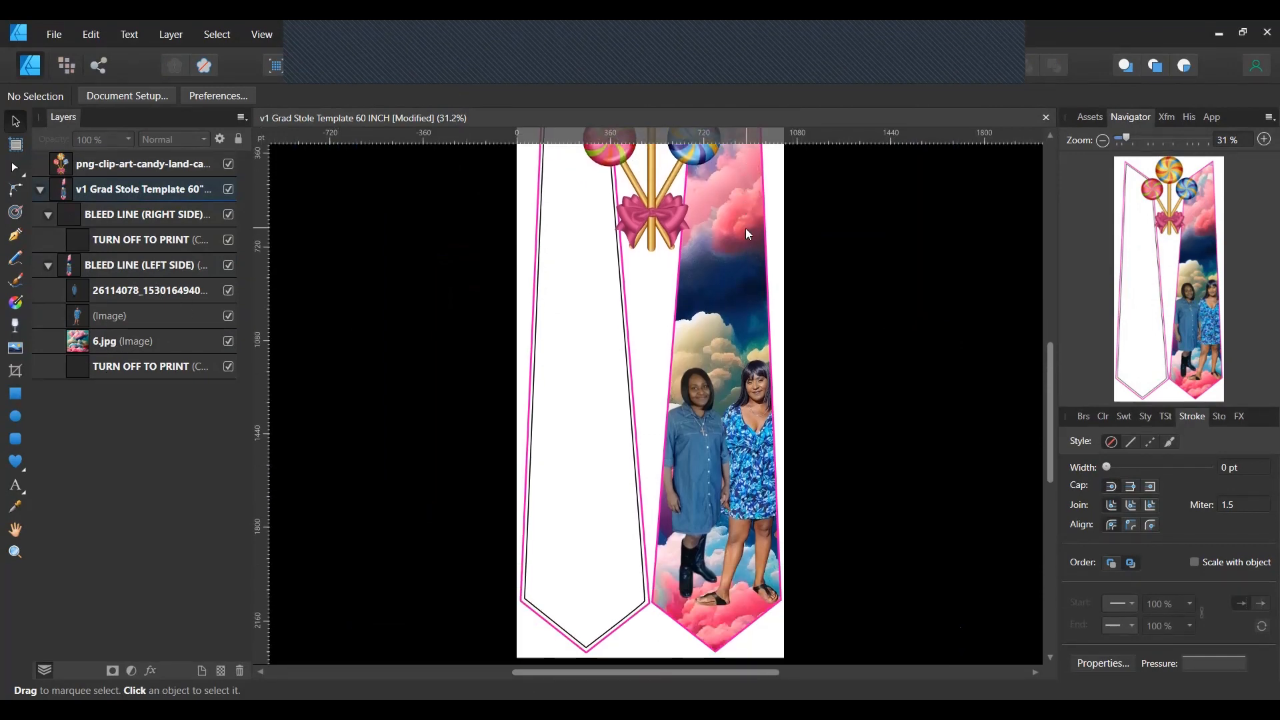
{"action": "scroll", "coordinate": [746, 229], "scroll_direction": "up", "scroll_amount": 3}
{"action": "scroll", "coordinate": [745, 230], "scroll_direction": "down", "scroll_amount": 3}
{"action": "scroll", "coordinate": [745, 229], "scroll_direction": "up", "scroll_amount": 1}
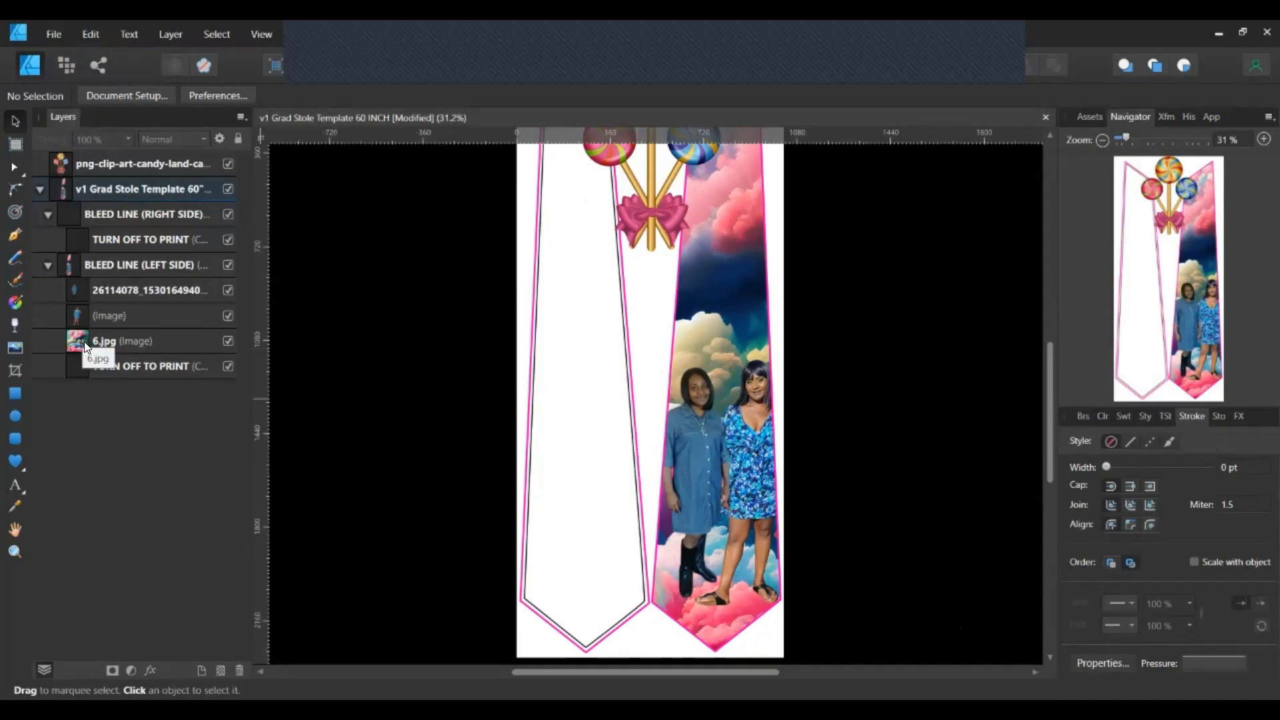
{"action": "left_click_drag", "start_coordinate": [84, 341], "coordinate": [89, 282]}
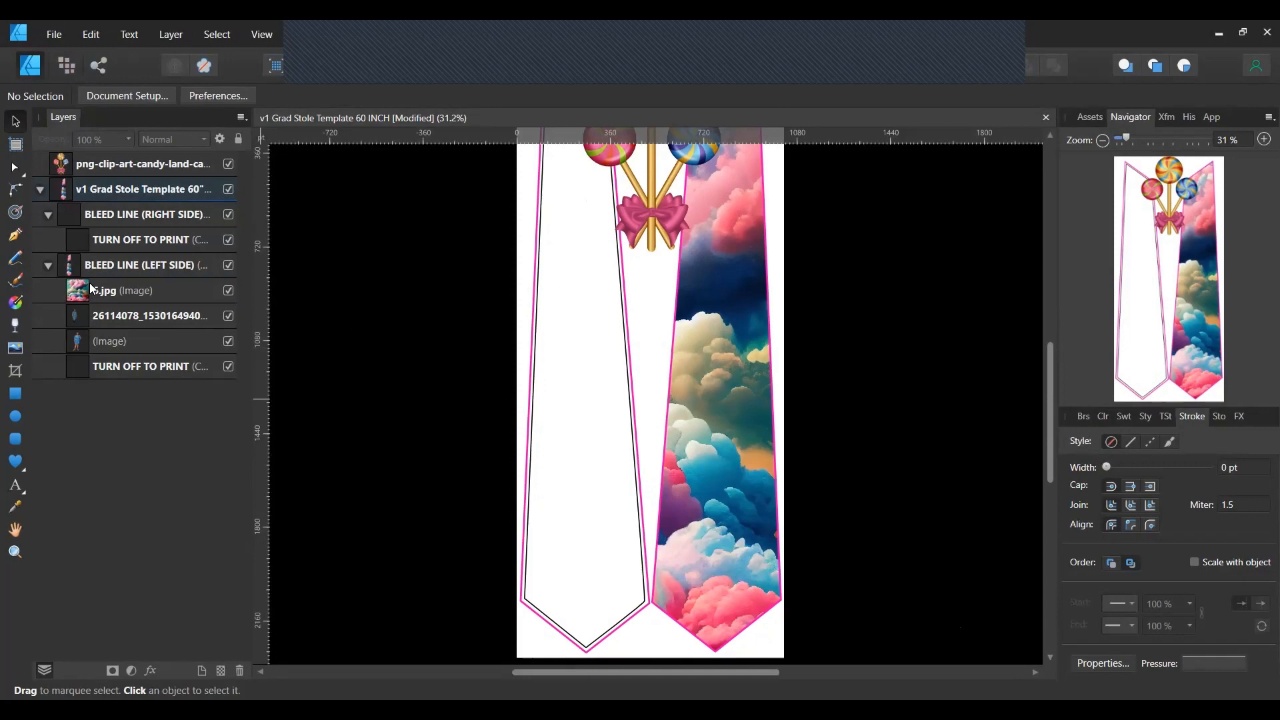
{"action": "left_click", "coordinate": [92, 289]}
Delete the 6.jpg cloud, both people photo layers and the png-clip-art lollipop layer.
{"action": "key", "text": "Delete"}
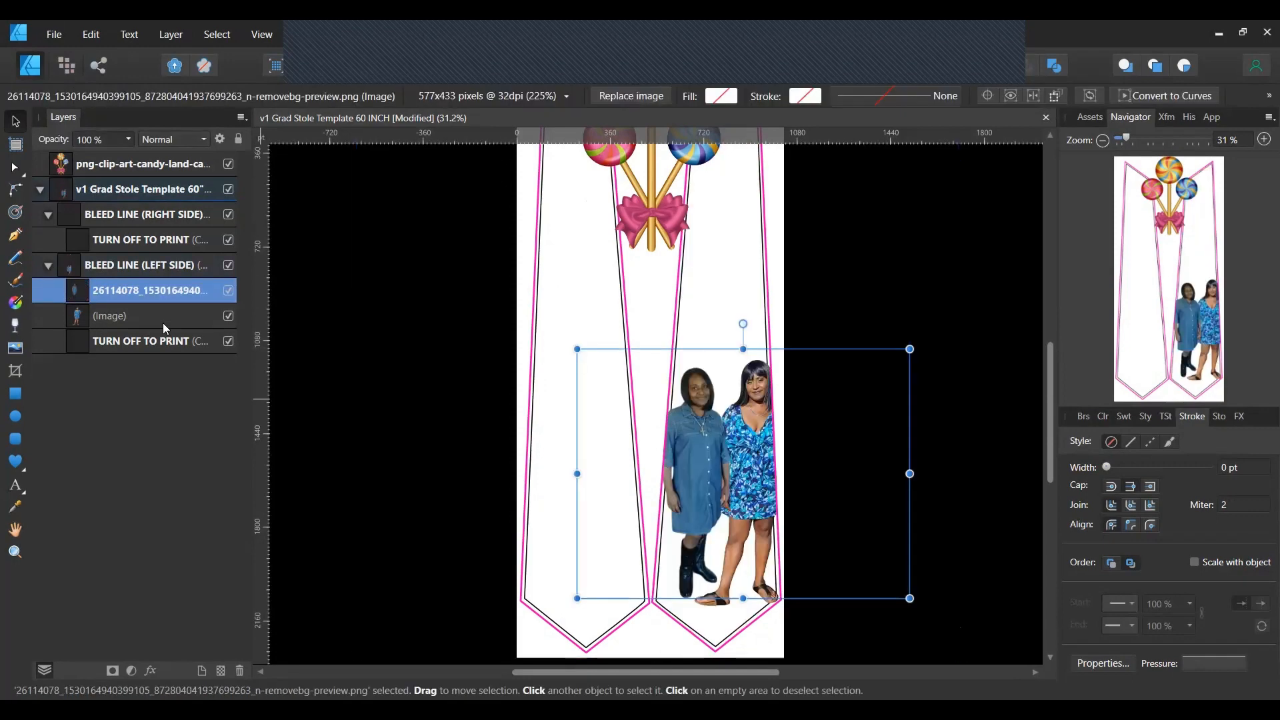
{"action": "double_click", "coordinate": [113, 292]}
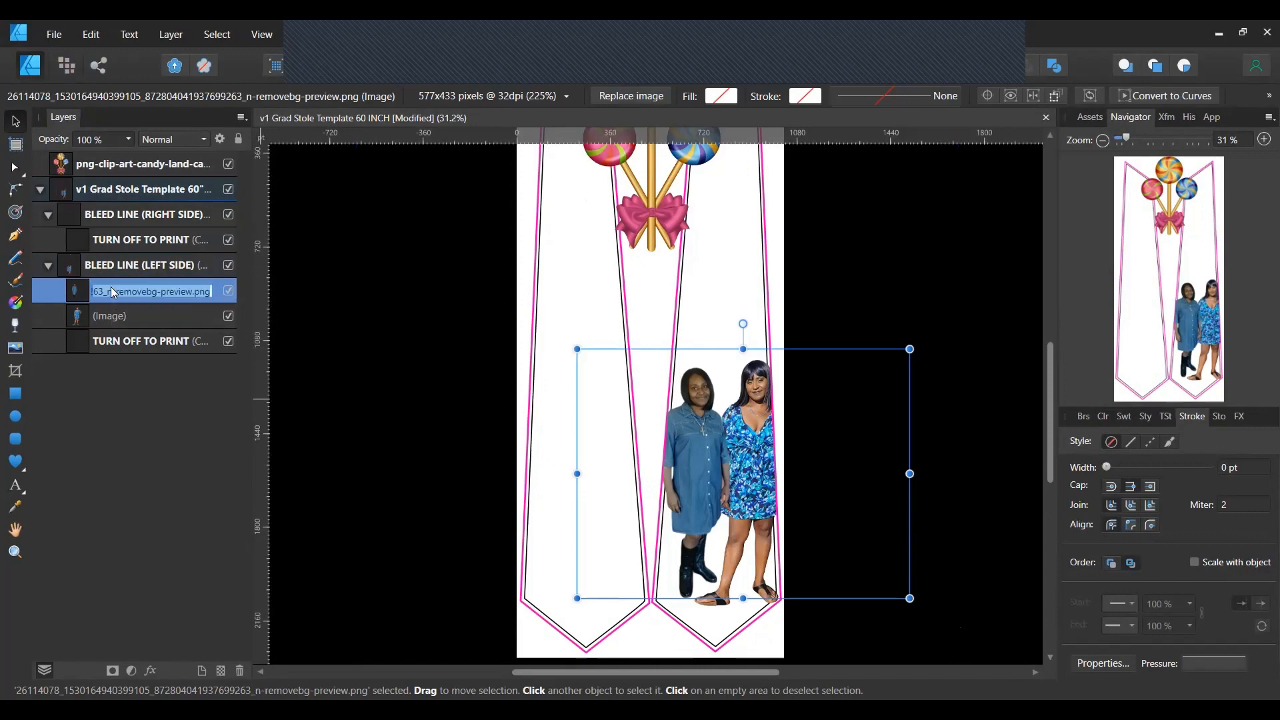
{"action": "key", "text": "BackSpace"}
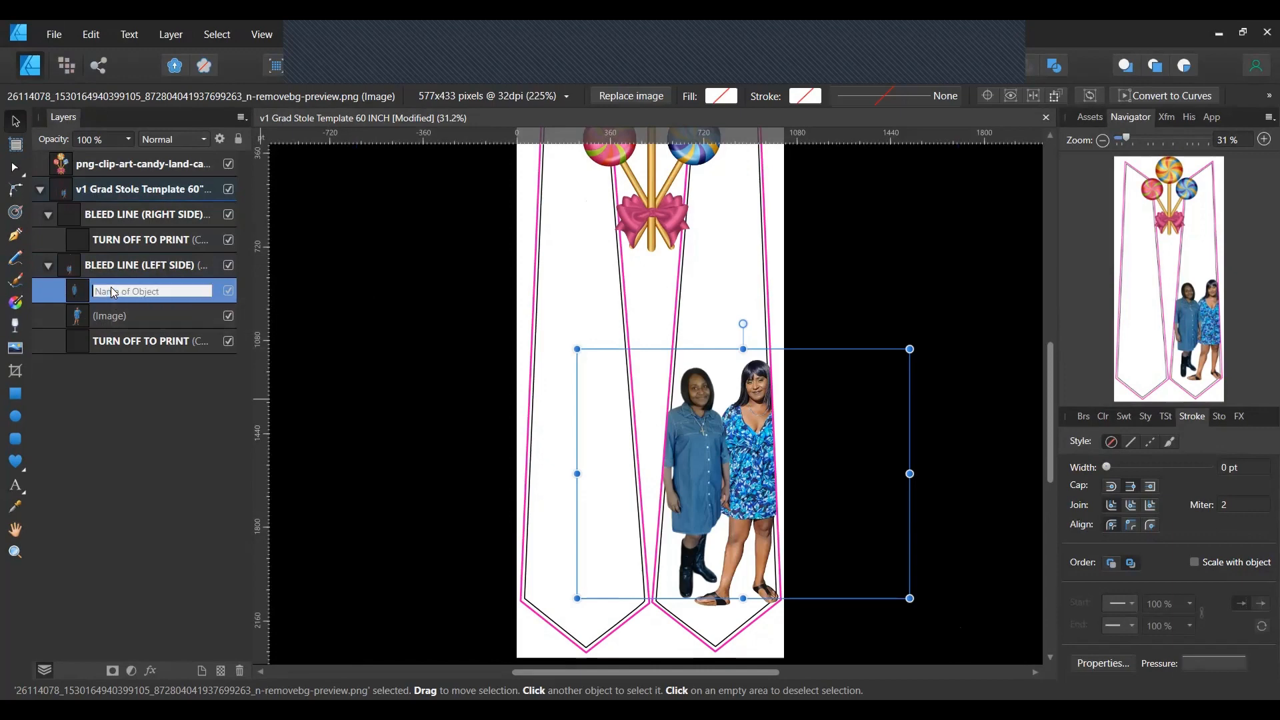
{"action": "left_click", "coordinate": [61, 295]}
{"action": "key", "text": "Delete"}
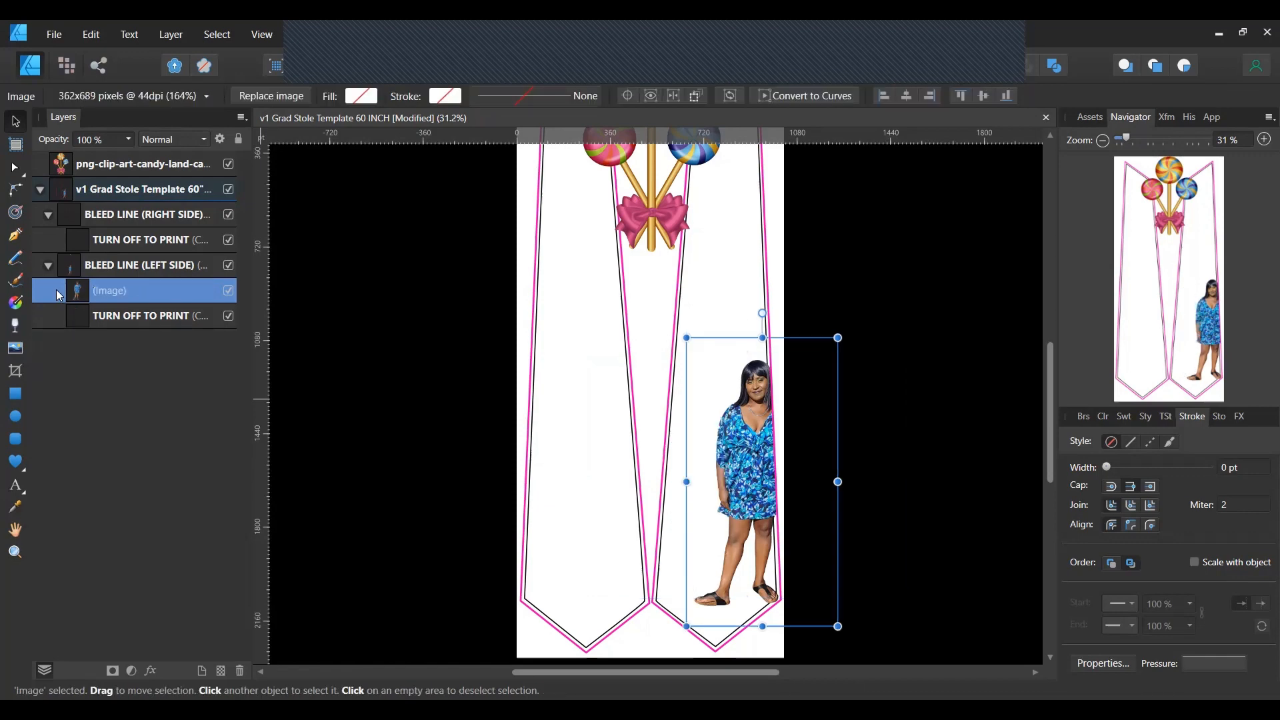
{"action": "key", "text": "Delete"}
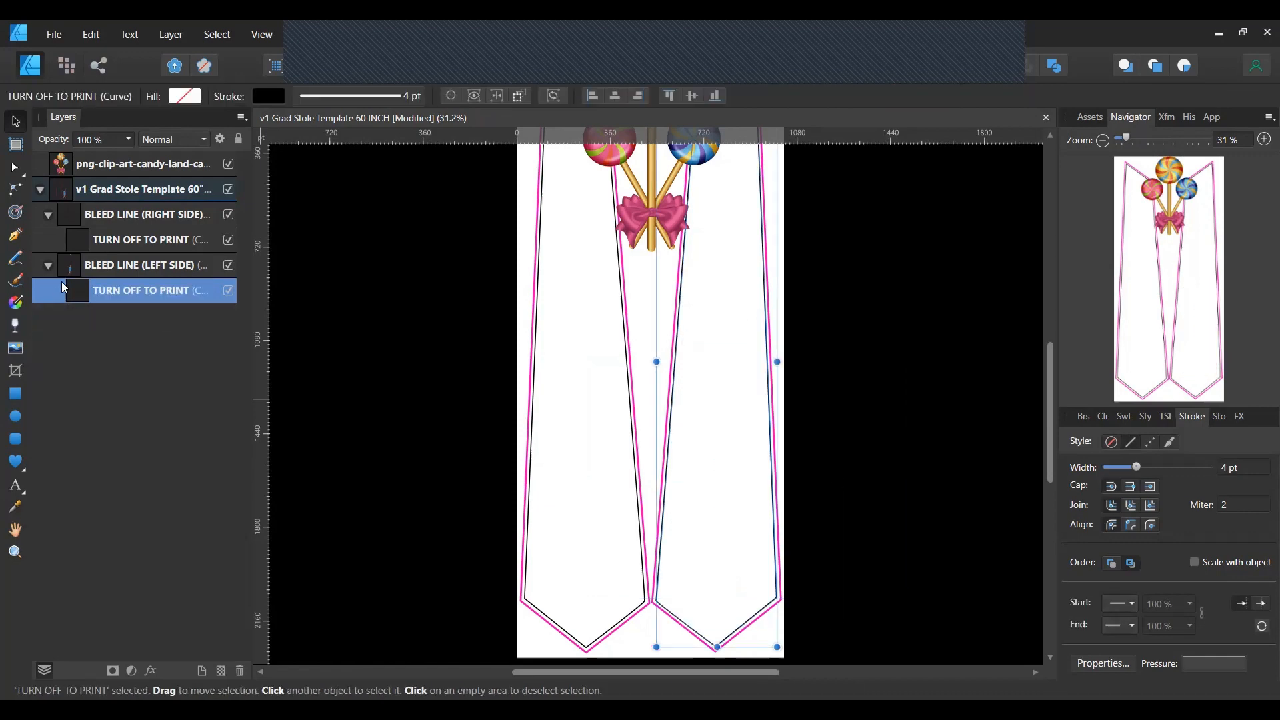
{"action": "scroll", "coordinate": [665, 206], "scroll_direction": "up", "scroll_amount": 2}
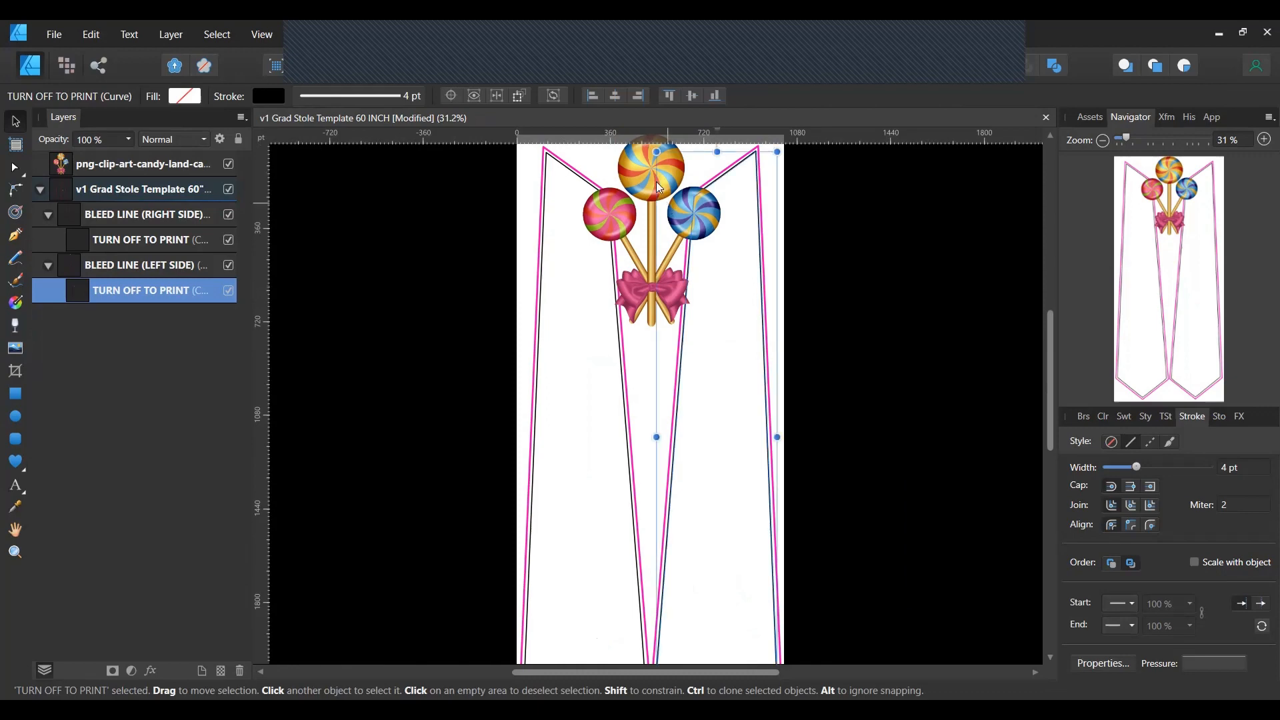
{"action": "left_click_drag", "start_coordinate": [96, 167], "coordinate": [94, 160]}
{"action": "key", "text": "Delete"}
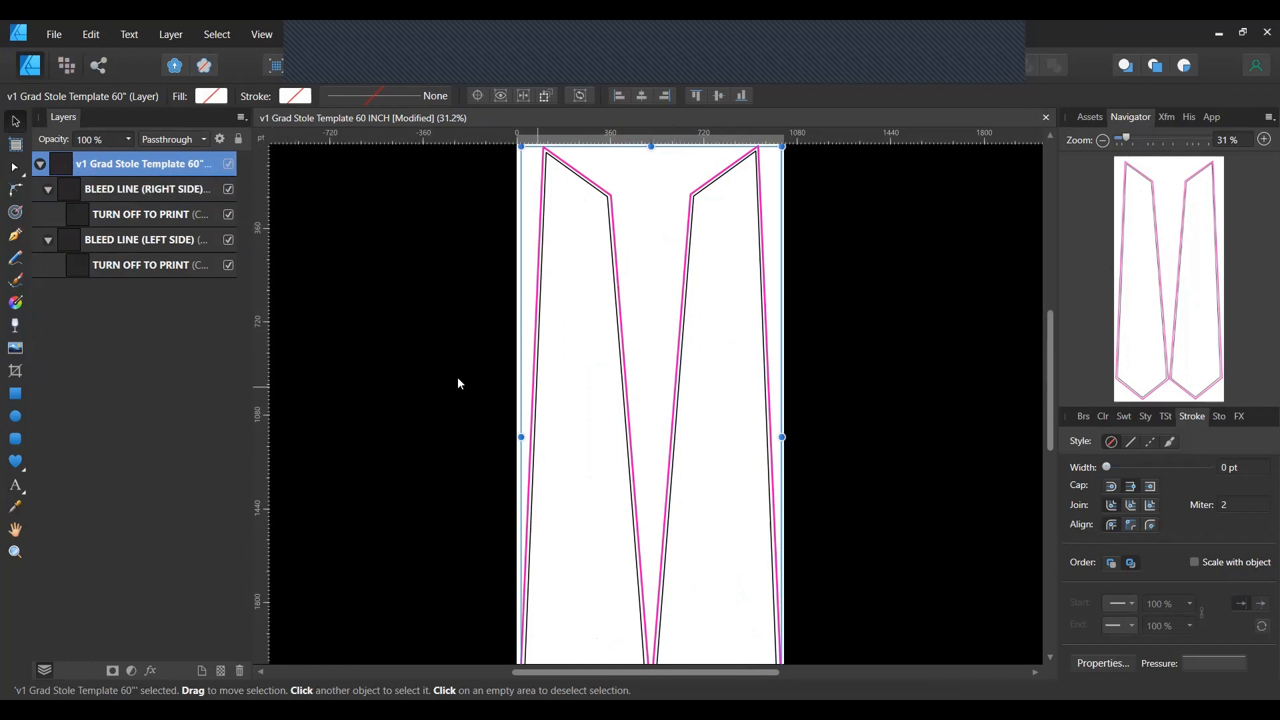
{"action": "left_click", "coordinate": [20, 344]}
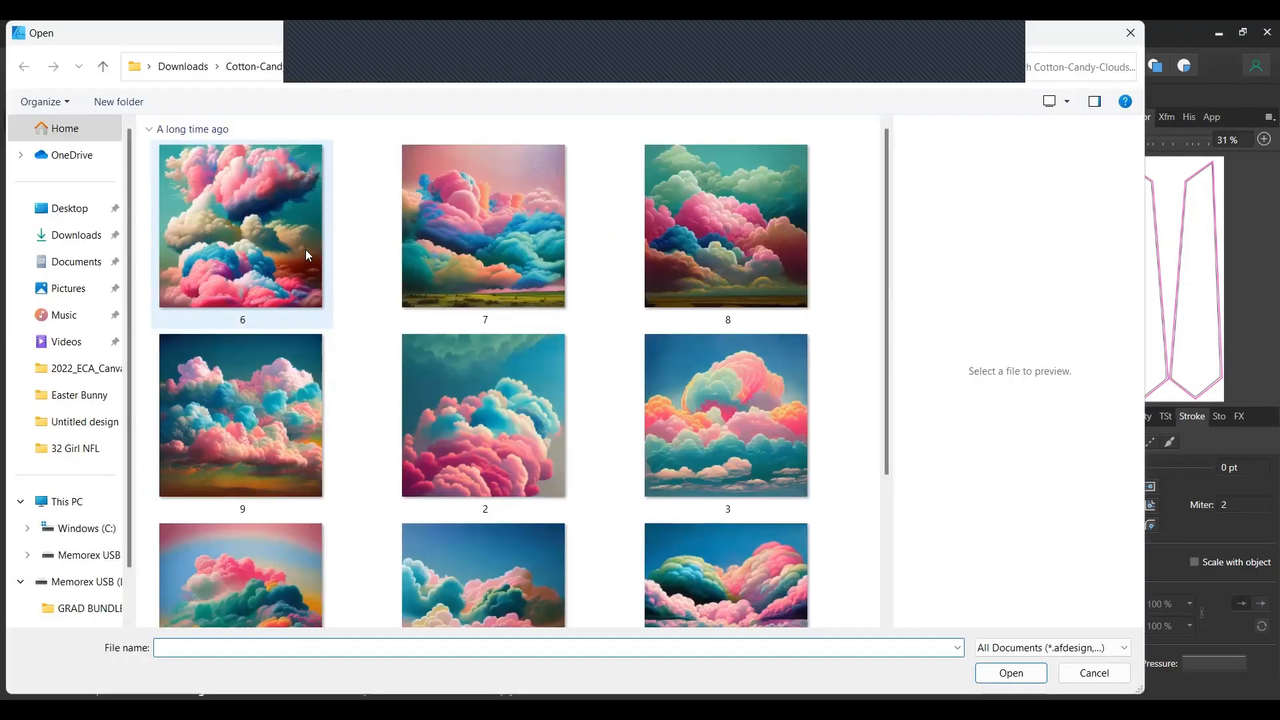
{"action": "left_click", "coordinate": [78, 236]}
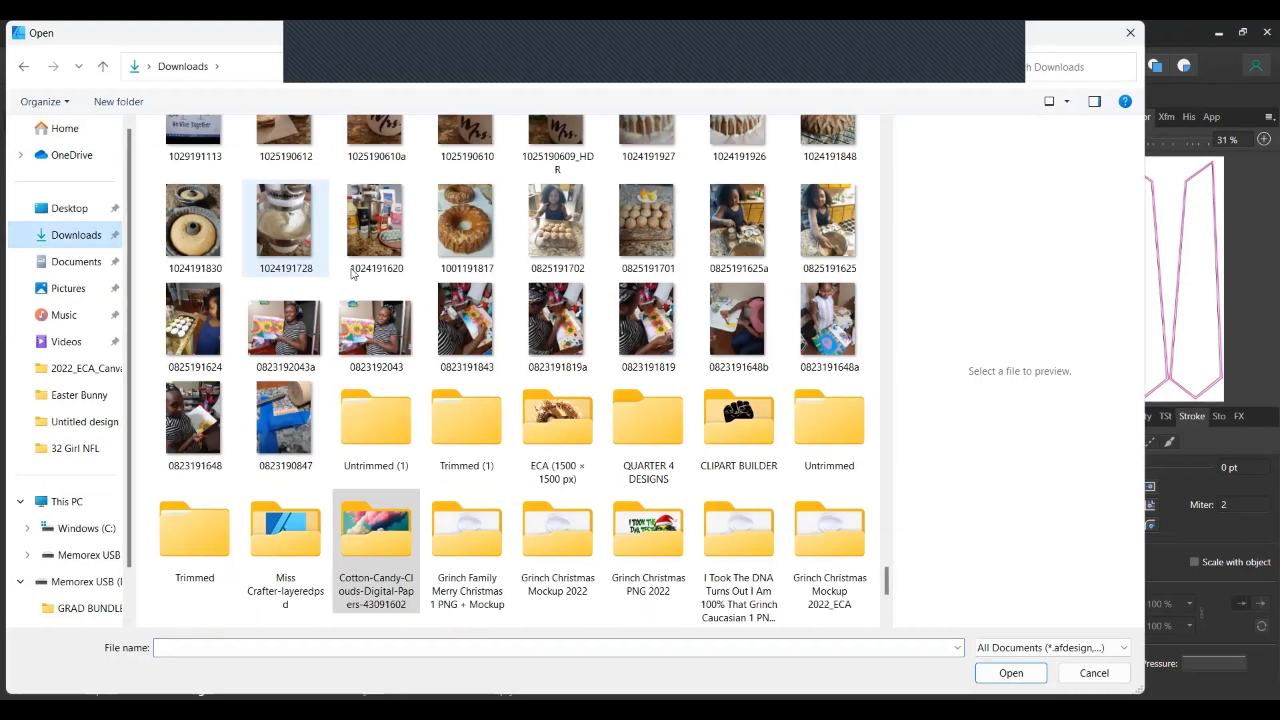
{"action": "scroll", "coordinate": [461, 267], "scroll_direction": "up", "scroll_amount": 20}
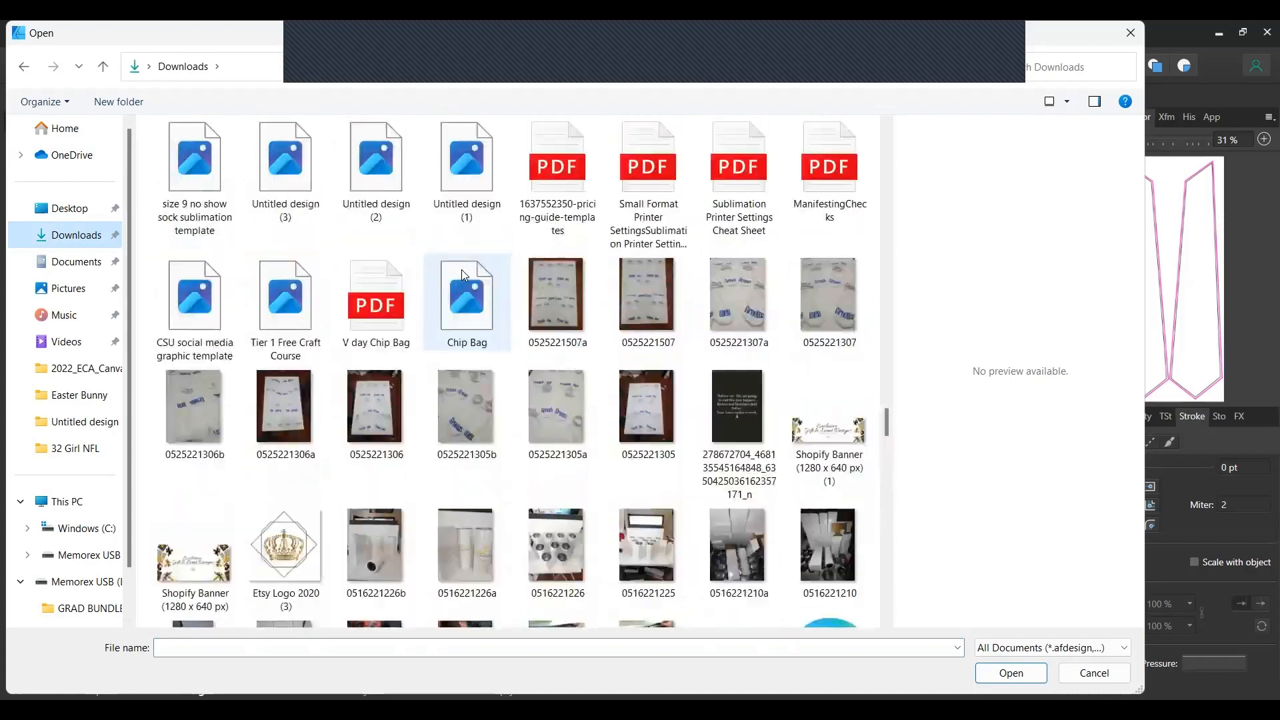
{"action": "scroll", "coordinate": [464, 285], "scroll_direction": "up", "scroll_amount": 20}
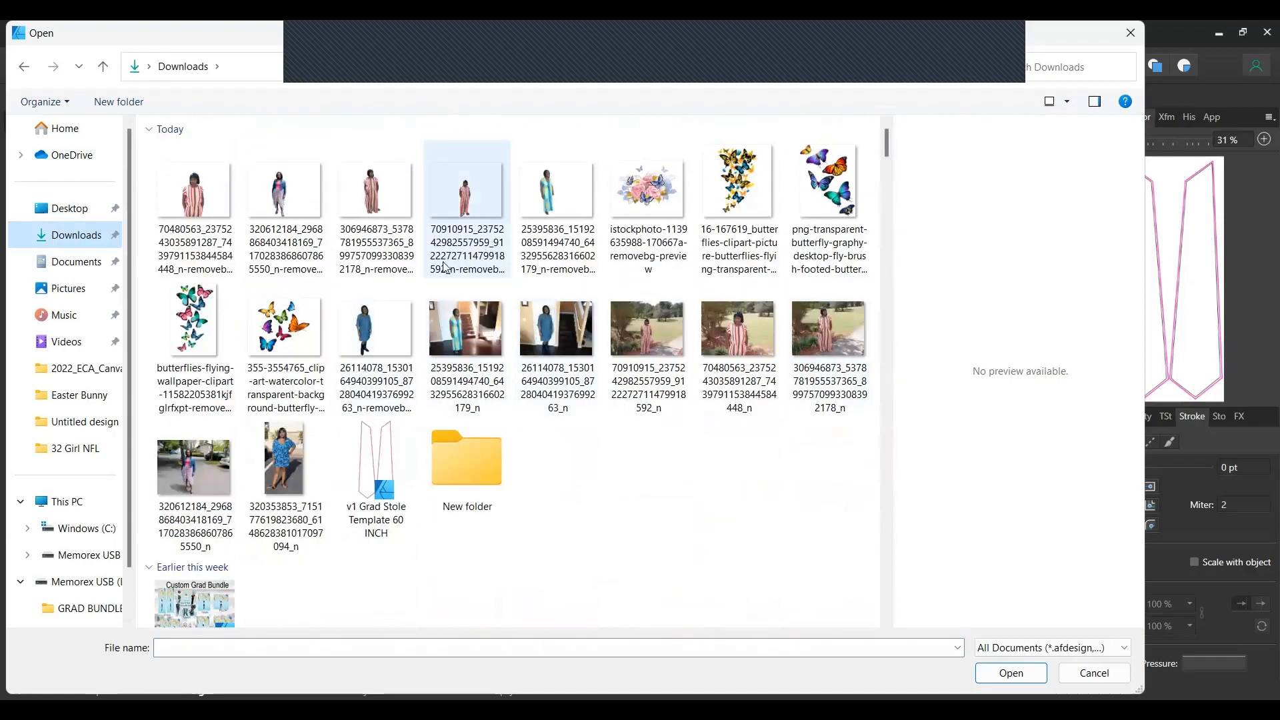
{"action": "left_click", "coordinate": [652, 201]}
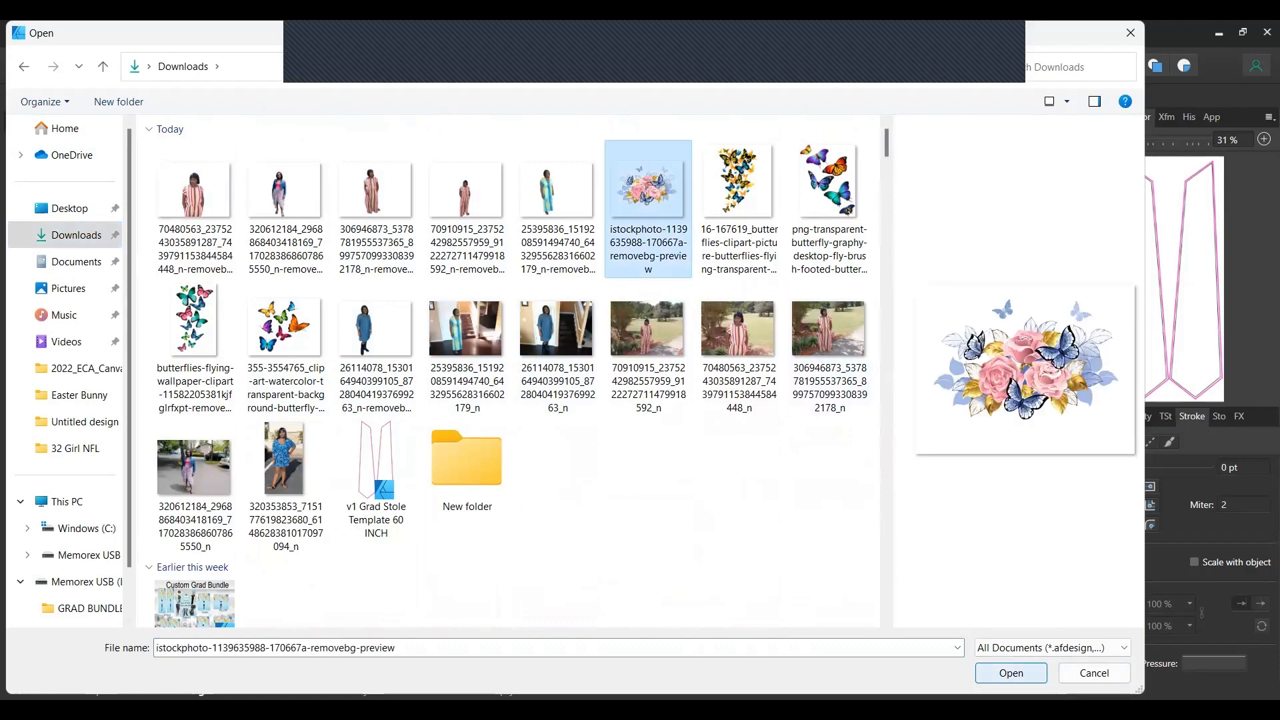
{"action": "left_click", "coordinate": [1011, 673]}
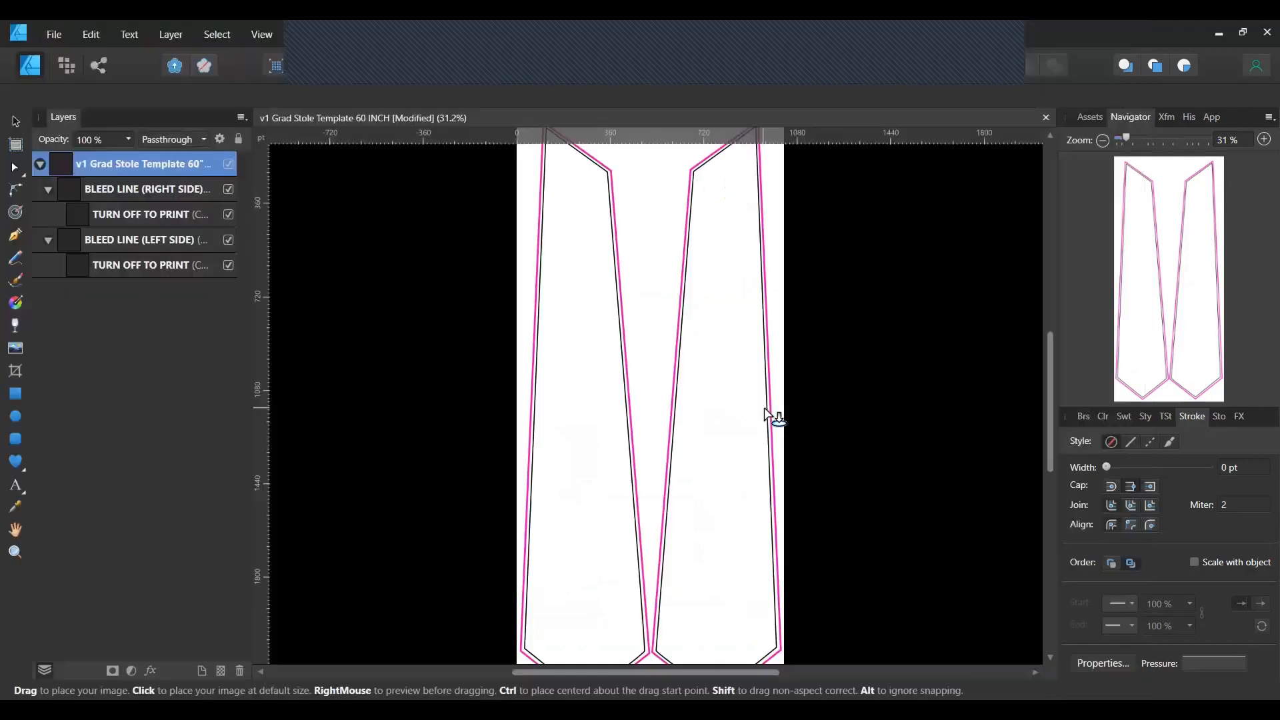
Place the floral bouquet at the stole's bottom tip, clipped inside the stole outline.
{"action": "left_click_drag", "start_coordinate": [651, 438], "coordinate": [897, 657]}
{"action": "left_click_drag", "start_coordinate": [755, 537], "coordinate": [702, 549]}
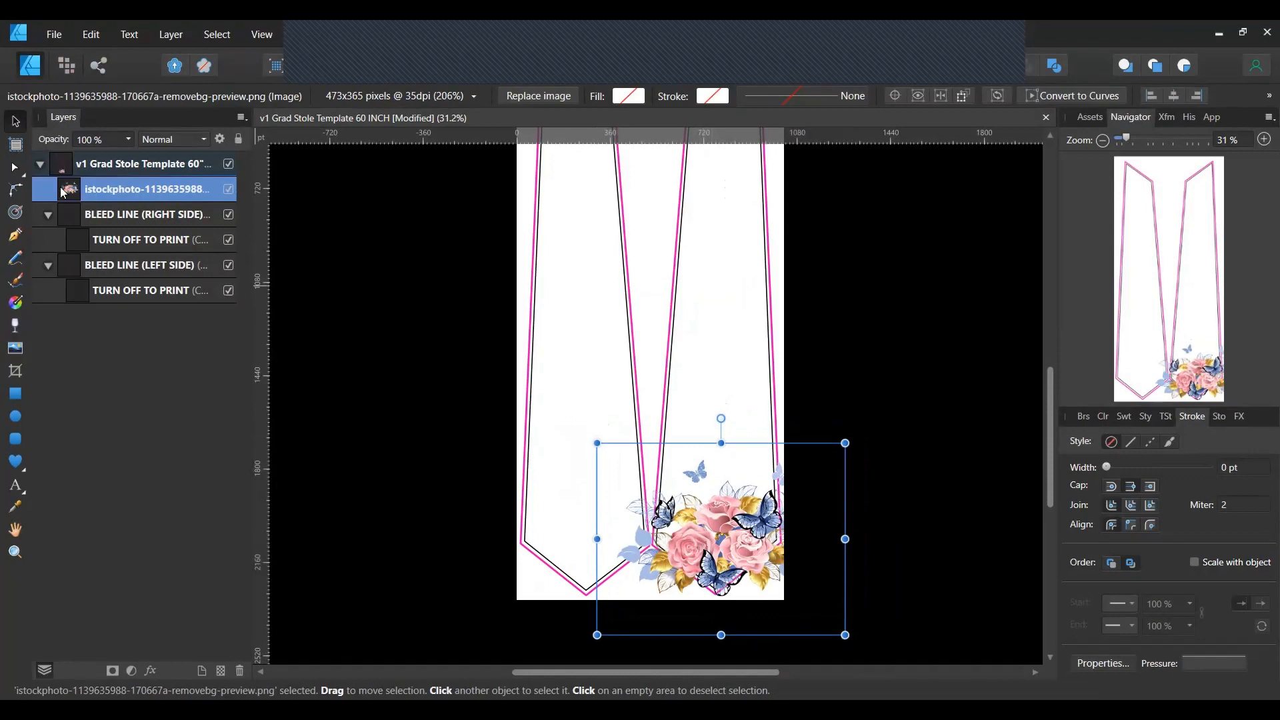
{"action": "left_click_drag", "start_coordinate": [89, 181], "coordinate": [95, 265]}
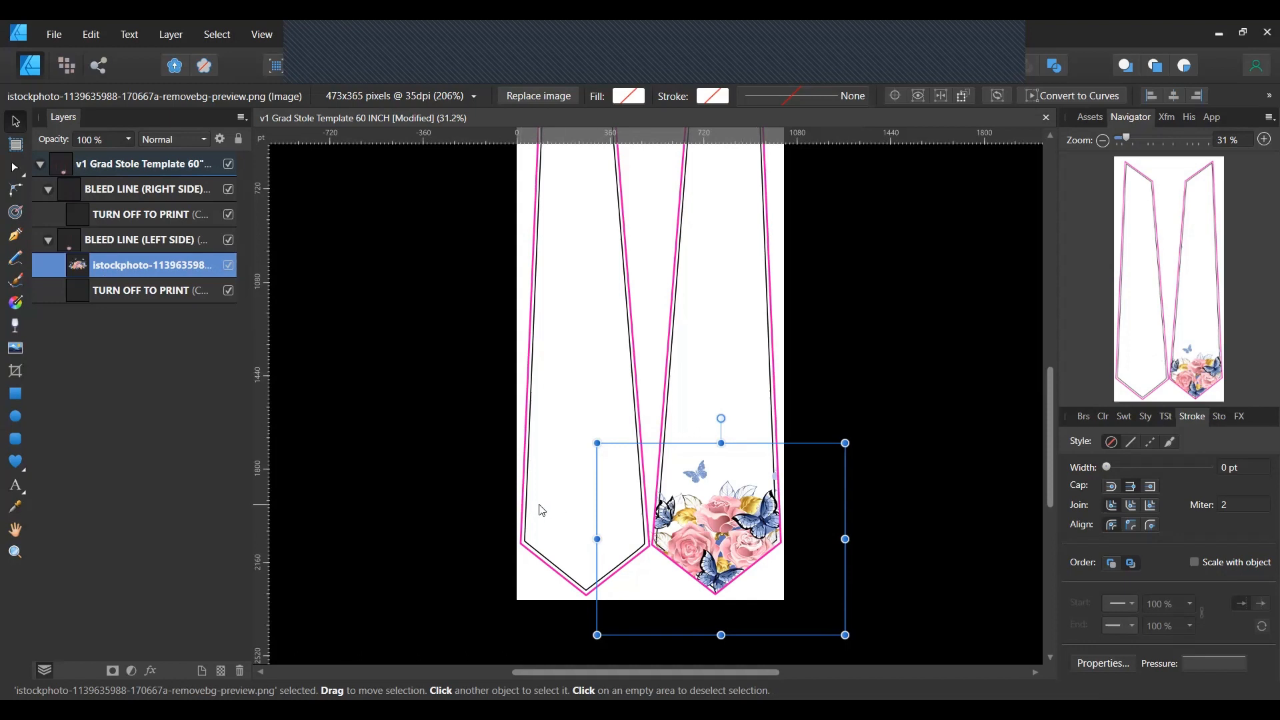
Duplicate the bouquet into the BLEED LINE (RIGHT SIDE) group and move the copy to the left panel's bottom.
{"action": "right_click", "coordinate": [97, 272]}
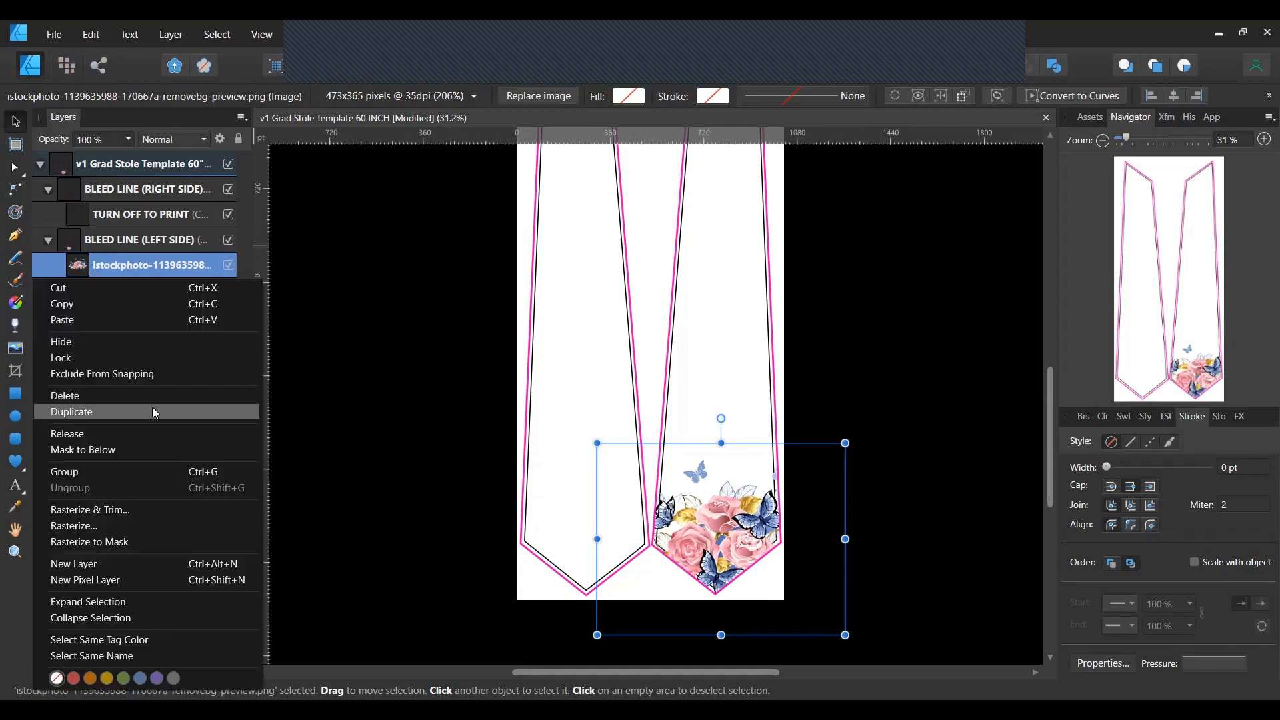
{"action": "left_click", "coordinate": [153, 410]}
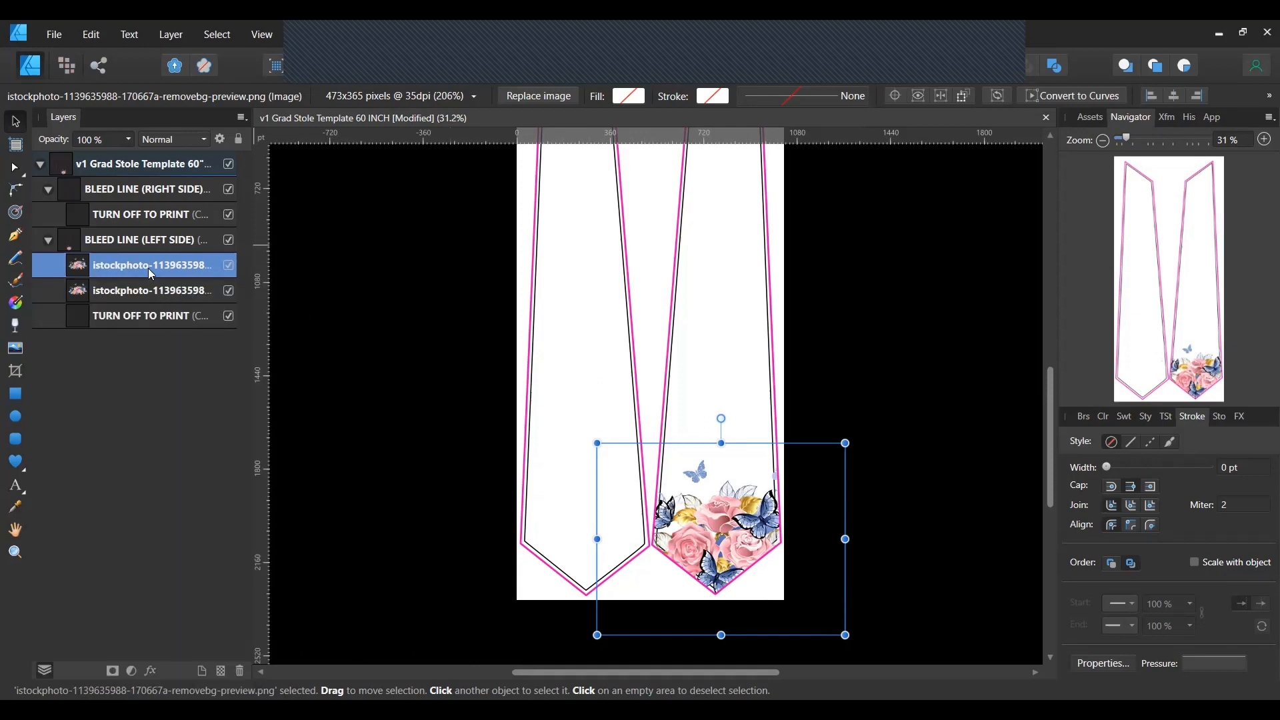
{"action": "left_click_drag", "start_coordinate": [148, 267], "coordinate": [144, 206]}
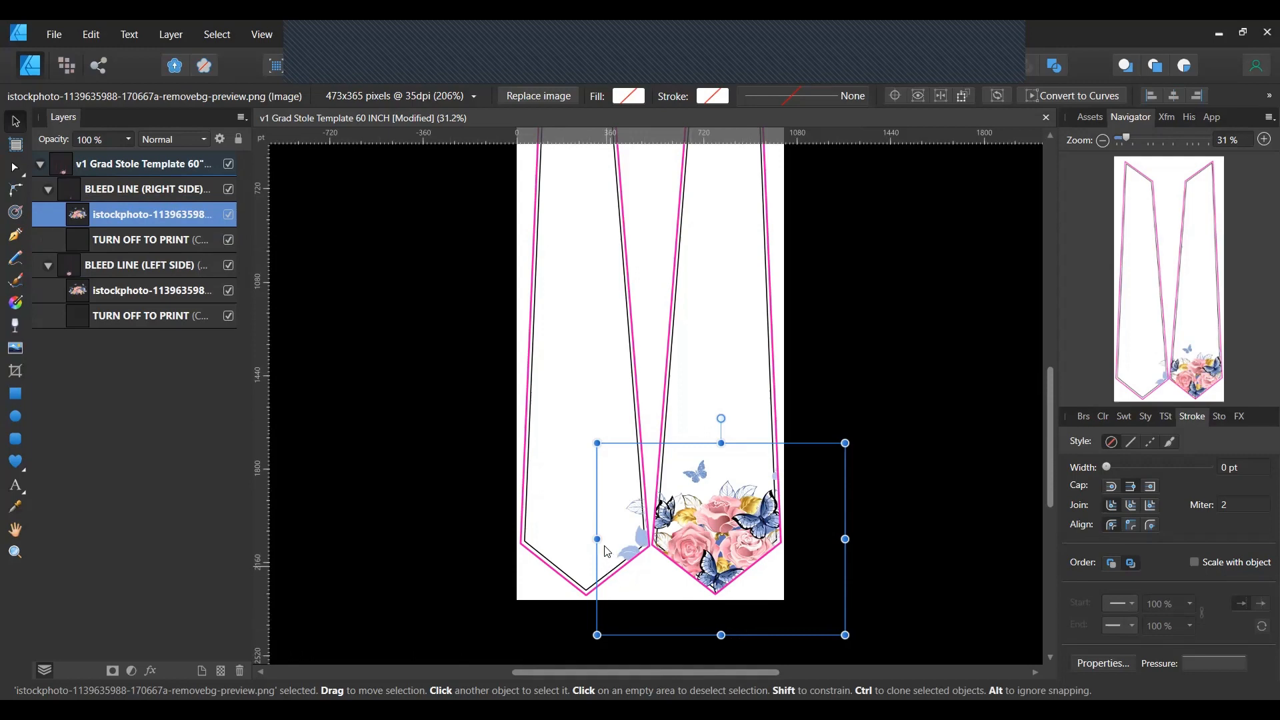
{"action": "left_click_drag", "start_coordinate": [630, 542], "coordinate": [492, 529]}
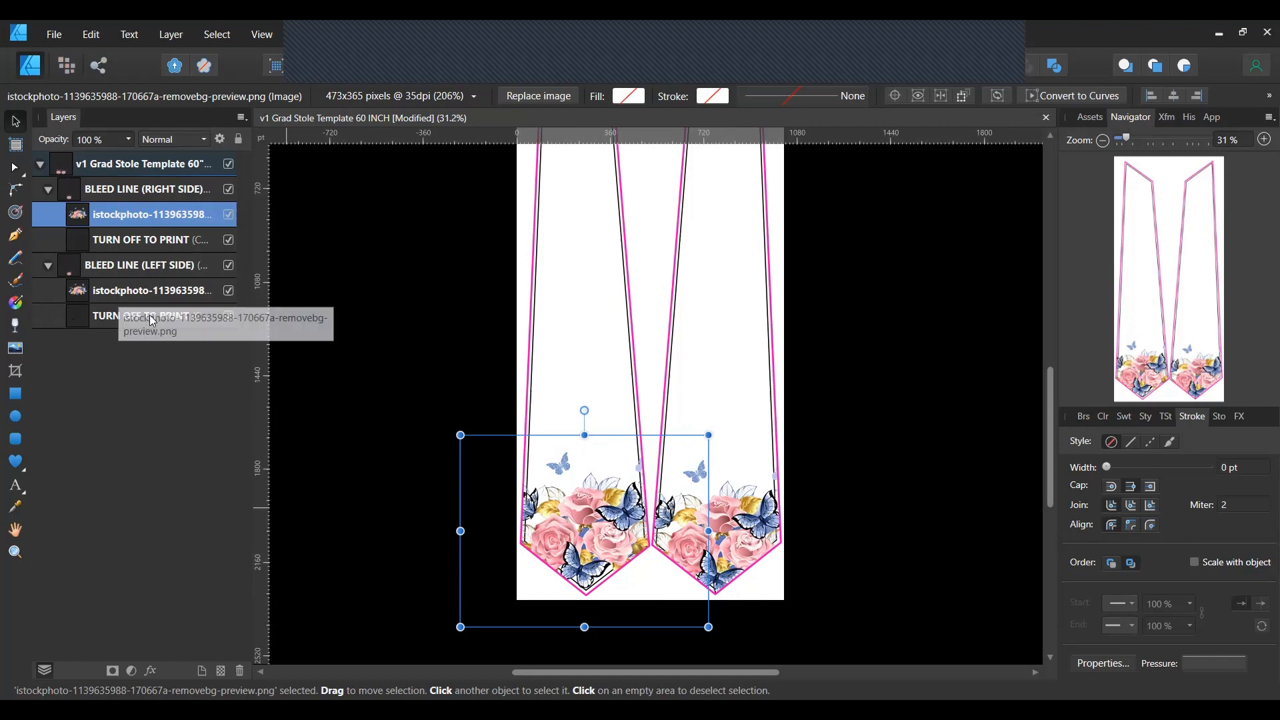
{"action": "left_click", "coordinate": [147, 290]}
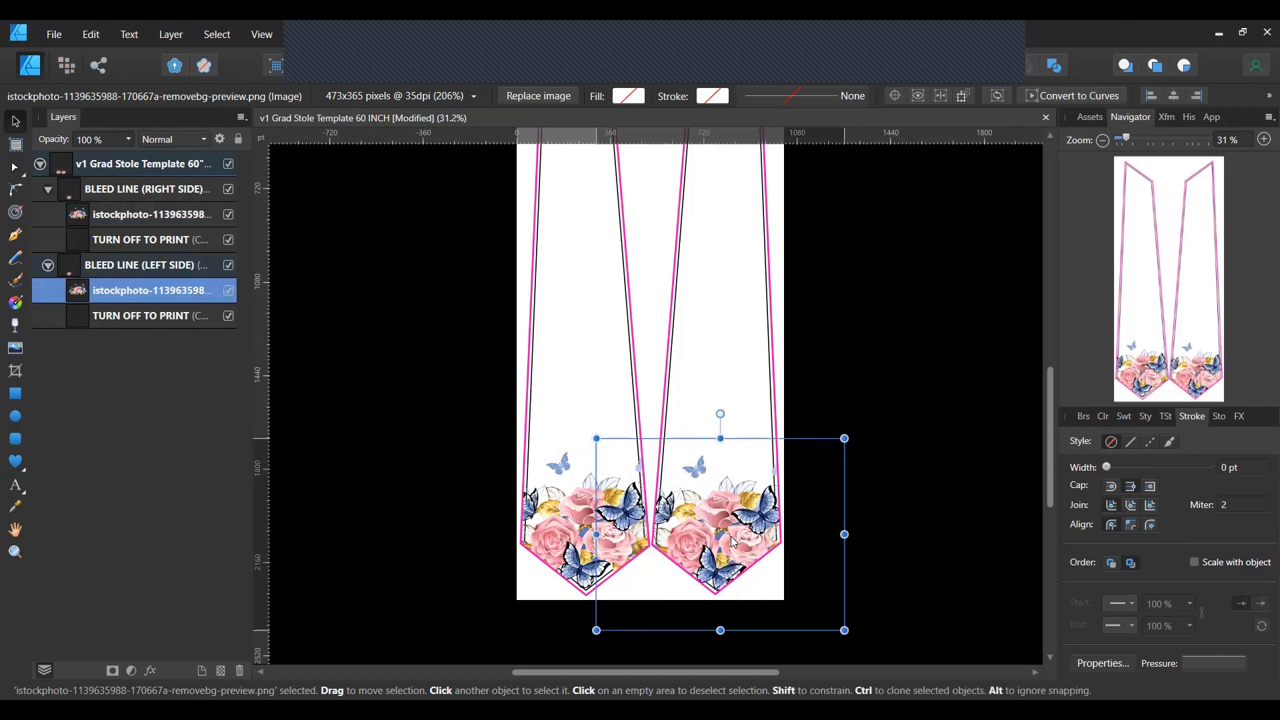
{"action": "left_click_drag", "start_coordinate": [732, 537], "coordinate": [732, 539]}
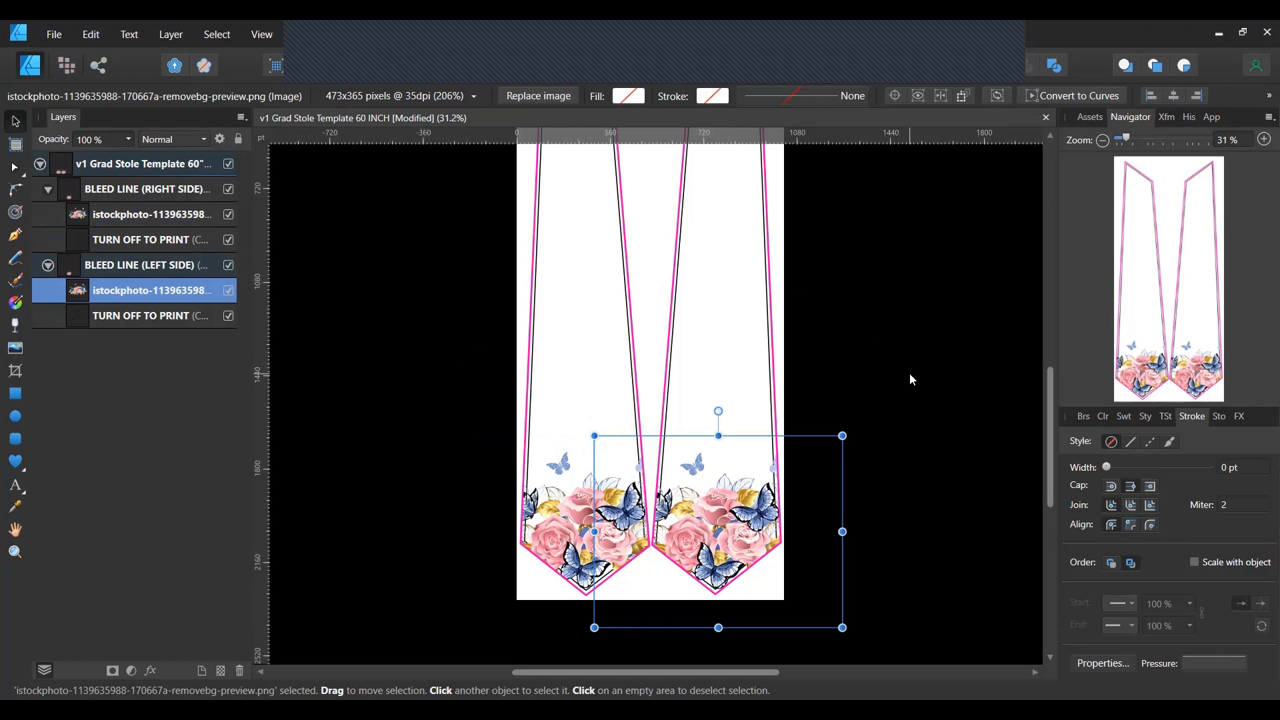
{"action": "left_click", "coordinate": [927, 410]}
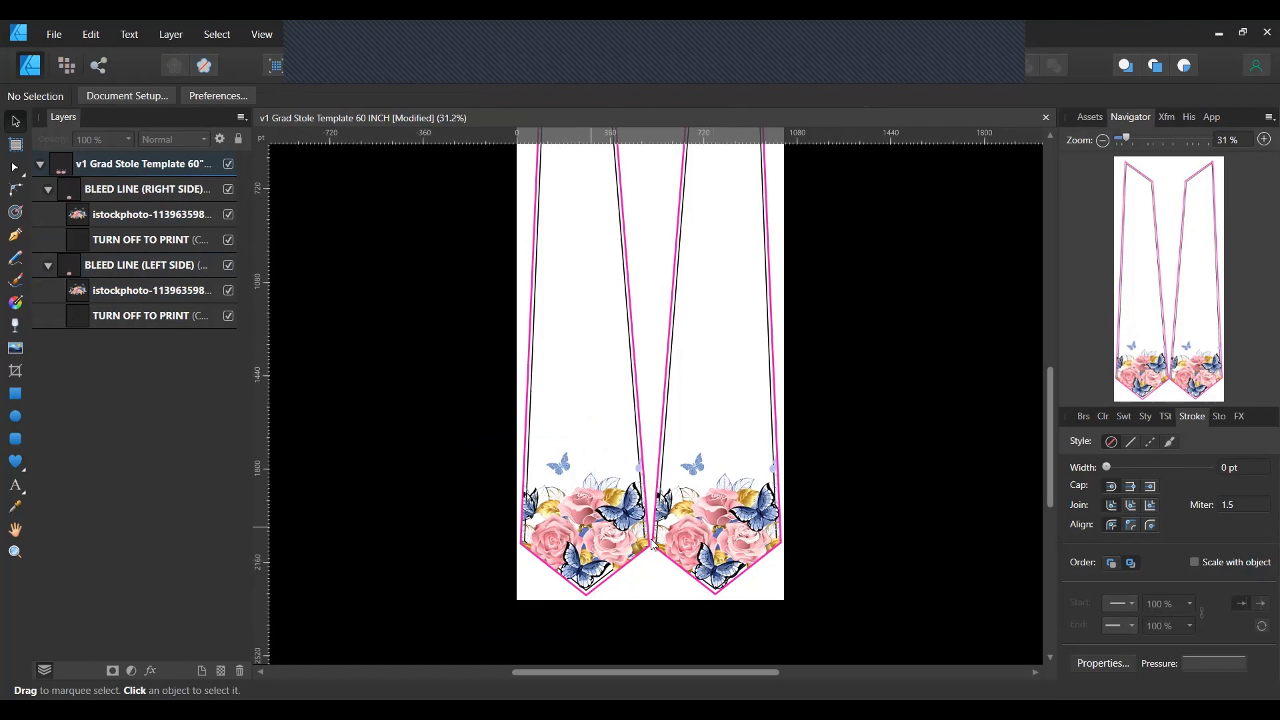
Place the butterflies-flying-wallpaper PNG on the right stole panel.
{"action": "left_click", "coordinate": [15, 351]}
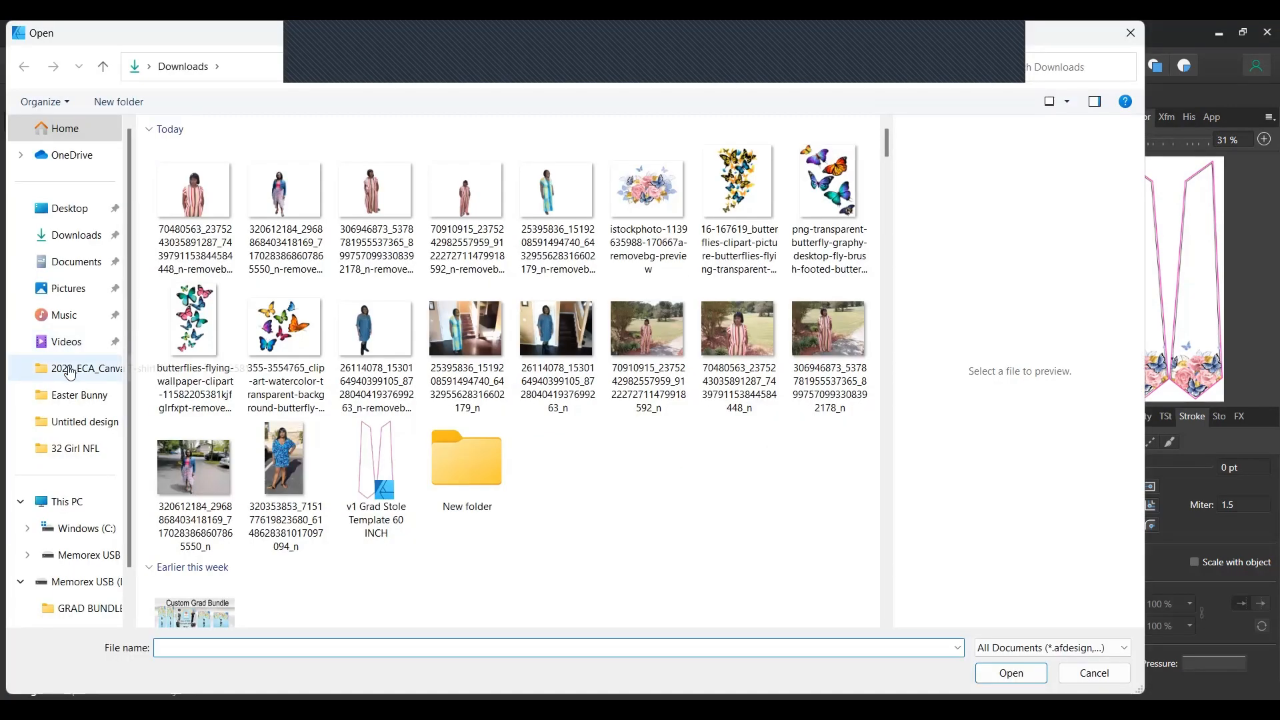
{"action": "left_click", "coordinate": [834, 185]}
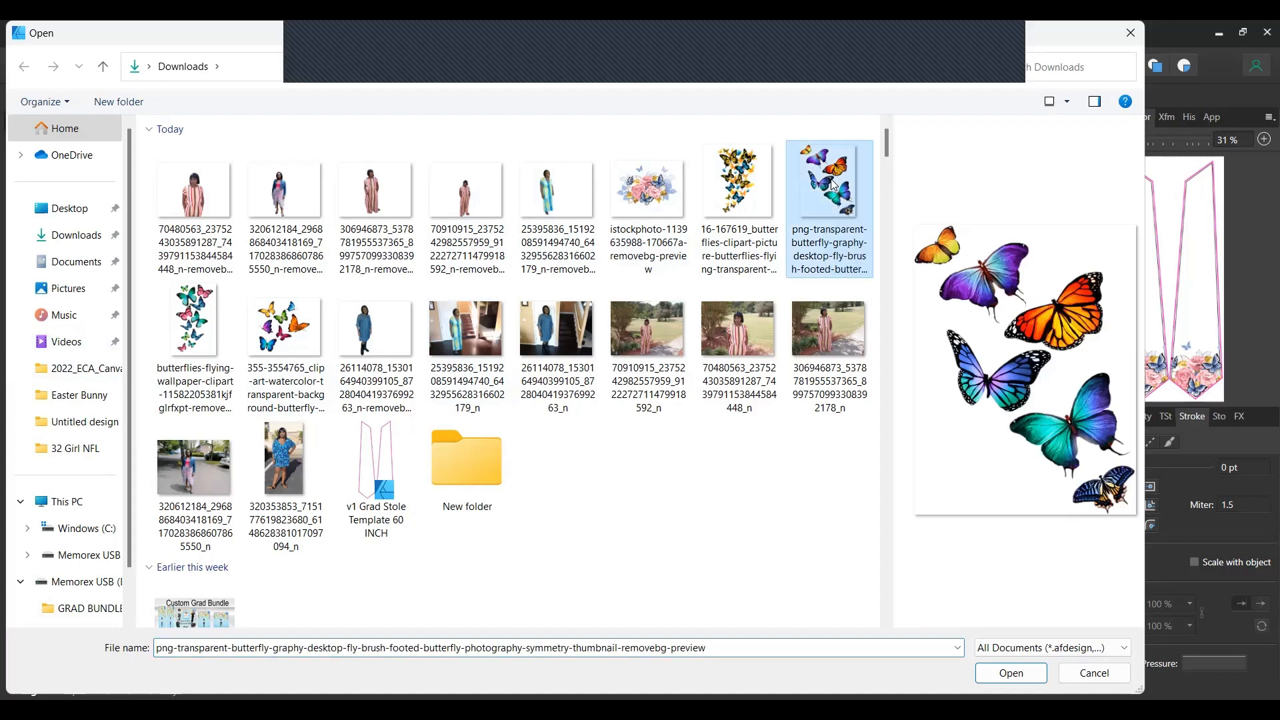
{"action": "left_click", "coordinate": [209, 317]}
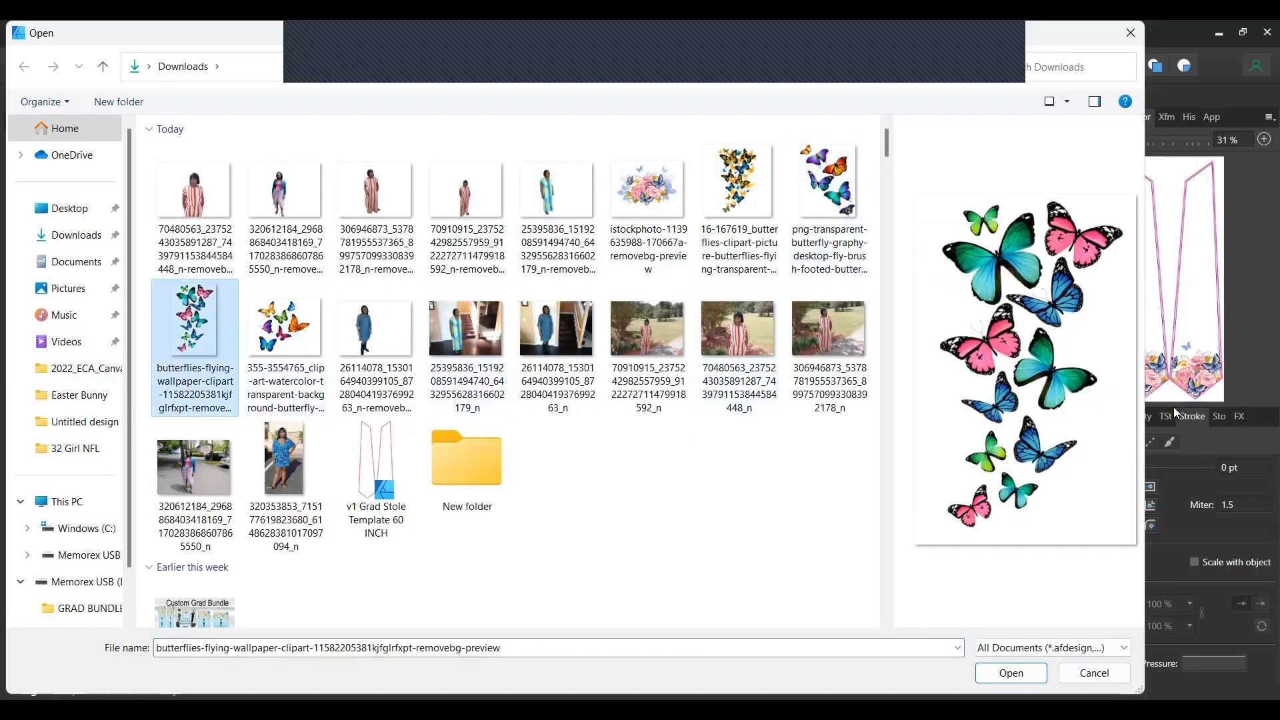
{"action": "left_click", "coordinate": [1034, 672]}
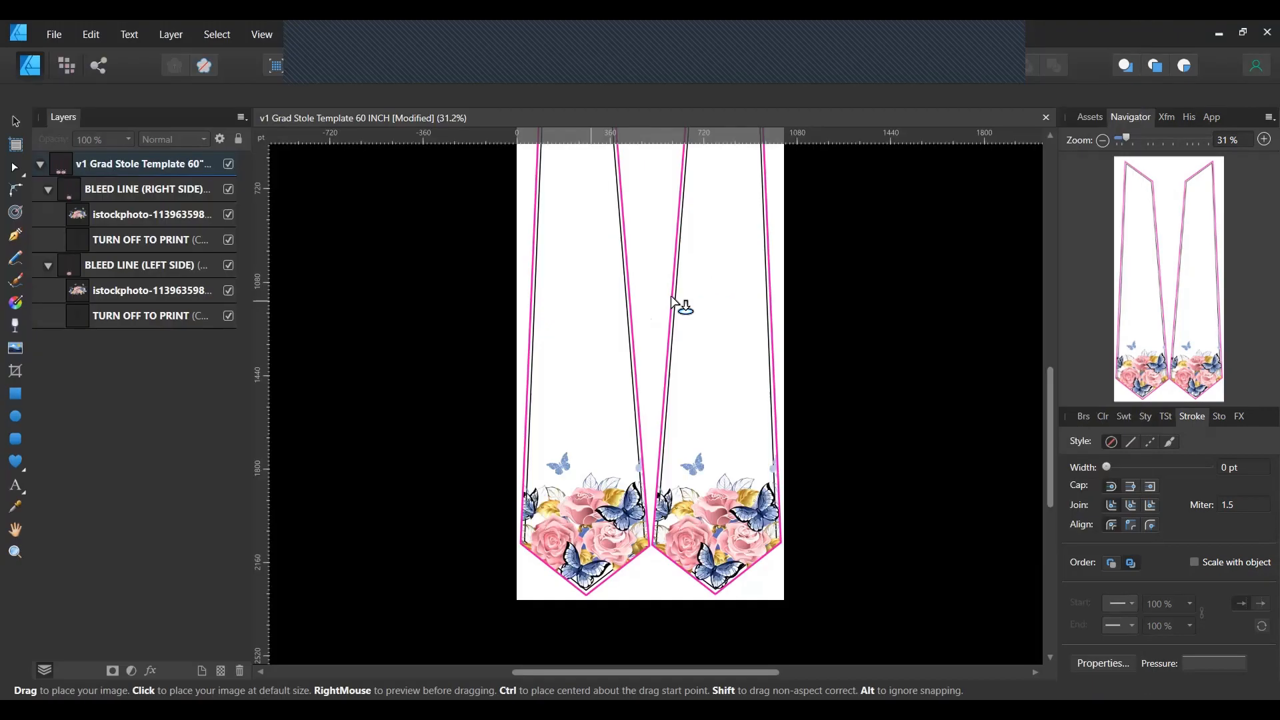
{"action": "left_click_drag", "start_coordinate": [671, 237], "coordinate": [823, 466]}
{"action": "left_click_drag", "start_coordinate": [753, 359], "coordinate": [732, 298]}
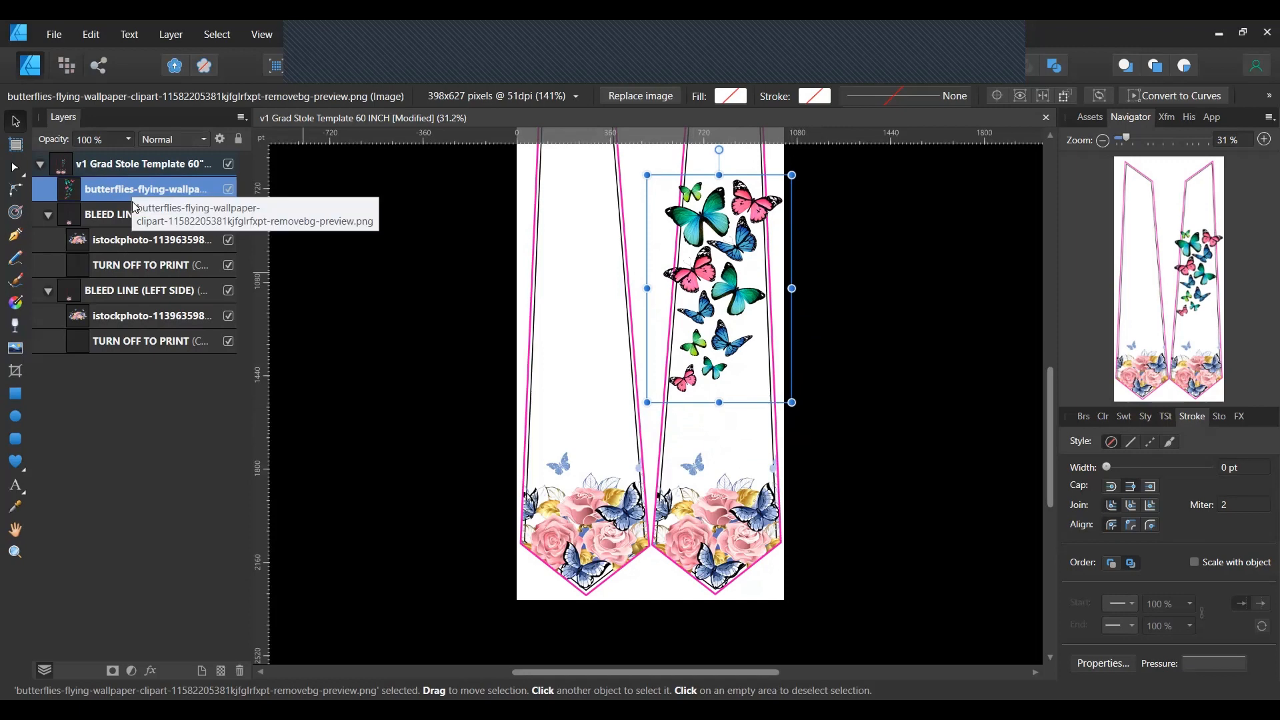
Move the butterflies layer into the BLEED LINE (LEFT SIDE) group above the flowers, raising it slightly.
{"action": "double_click", "coordinate": [92, 193]}
{"action": "left_click_drag", "start_coordinate": [91, 195], "coordinate": [100, 312]}
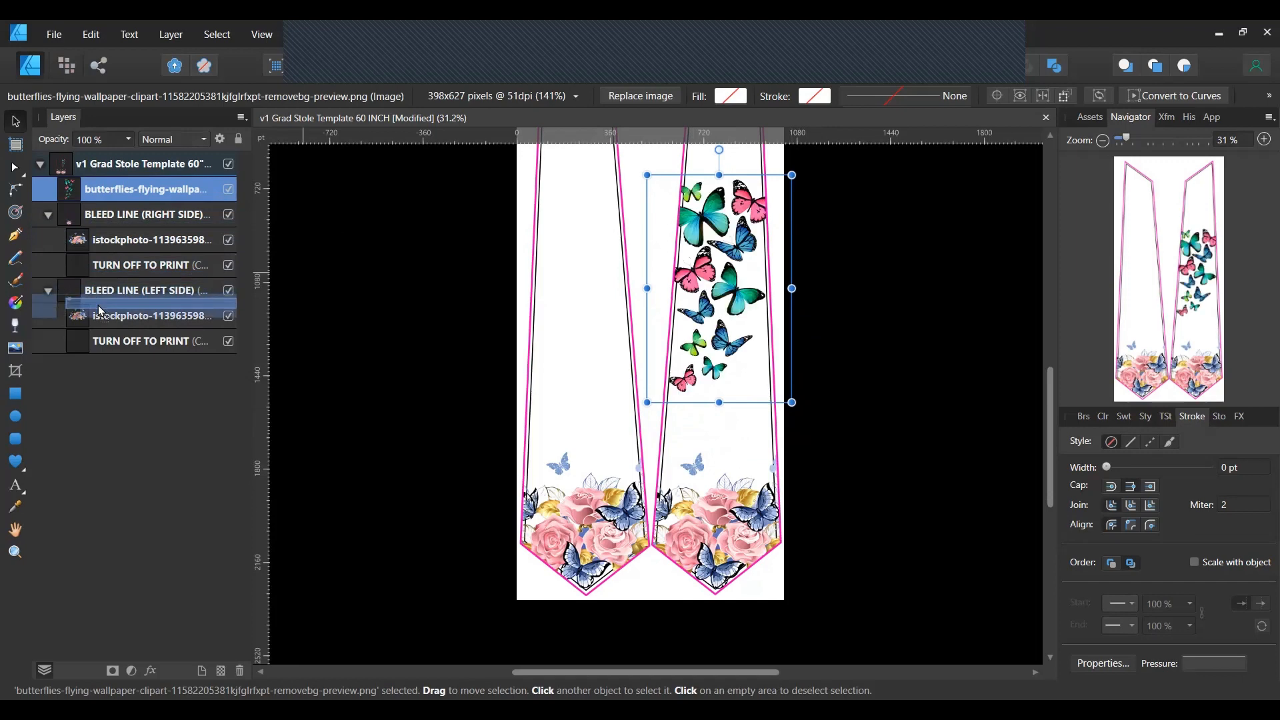
{"action": "left_click_drag", "start_coordinate": [100, 312], "coordinate": [97, 304]}
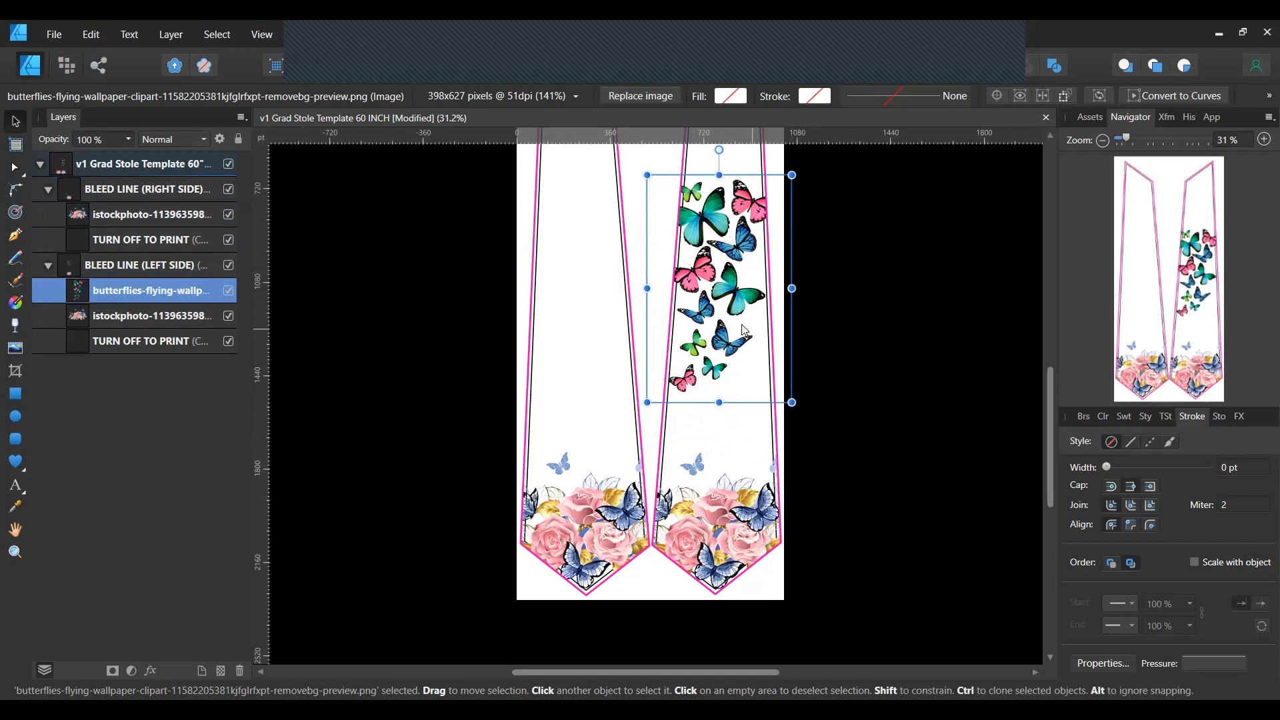
{"action": "left_click_drag", "start_coordinate": [745, 325], "coordinate": [745, 306]}
{"action": "scroll", "coordinate": [902, 528], "scroll_direction": "up", "scroll_amount": 2}
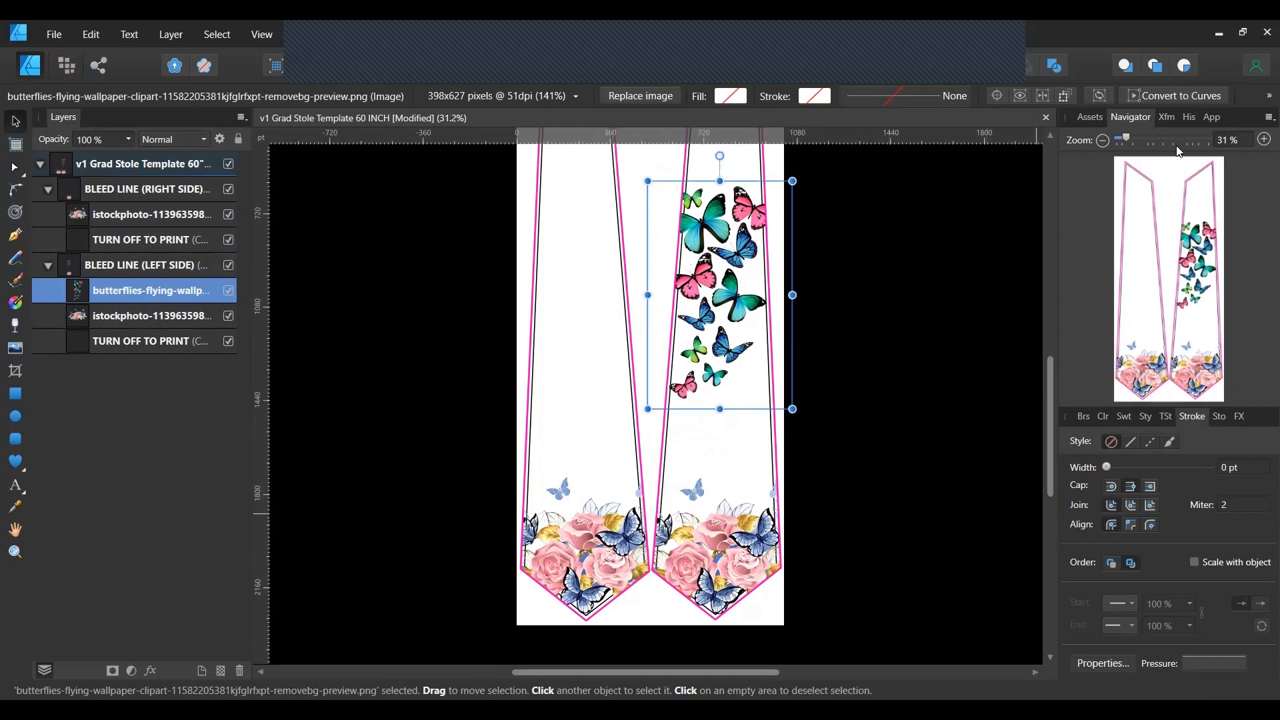
{"action": "left_click_drag", "start_coordinate": [1128, 140], "coordinate": [1127, 137]}
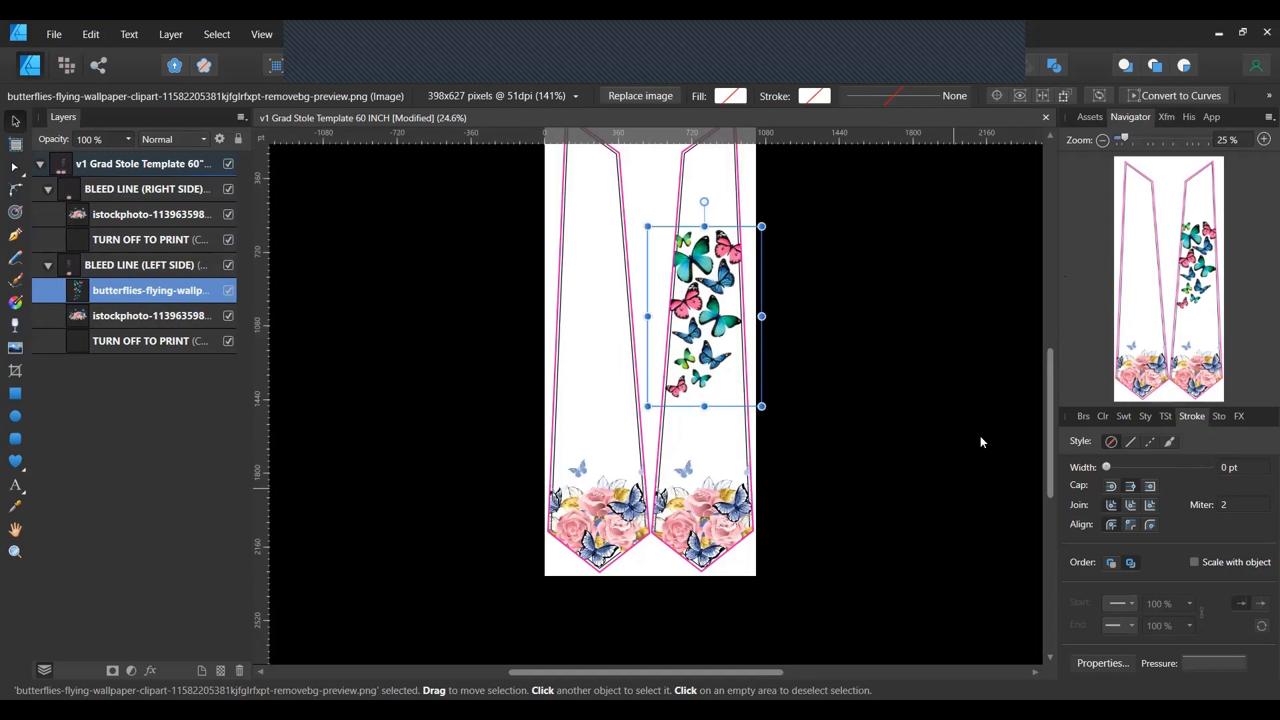
{"action": "scroll", "coordinate": [965, 452], "scroll_direction": "up", "scroll_amount": 1}
{"action": "scroll", "coordinate": [965, 452], "scroll_direction": "up", "scroll_amount": 1}
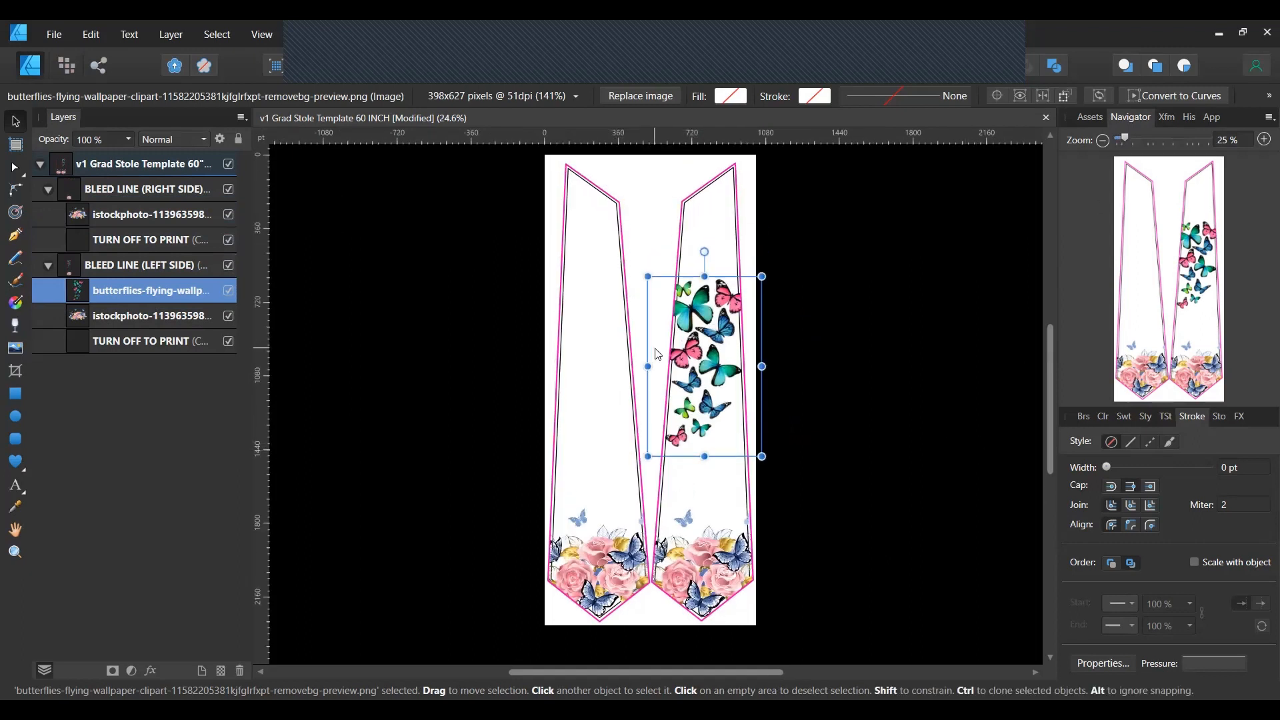
Duplicate the butterflies into the BLEED LINE (RIGHT SIDE) group and move the copy onto the left panel.
{"action": "right_click", "coordinate": [138, 294]}
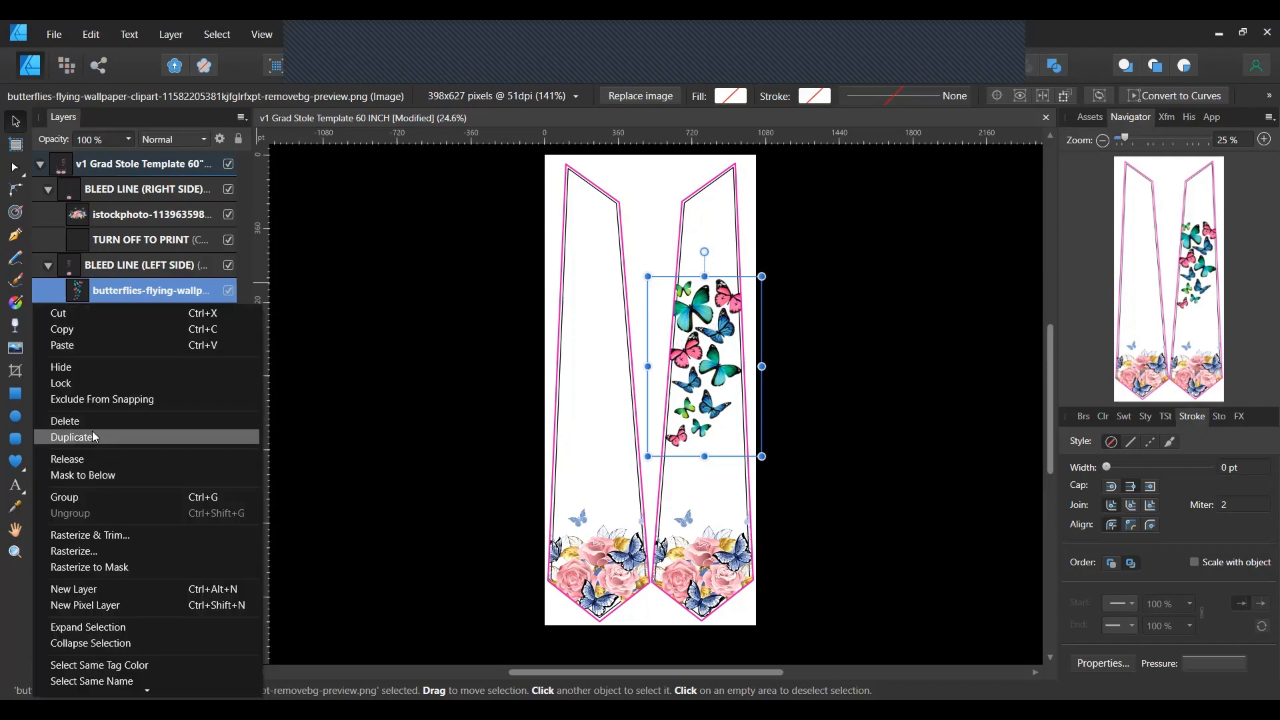
{"action": "left_click", "coordinate": [92, 434]}
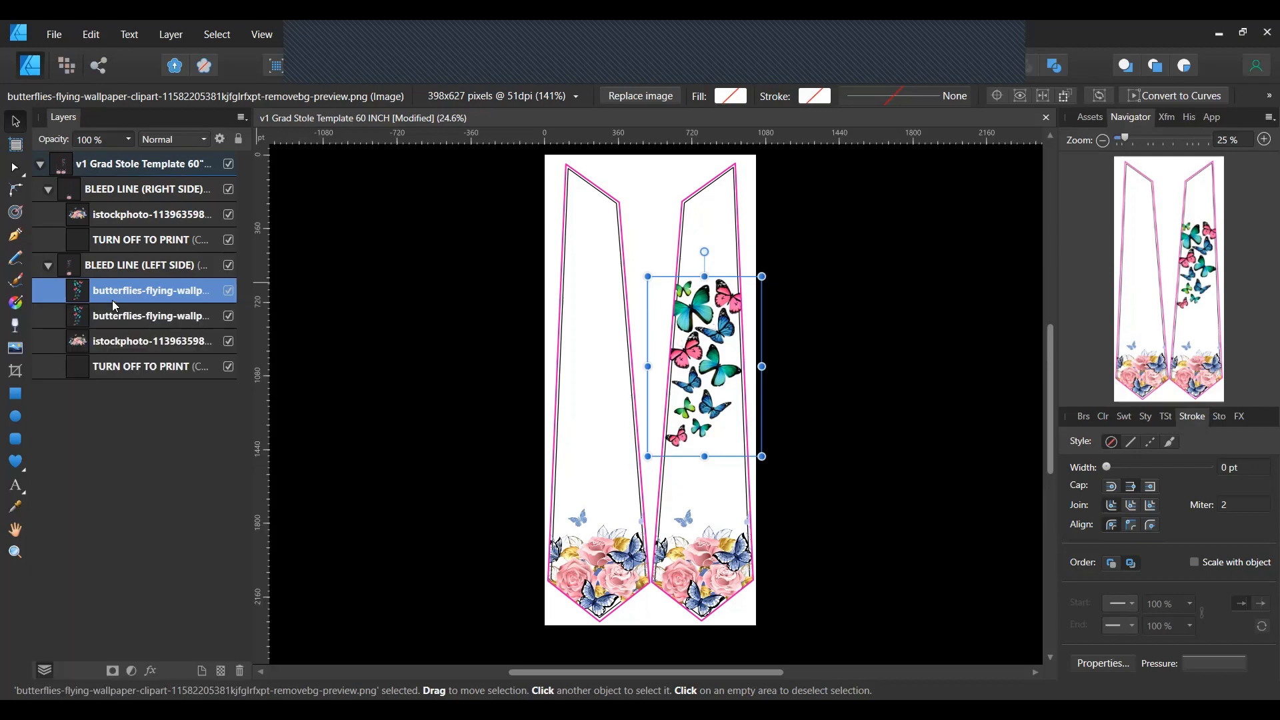
{"action": "double_click", "coordinate": [112, 294]}
{"action": "left_click_drag", "start_coordinate": [112, 291], "coordinate": [125, 215]}
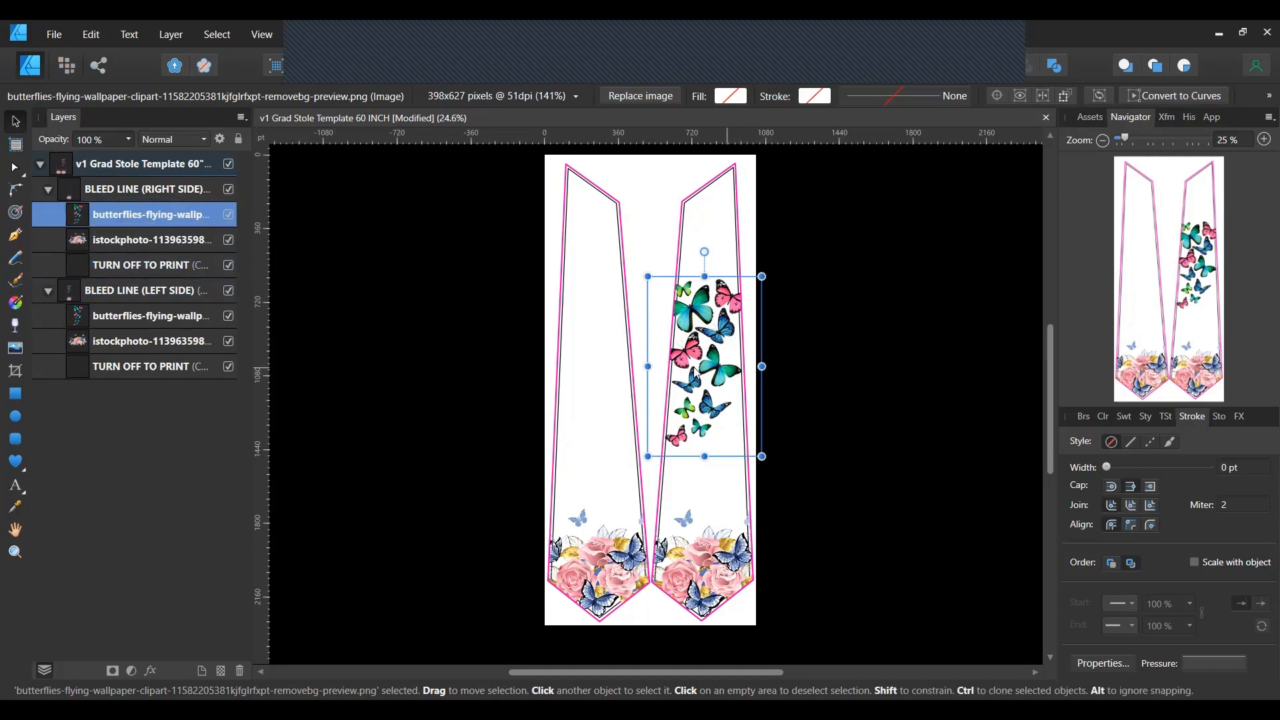
{"action": "left_click_drag", "start_coordinate": [731, 373], "coordinate": [620, 371]}
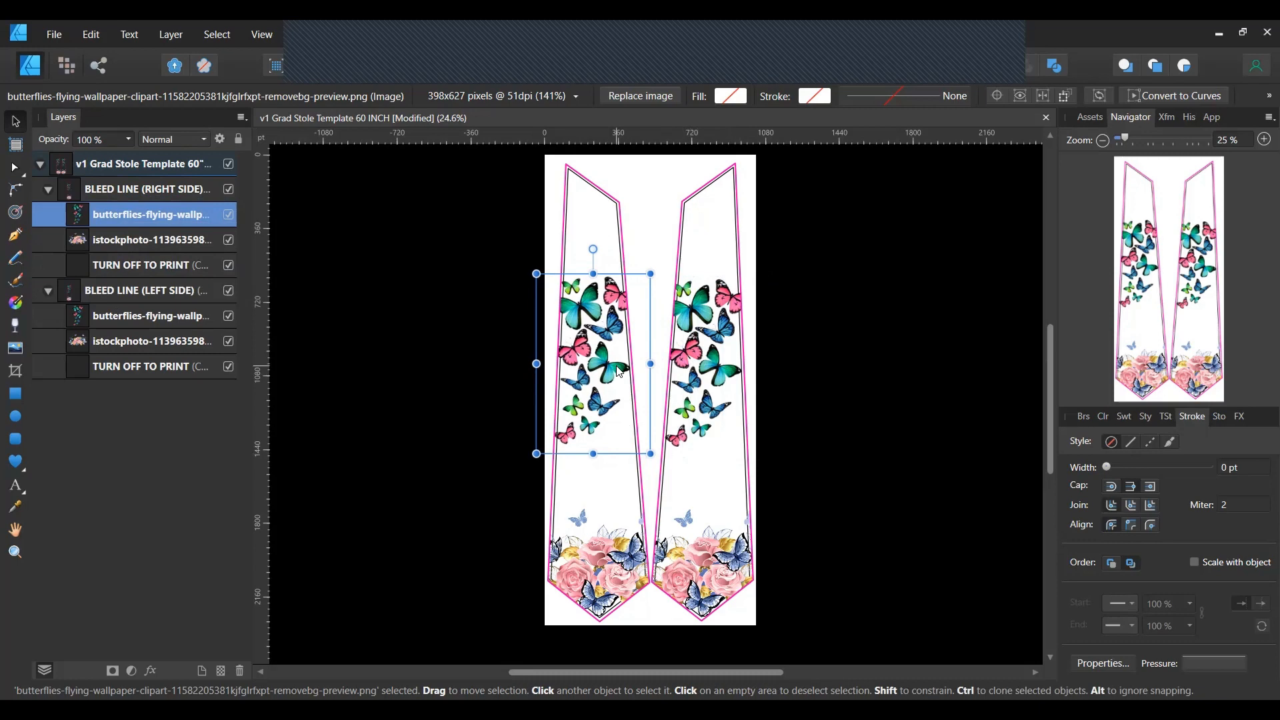
{"action": "left_click", "coordinate": [456, 486]}
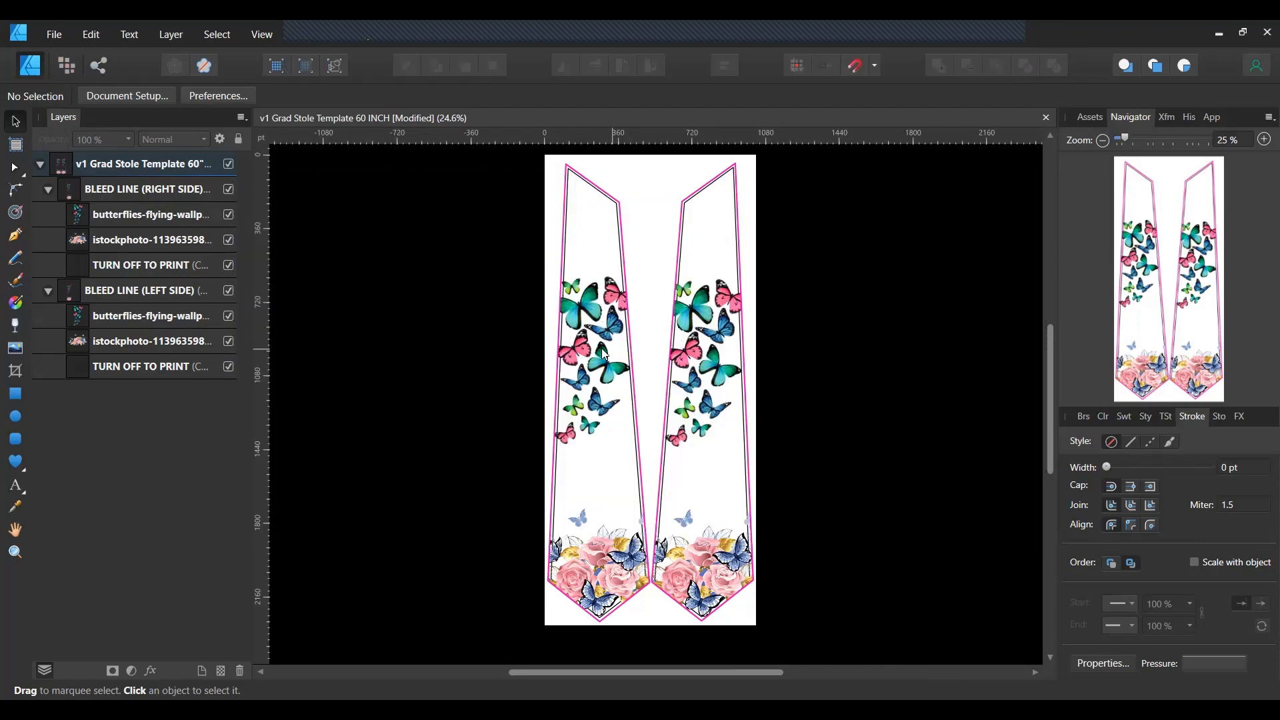
Flip the left panel's butterflies horizontally and shift them slightly.
{"action": "left_click", "coordinate": [84, 190]}
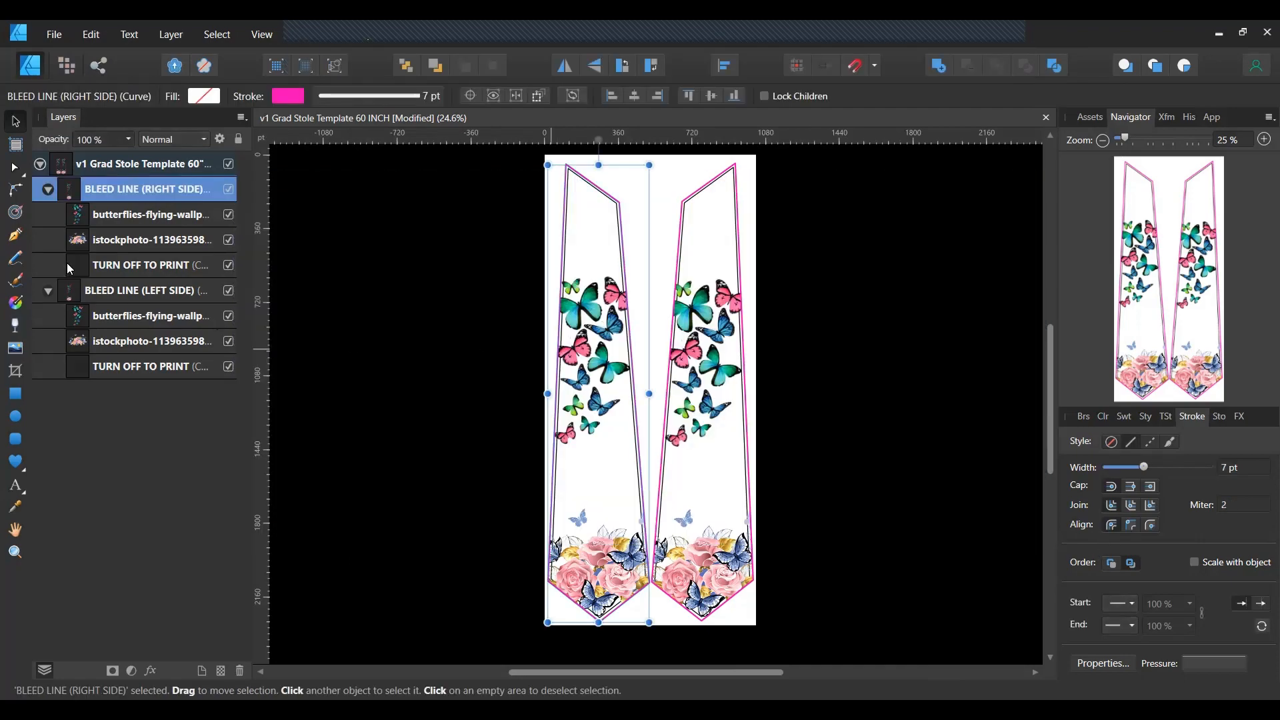
{"action": "left_click", "coordinate": [82, 218]}
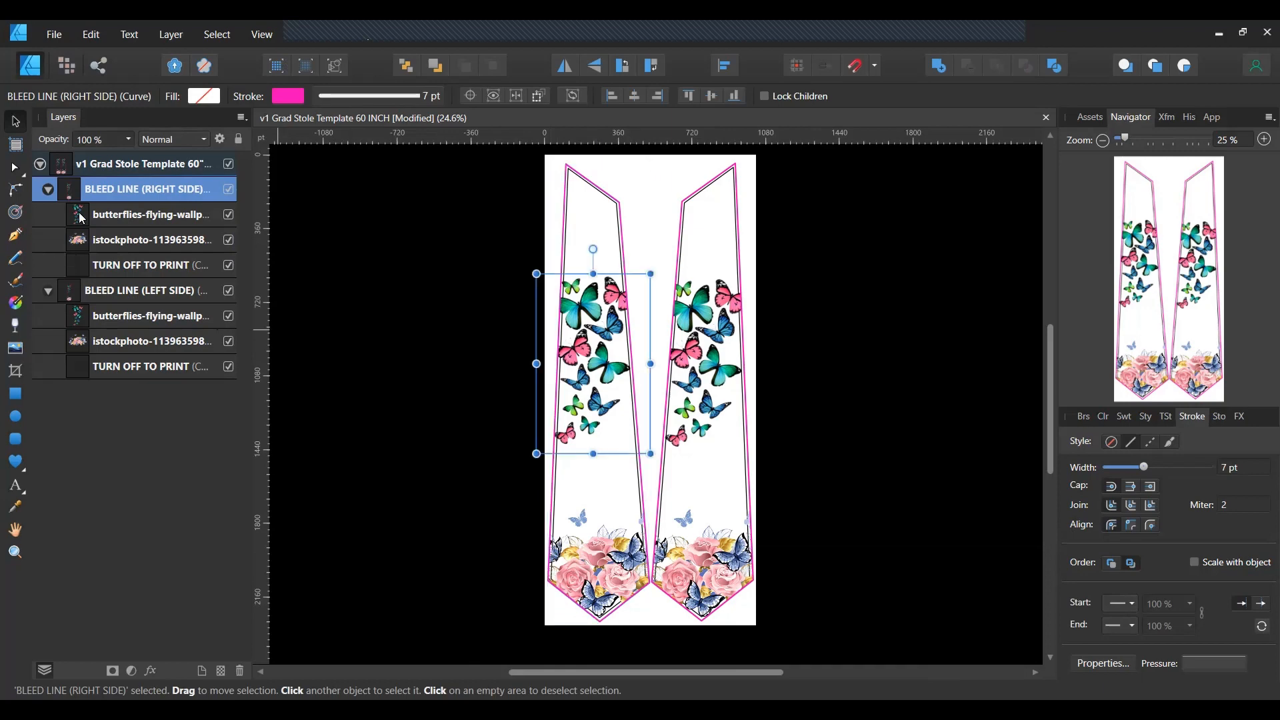
{"action": "left_click", "coordinate": [566, 66]}
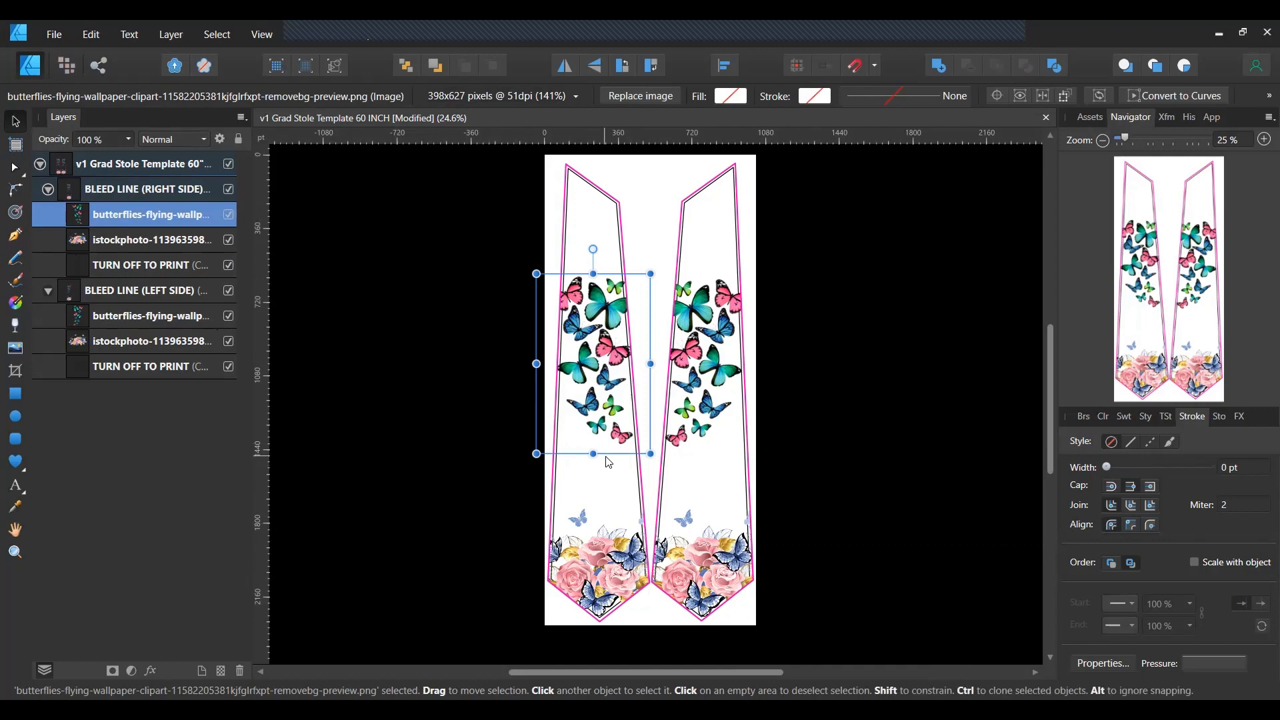
{"action": "left_click_drag", "start_coordinate": [619, 438], "coordinate": [615, 440]}
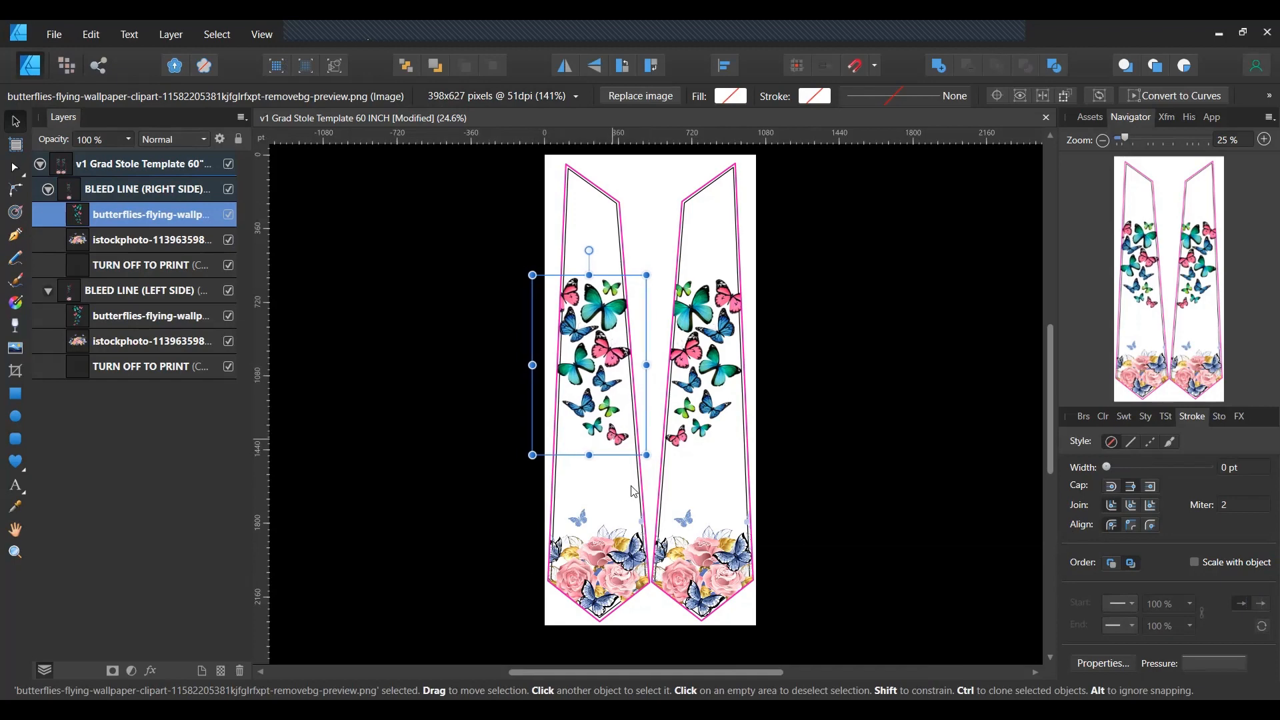
Flip the right panel's flower image horizontally, then bring up the Place Image file picker.
{"action": "left_click", "coordinate": [717, 599]}
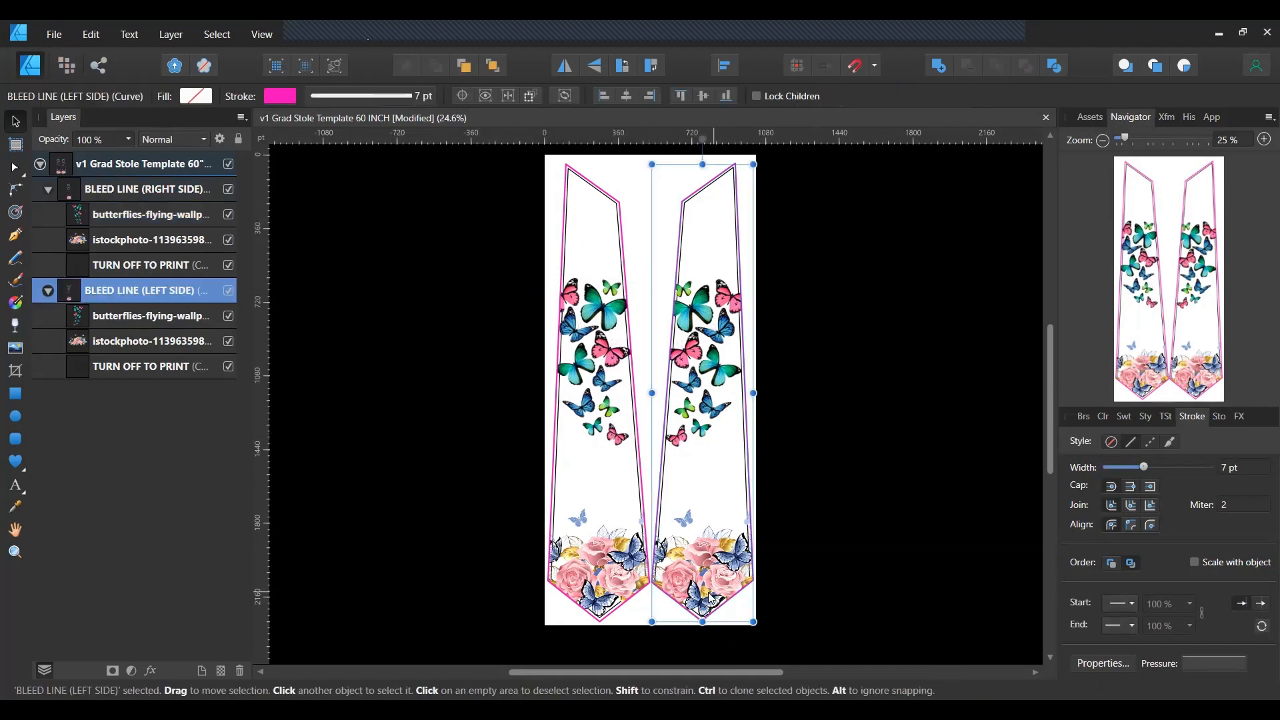
{"action": "left_click", "coordinate": [108, 347]}
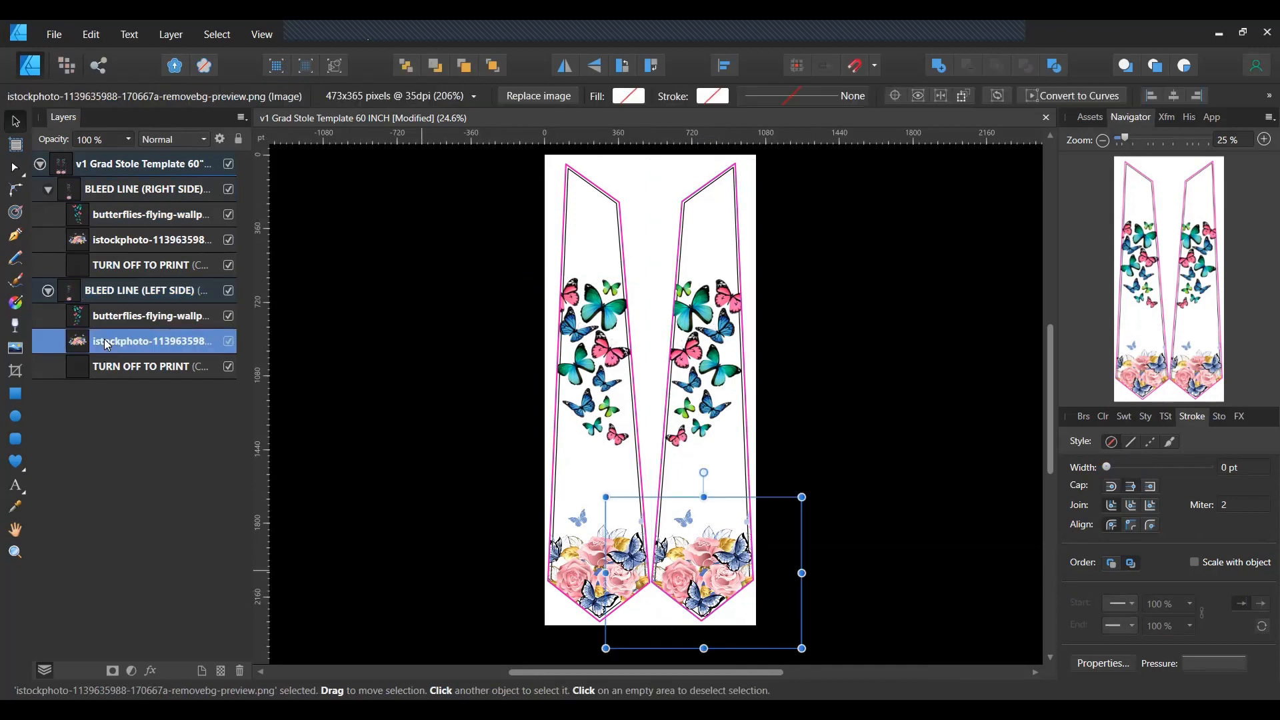
{"action": "left_click", "coordinate": [565, 66]}
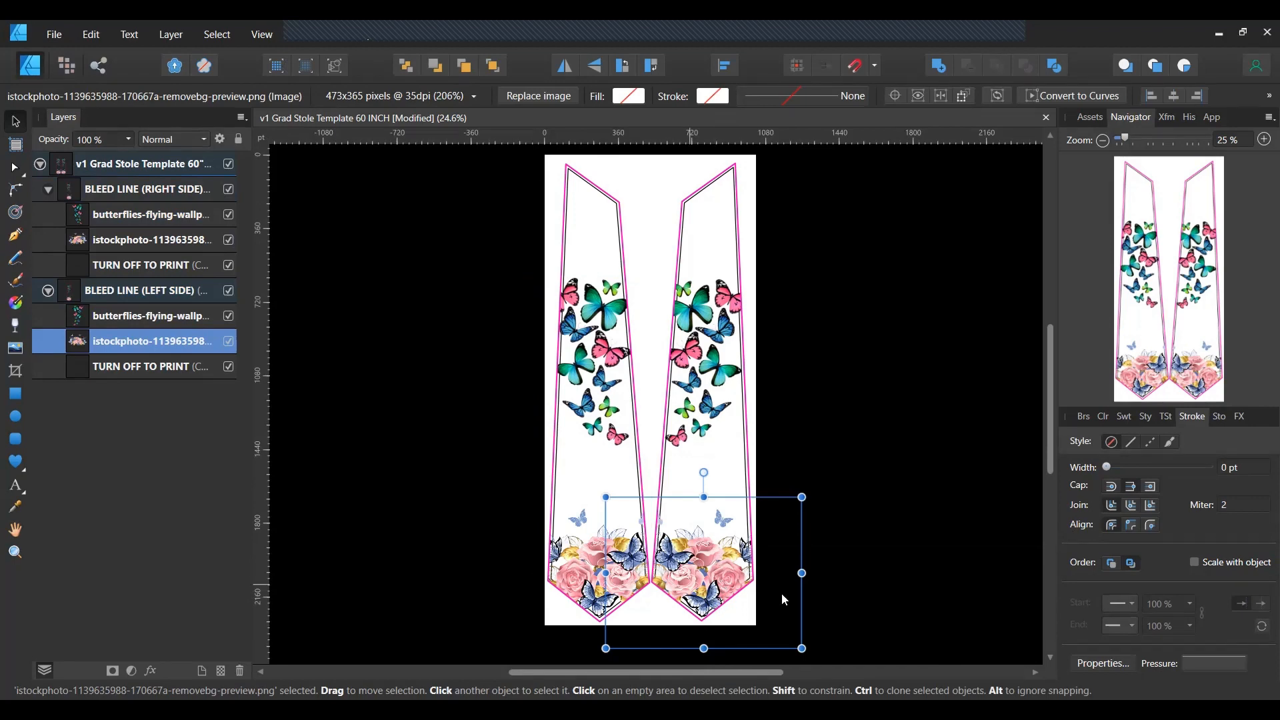
{"action": "left_click", "coordinate": [820, 360]}
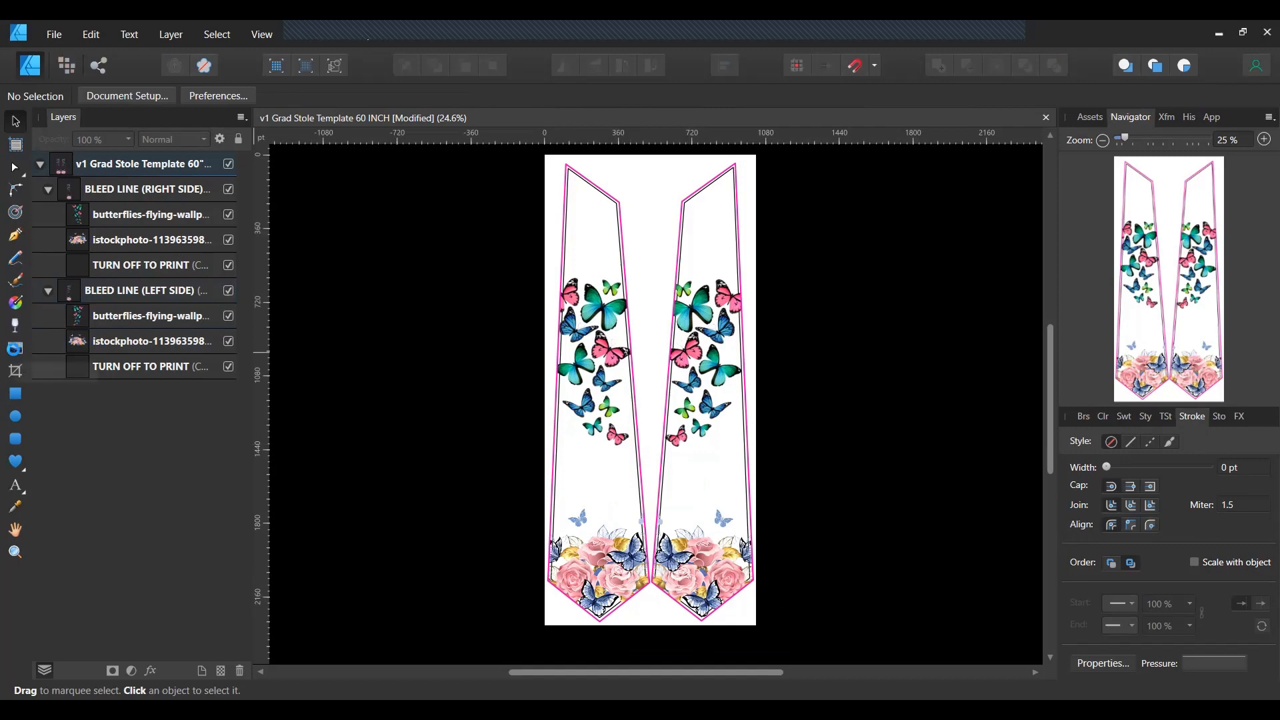
{"action": "left_click", "coordinate": [16, 354]}
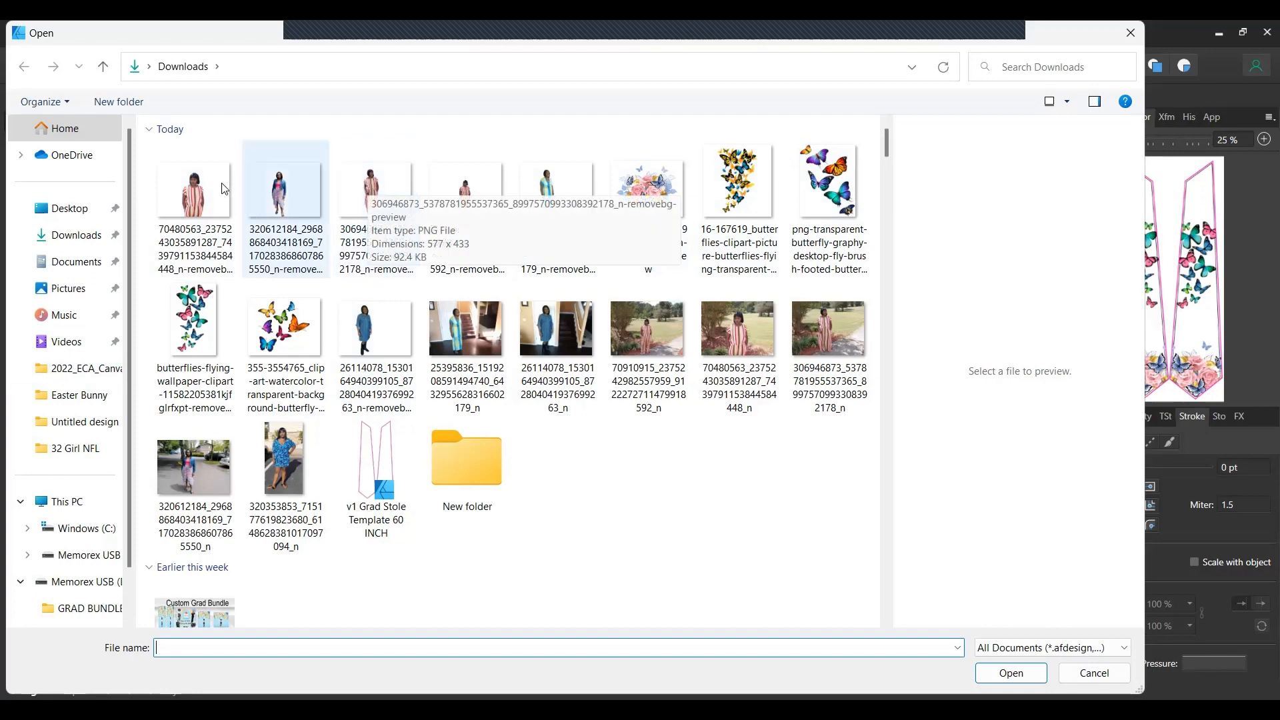
Place the first woman cut-out PNG on the right stole panel, sized and positioned.
{"action": "left_click", "coordinate": [194, 197]}
{"action": "left_click", "coordinate": [1007, 673]}
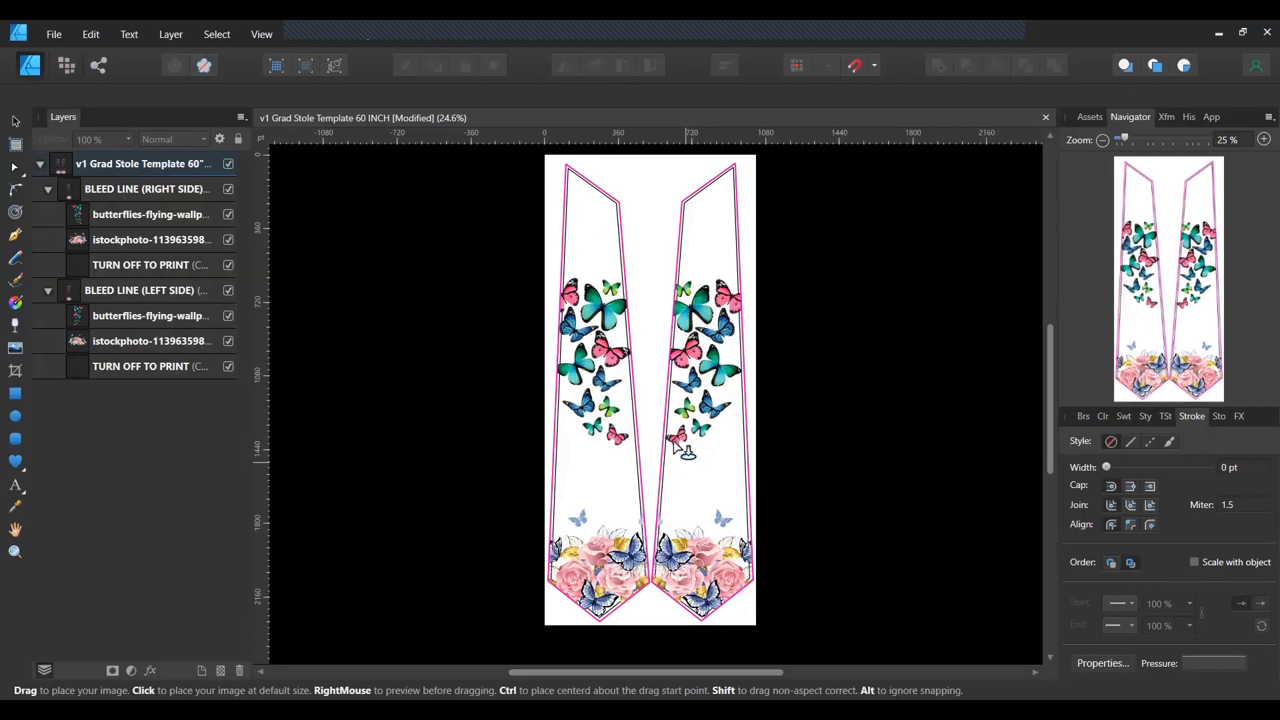
{"action": "left_click_drag", "start_coordinate": [660, 433], "coordinate": [805, 598]}
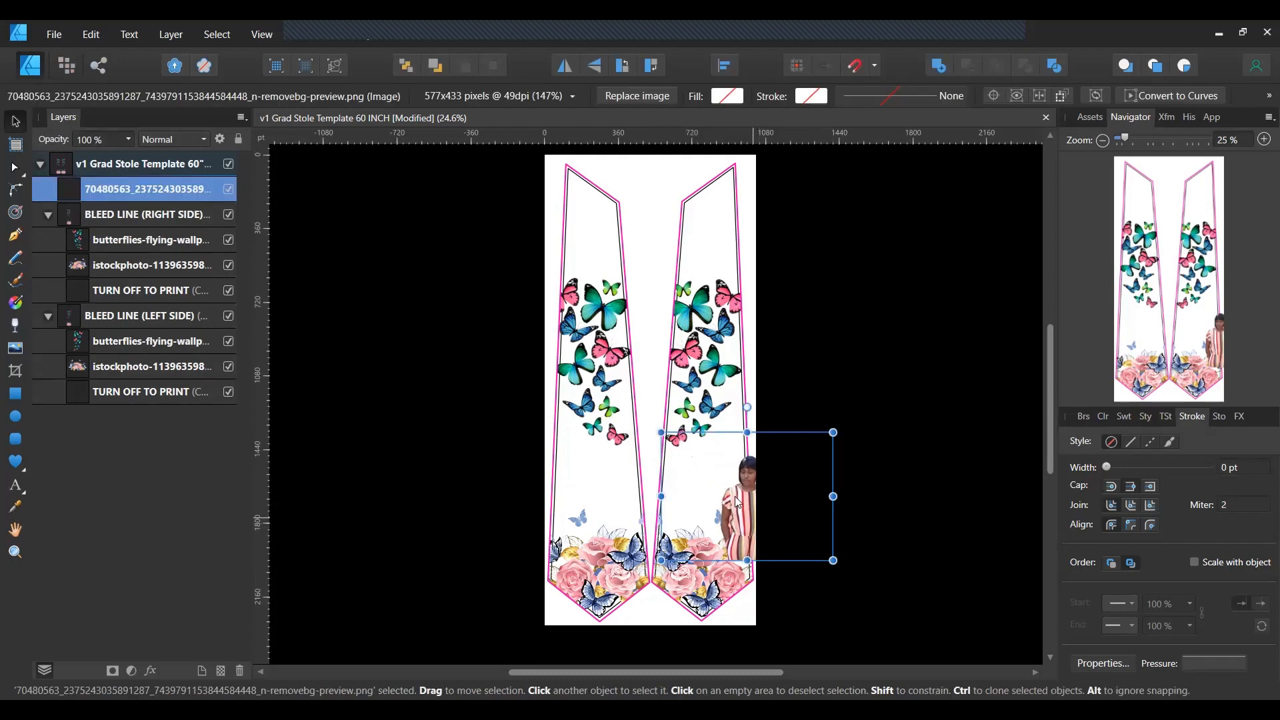
{"action": "left_click_drag", "start_coordinate": [752, 518], "coordinate": [722, 443]}
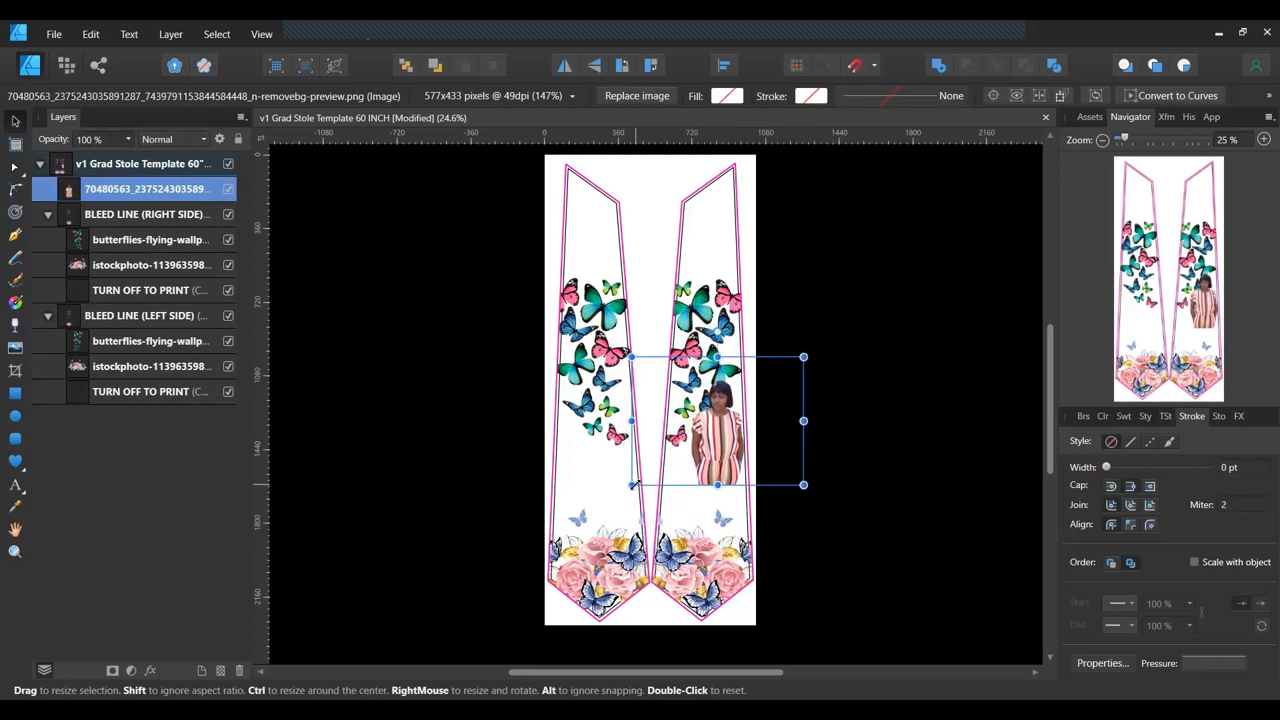
{"action": "left_click_drag", "start_coordinate": [632, 485], "coordinate": [578, 576]}
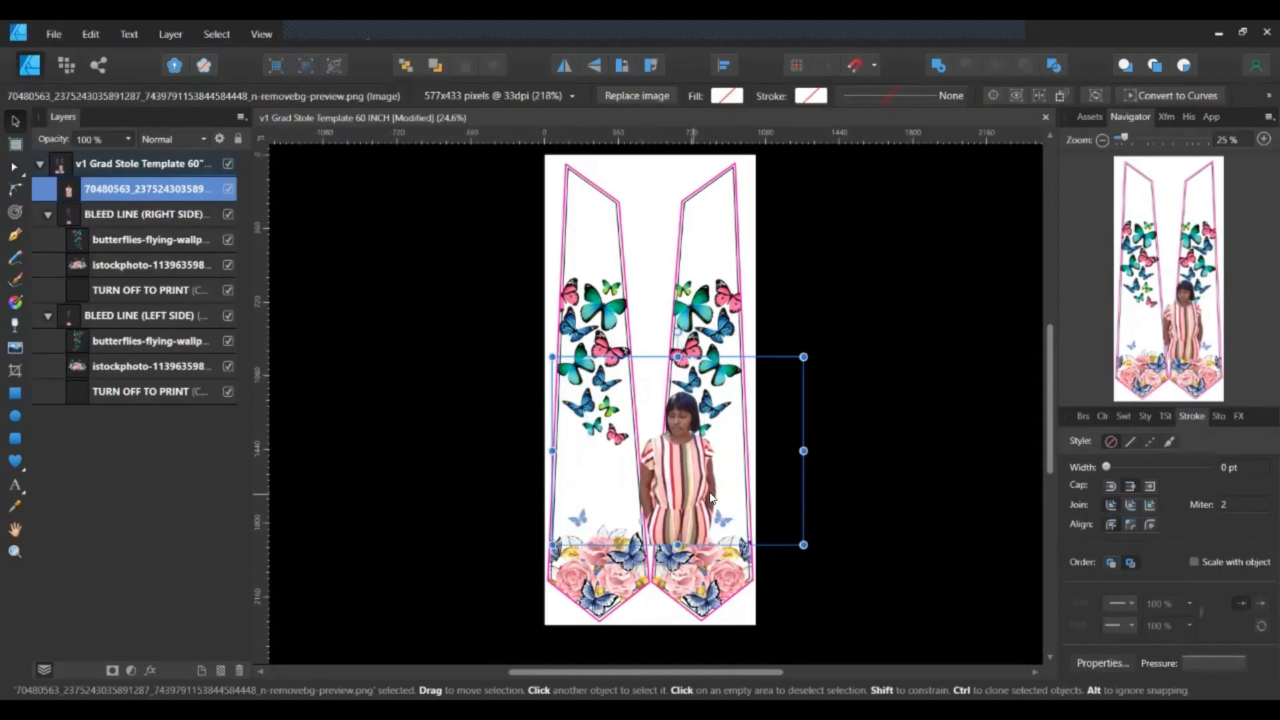
{"action": "left_click_drag", "start_coordinate": [710, 492], "coordinate": [711, 535]}
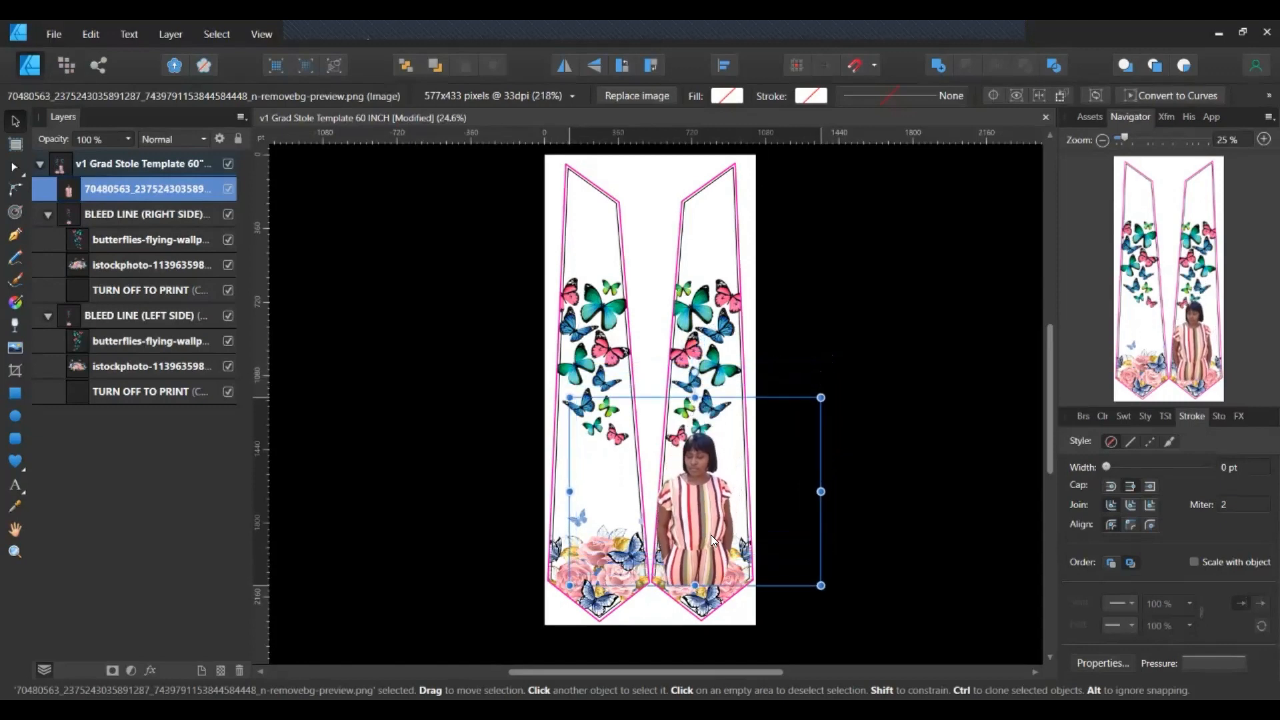
{"action": "left_click_drag", "start_coordinate": [821, 398], "coordinate": [779, 428]}
{"action": "left_click_drag", "start_coordinate": [674, 546], "coordinate": [691, 546]}
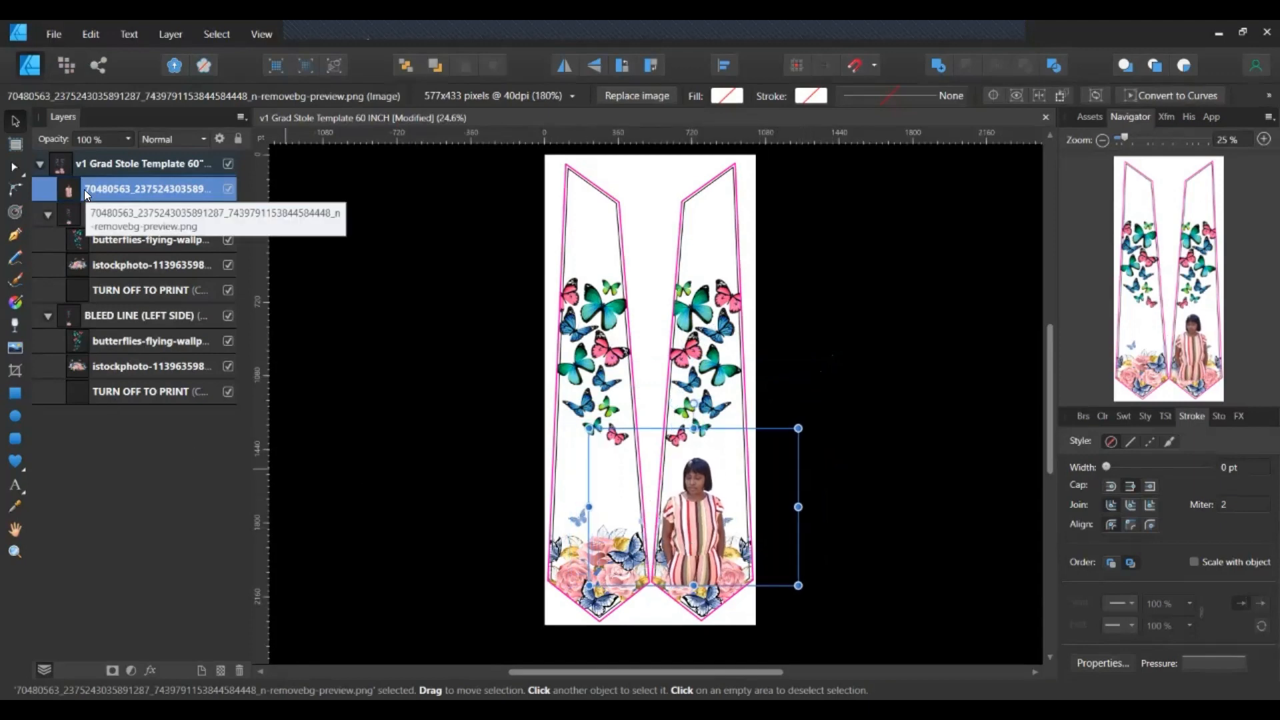
Move the photo layer into the left-side bleed group, enlarge it, and put the butterflies beneath.
{"action": "left_click_drag", "start_coordinate": [84, 188], "coordinate": [105, 381]}
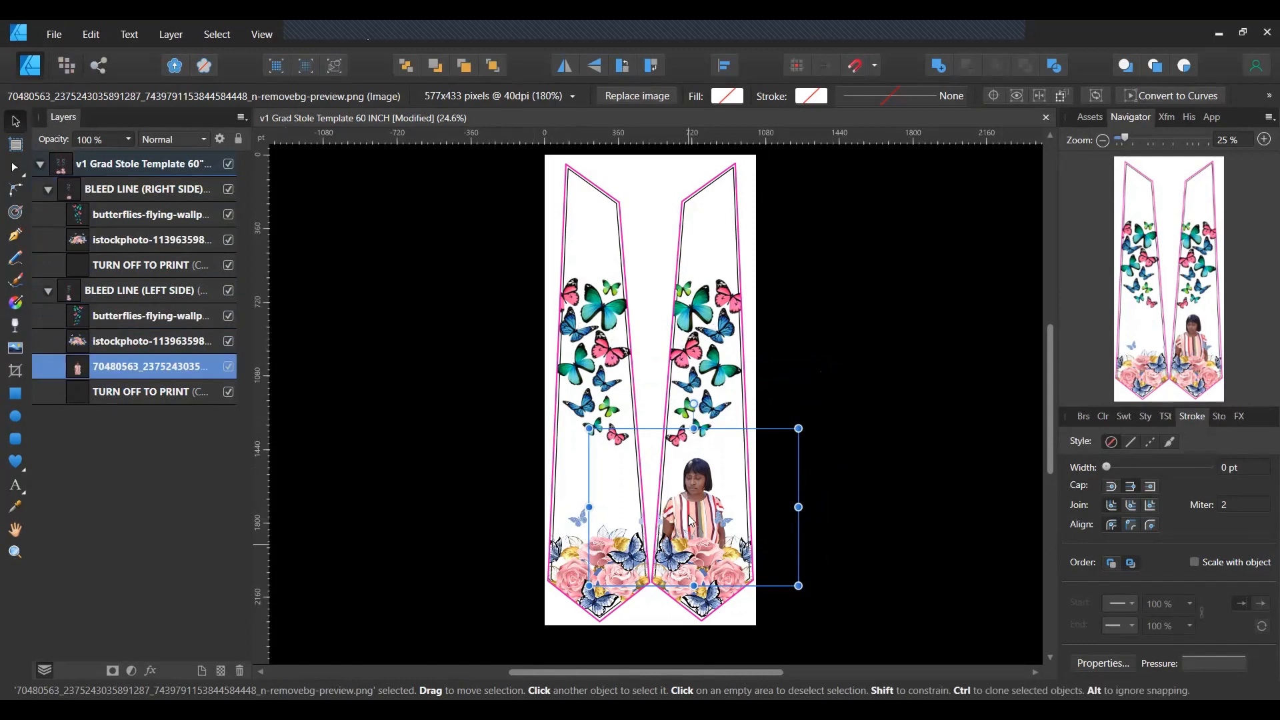
{"action": "left_click_drag", "start_coordinate": [799, 430], "coordinate": [845, 414]}
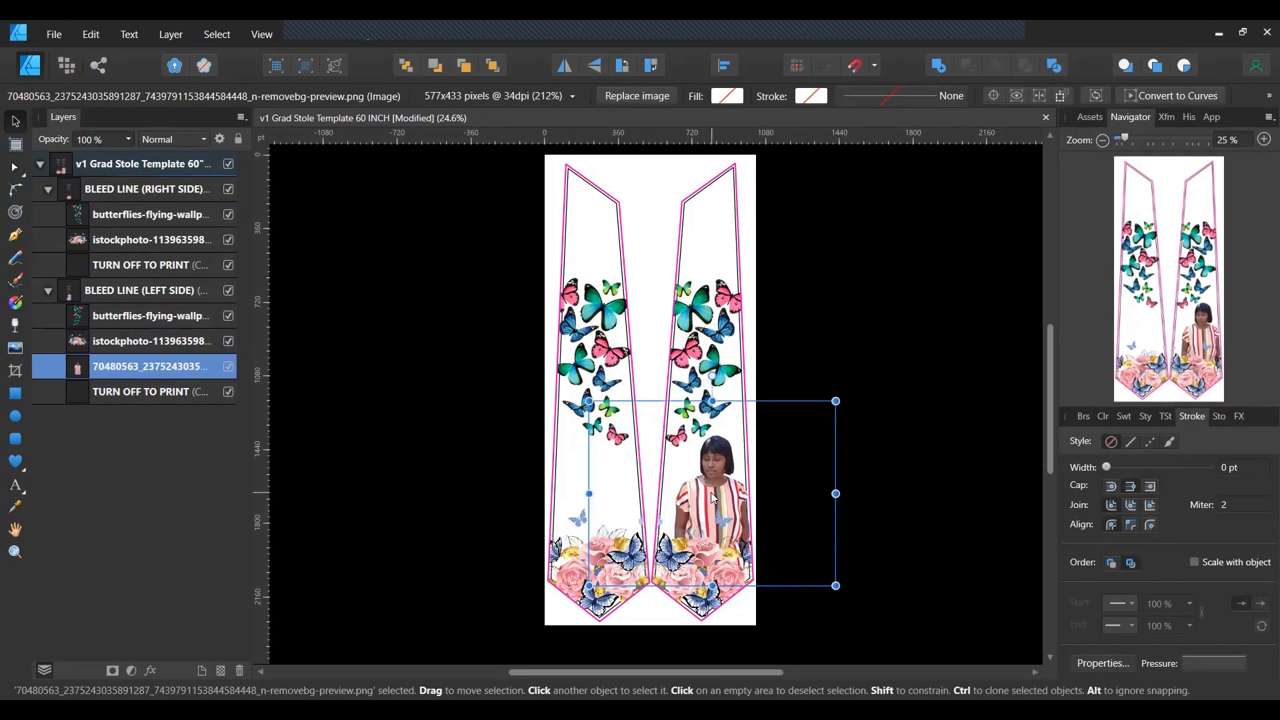
{"action": "left_click_drag", "start_coordinate": [711, 492], "coordinate": [704, 485]}
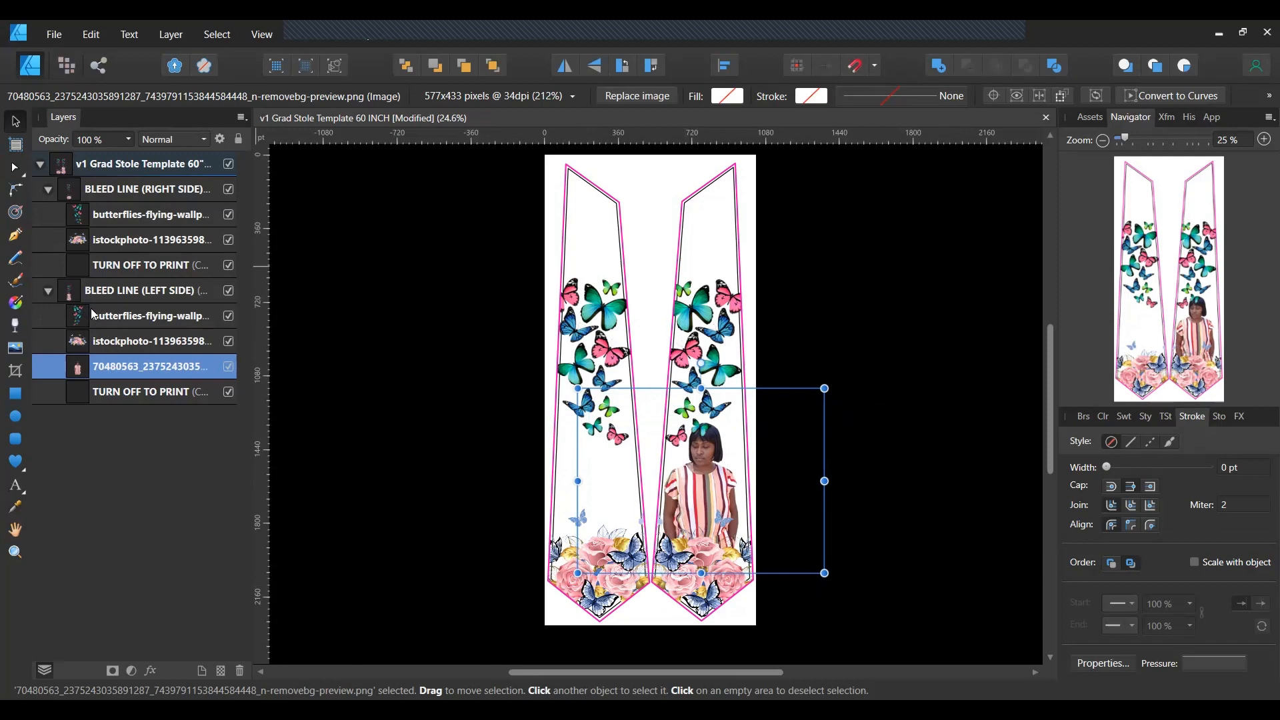
{"action": "left_click_drag", "start_coordinate": [94, 315], "coordinate": [108, 388]}
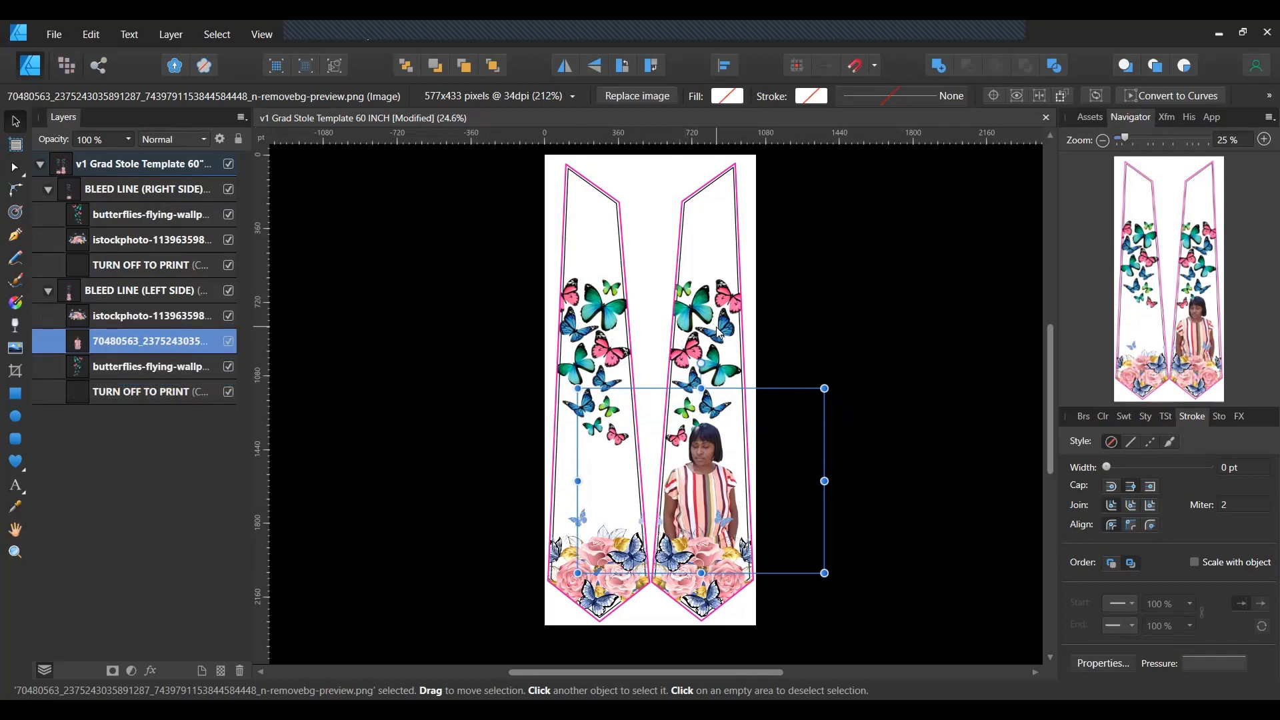
Place the second woman cut-out PNG higher on the right stole panel.
{"action": "left_click", "coordinate": [14, 349]}
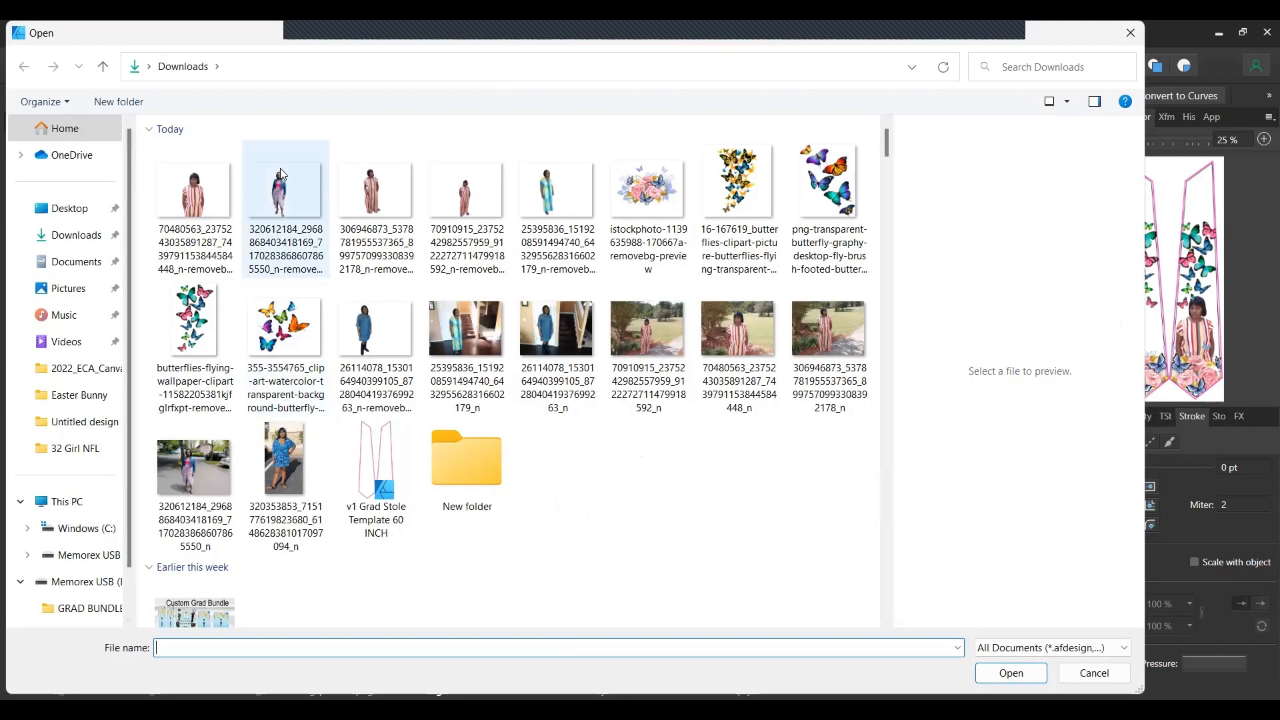
{"action": "left_click", "coordinate": [381, 188]}
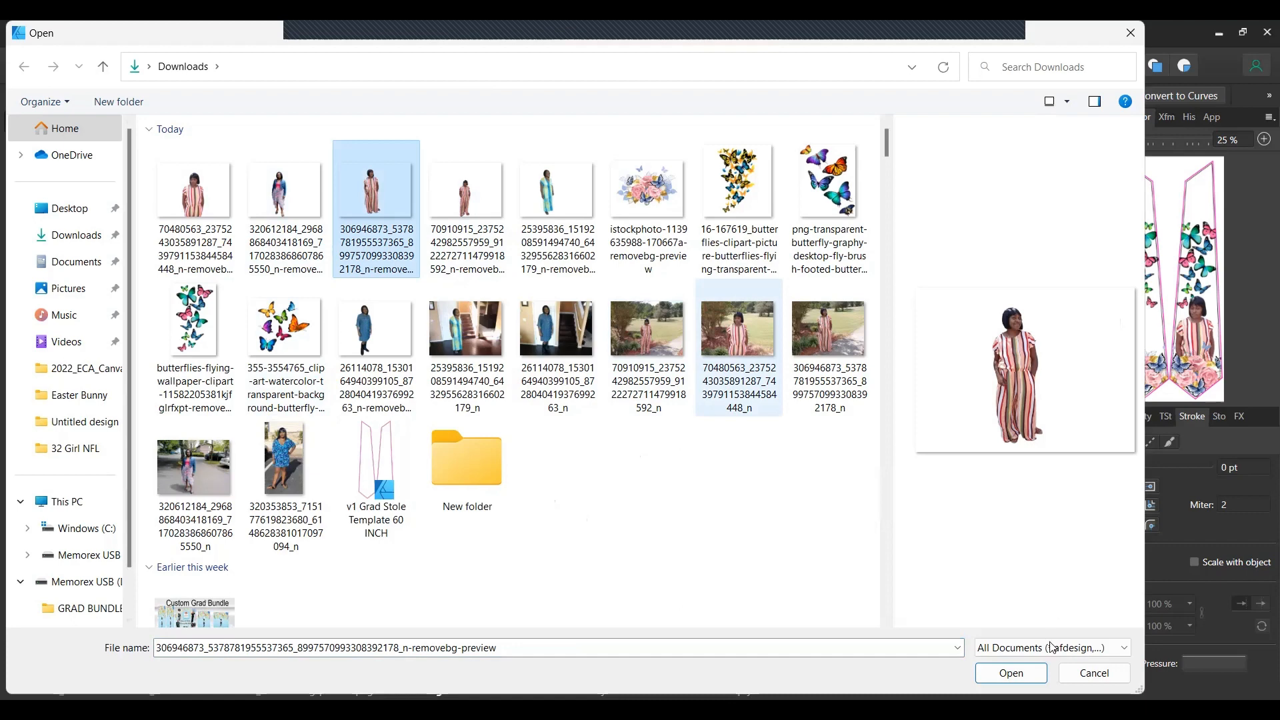
{"action": "left_click", "coordinate": [1011, 673]}
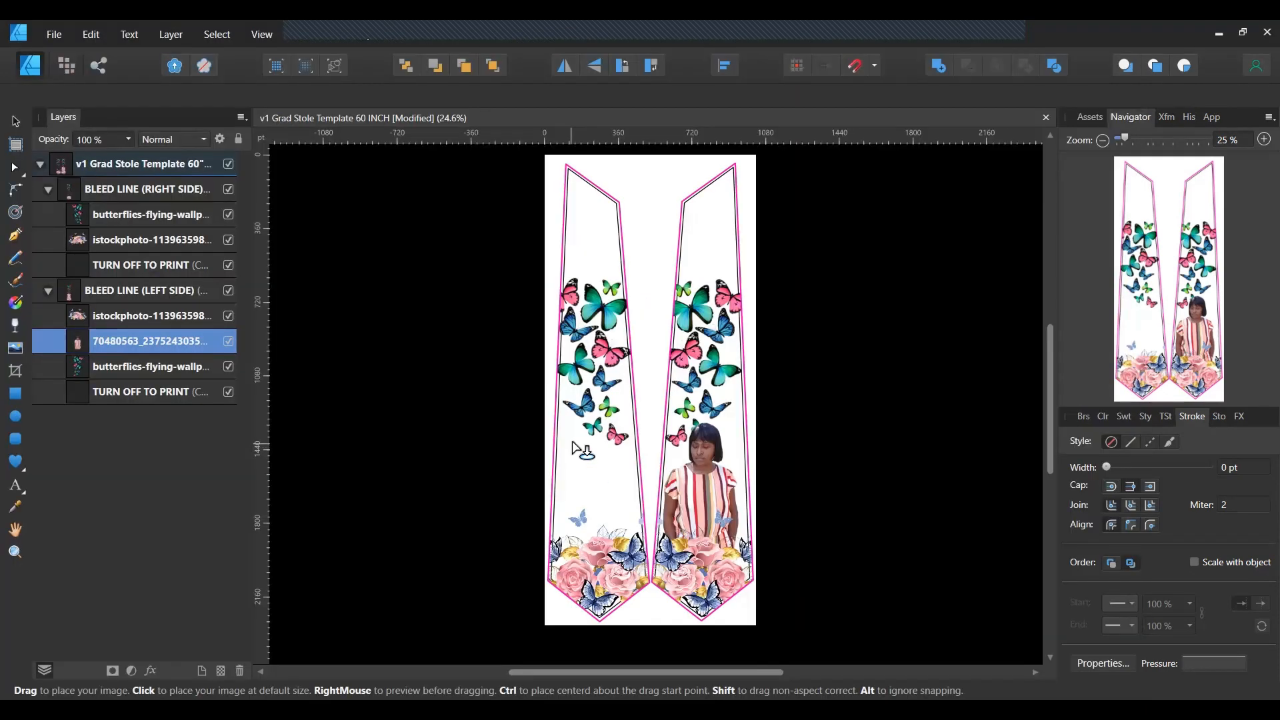
{"action": "left_click", "coordinate": [586, 425]}
{"action": "scroll", "coordinate": [783, 398], "scroll_direction": "down", "scroll_amount": 3}
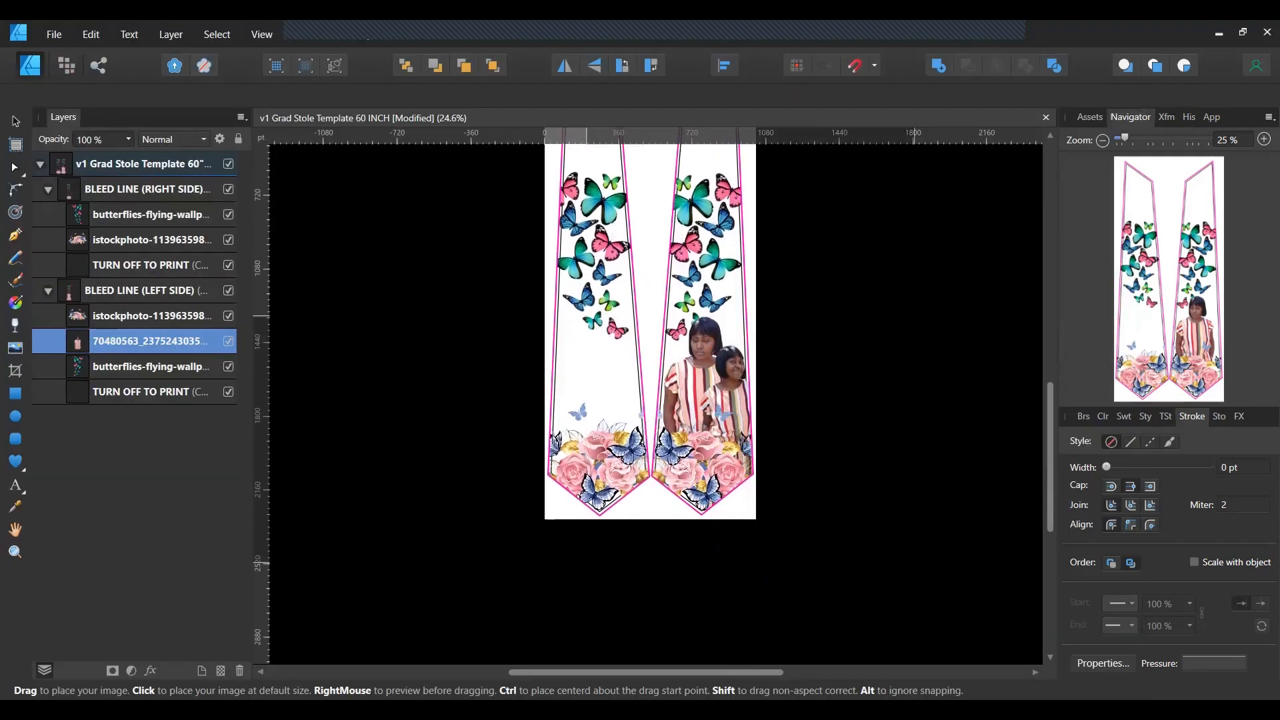
{"action": "left_click_drag", "start_coordinate": [745, 362], "coordinate": [689, 254]}
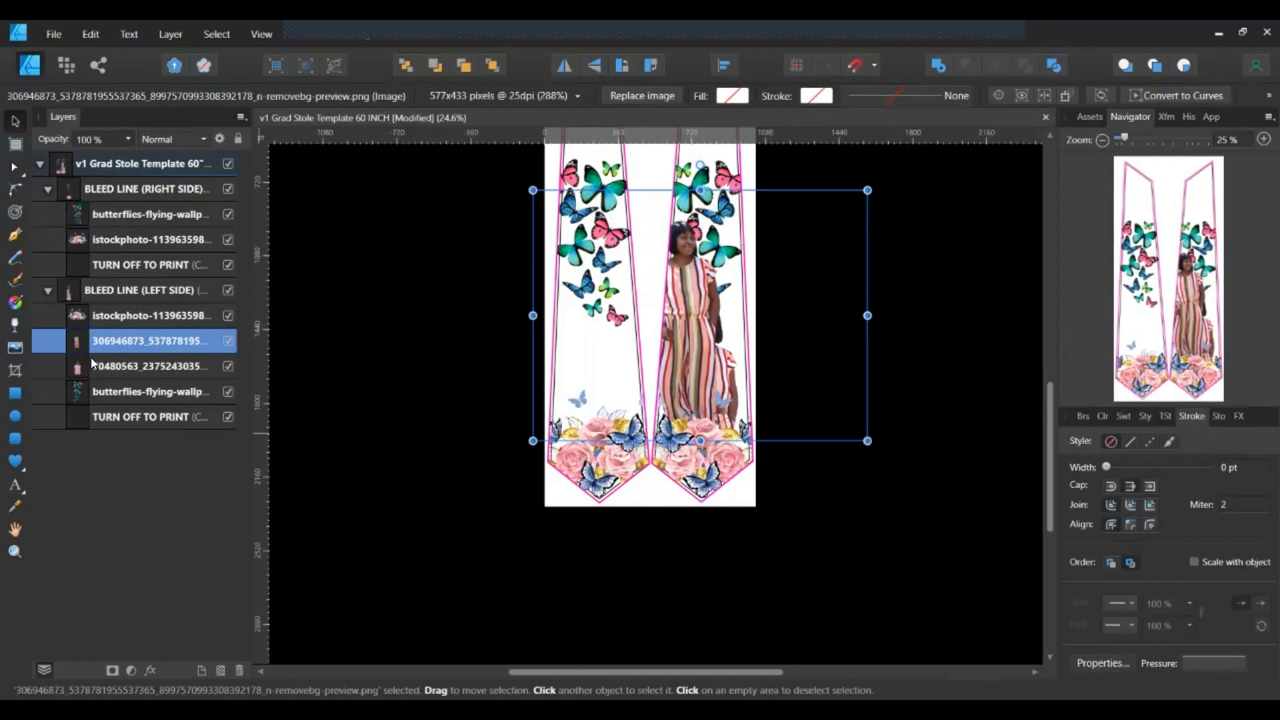
Stack the new photo layer below the first photo and move the butterflies higher.
{"action": "left_click_drag", "start_coordinate": [99, 336], "coordinate": [98, 389]}
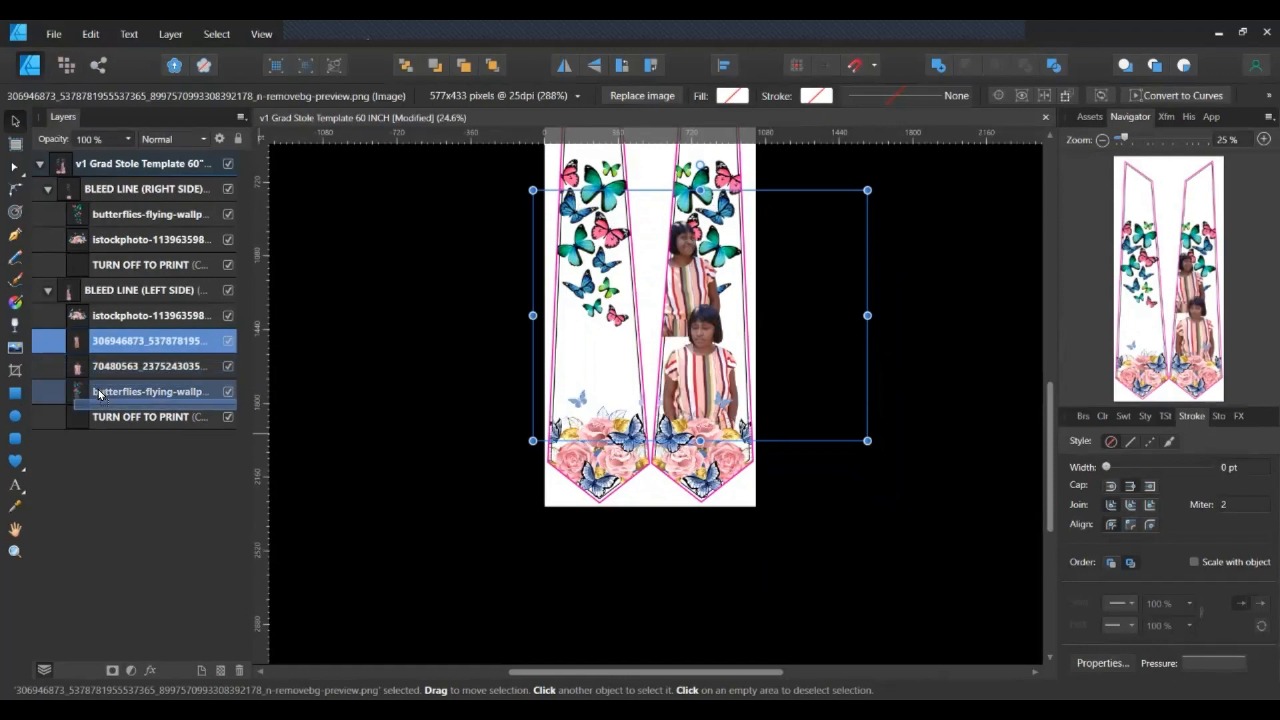
{"action": "left_click_drag", "start_coordinate": [98, 390], "coordinate": [104, 382]}
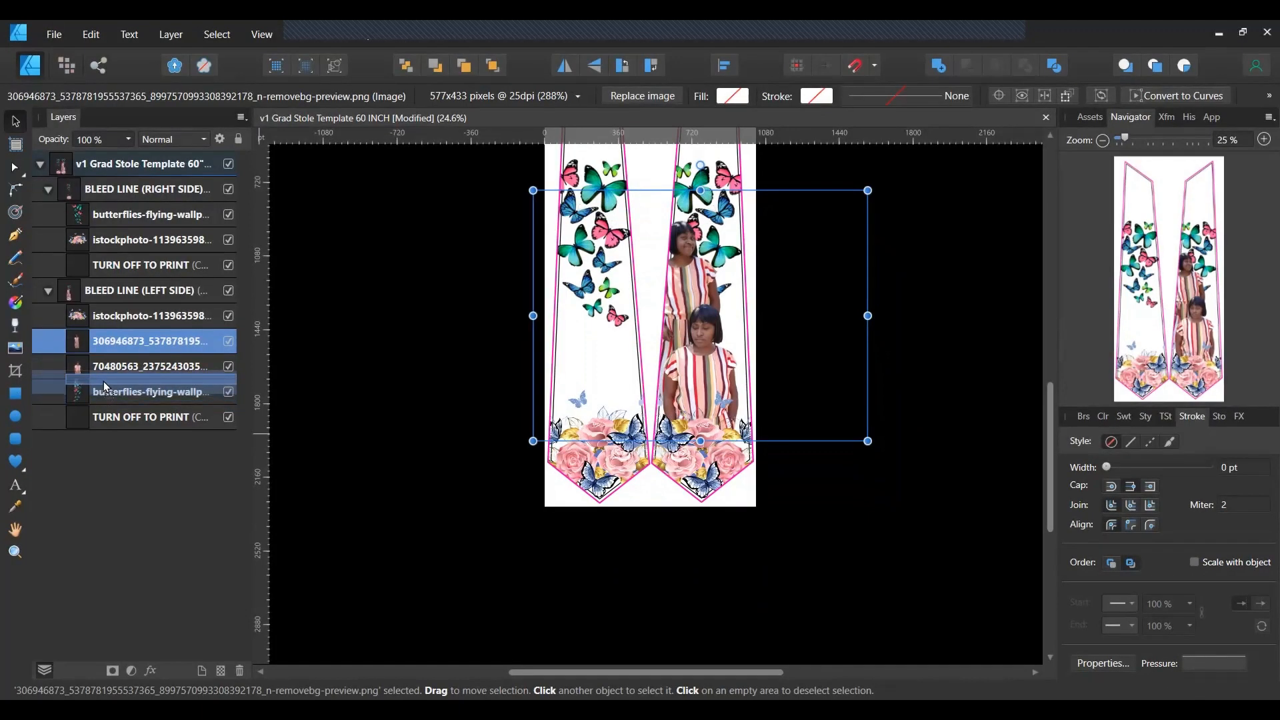
{"action": "left_click_drag", "start_coordinate": [103, 382], "coordinate": [103, 381]}
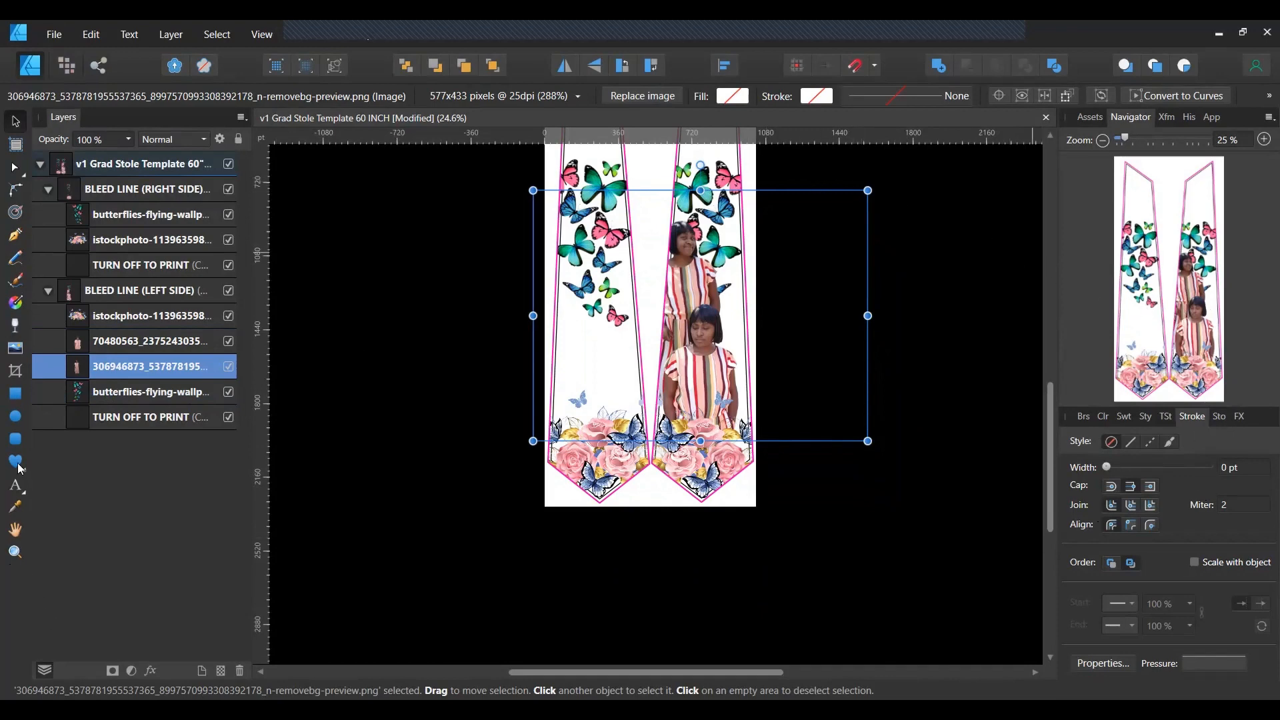
{"action": "left_click", "coordinate": [95, 394]}
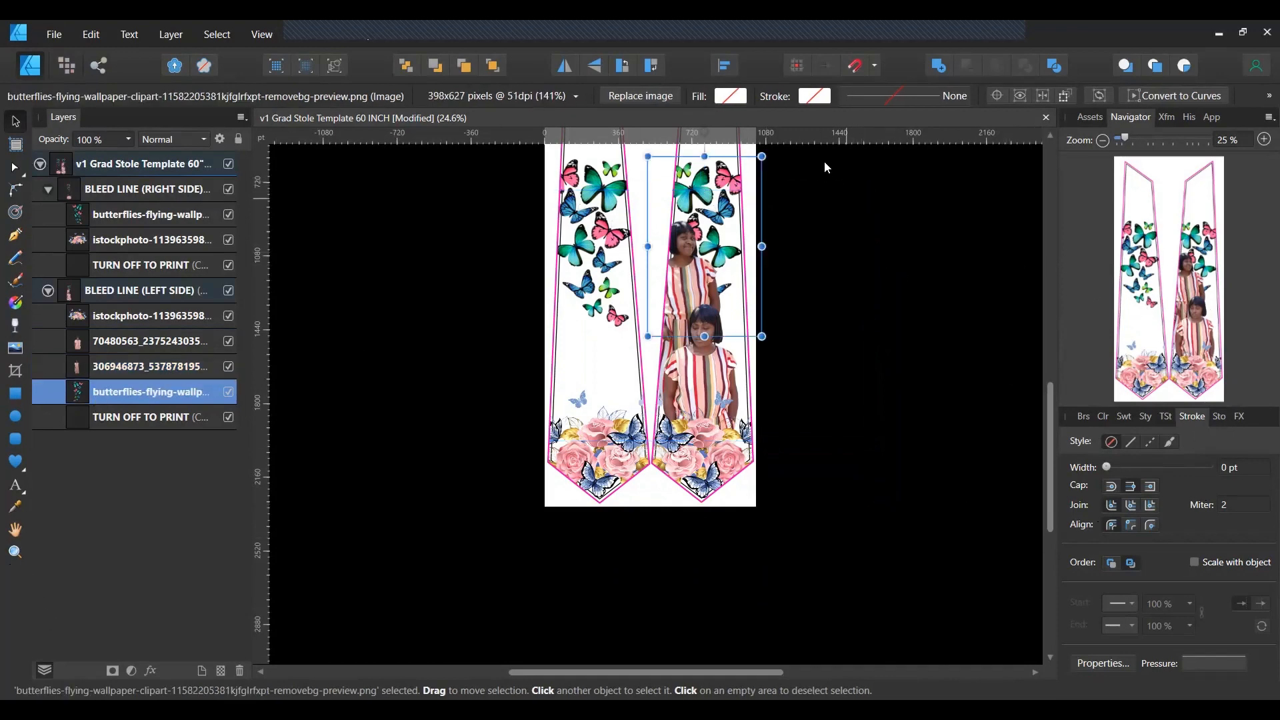
{"action": "left_click_drag", "start_coordinate": [735, 186], "coordinate": [745, 158]}
{"action": "scroll", "coordinate": [1029, 610], "scroll_direction": "up", "scroll_amount": 3}
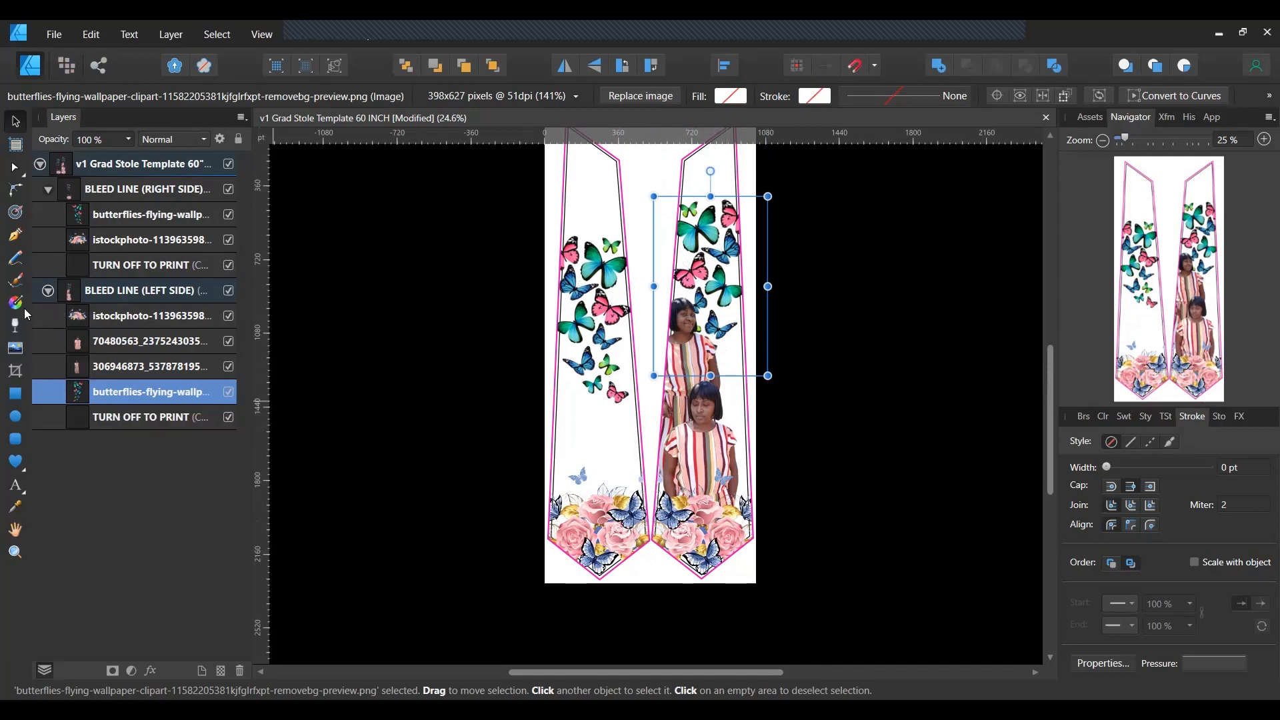
{"action": "left_click", "coordinate": [15, 361]}
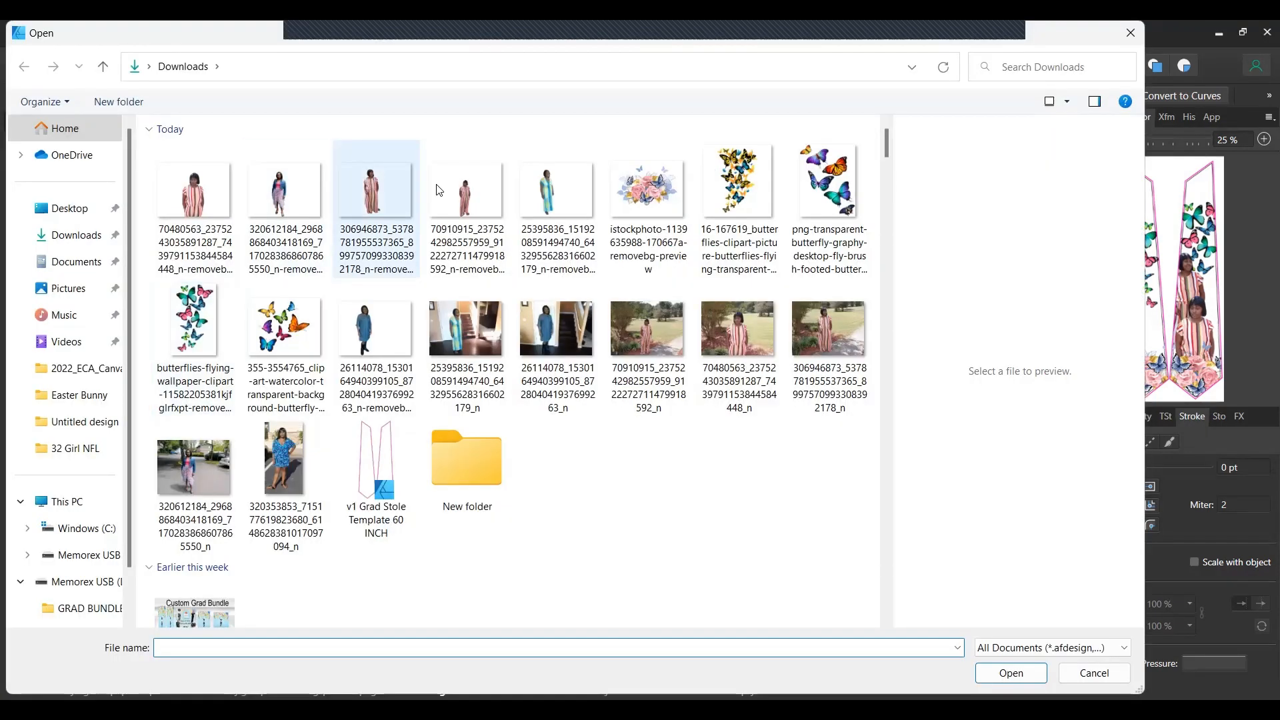
Place the third woman cut-out PNG, shrunk and positioned beside the second on the right panel.
{"action": "left_click", "coordinate": [468, 199]}
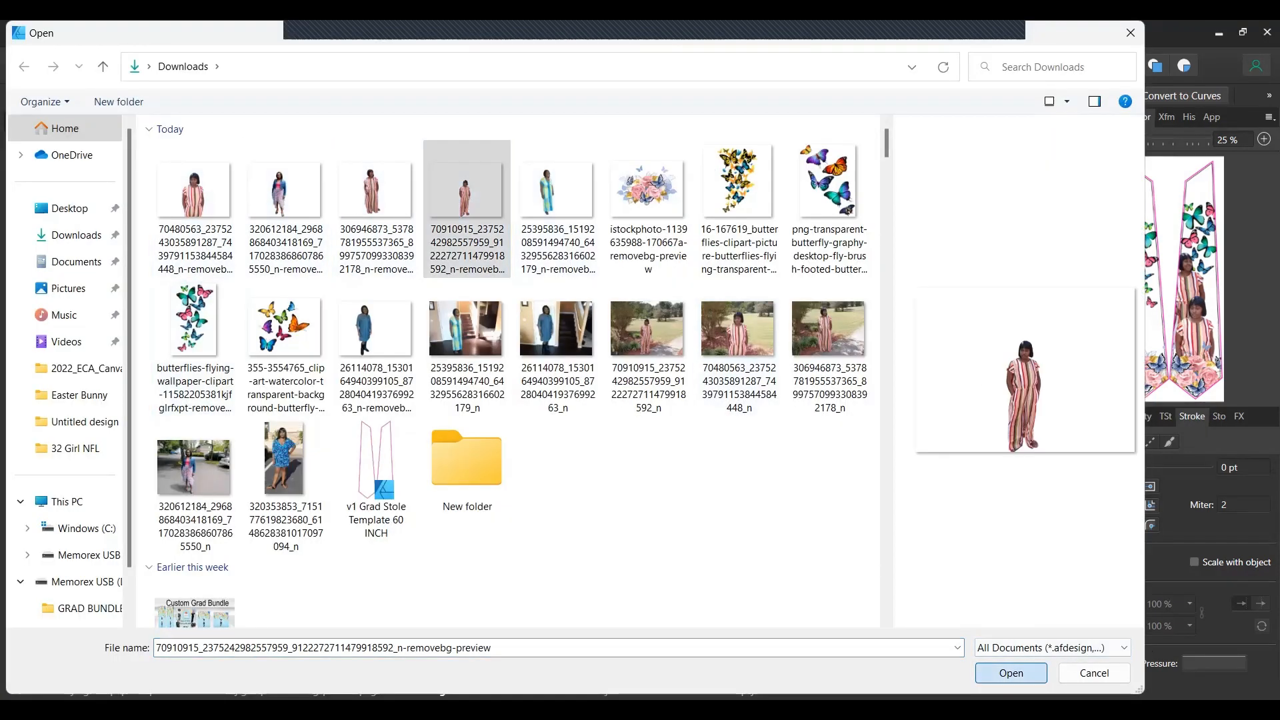
{"action": "left_click", "coordinate": [1011, 673]}
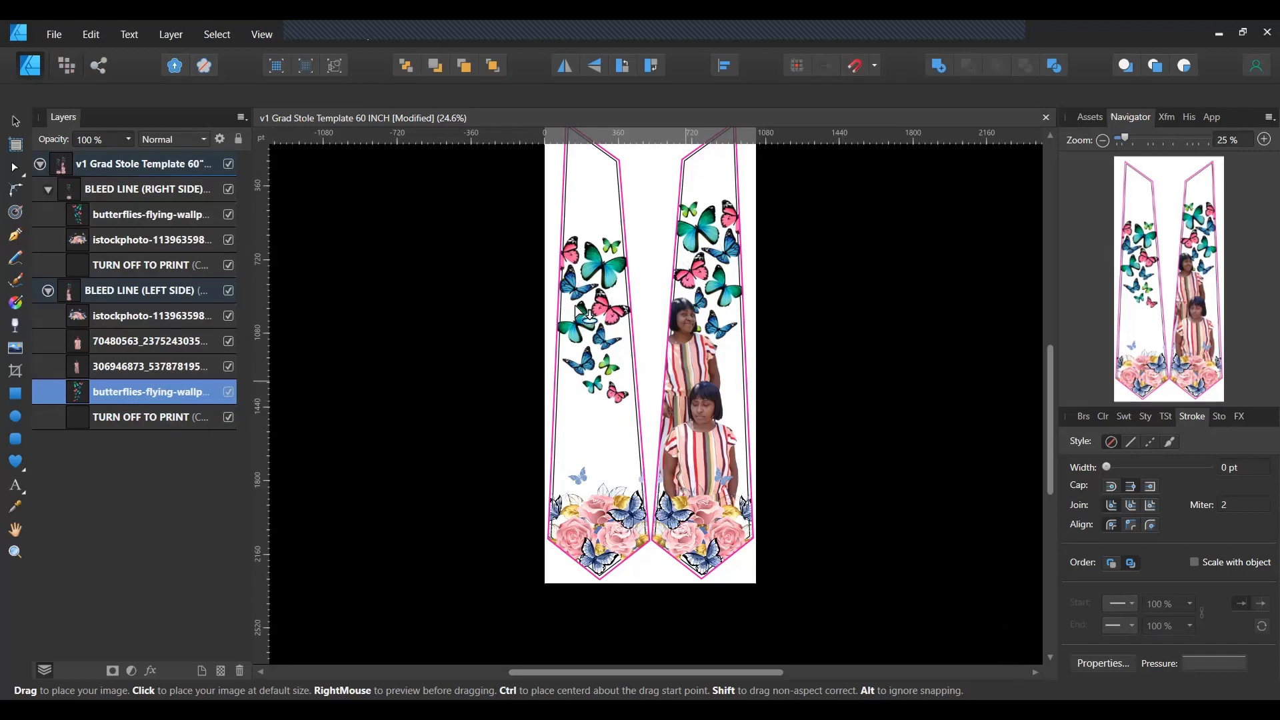
{"action": "left_click_drag", "start_coordinate": [645, 307], "coordinate": [908, 606]}
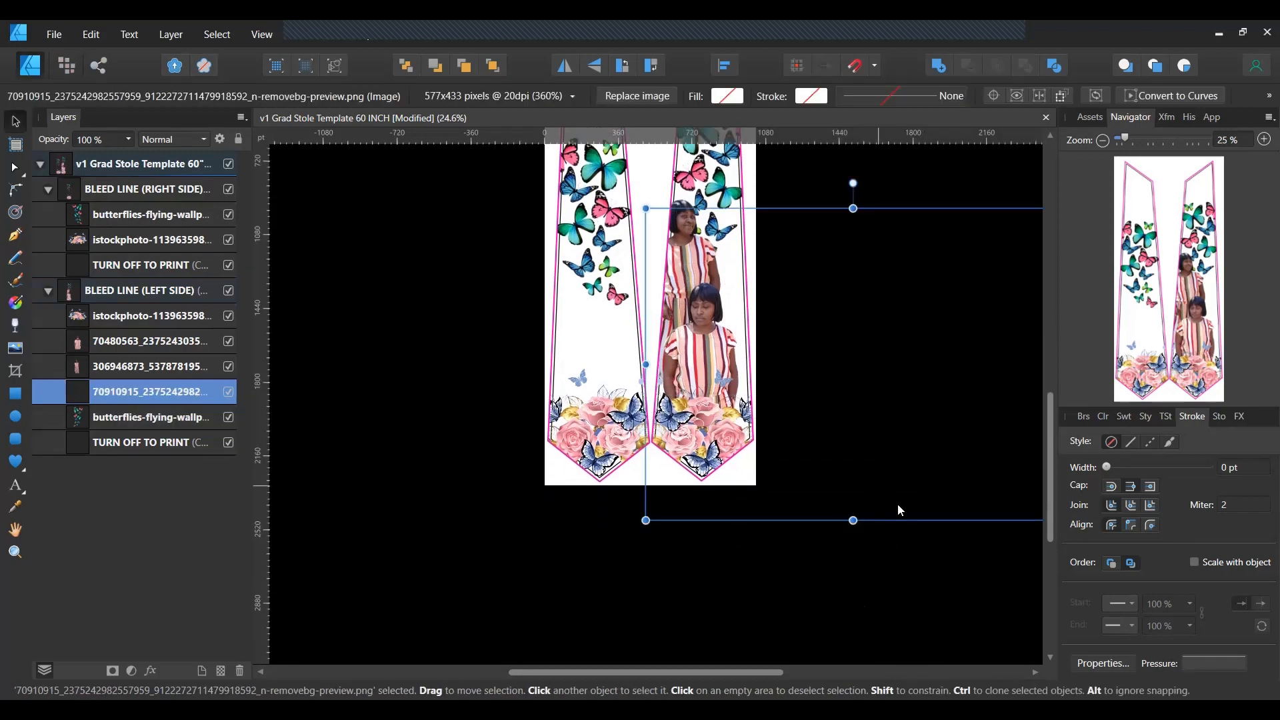
{"action": "left_click_drag", "start_coordinate": [907, 522], "coordinate": [785, 431]}
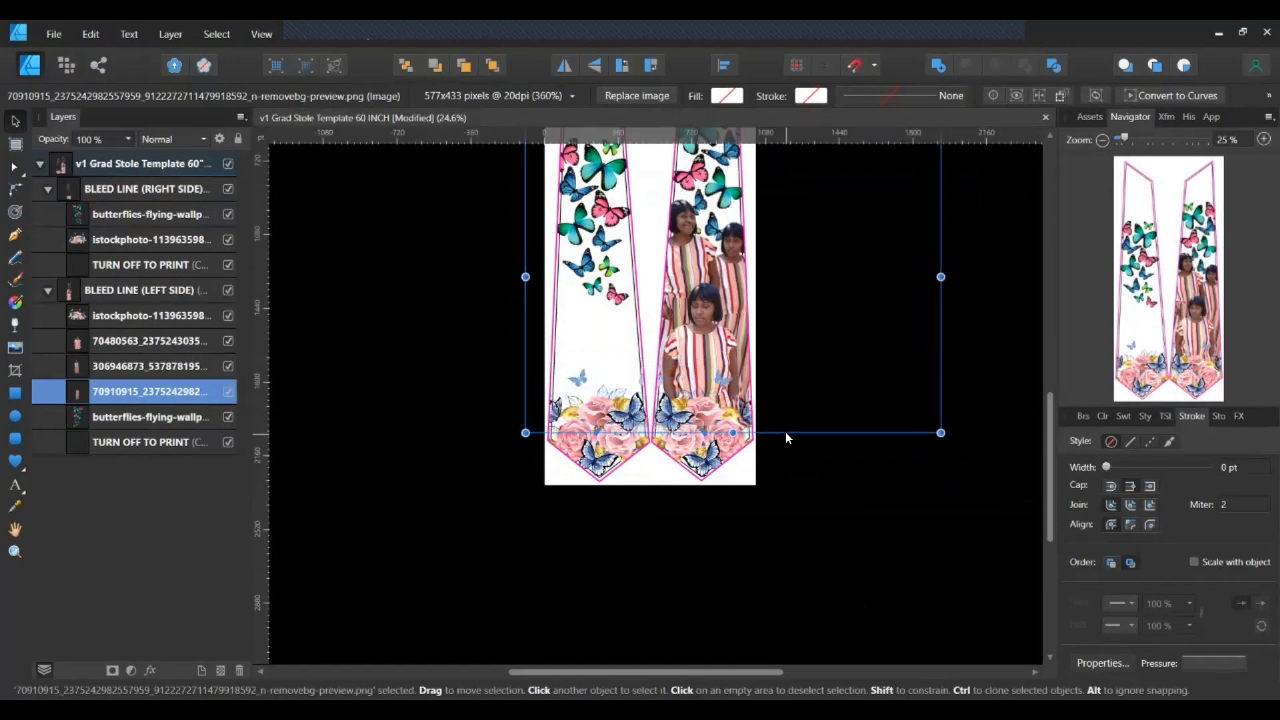
{"action": "left_click", "coordinate": [803, 527]}
{"action": "scroll", "coordinate": [841, 582], "scroll_direction": "up", "scroll_amount": 5}
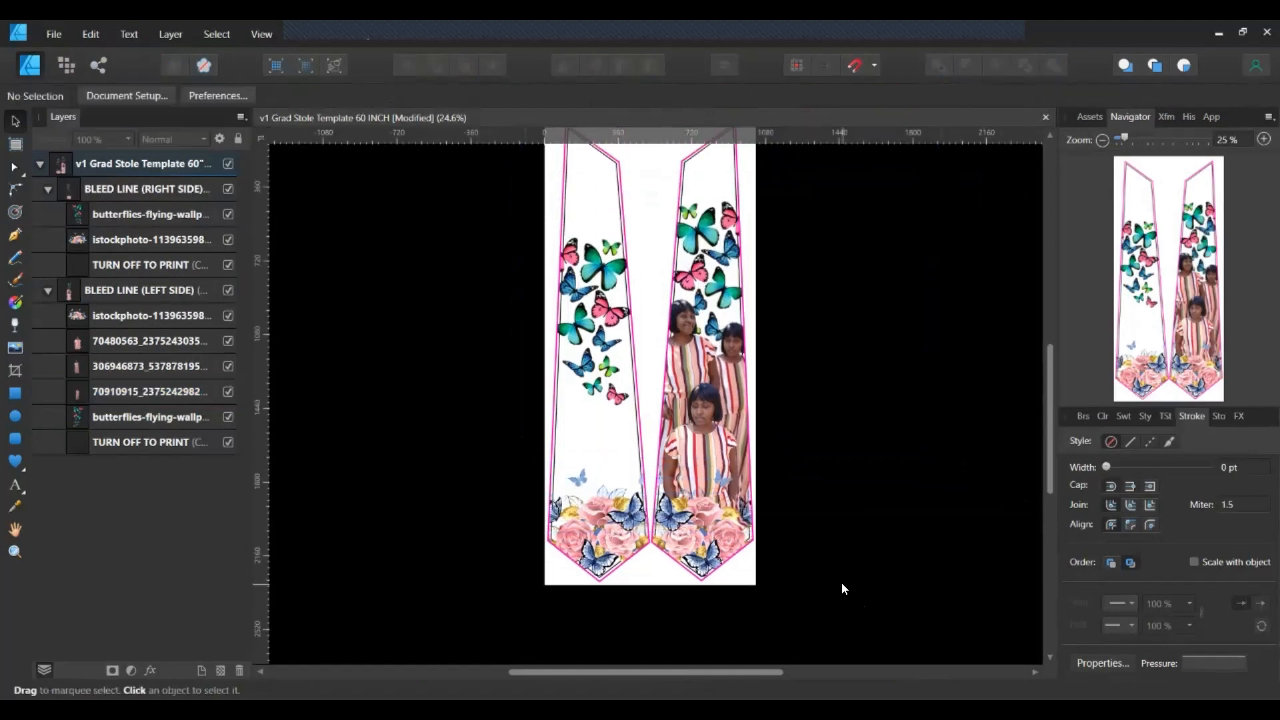
{"action": "scroll", "coordinate": [842, 582], "scroll_direction": "up", "scroll_amount": 1}
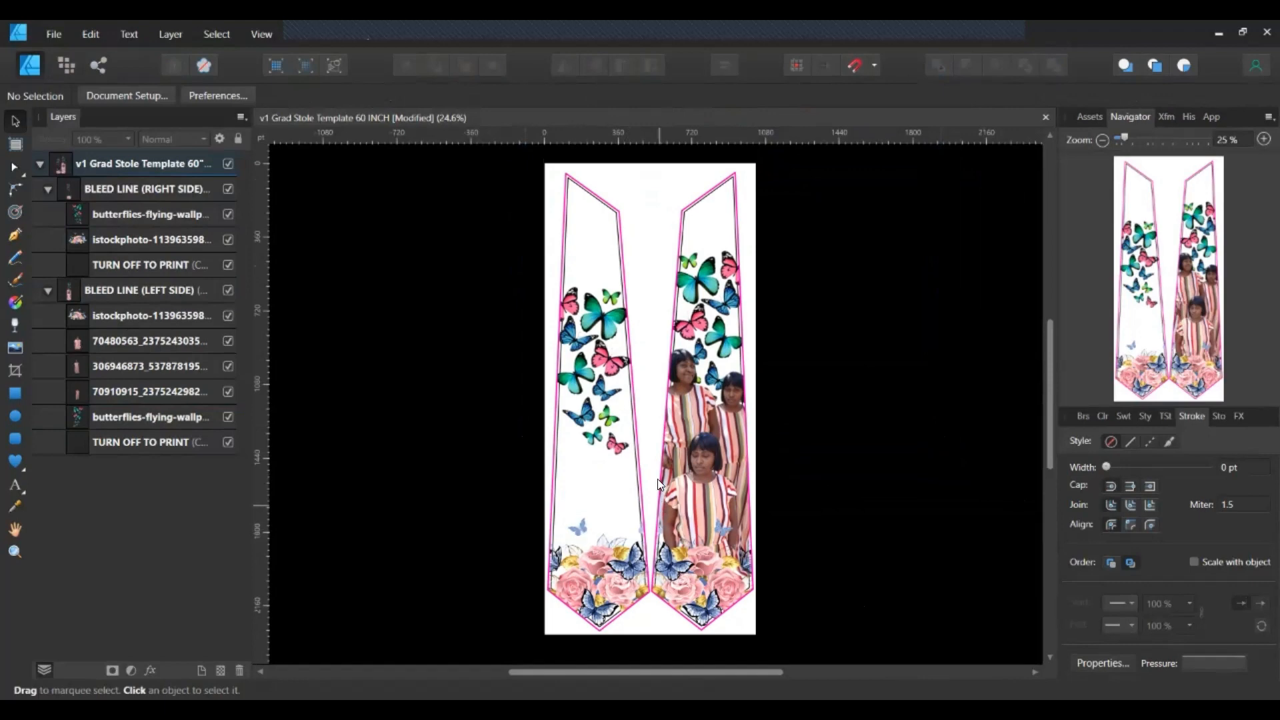
Drag the butterfly cluster higher on the left stole panel and nudge it up one more step.
{"action": "left_click", "coordinate": [98, 212]}
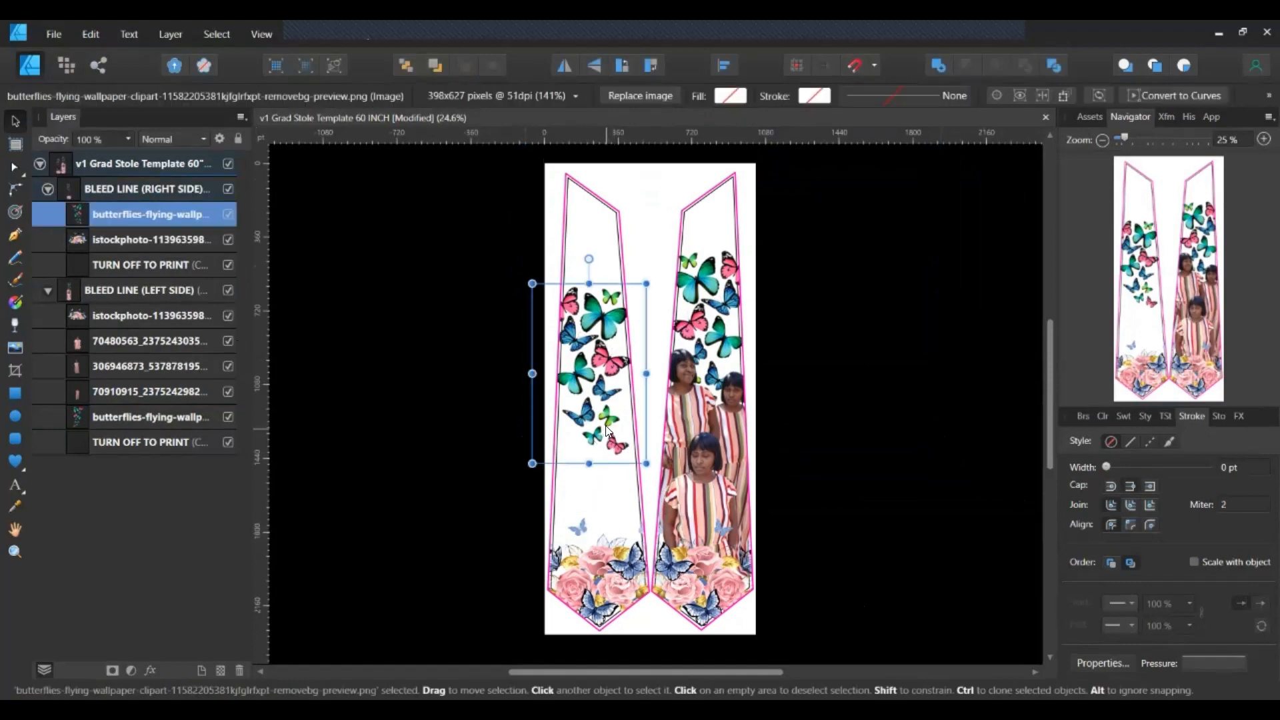
{"action": "left_click_drag", "start_coordinate": [610, 420], "coordinate": [606, 384]}
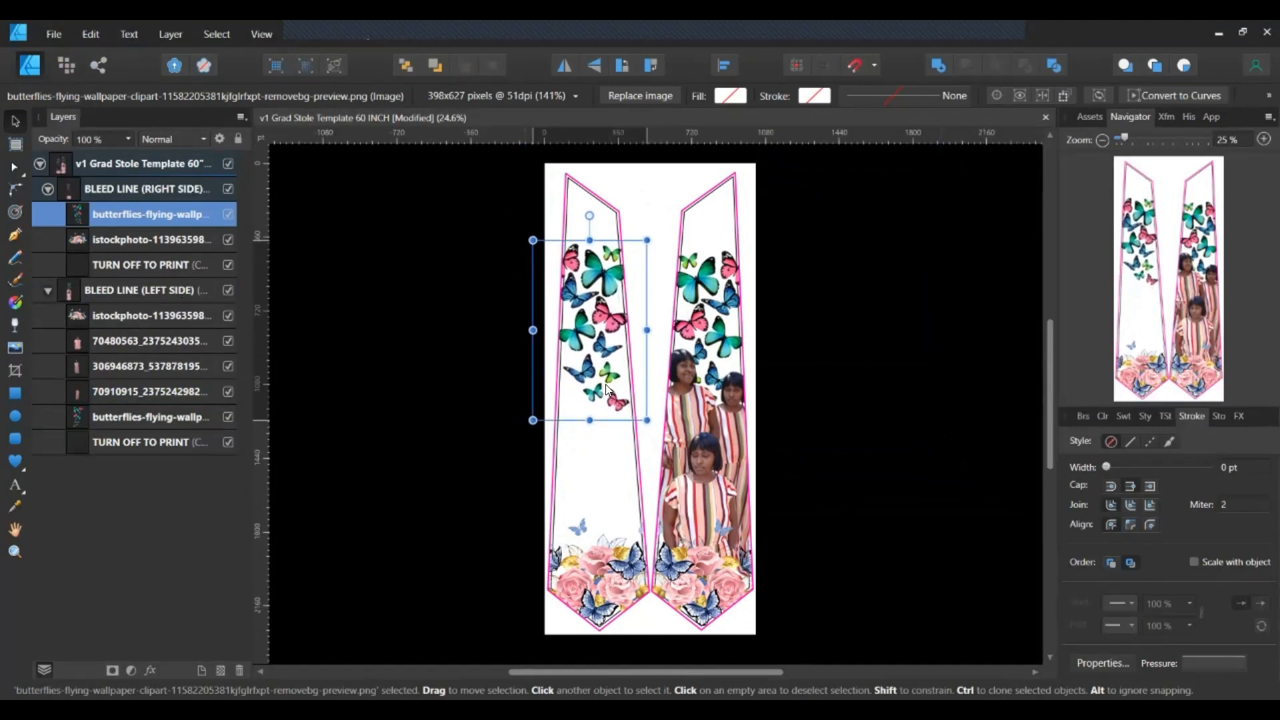
{"action": "key", "text": "Up"}
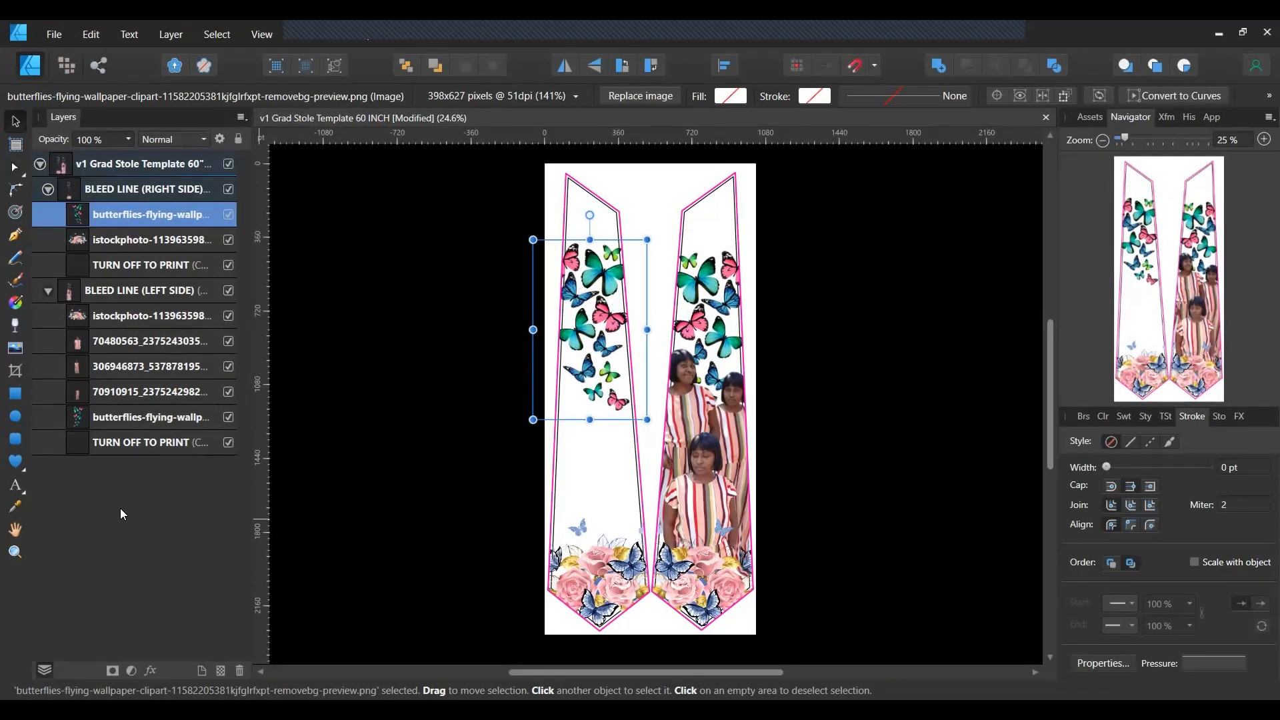
{"action": "left_click", "coordinate": [344, 526]}
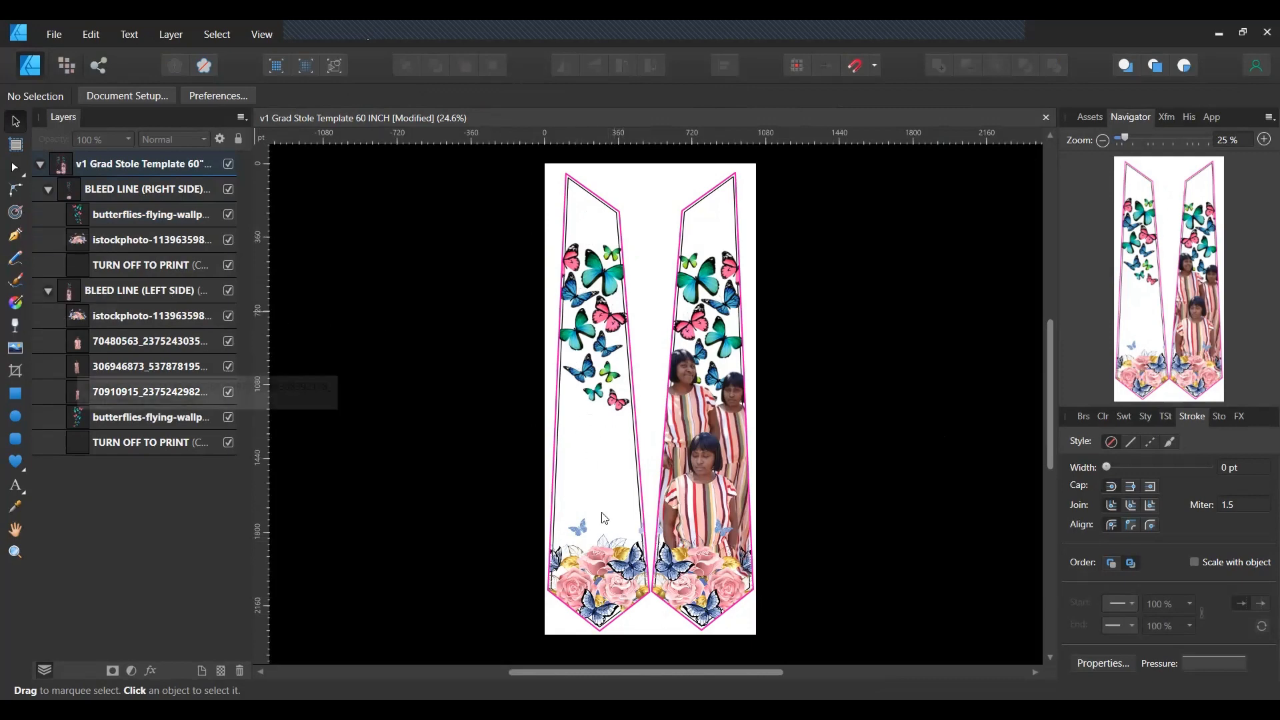
{"action": "left_click", "coordinate": [15, 483]}
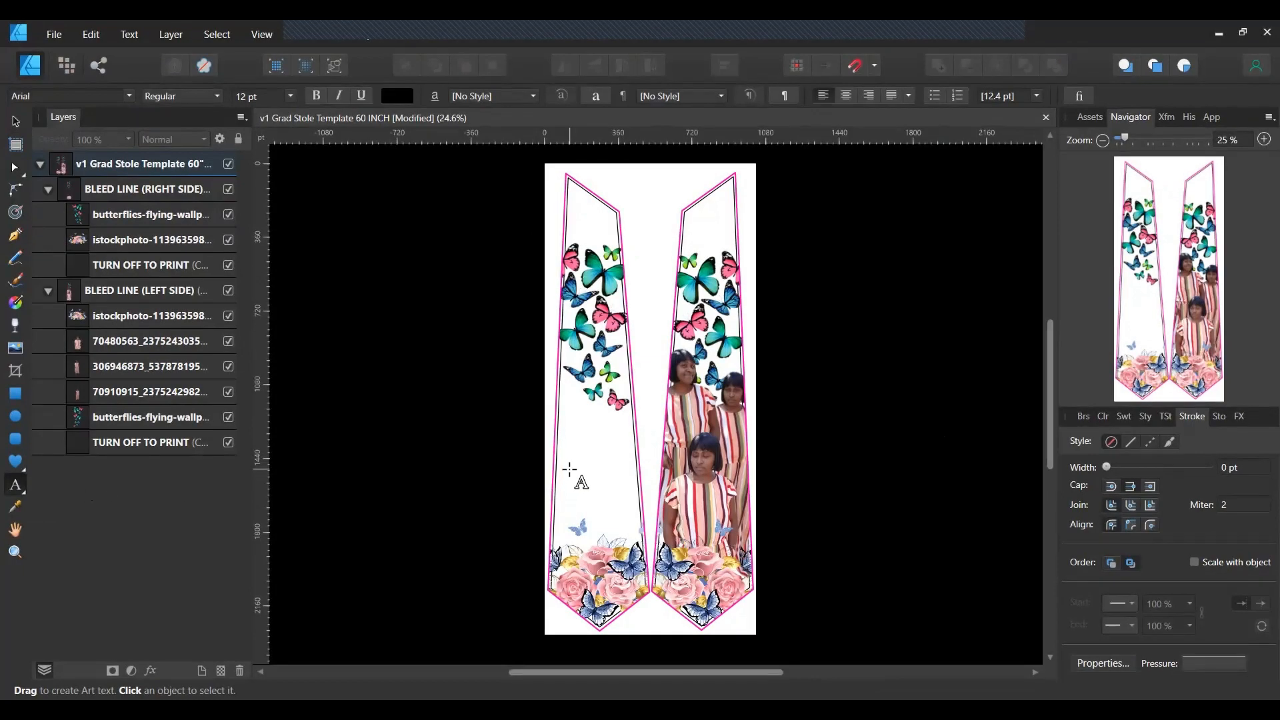
Create a large text frame on the left panel reading 'My God / Walked / with Me'.
{"action": "left_click_drag", "start_coordinate": [569, 469], "coordinate": [570, 442]}
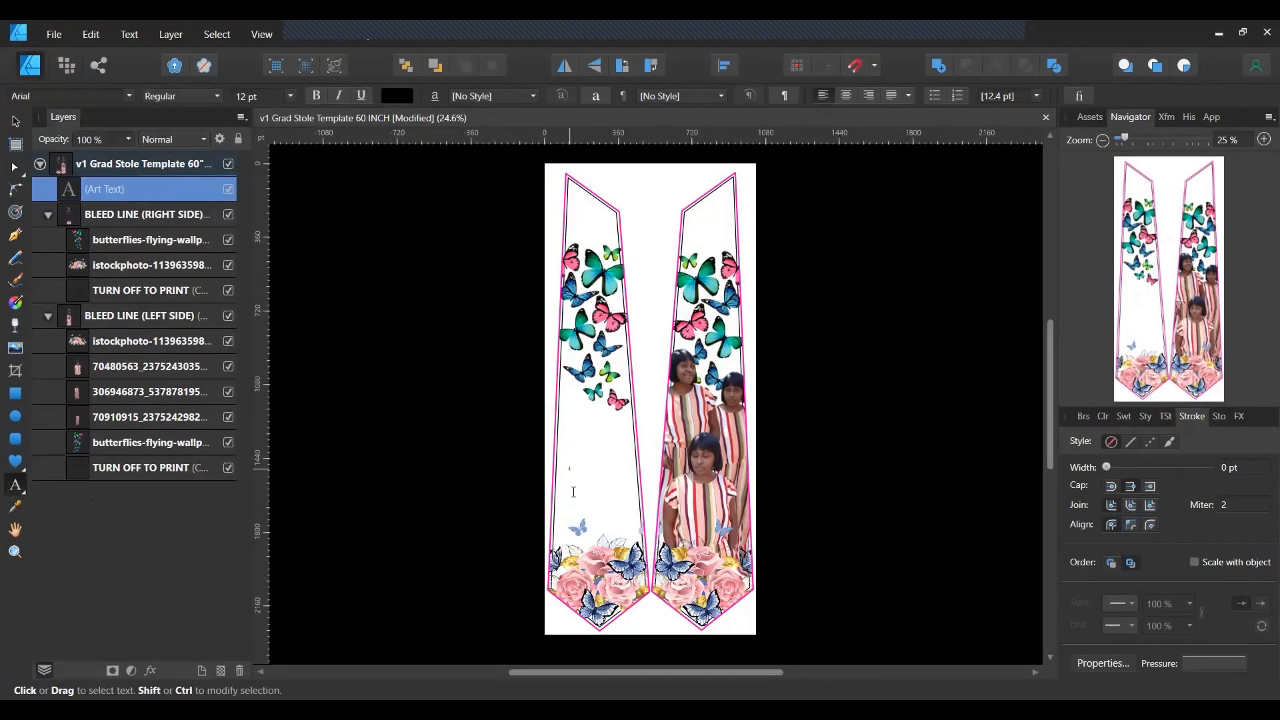
{"action": "left_click_drag", "start_coordinate": [572, 471], "coordinate": [575, 508]}
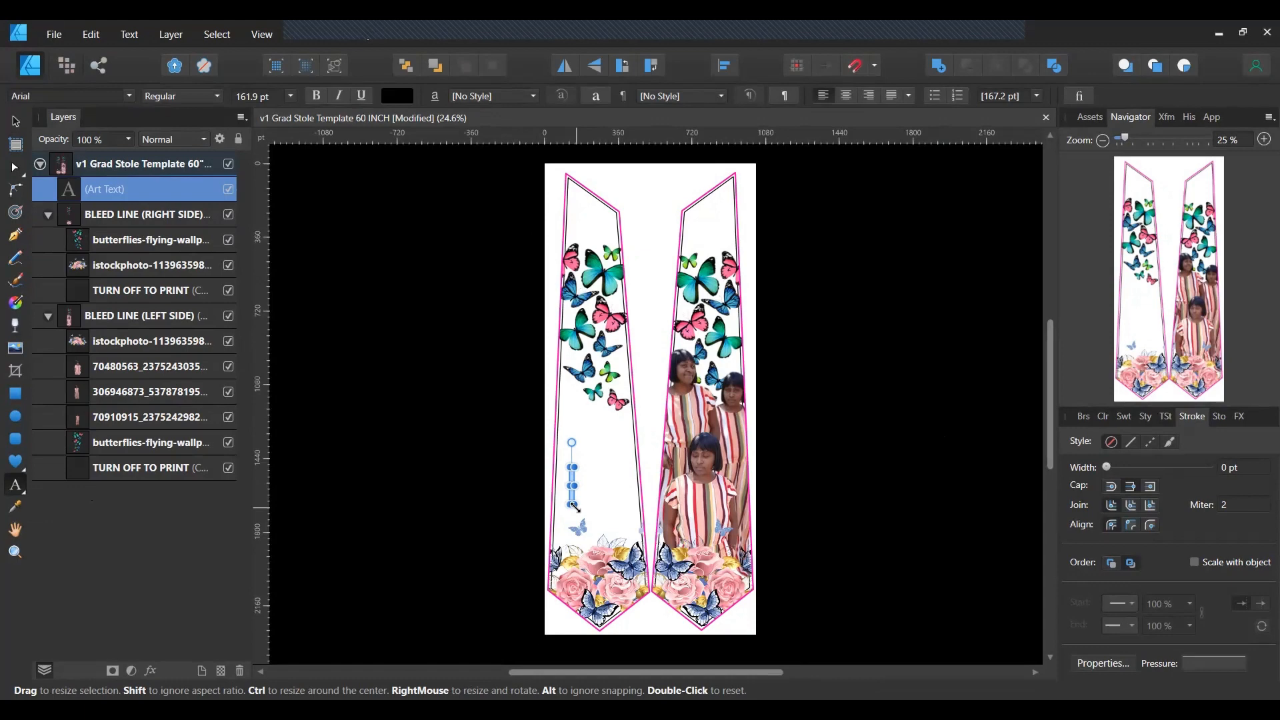
{"action": "left_click_drag", "start_coordinate": [574, 506], "coordinate": [574, 505]}
{"action": "type", "text": "My "}
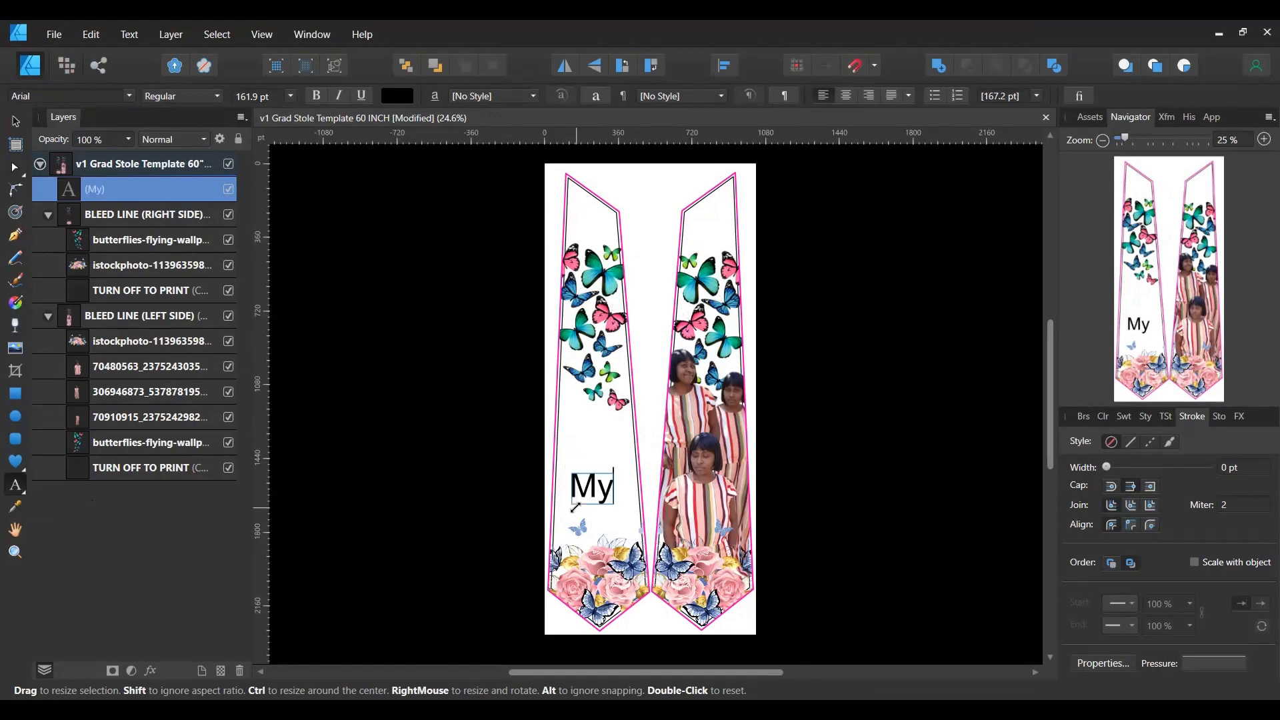
{"action": "type", "text": "God"}
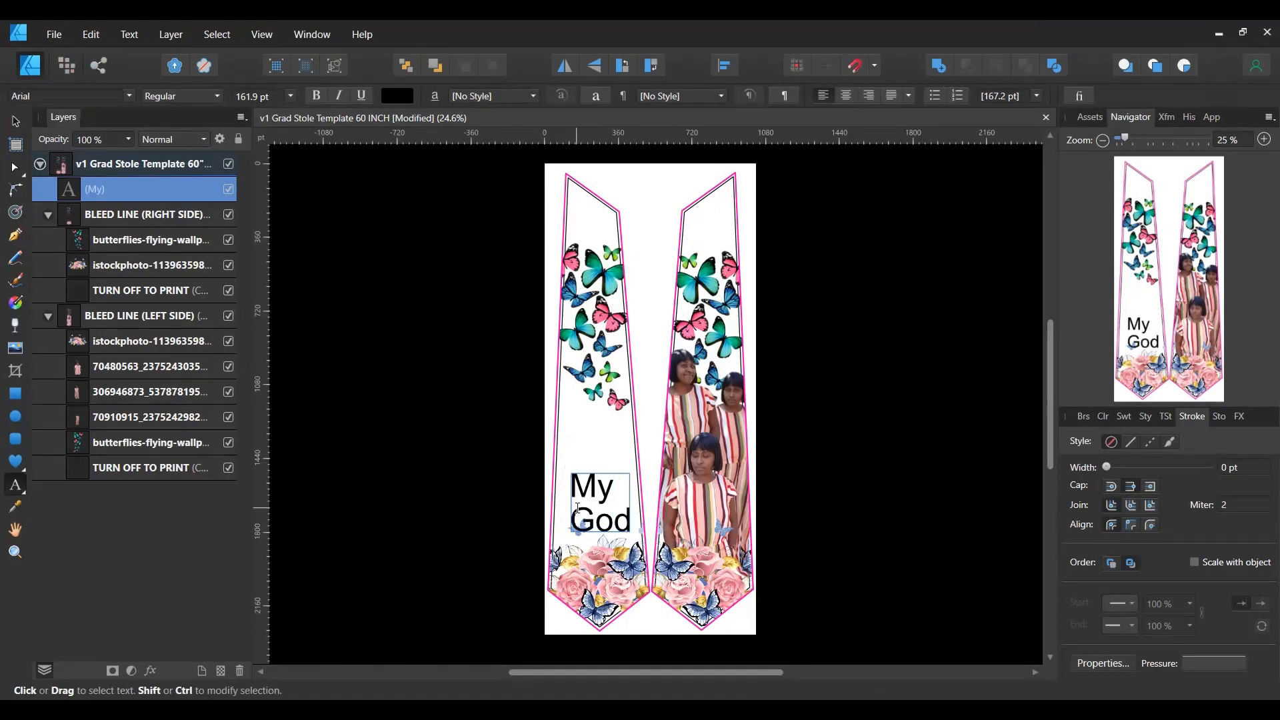
{"action": "key", "text": "Return"}
{"action": "type", "text": "Walked"}
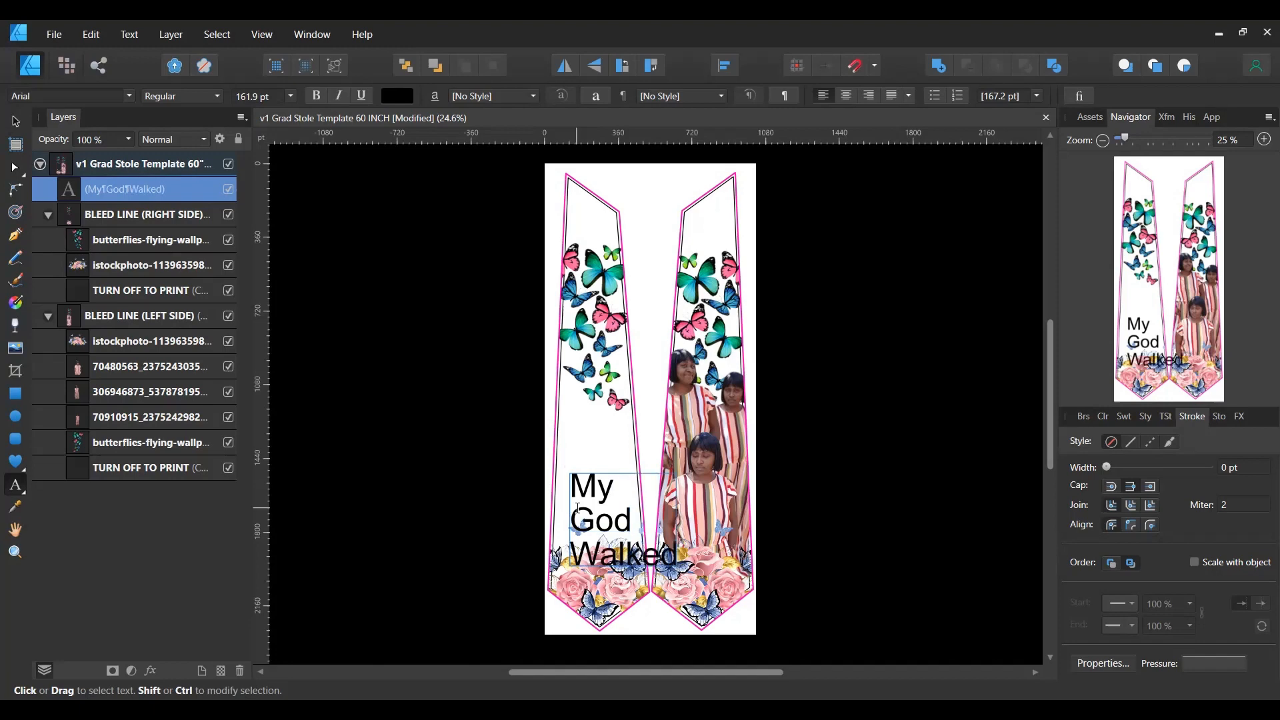
{"action": "key", "text": "Return"}
{"action": "type", "text": "with"}
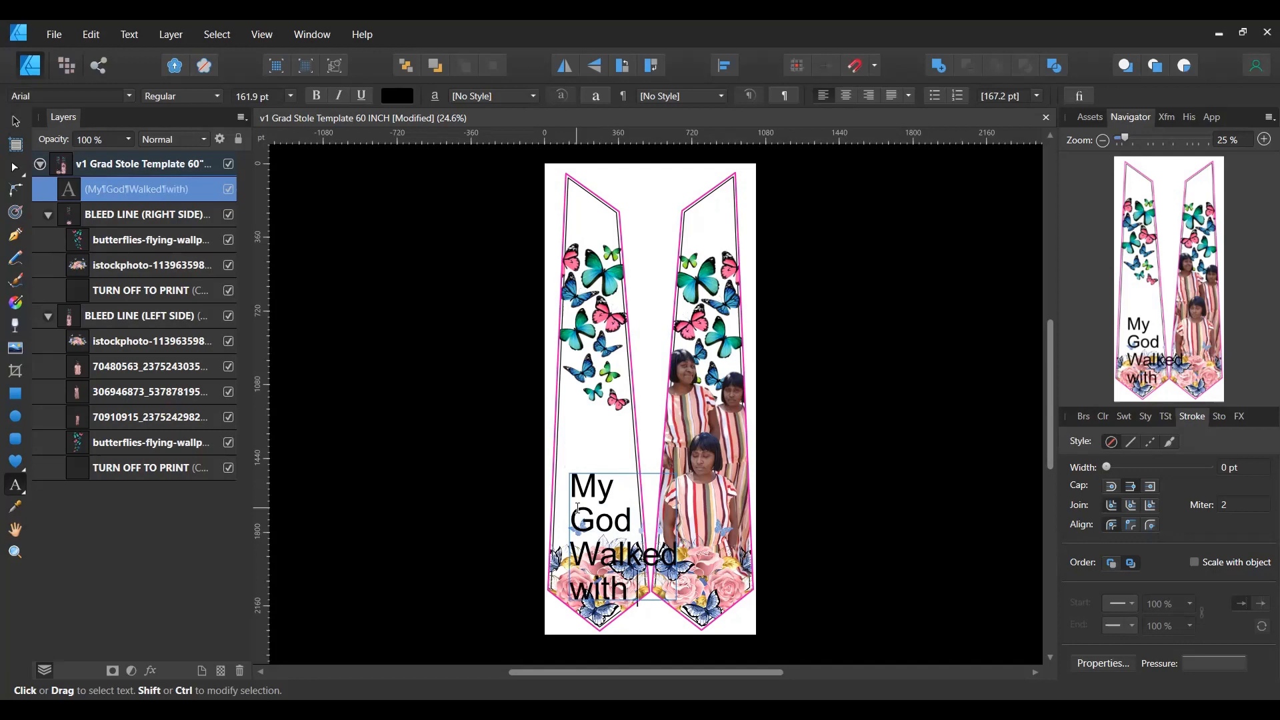
{"action": "type", "text": " Me"}
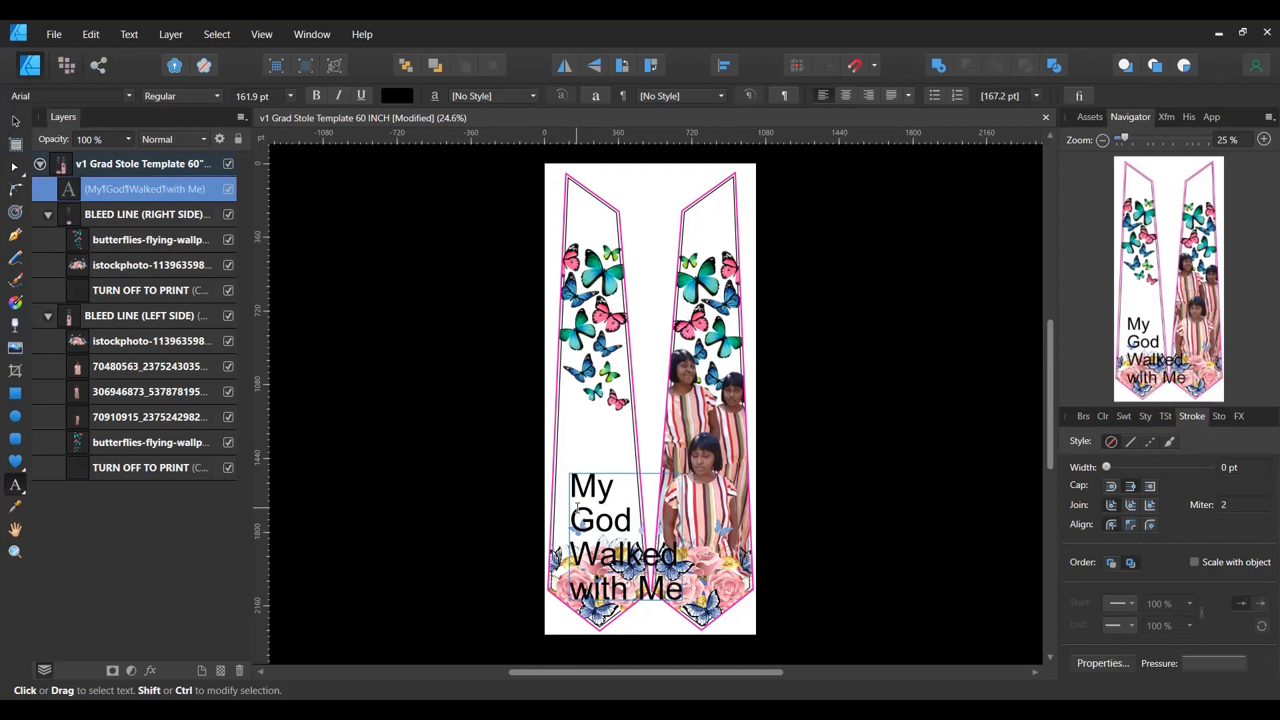
{"action": "key", "text": "Escape"}
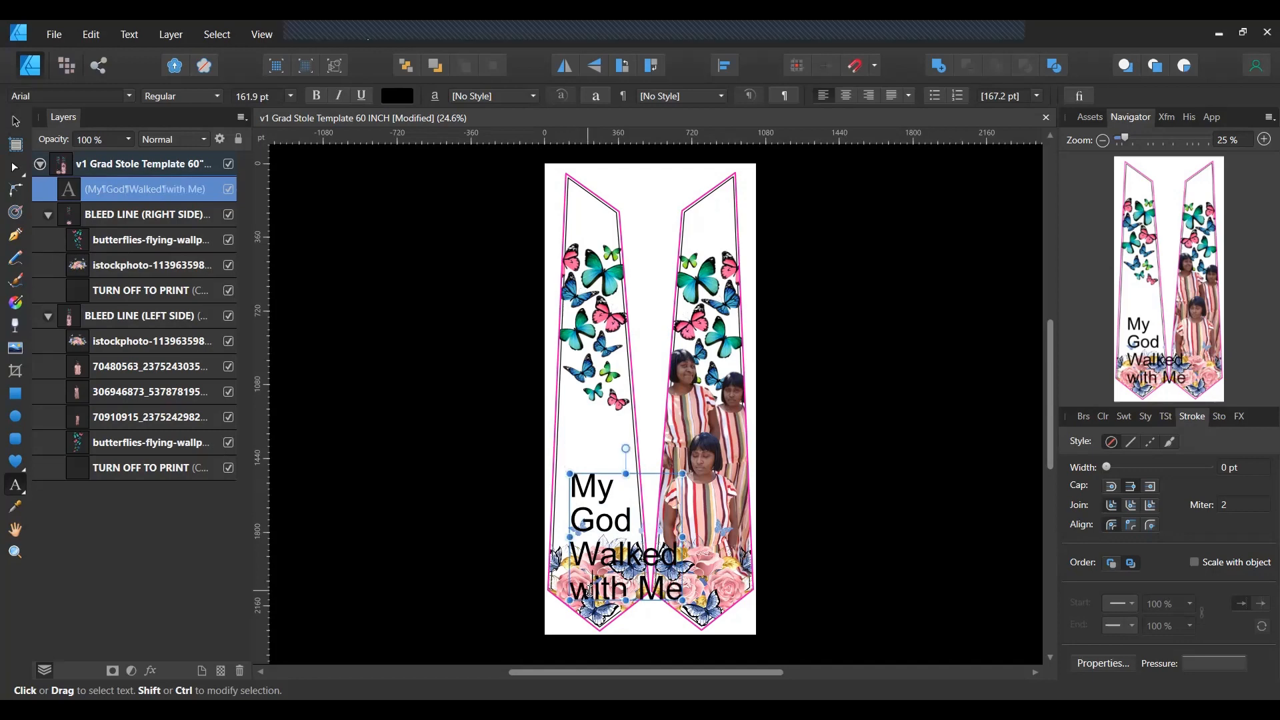
Capitalise 'with' so the text reads 'My God Walked With Me'.
{"action": "left_click", "coordinate": [590, 591]}
{"action": "key", "text": "BackSpace"}
{"action": "type", "text": "W"}
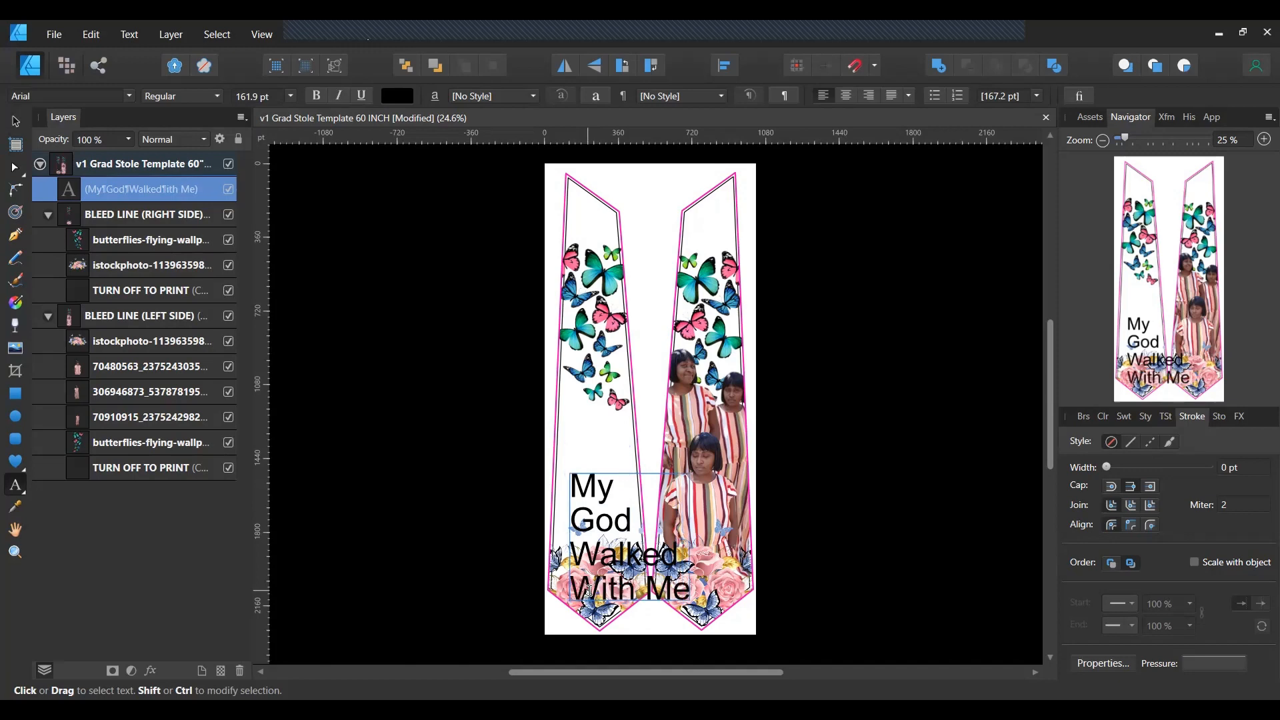
{"action": "key", "text": "Escape"}
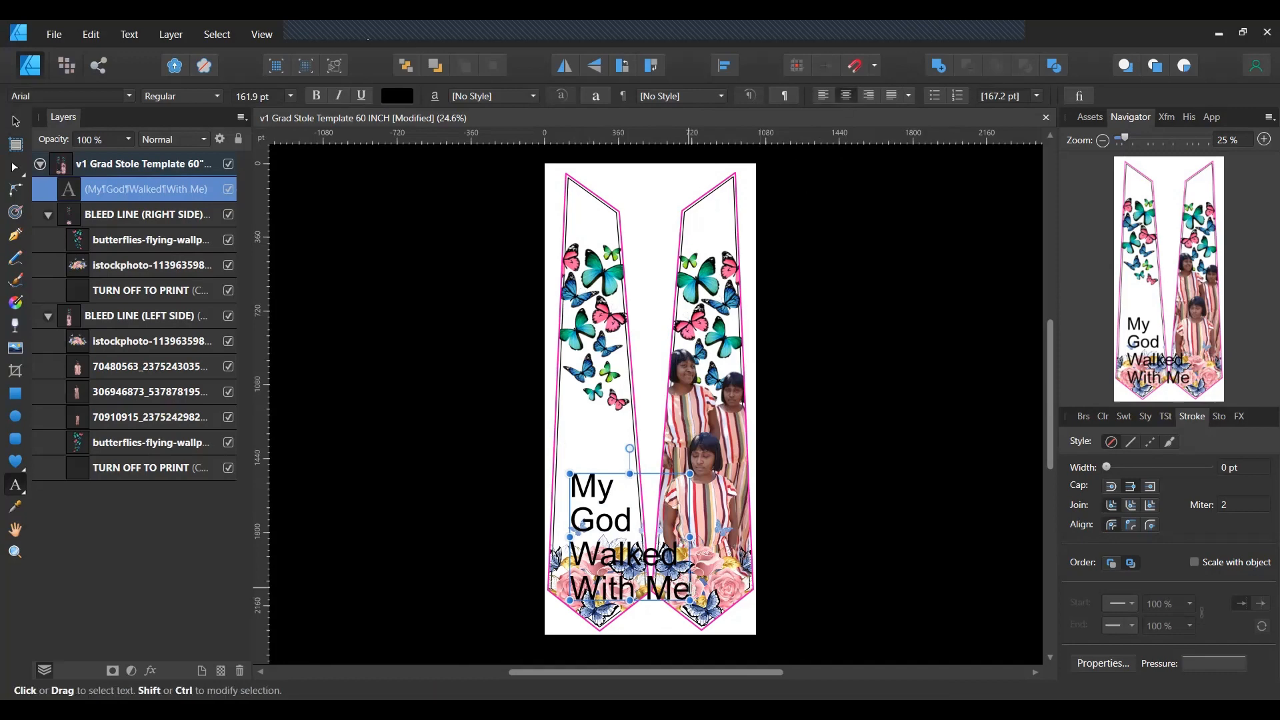
{"action": "double_click", "coordinate": [690, 589]}
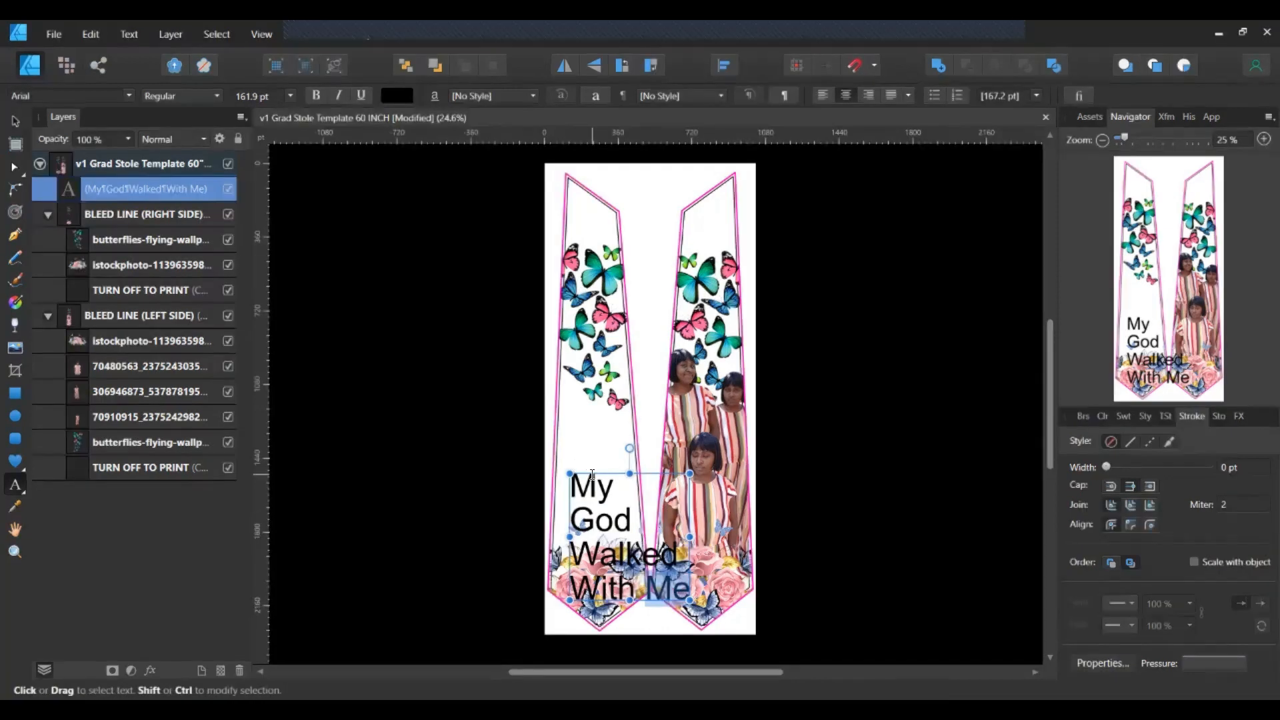
Move the stacked text above the left panel's flowers, centre-align it, and shrink it to 117.2 pt.
{"action": "mouse_move", "coordinate": [594, 465]}
{"action": "left_mouse_down"}
{"action": "mouse_move", "coordinate": [590, 408]}
{"action": "mouse_move", "coordinate": [578, 448]}
{"action": "left_mouse_up"}
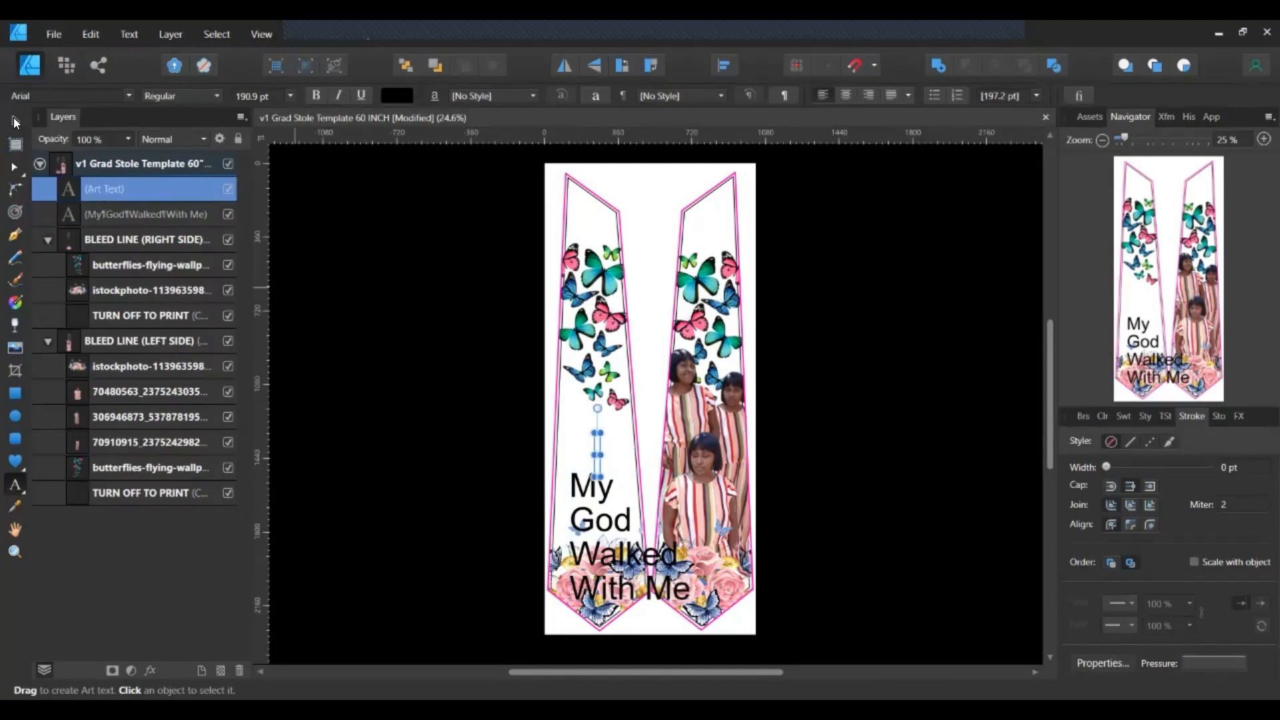
{"action": "key", "text": "Escape"}
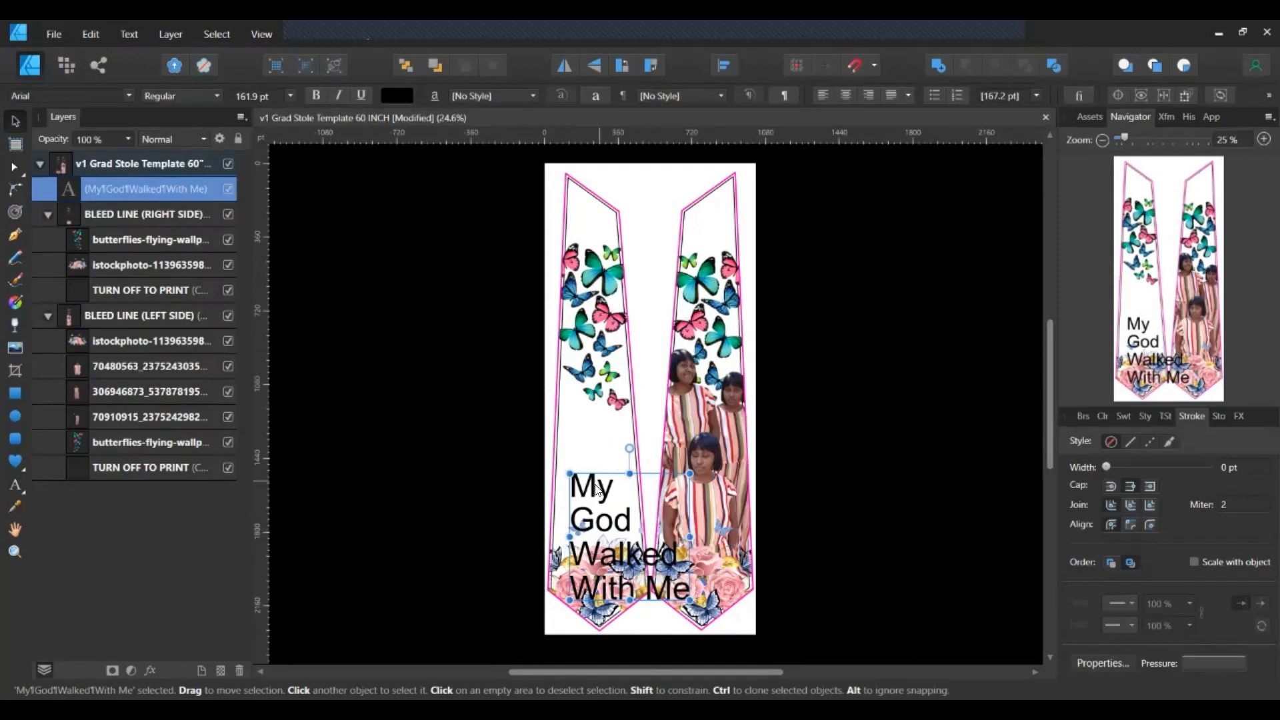
{"action": "left_click_drag", "start_coordinate": [598, 471], "coordinate": [588, 403]}
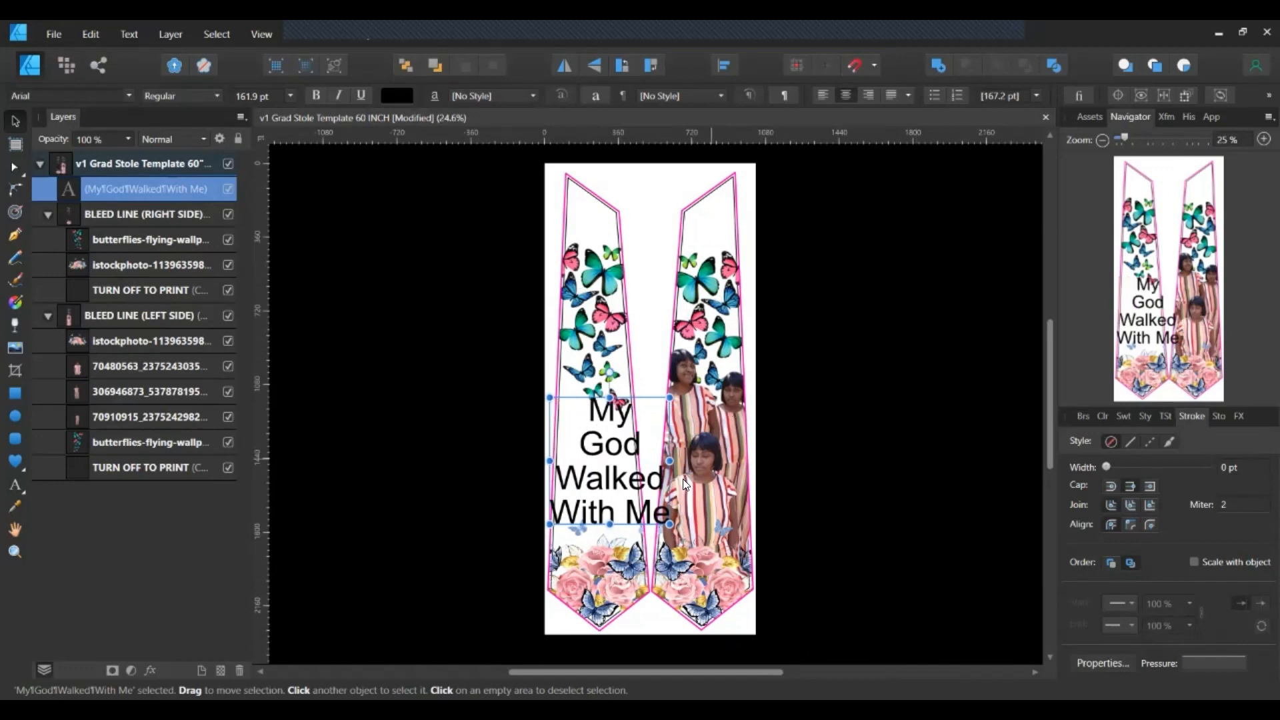
{"action": "left_click_drag", "start_coordinate": [670, 524], "coordinate": [624, 517]}
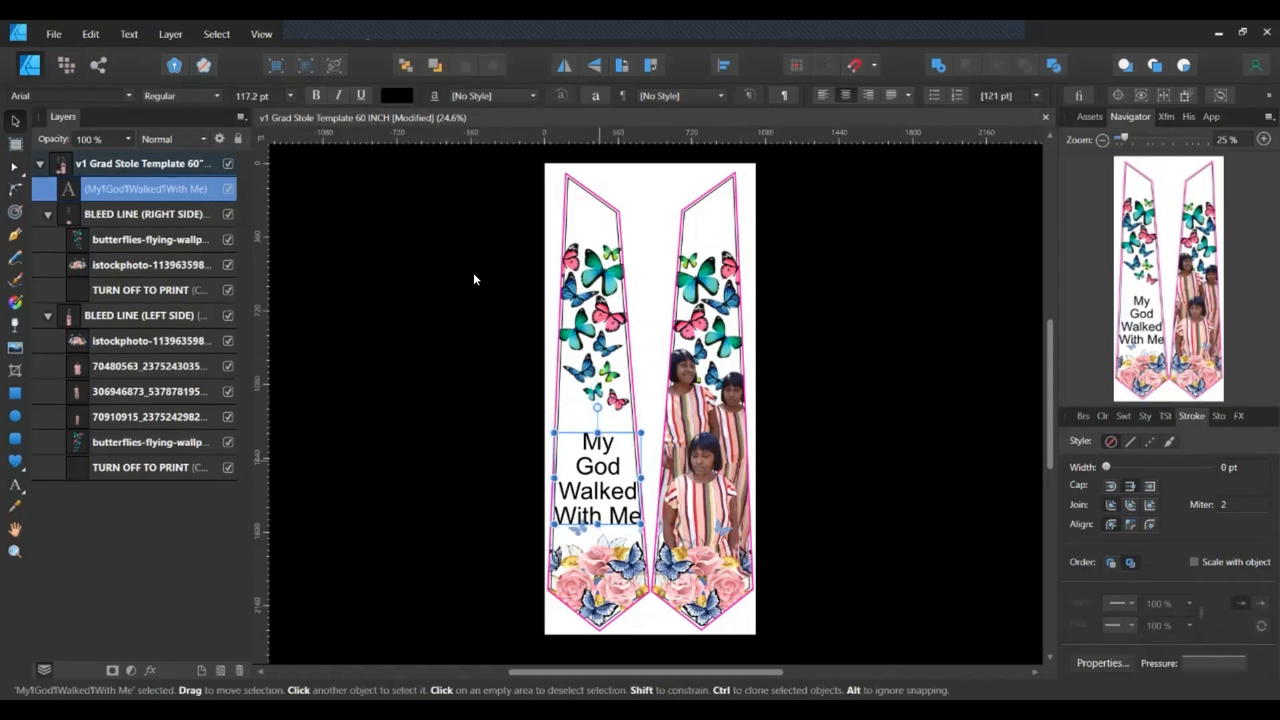
Change the text font to Edwardian Script ITC and enlarge it to about 135.9 pt.
{"action": "left_click", "coordinate": [129, 96]}
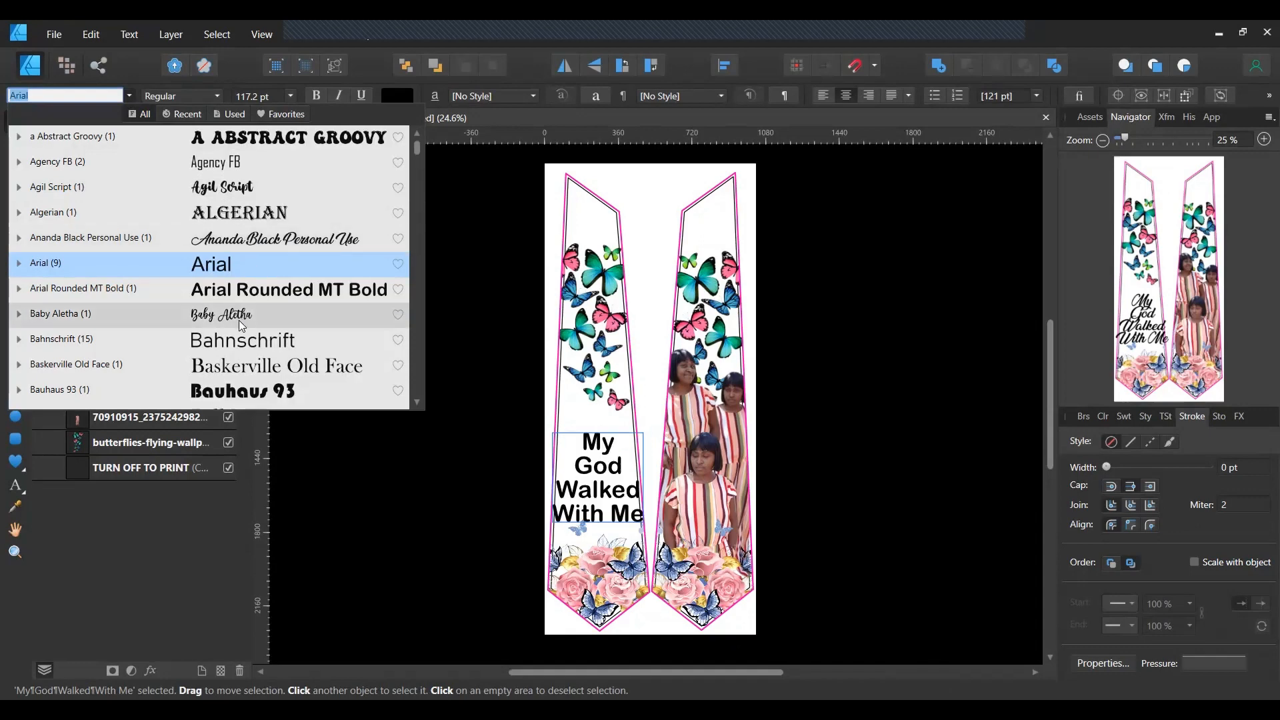
{"action": "scroll", "coordinate": [241, 324], "scroll_direction": "down", "scroll_amount": 3}
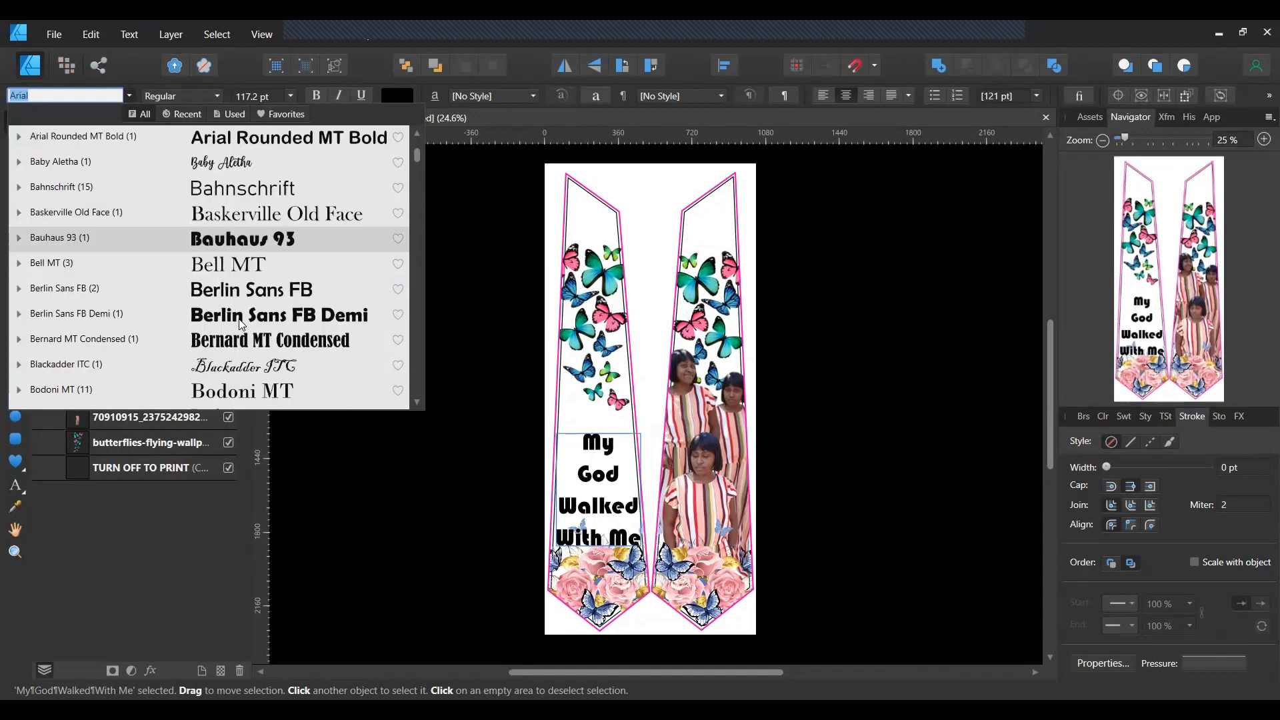
{"action": "scroll", "coordinate": [242, 288], "scroll_direction": "down", "scroll_amount": 3}
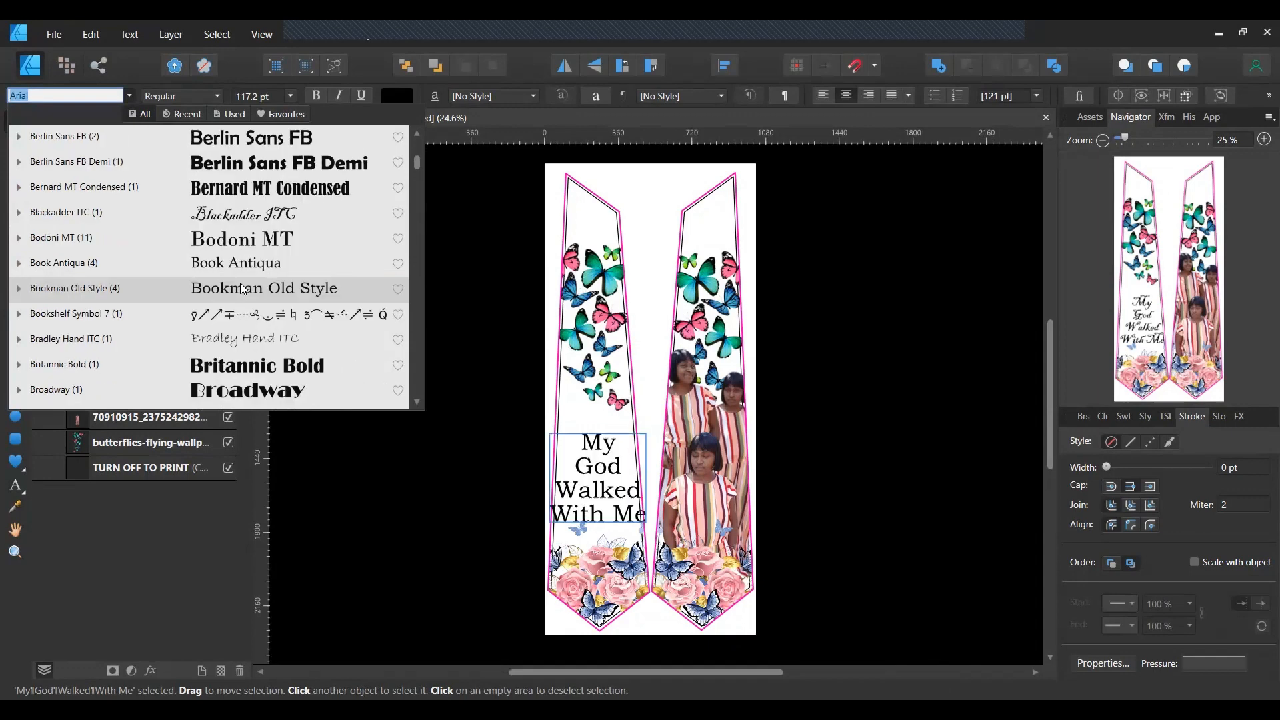
{"action": "scroll", "coordinate": [243, 283], "scroll_direction": "down", "scroll_amount": 4}
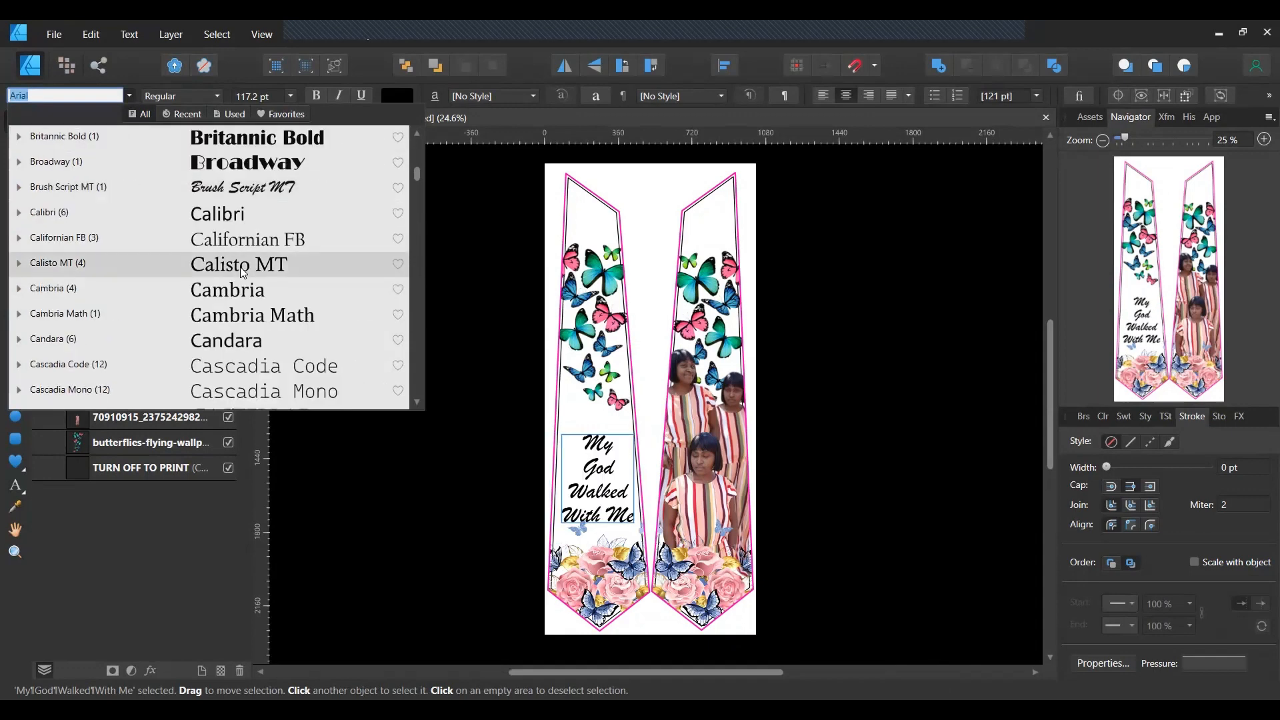
{"action": "scroll", "coordinate": [242, 278], "scroll_direction": "down", "scroll_amount": 3}
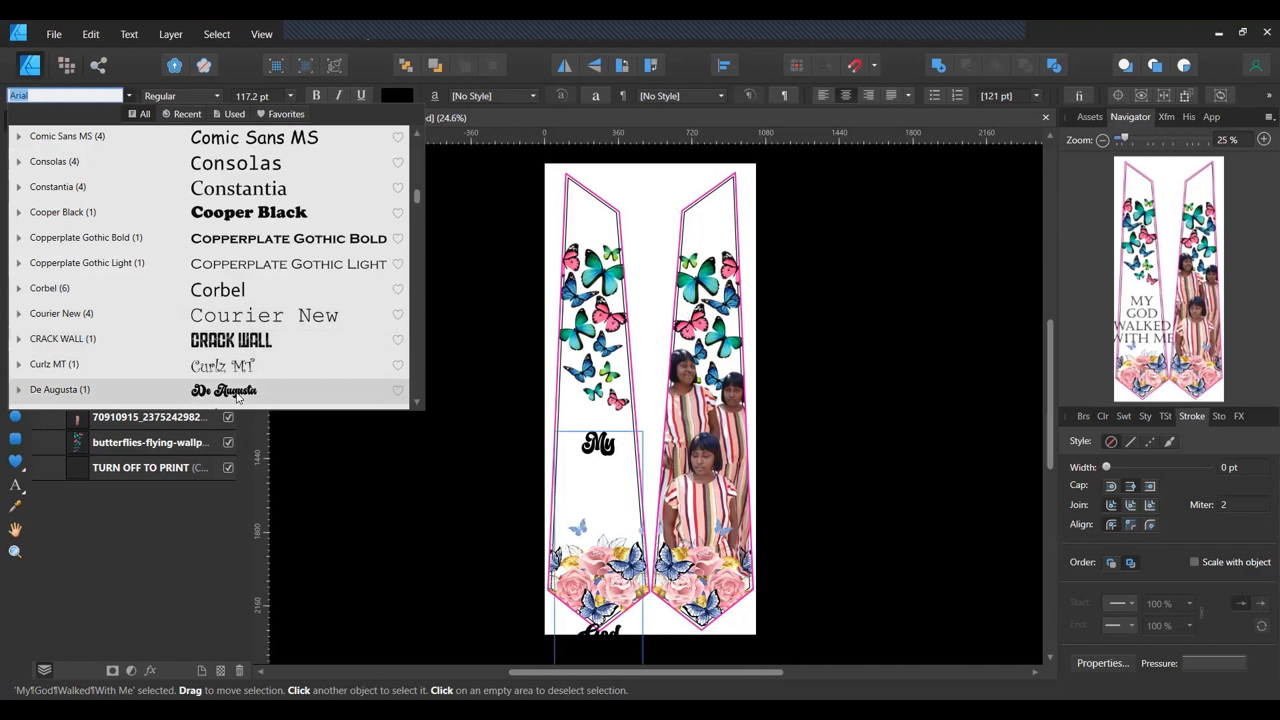
{"action": "scroll", "coordinate": [239, 398], "scroll_direction": "down", "scroll_amount": 2}
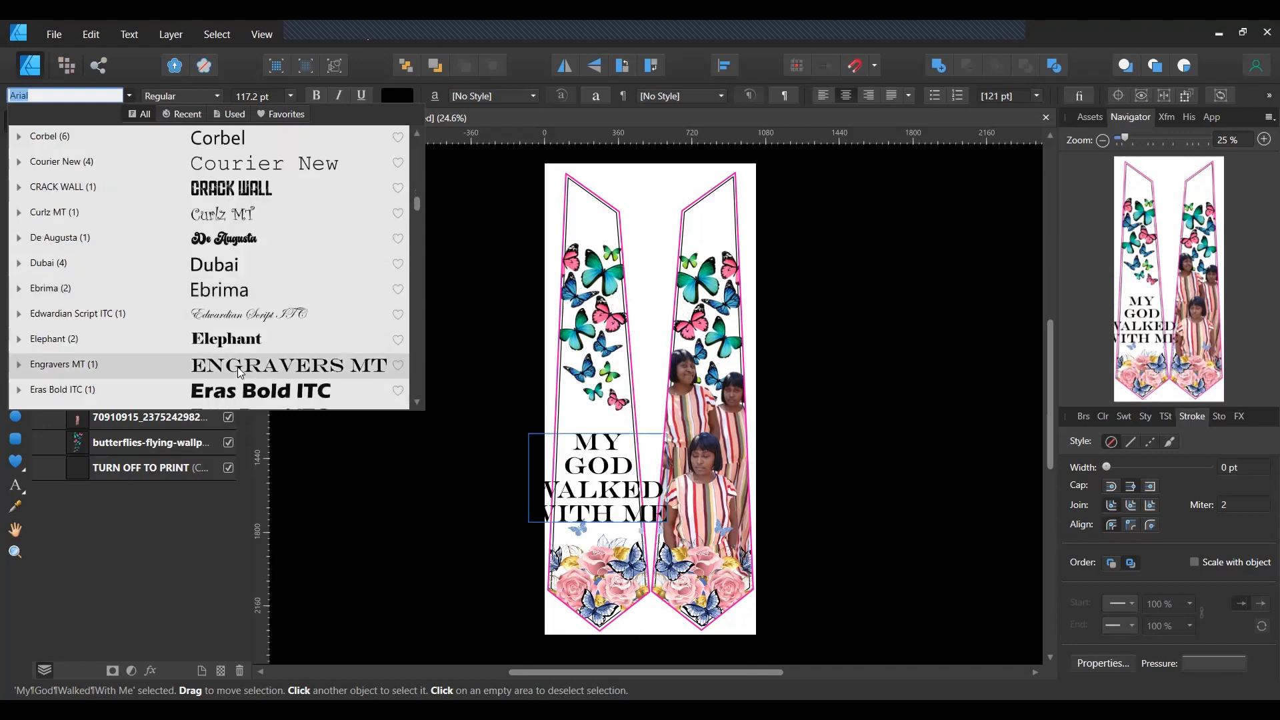
{"action": "left_click", "coordinate": [239, 322]}
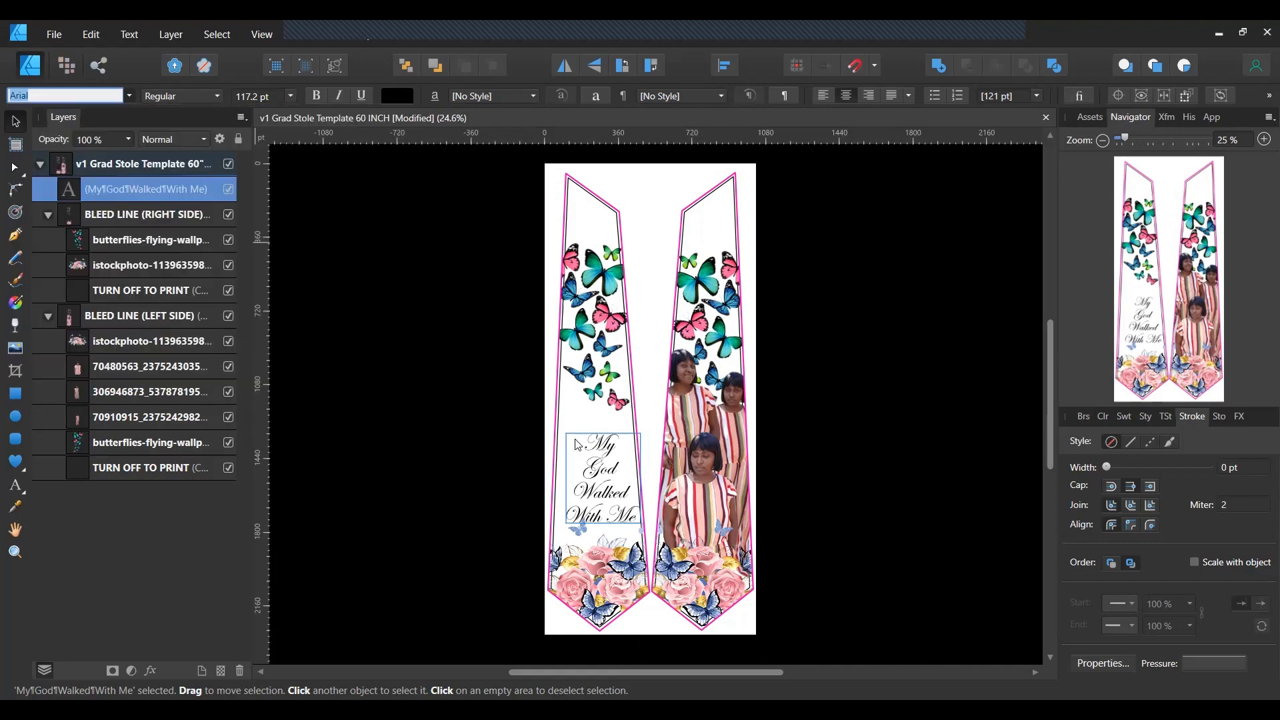
{"action": "left_click_drag", "start_coordinate": [569, 434], "coordinate": [606, 430]}
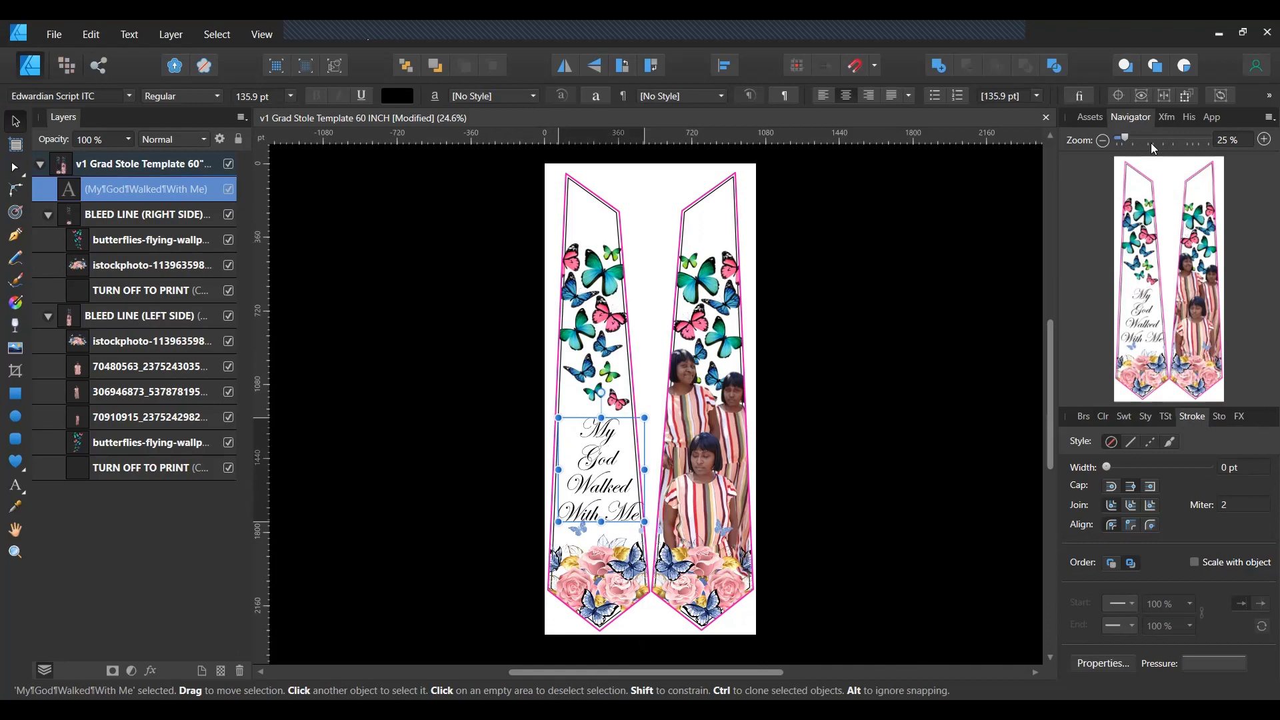
Zoom the view to 50% around the script and nudge the text slightly left.
{"action": "left_click", "coordinate": [1261, 140]}
{"action": "left_click", "coordinate": [1262, 142]}
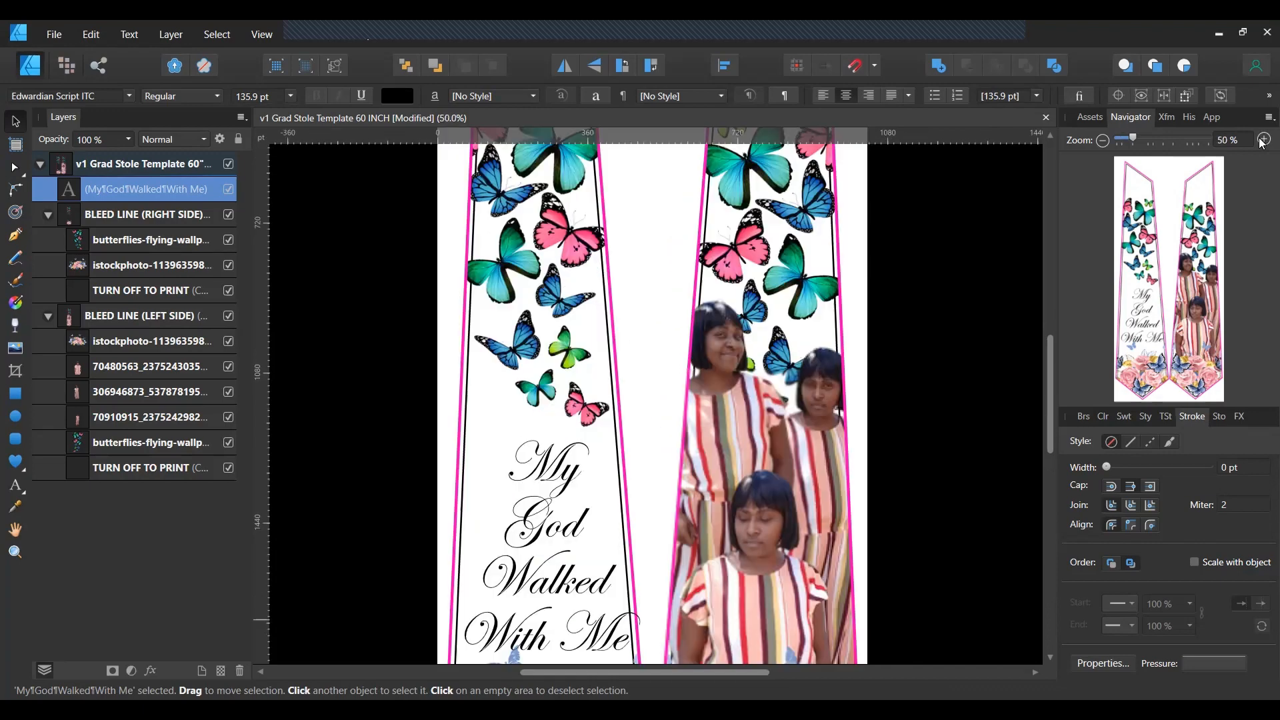
{"action": "scroll", "coordinate": [775, 300], "scroll_direction": "down", "scroll_amount": 2}
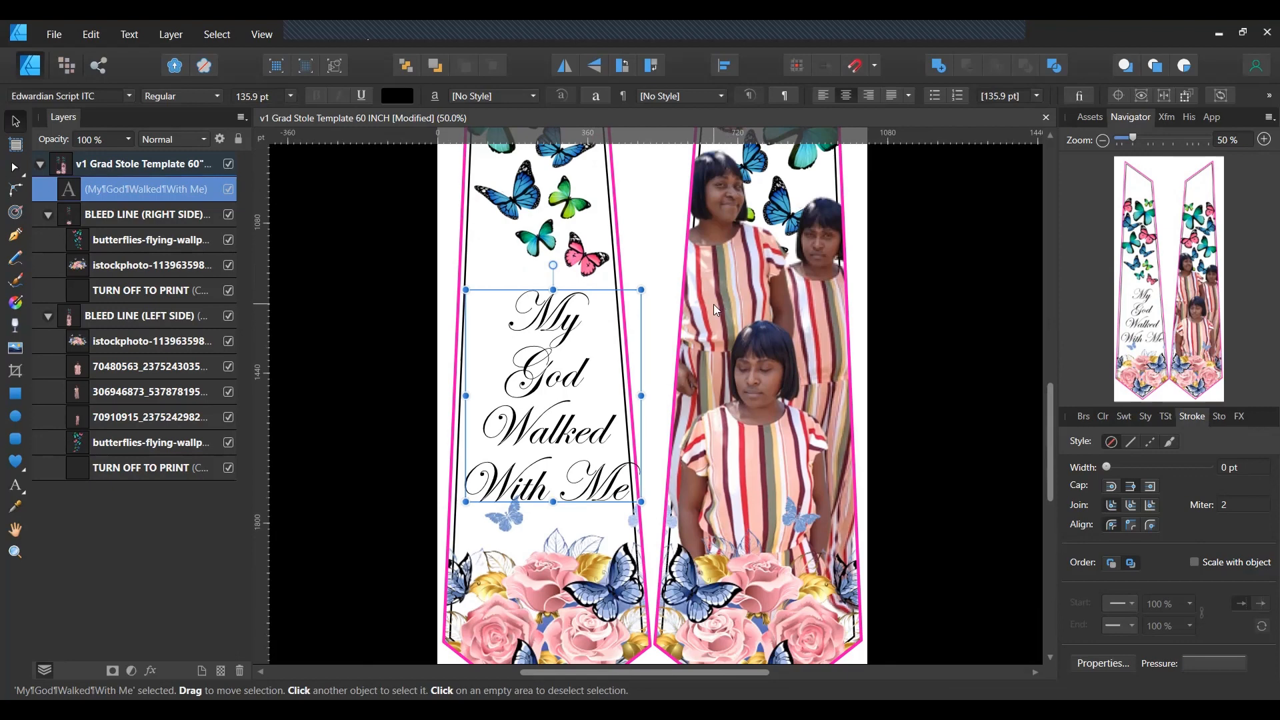
{"action": "left_click_drag", "start_coordinate": [581, 434], "coordinate": [572, 433]}
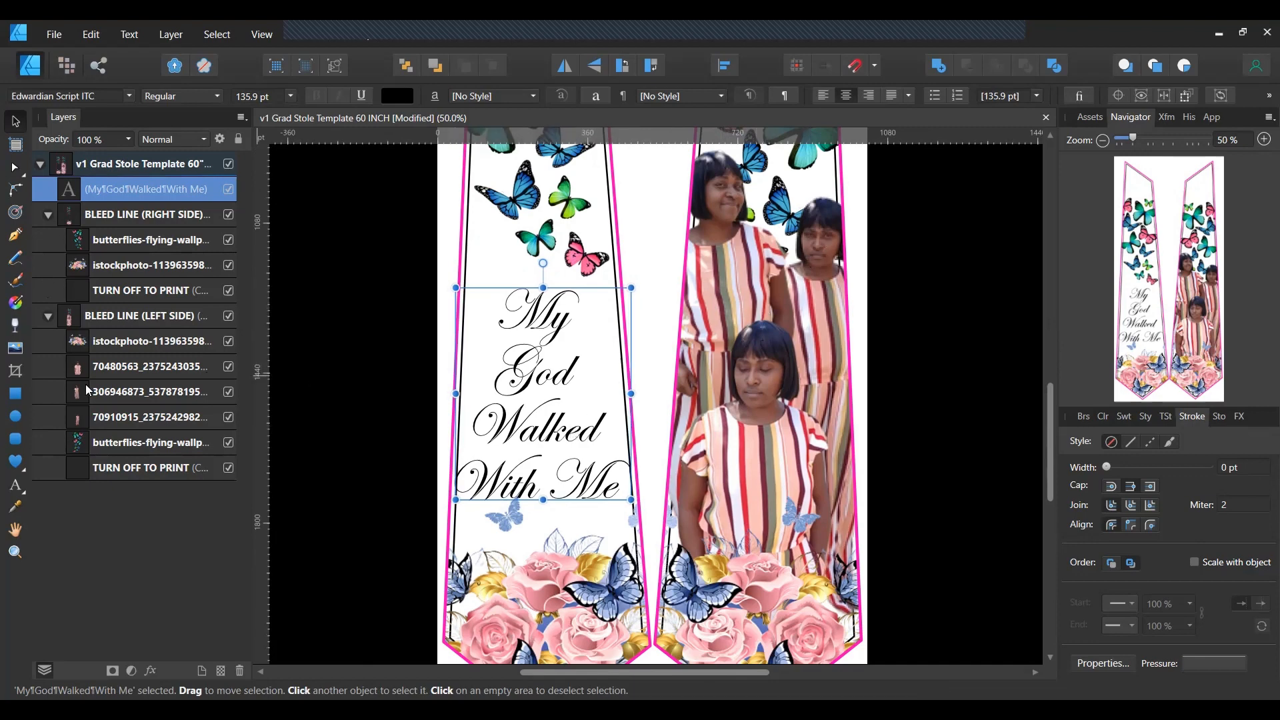
Delete the extra striped-dress photo copies, keeping one, and move the right panel's butterflies up.
{"action": "left_click", "coordinate": [101, 391]}
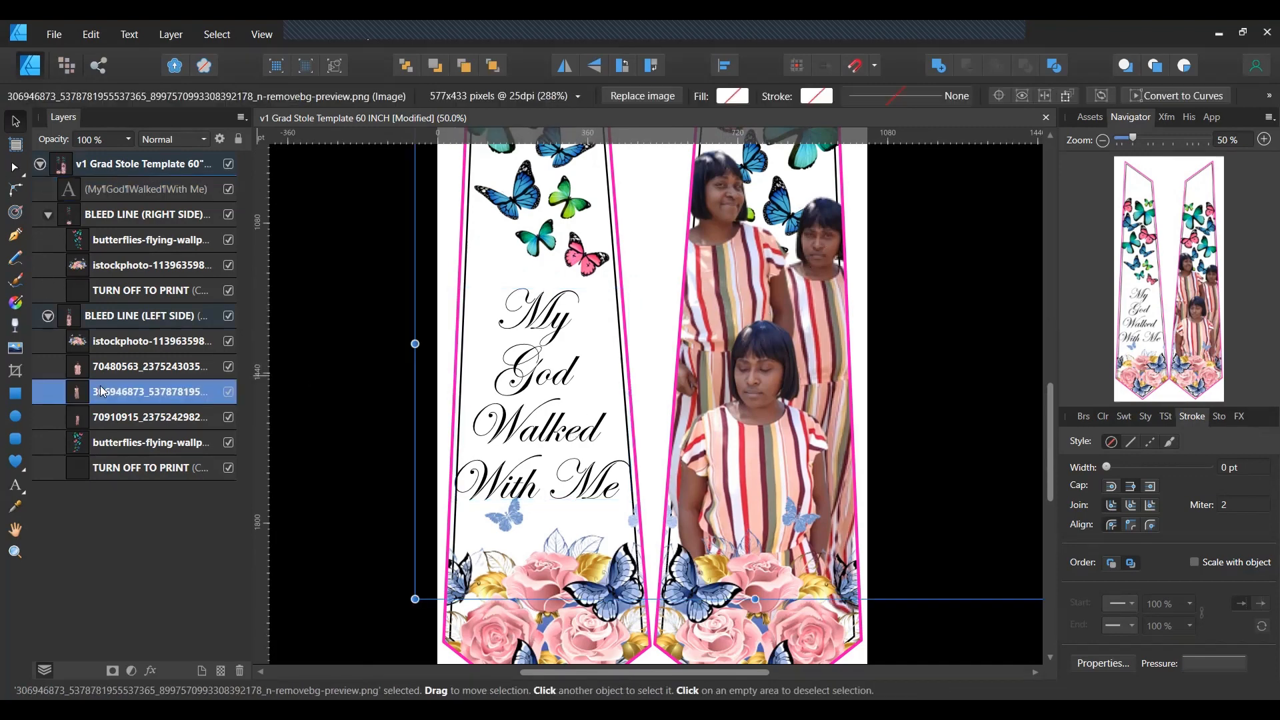
{"action": "mouse_move", "coordinate": [935, 454]}
{"action": "left_mouse_down"}
{"action": "mouse_move", "coordinate": [893, 444]}
{"action": "mouse_move", "coordinate": [938, 462]}
{"action": "left_mouse_up"}
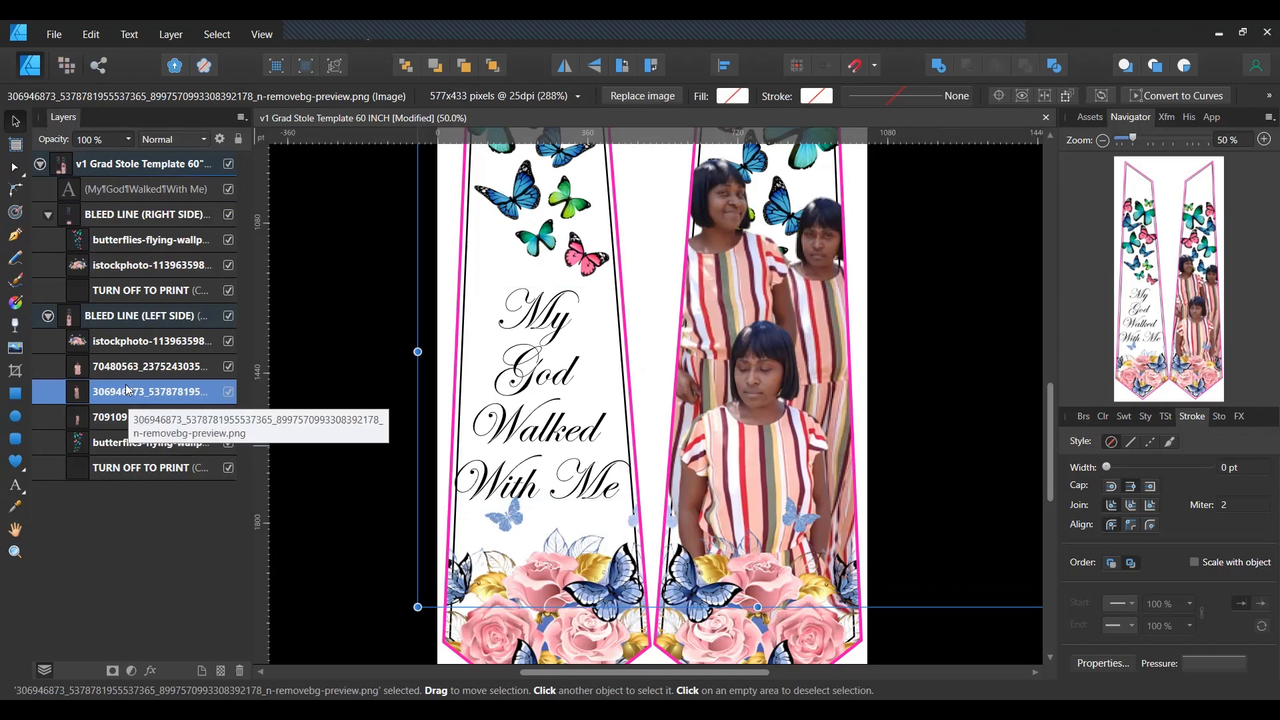
{"action": "key", "text": "Delete"}
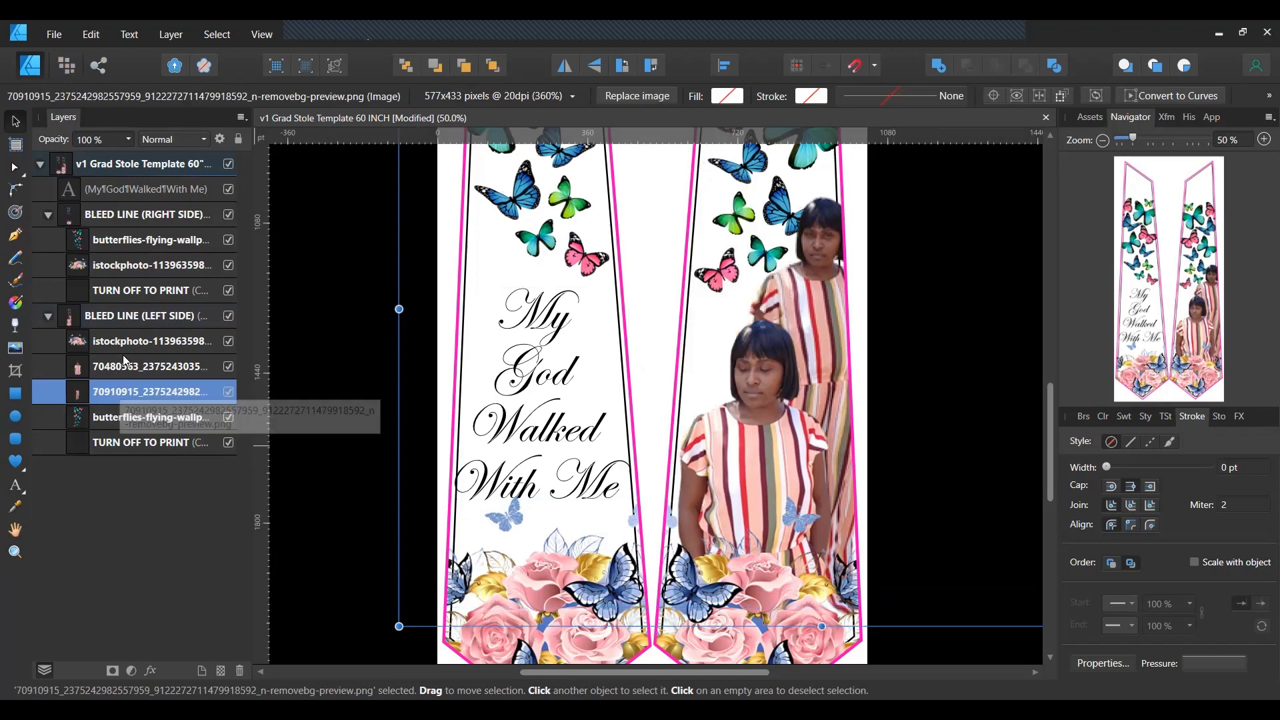
{"action": "double_click", "coordinate": [106, 391]}
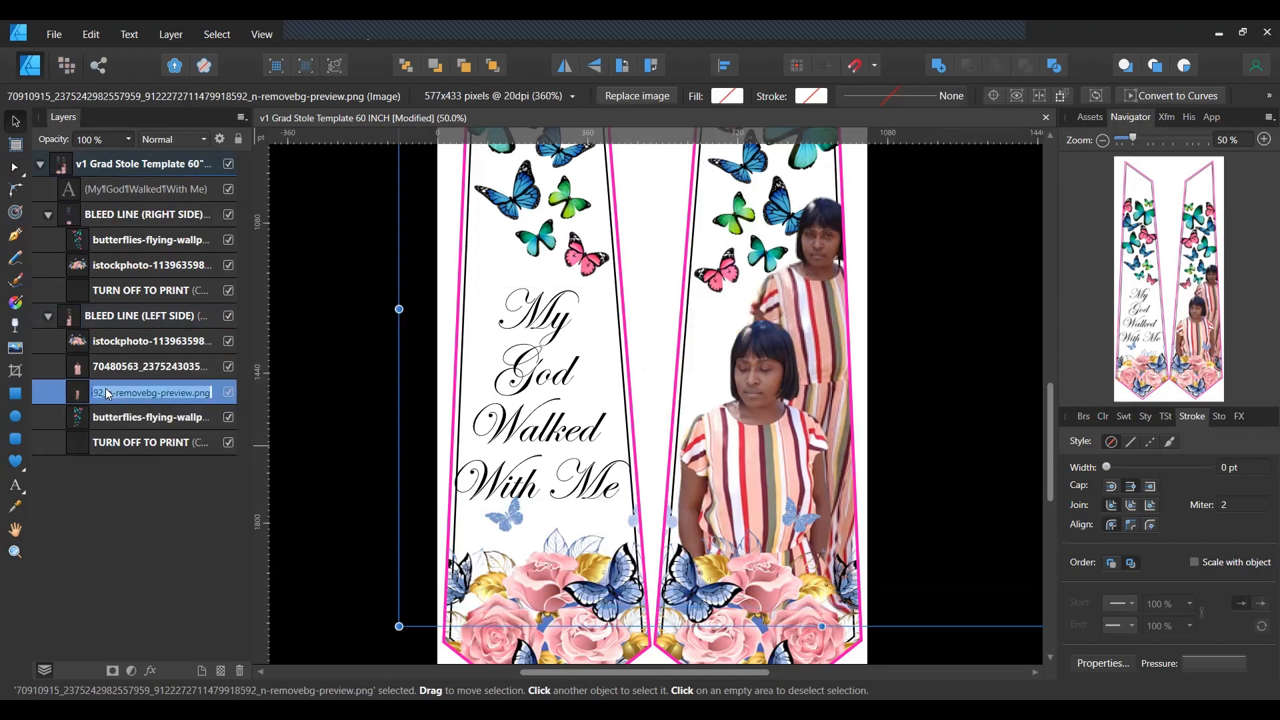
{"action": "key", "text": "BackSpace"}
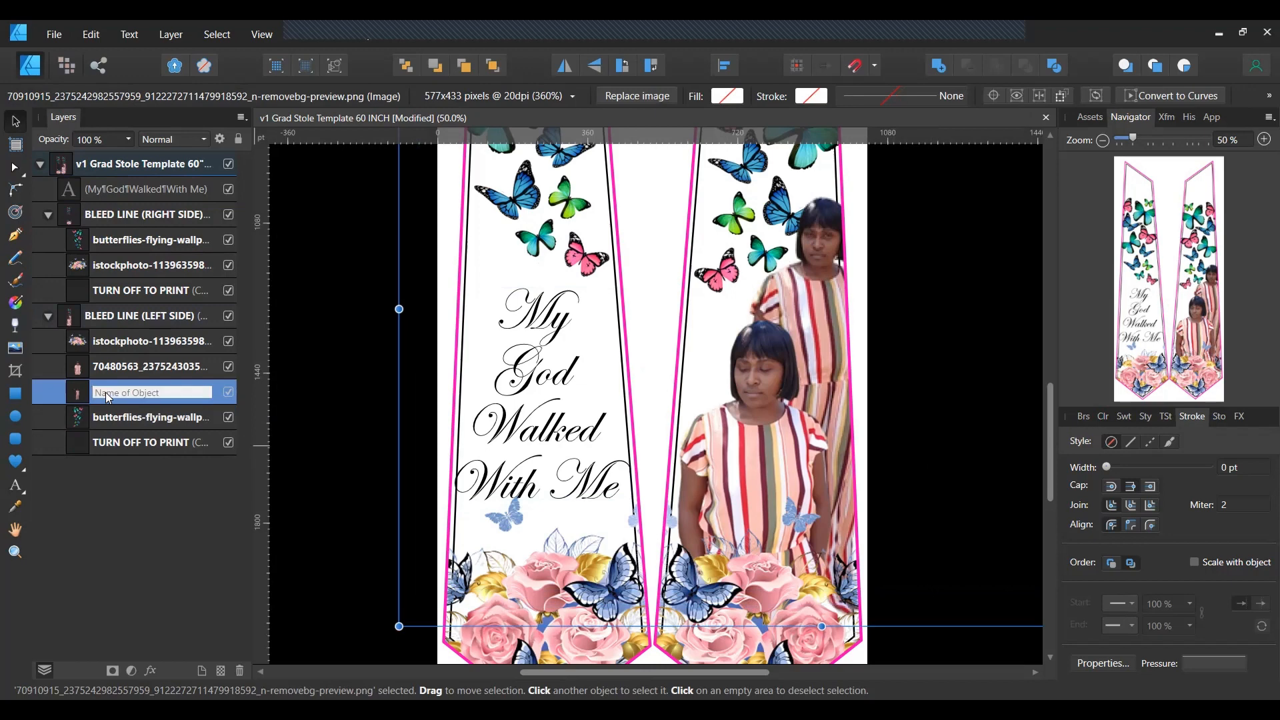
{"action": "left_click", "coordinate": [56, 399]}
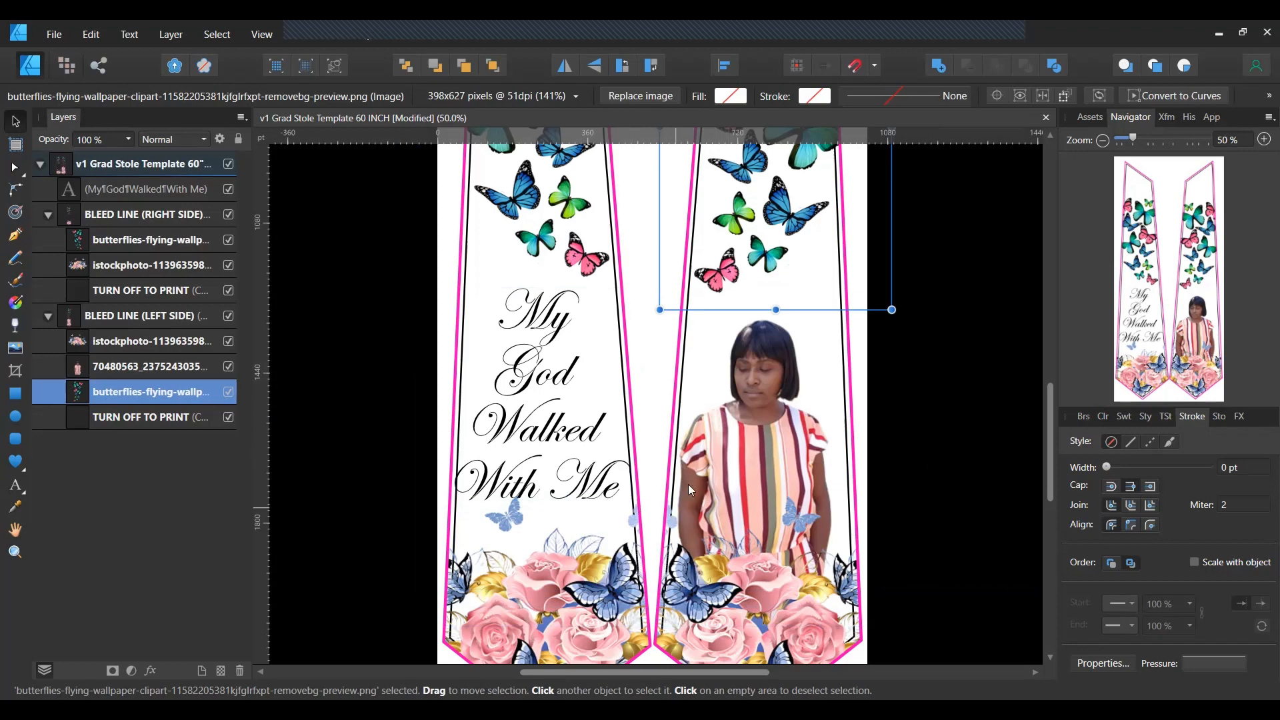
{"action": "left_click_drag", "start_coordinate": [765, 249], "coordinate": [773, 222]}
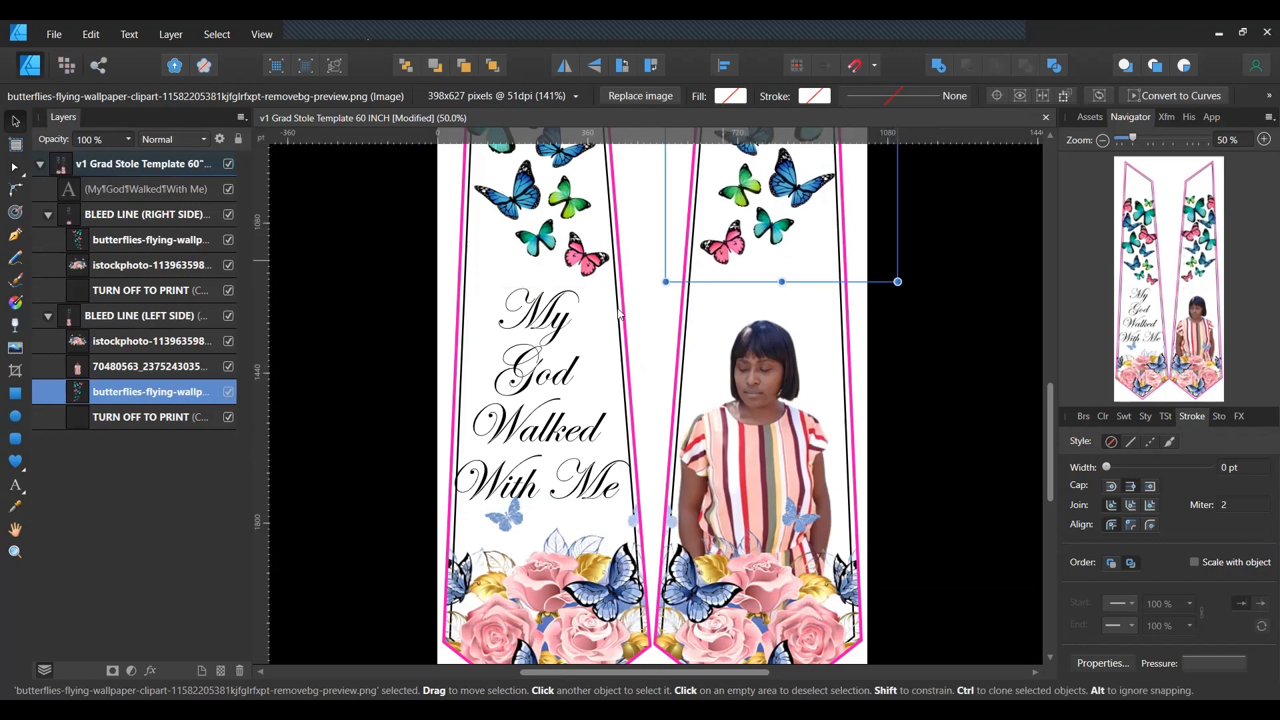
Enlarge the script text slightly and shift it a little left and down.
{"action": "left_click", "coordinate": [532, 368]}
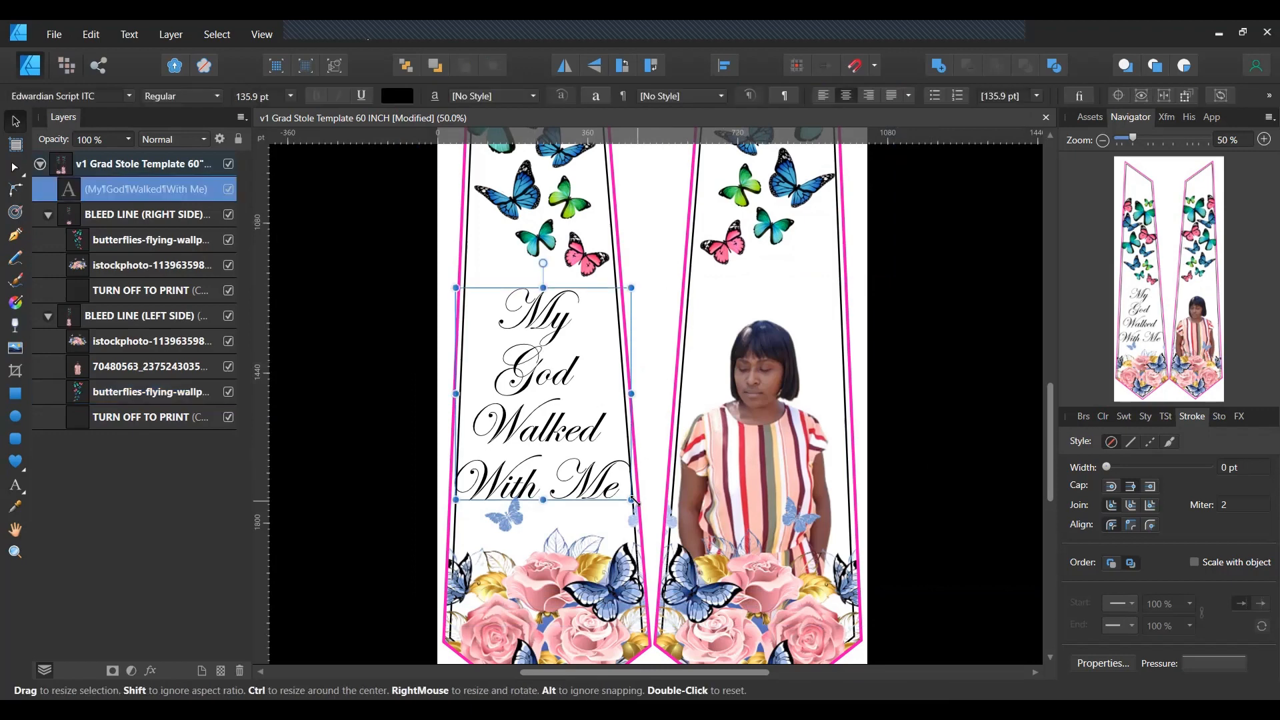
{"action": "left_click_drag", "start_coordinate": [633, 505], "coordinate": [638, 507]}
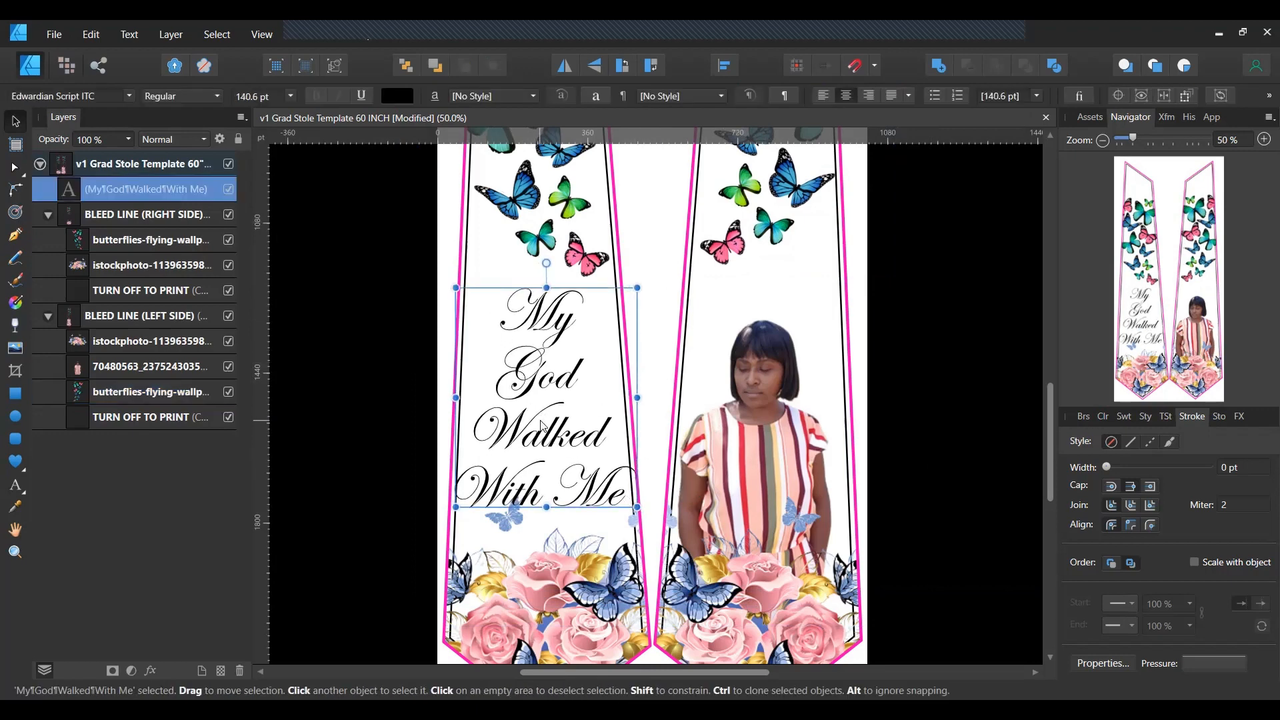
{"action": "mouse_move", "coordinate": [549, 422]}
{"action": "left_mouse_down"}
{"action": "mouse_move", "coordinate": [583, 421]}
{"action": "mouse_move", "coordinate": [512, 421]}
{"action": "mouse_move", "coordinate": [574, 422]}
{"action": "mouse_move", "coordinate": [539, 422]}
{"action": "mouse_move", "coordinate": [541, 434]}
{"action": "left_mouse_up"}
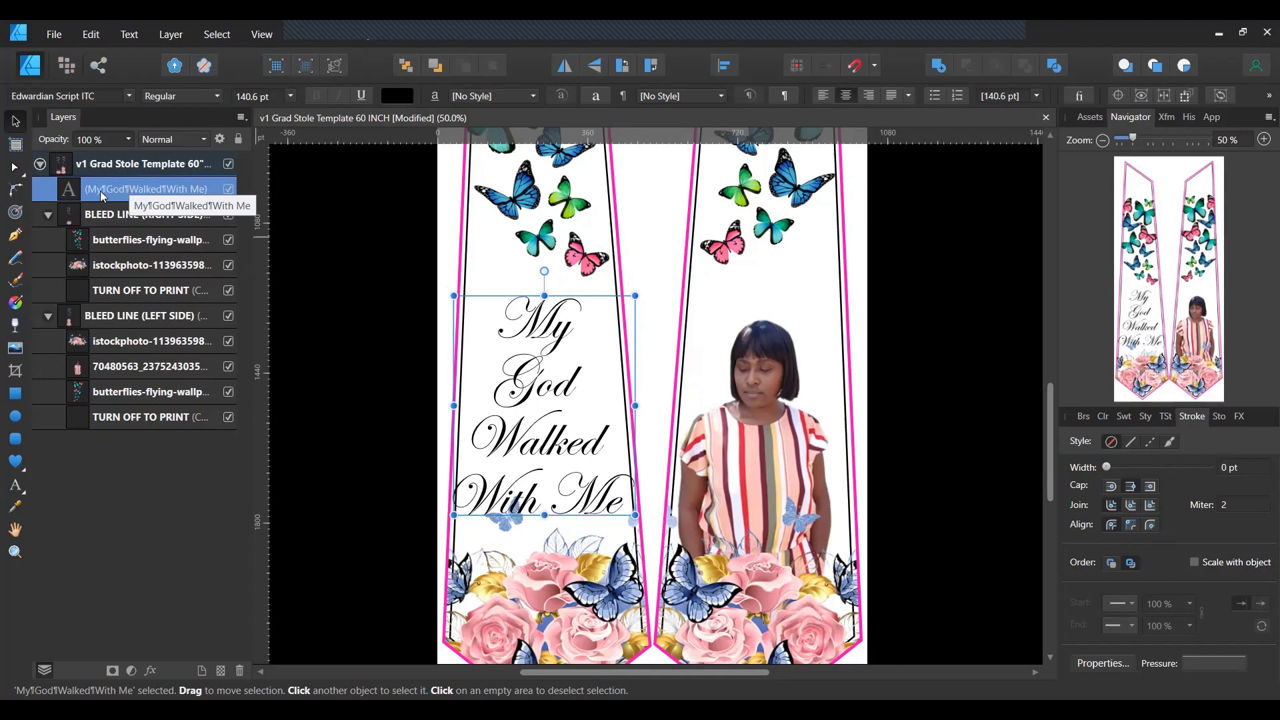
Move the text layer into BLEED LINE (RIGHT SIDE) below the butterflies and resize it to about 140.5 pt.
{"action": "left_click_drag", "start_coordinate": [95, 187], "coordinate": [118, 263]}
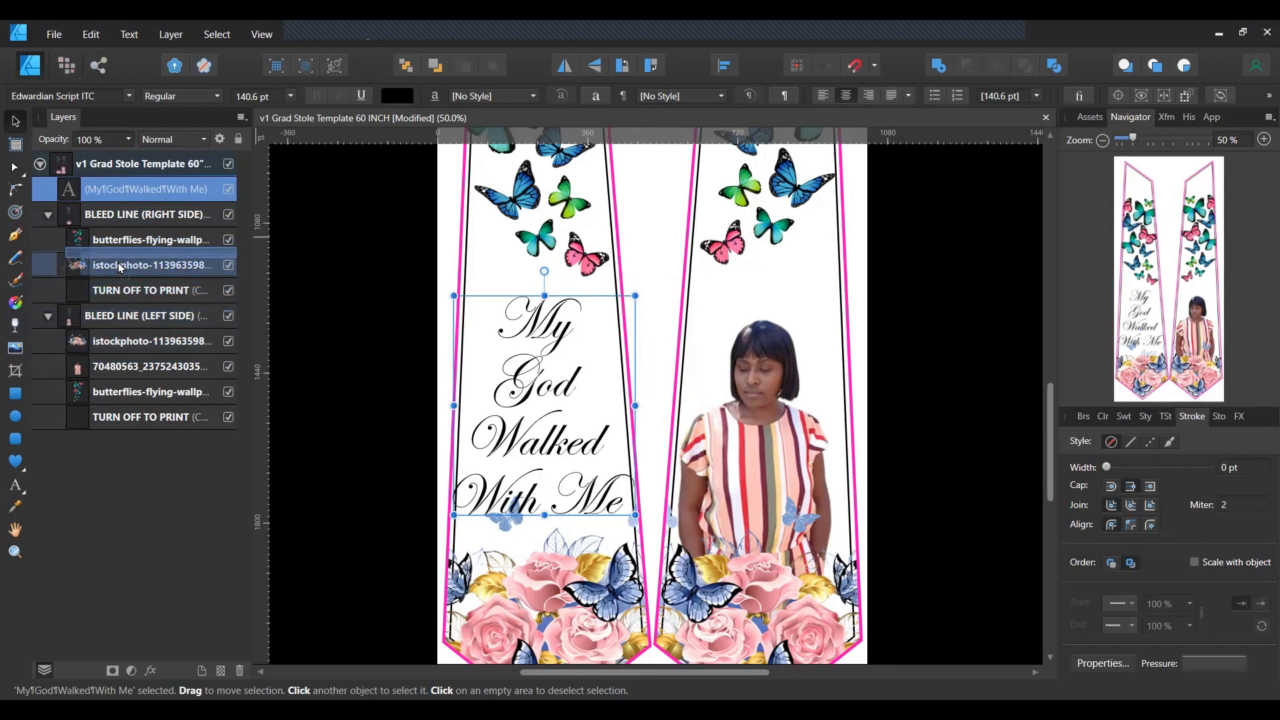
{"action": "left_click_drag", "start_coordinate": [118, 262], "coordinate": [118, 263]}
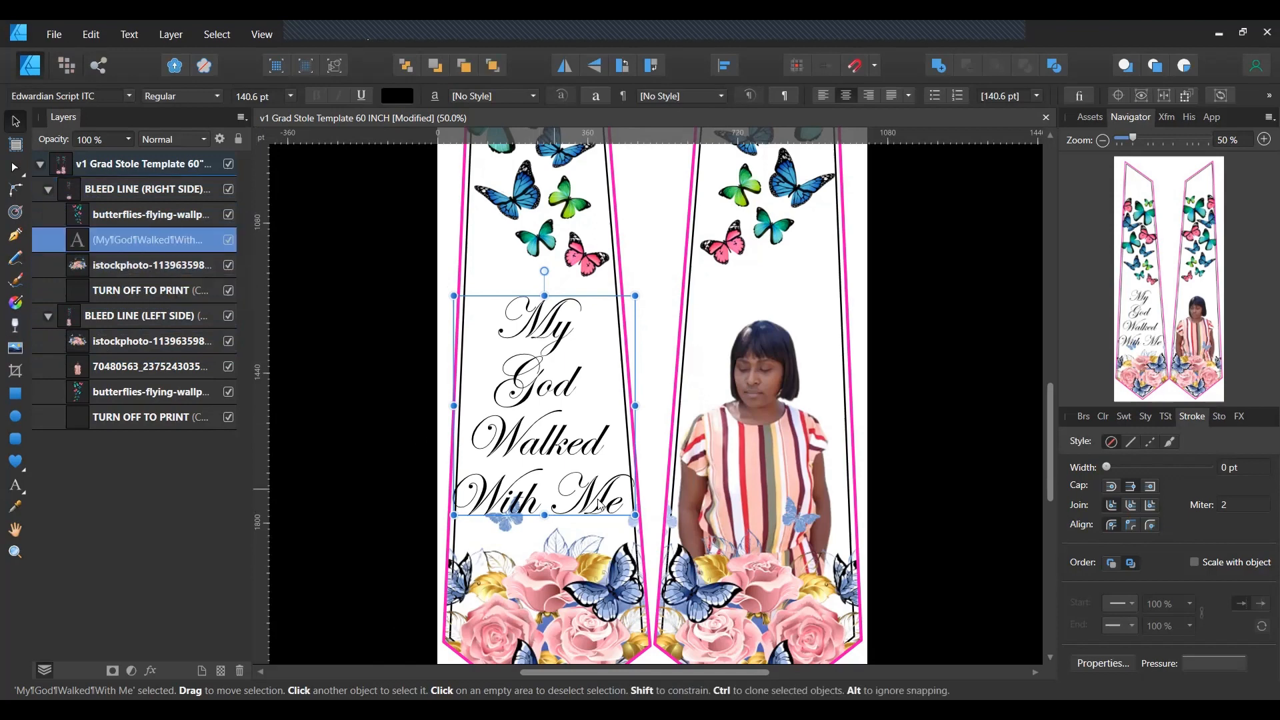
{"action": "mouse_move", "coordinate": [632, 515]}
{"action": "left_mouse_down"}
{"action": "mouse_move", "coordinate": [670, 553]}
{"action": "mouse_move", "coordinate": [640, 505]}
{"action": "left_mouse_up"}
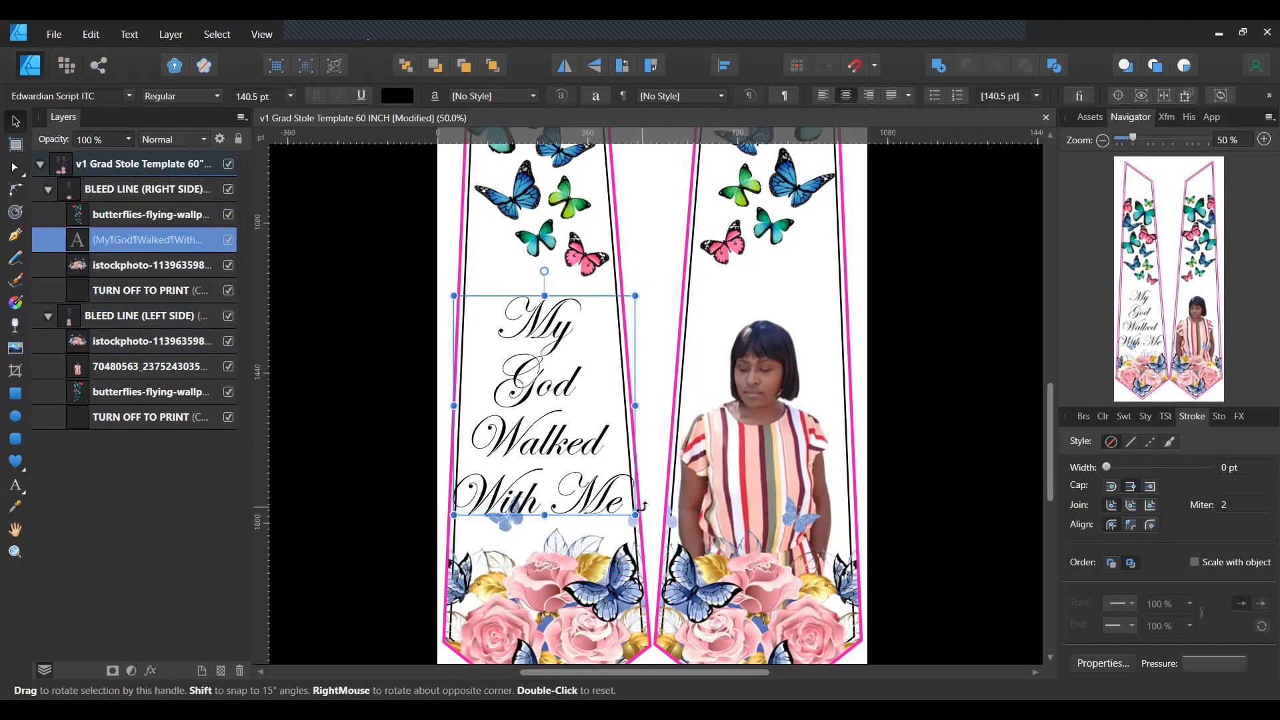
{"action": "left_click", "coordinate": [952, 385]}
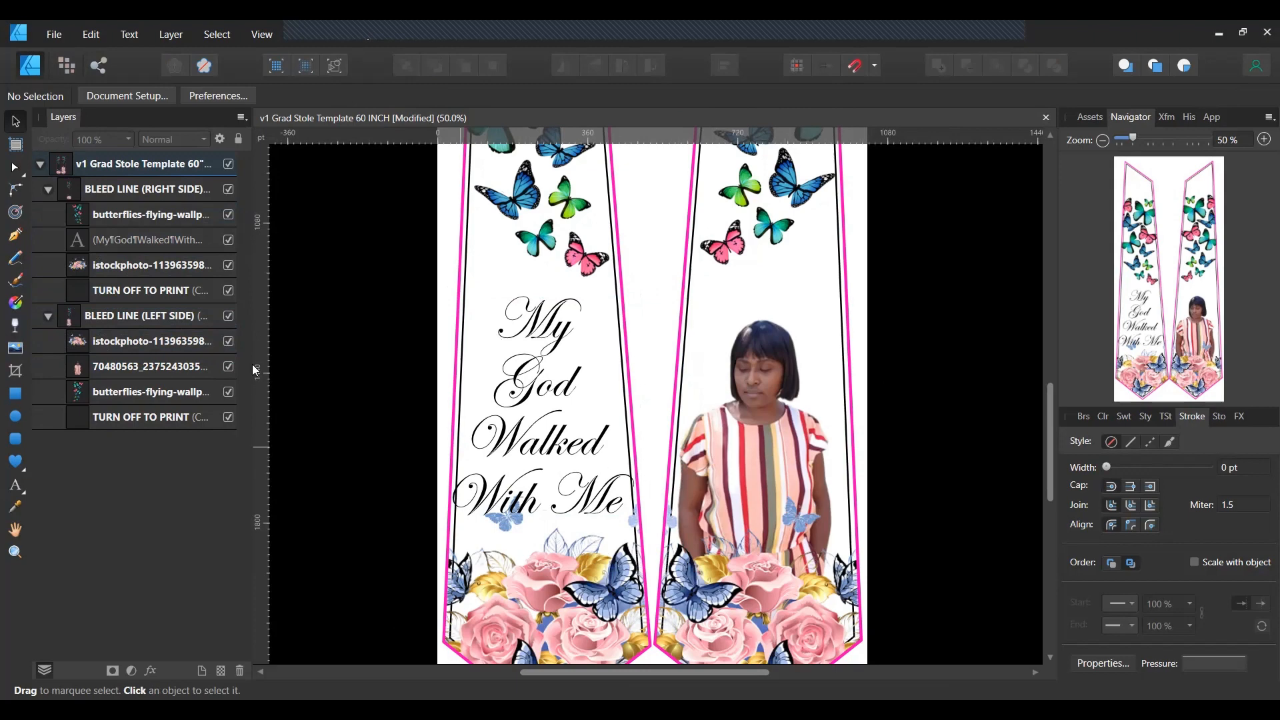
Browse the Downloads photos for an image to place, then view the blue floral-dress photo in remove.bg.
{"action": "left_click", "coordinate": [15, 350]}
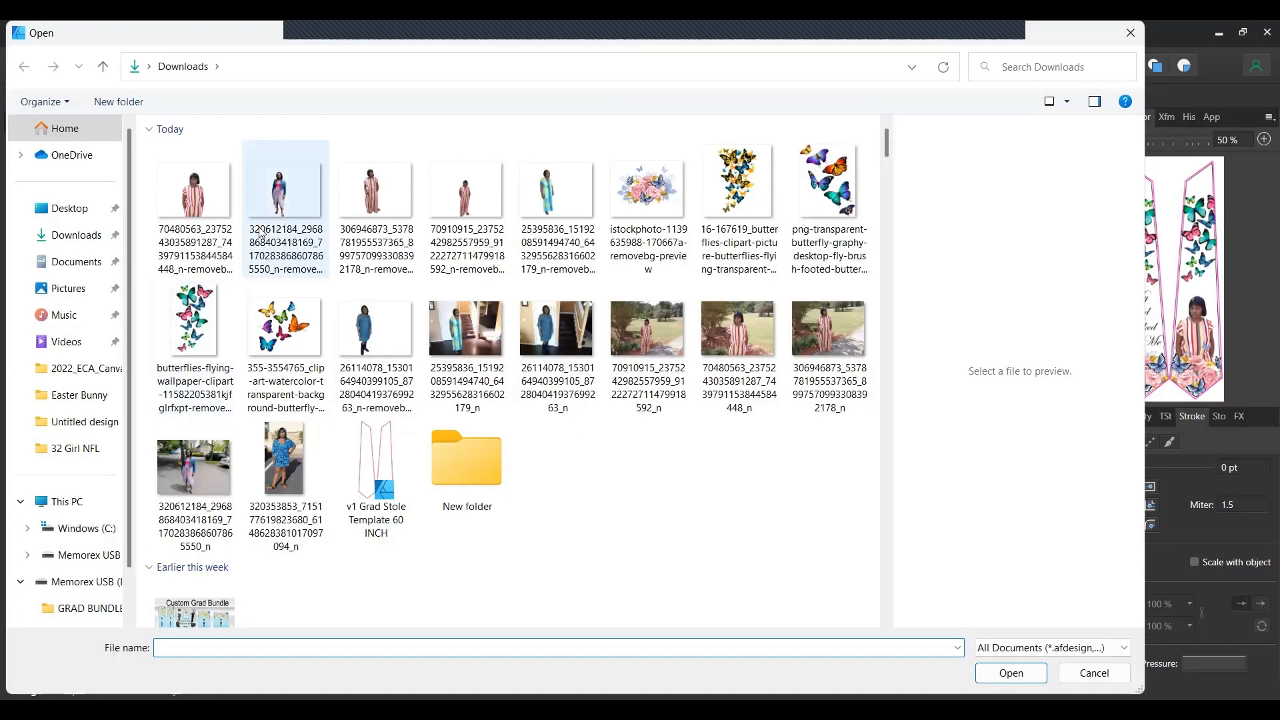
{"action": "left_click", "coordinate": [575, 203]}
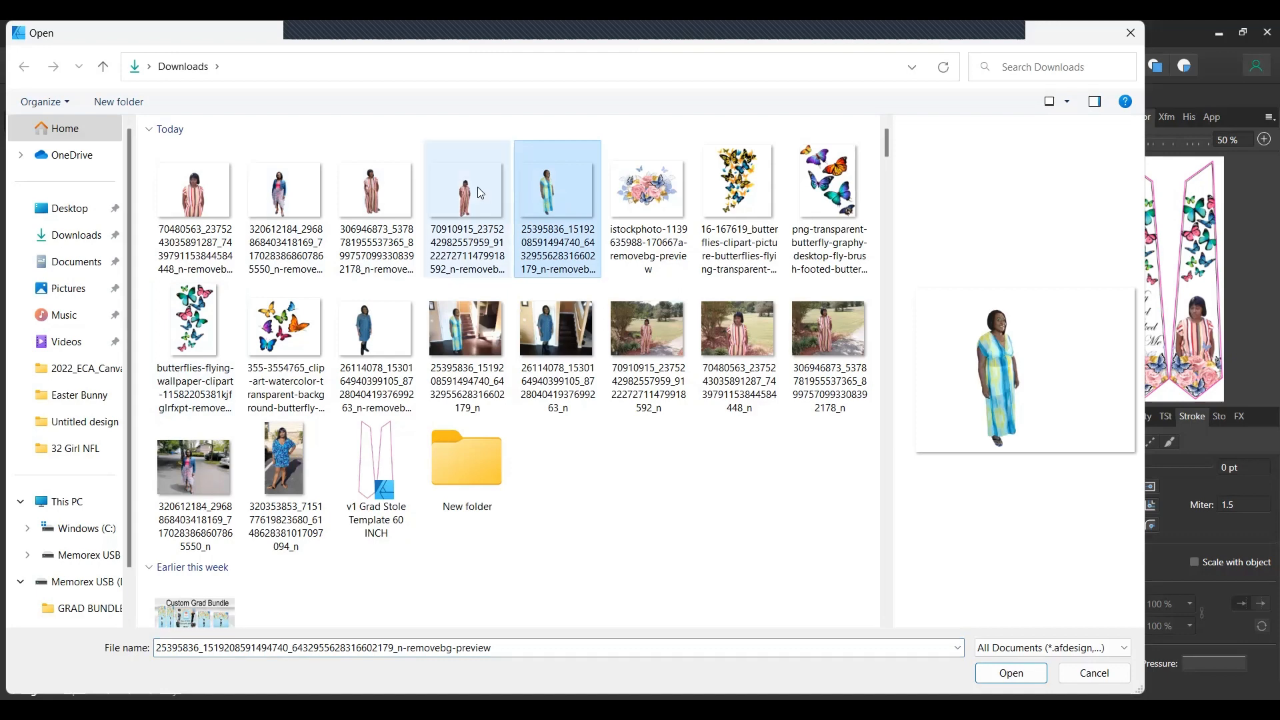
{"action": "left_click", "coordinate": [284, 186]}
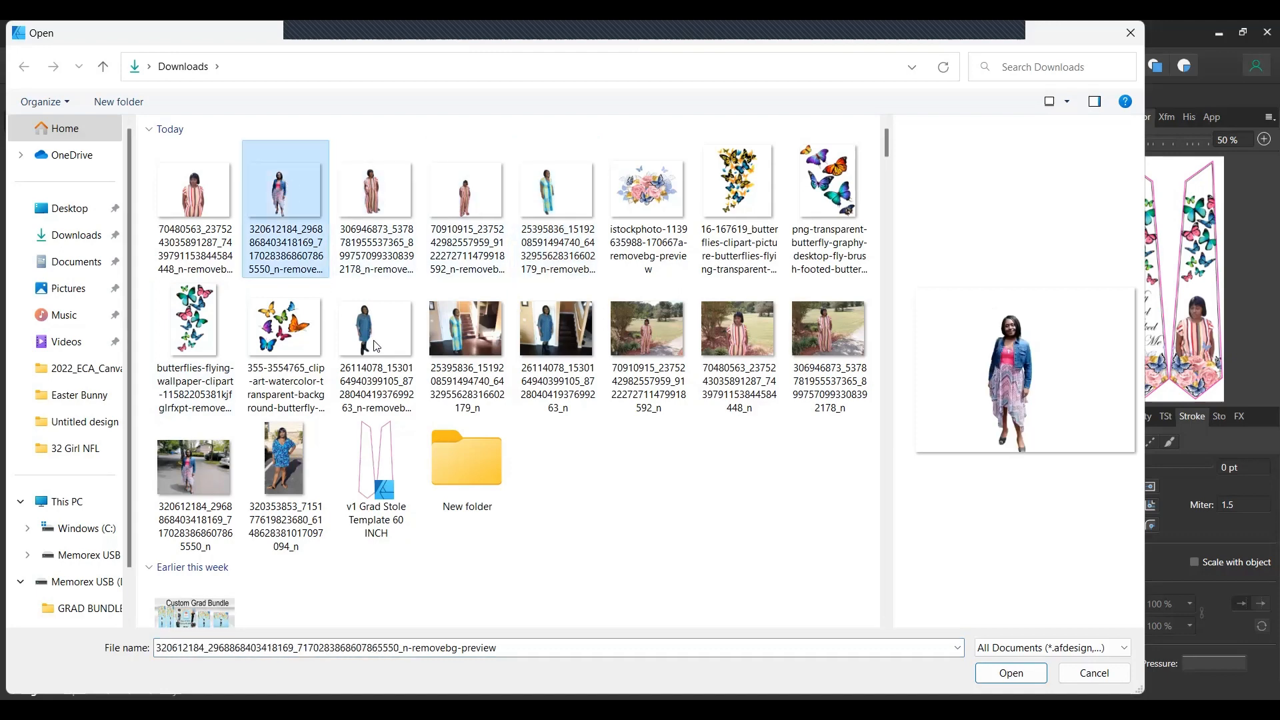
{"action": "left_click", "coordinate": [289, 465]}
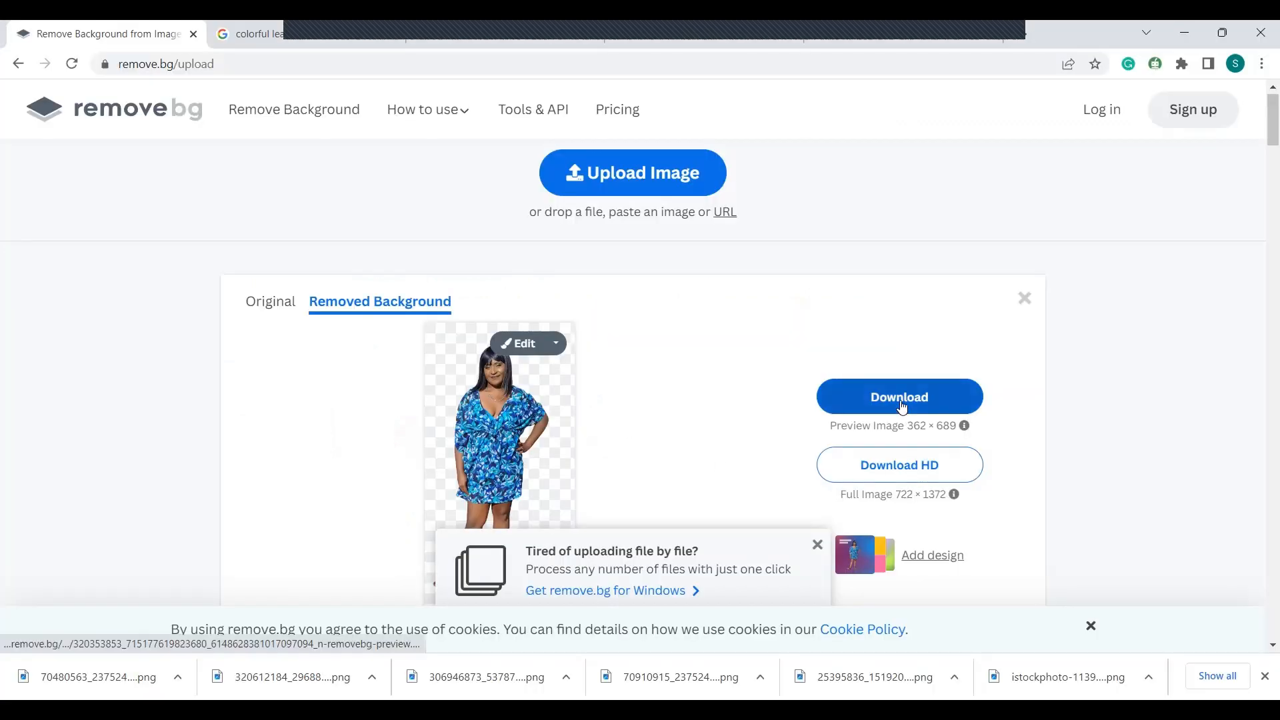
Copy the blue floral-dress woman's background-removed cut-out image from remove.bg.
{"action": "right_click", "coordinate": [492, 414]}
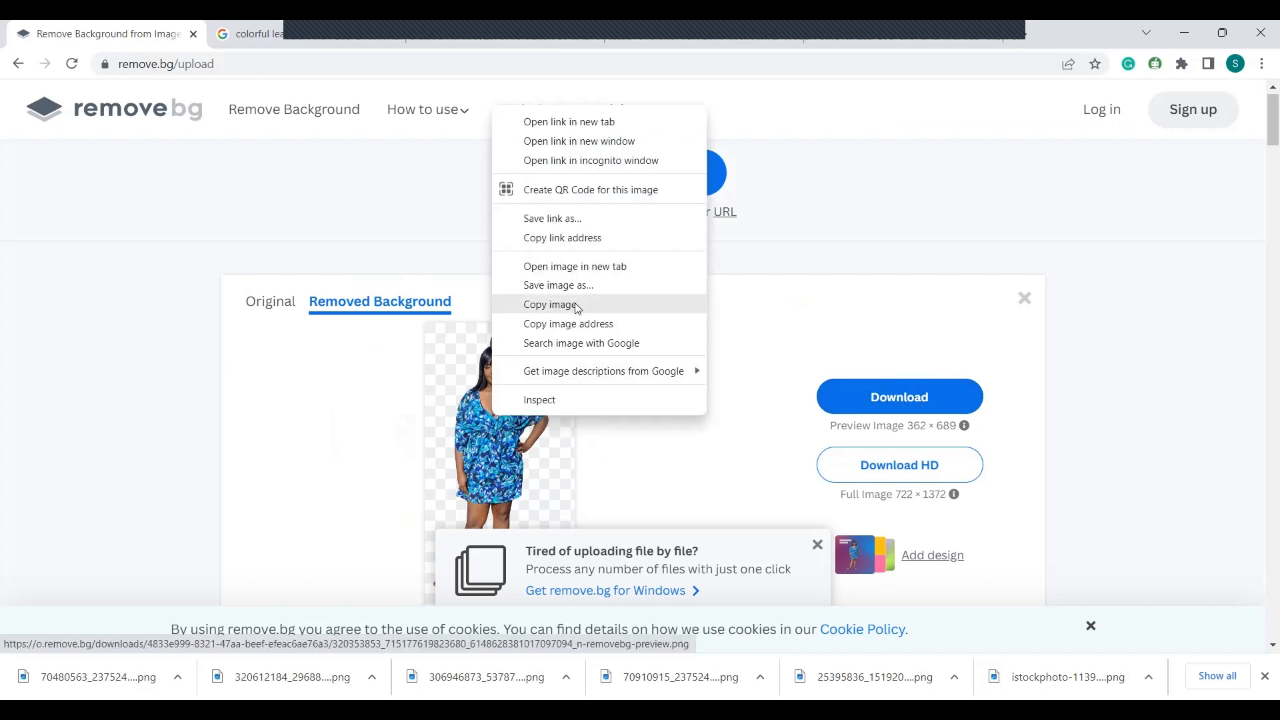
{"action": "left_click", "coordinate": [550, 305]}
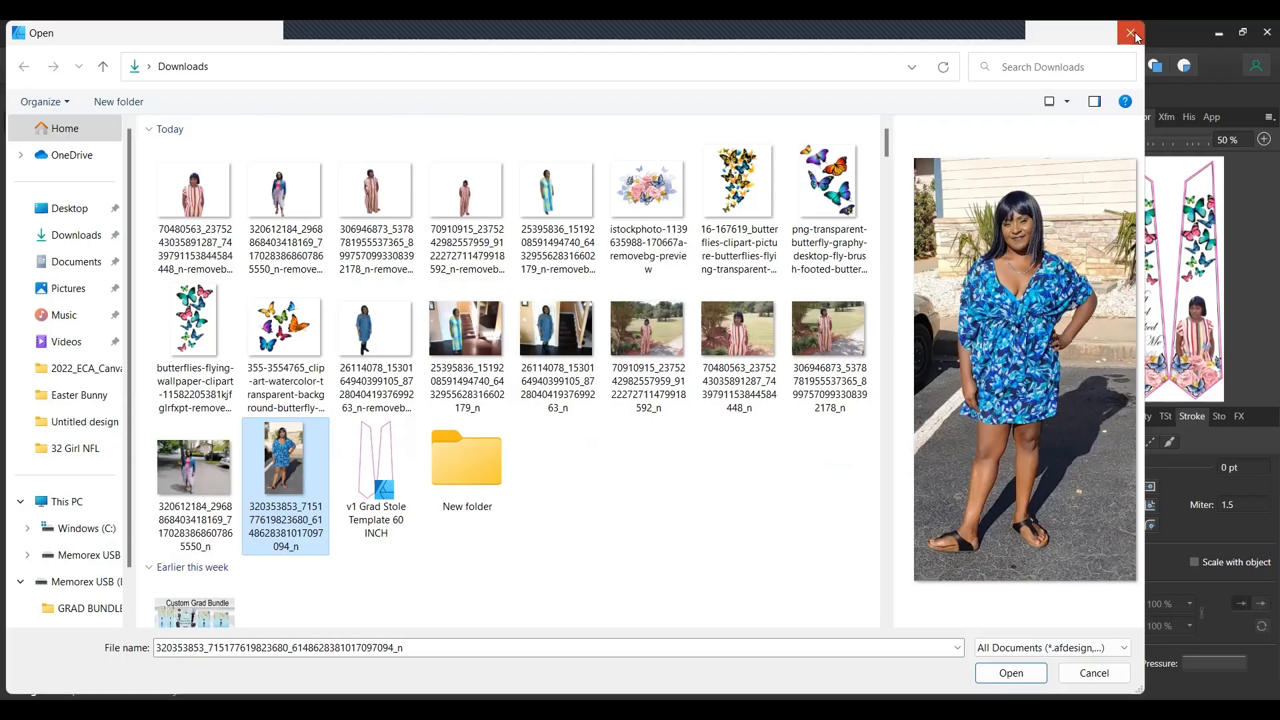
Paste the blue floral-dress cut-out, enlarge it, and position it on the right panel.
{"action": "left_click", "coordinate": [1133, 33]}
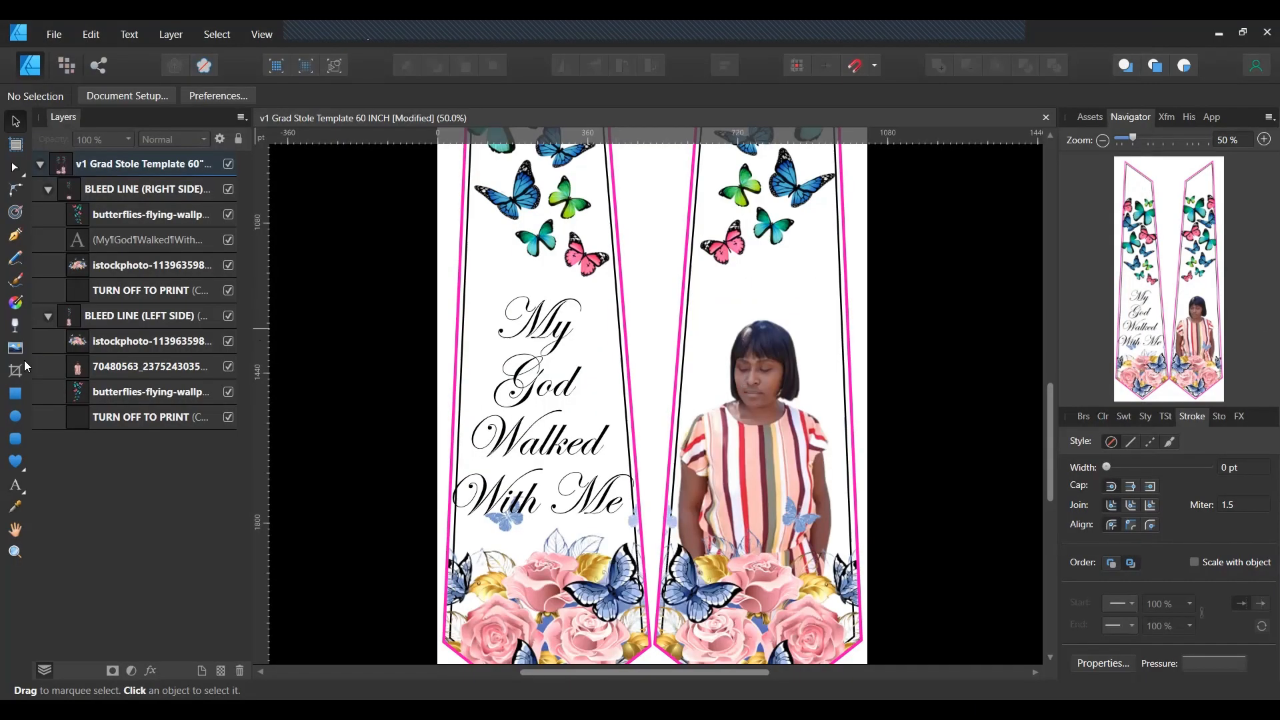
{"action": "right_click", "coordinate": [727, 270]}
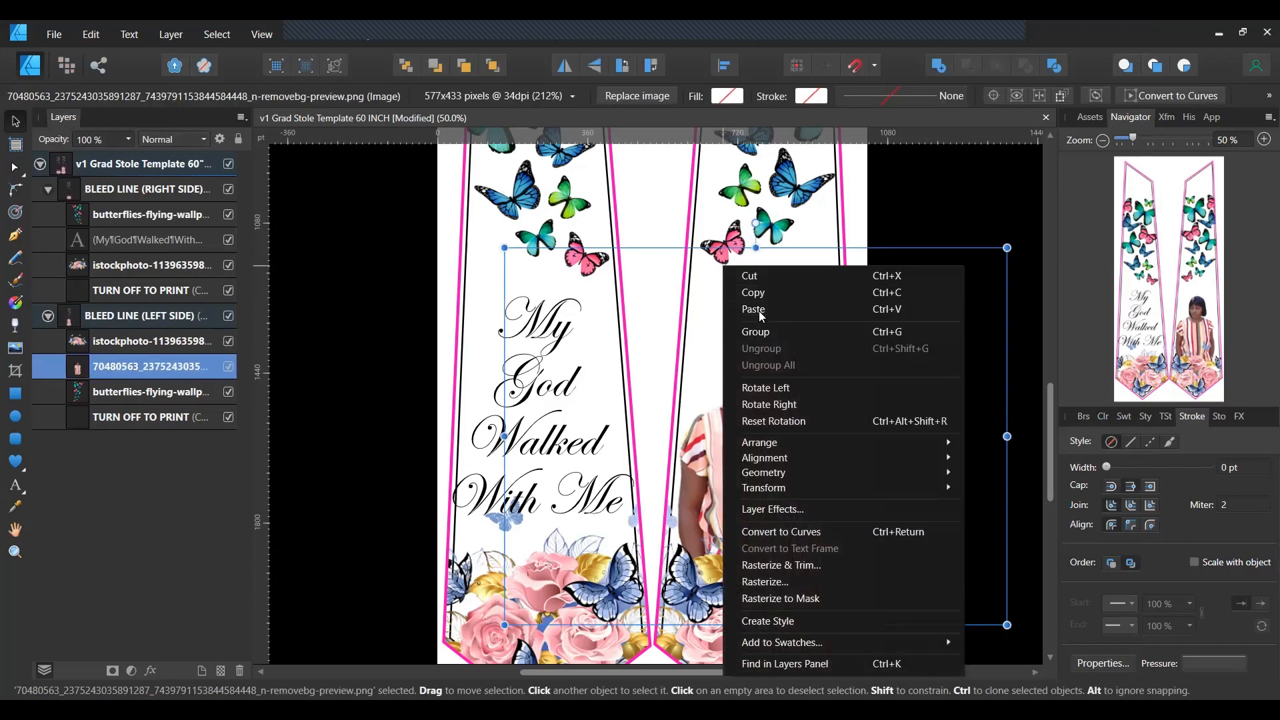
{"action": "left_click", "coordinate": [760, 312]}
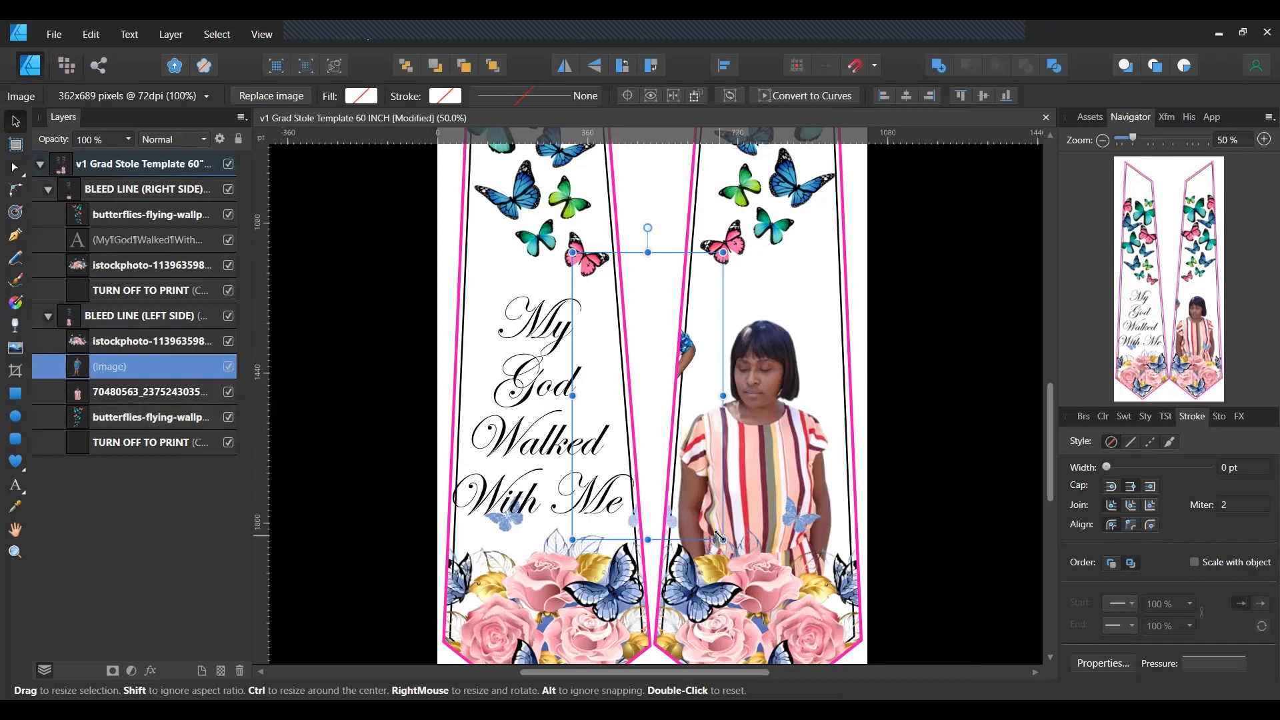
{"action": "left_click_drag", "start_coordinate": [718, 537], "coordinate": [894, 667]}
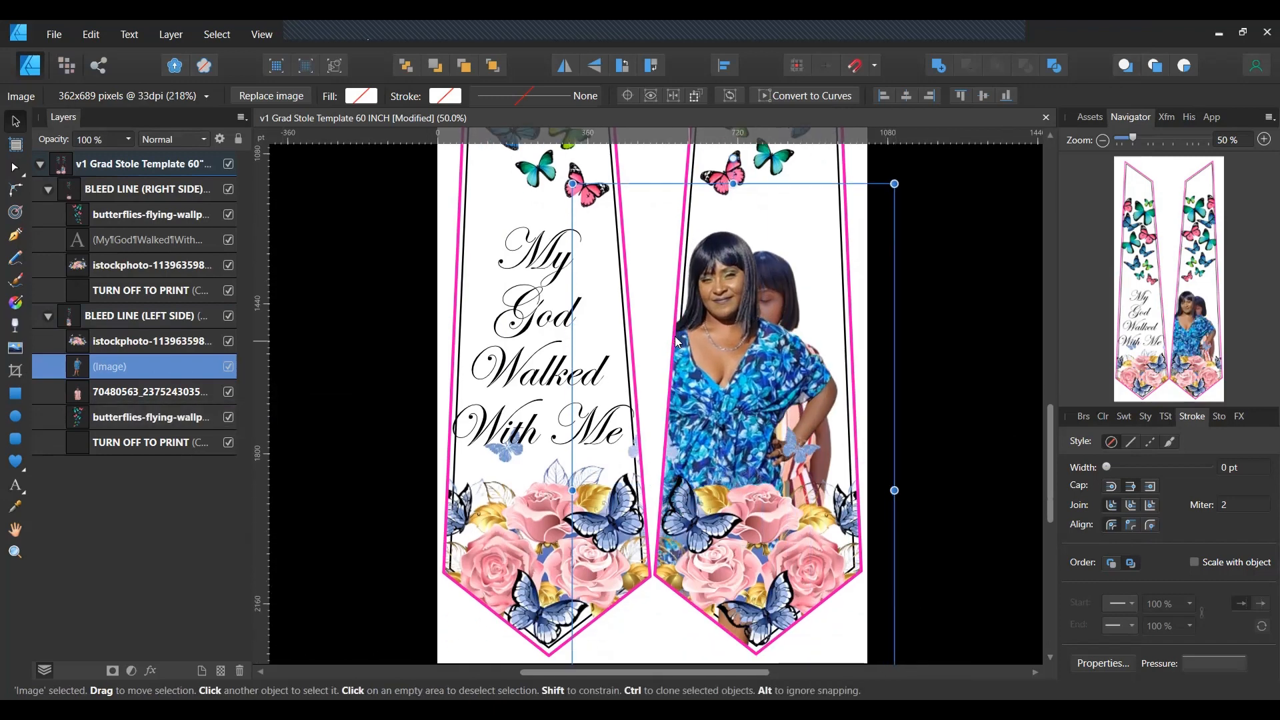
{"action": "left_click_drag", "start_coordinate": [763, 374], "coordinate": [777, 299]}
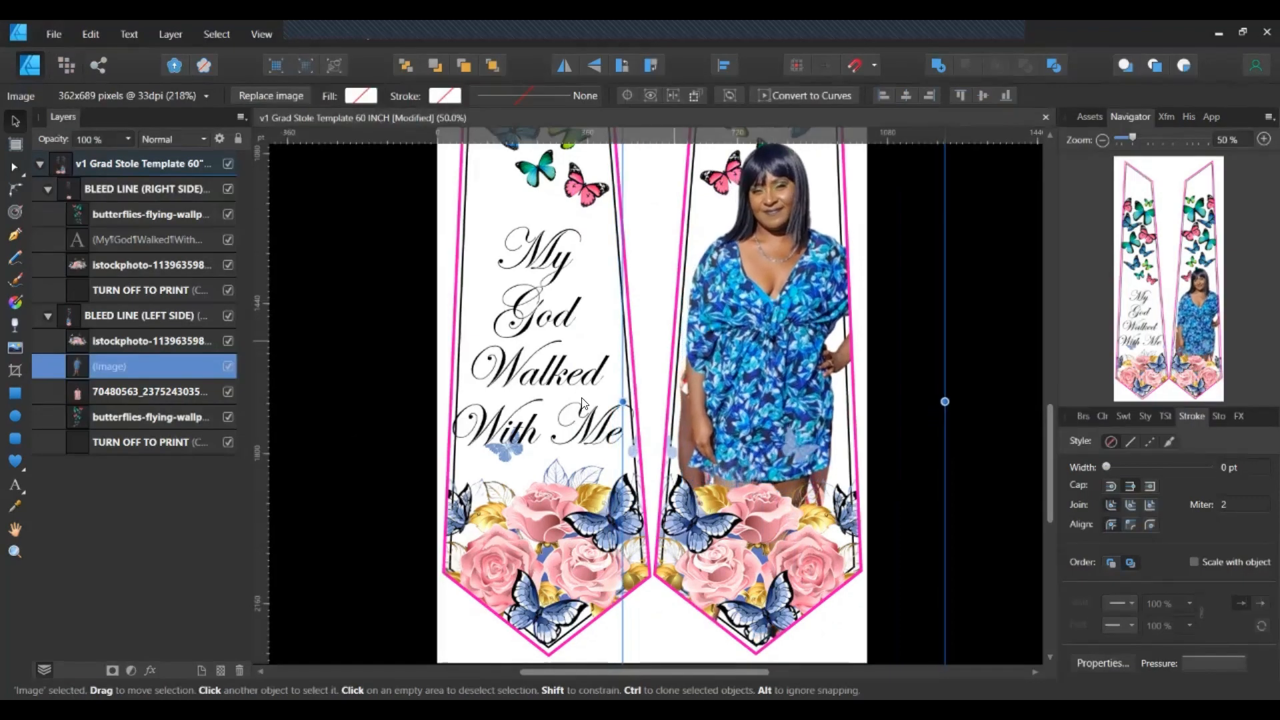
Delete the old striped-dress photo and zoom out to view the whole stole.
{"action": "left_click", "coordinate": [80, 395]}
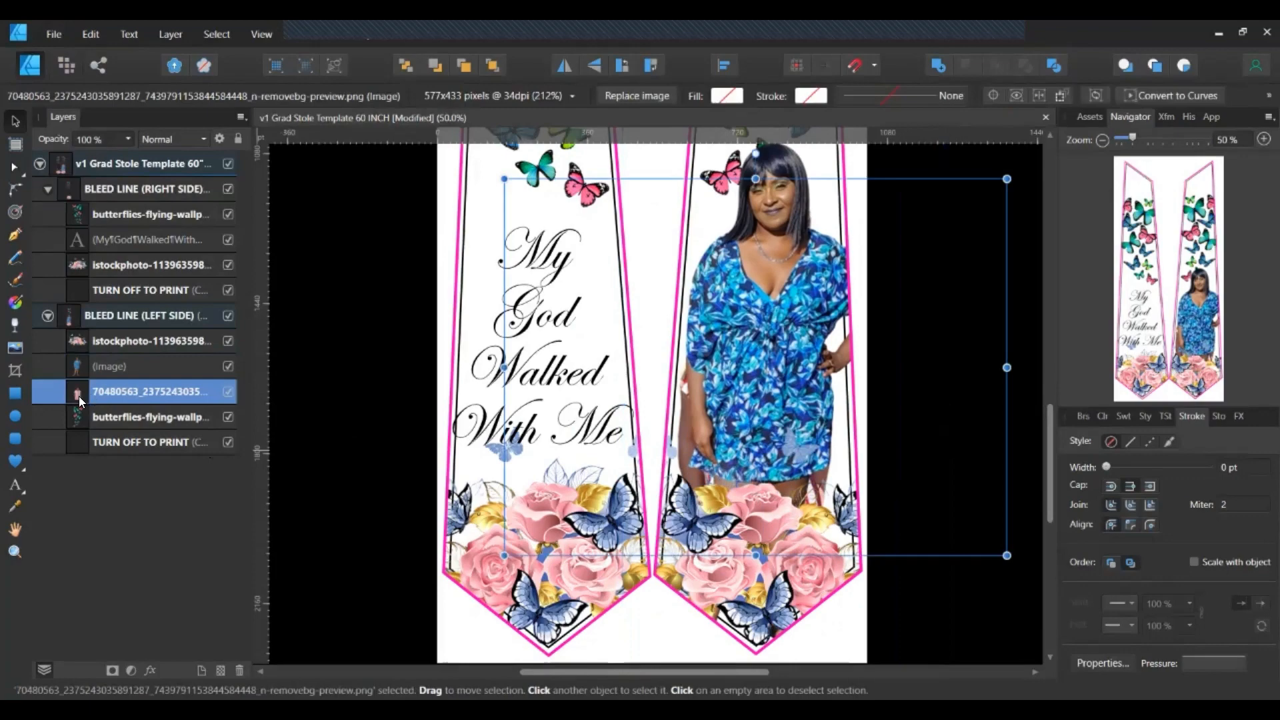
{"action": "key", "text": "Delete"}
{"action": "scroll", "coordinate": [999, 414], "scroll_direction": "up", "scroll_amount": 3}
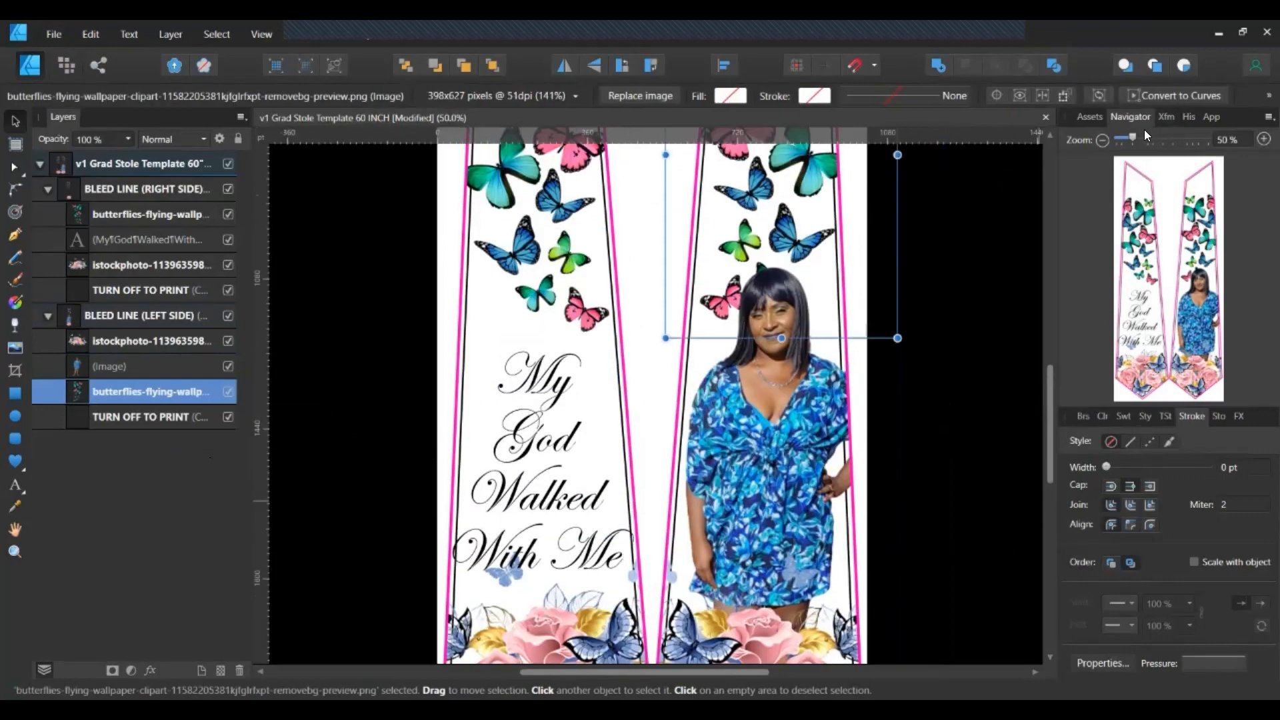
{"action": "left_click_drag", "start_coordinate": [1137, 137], "coordinate": [1126, 139]}
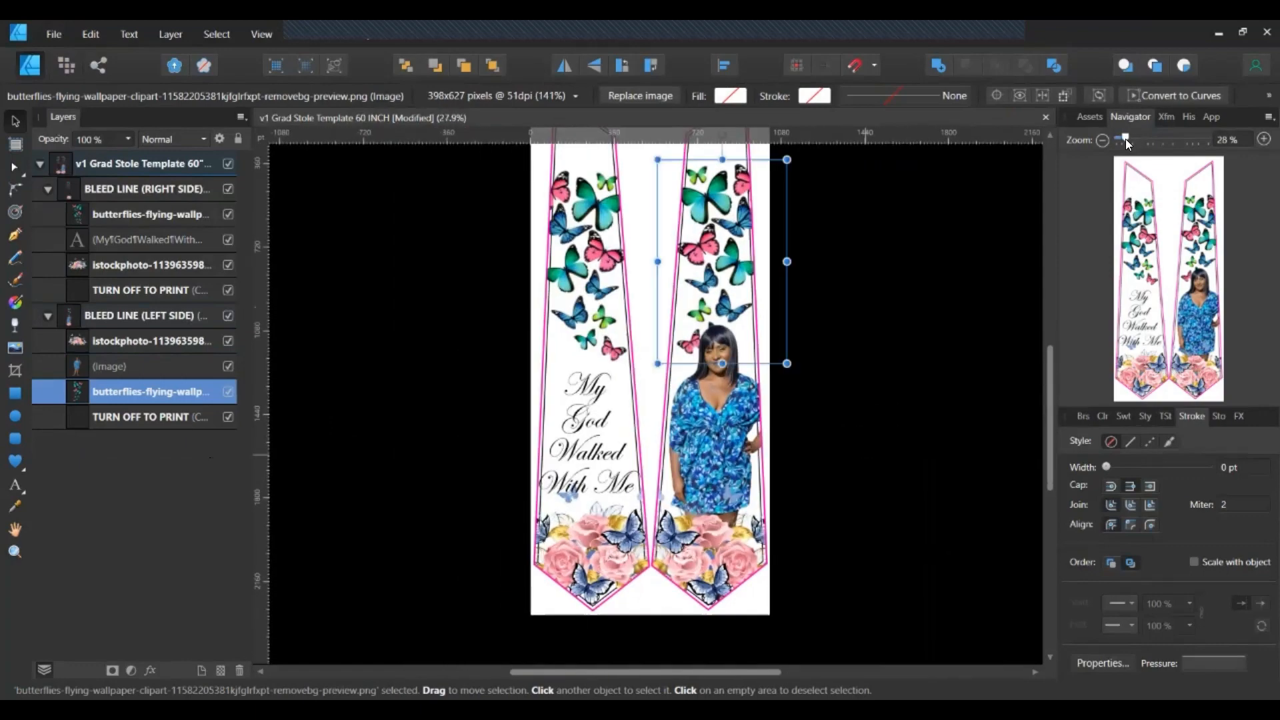
{"action": "left_click", "coordinate": [861, 338]}
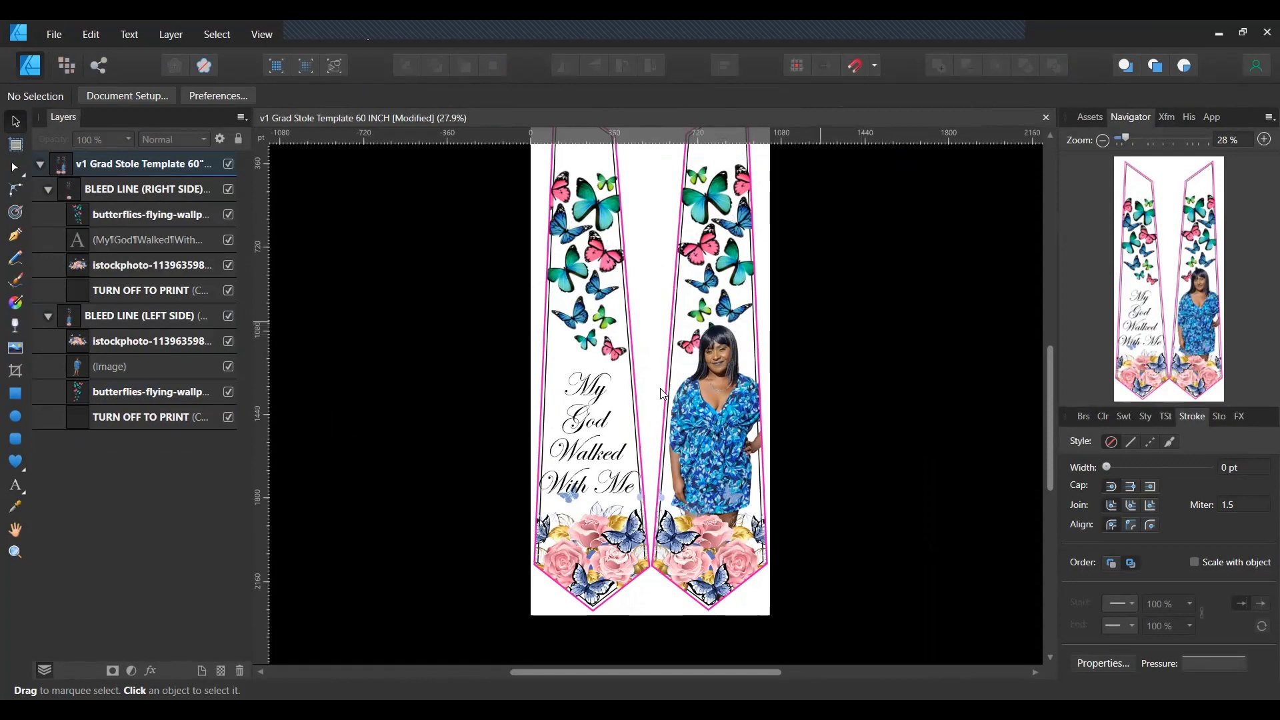
Select the left panel's bleed group and nudge it slightly right.
{"action": "left_click", "coordinate": [714, 442]}
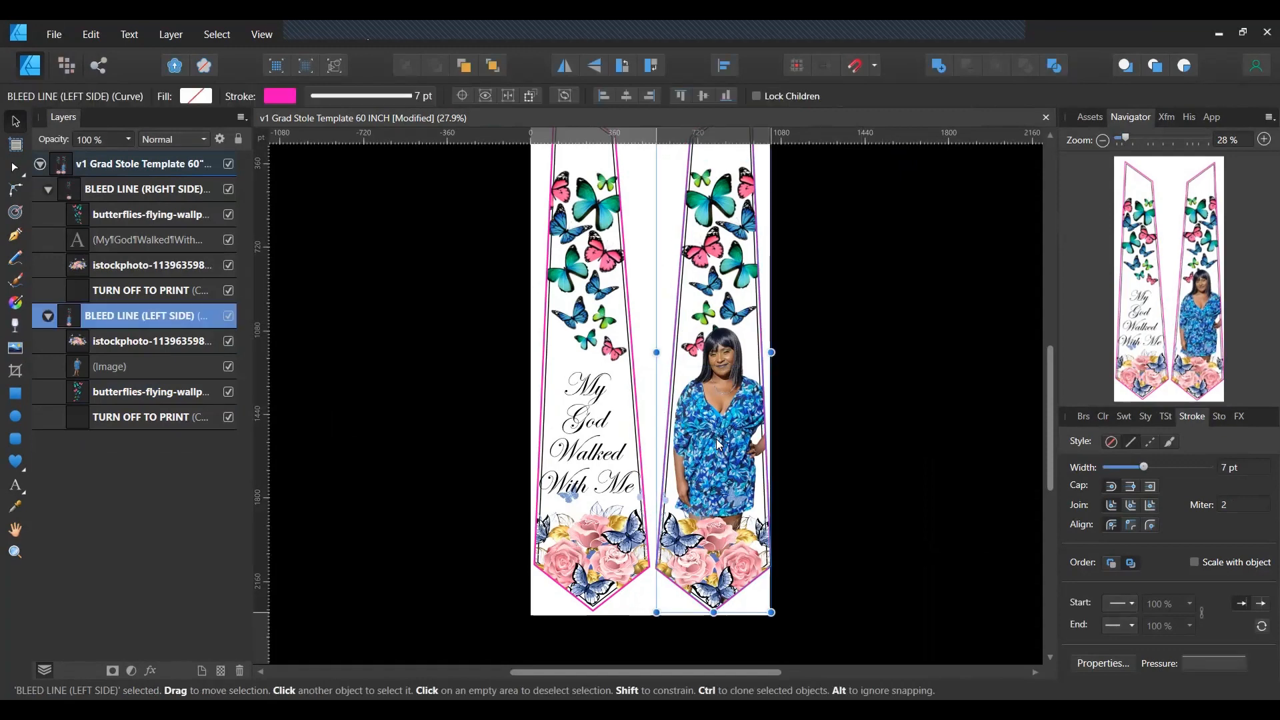
{"action": "left_click", "coordinate": [912, 423]}
{"action": "scroll", "coordinate": [913, 423], "scroll_direction": "up", "scroll_amount": 1}
{"action": "scroll", "coordinate": [915, 430], "scroll_direction": "up", "scroll_amount": 2}
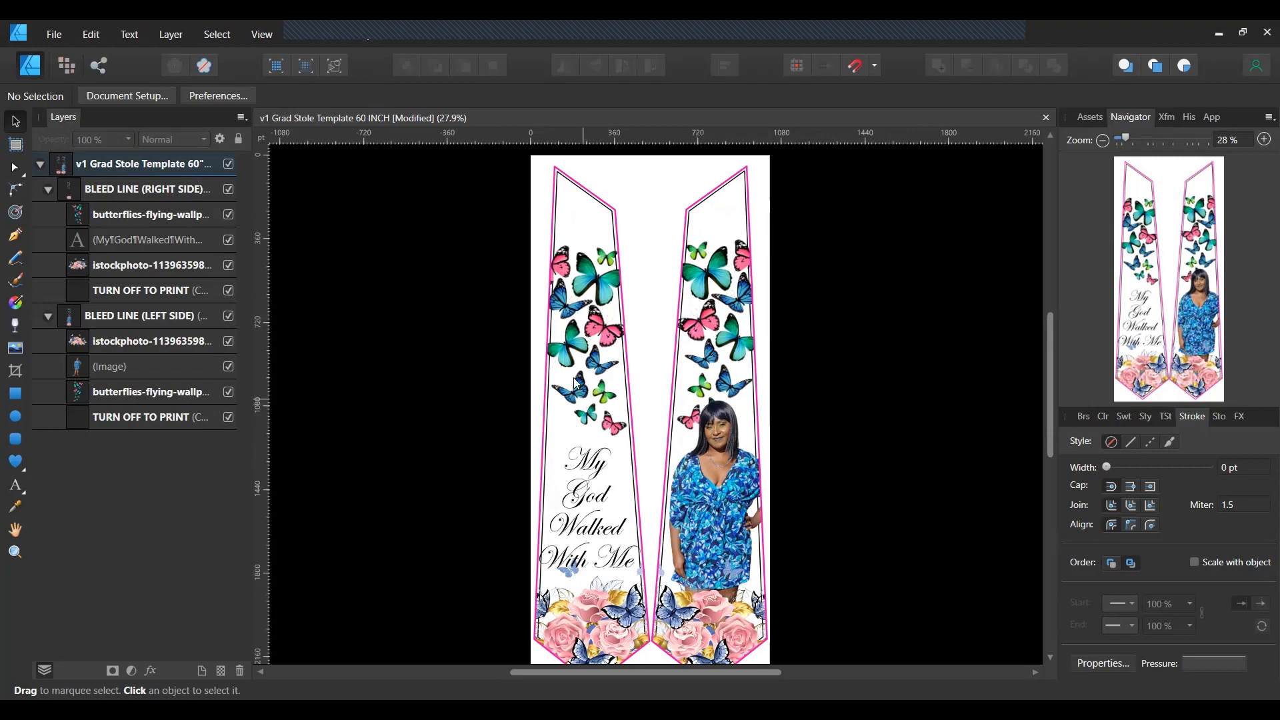
{"action": "left_click", "coordinate": [591, 288]}
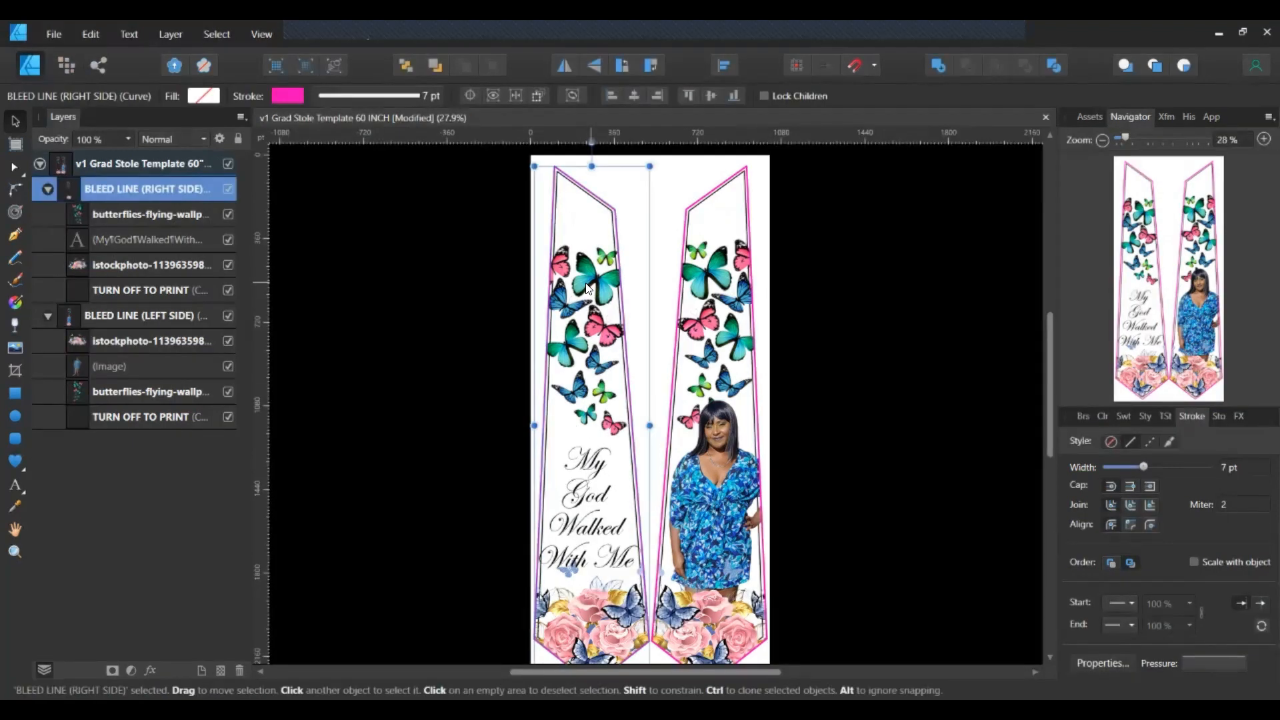
{"action": "left_click_drag", "start_coordinate": [590, 288], "coordinate": [591, 289]}
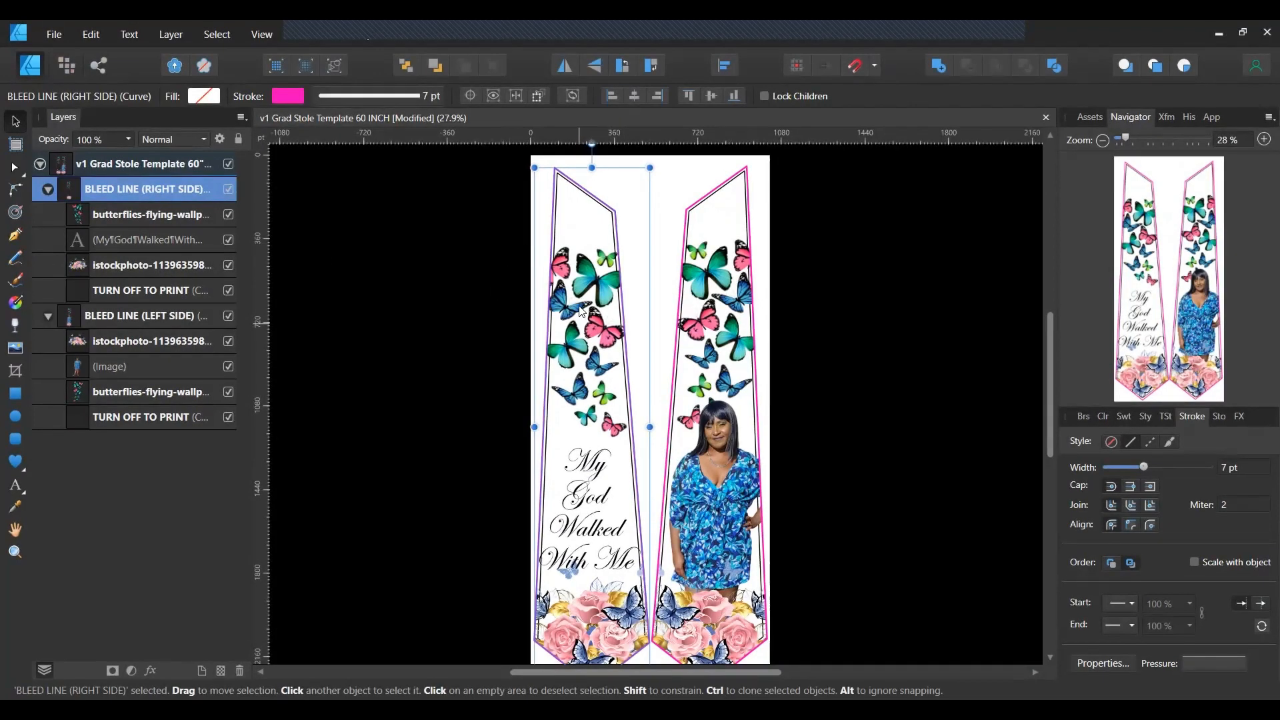
Raise the left panel's butterflies slightly and move the script up about 20 px.
{"action": "left_click", "coordinate": [125, 214]}
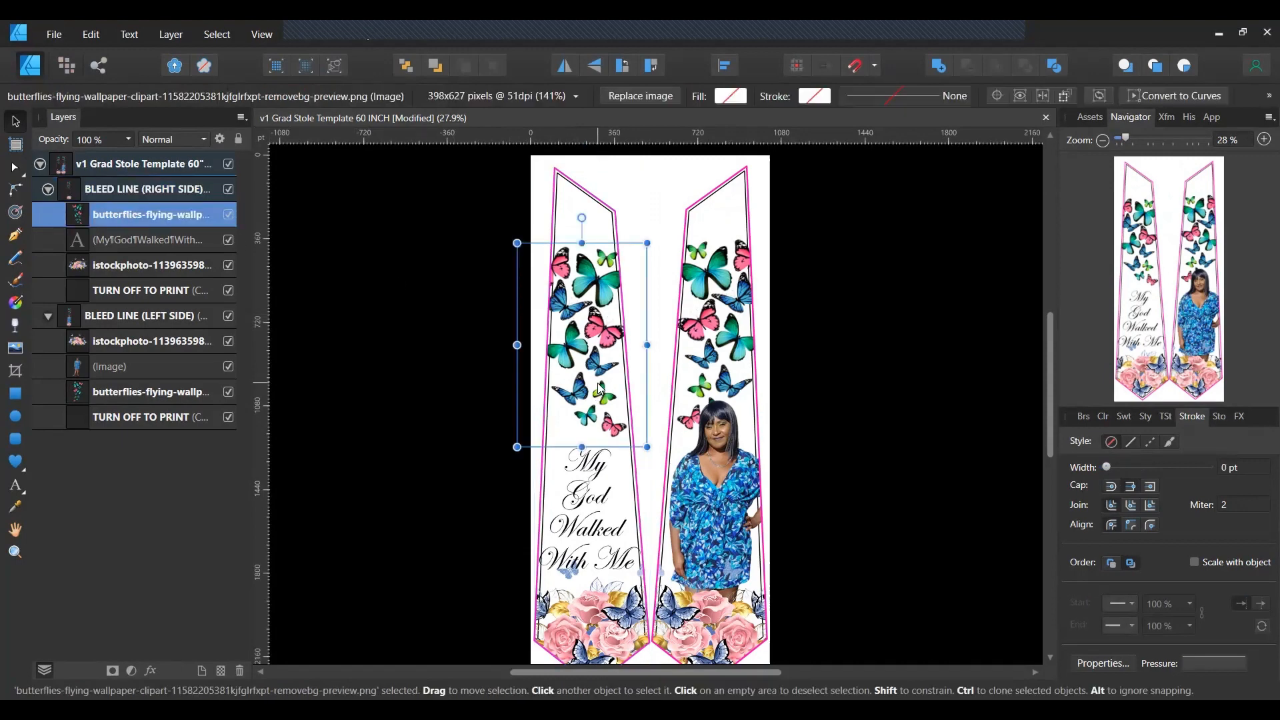
{"action": "left_click_drag", "start_coordinate": [598, 380], "coordinate": [600, 392]}
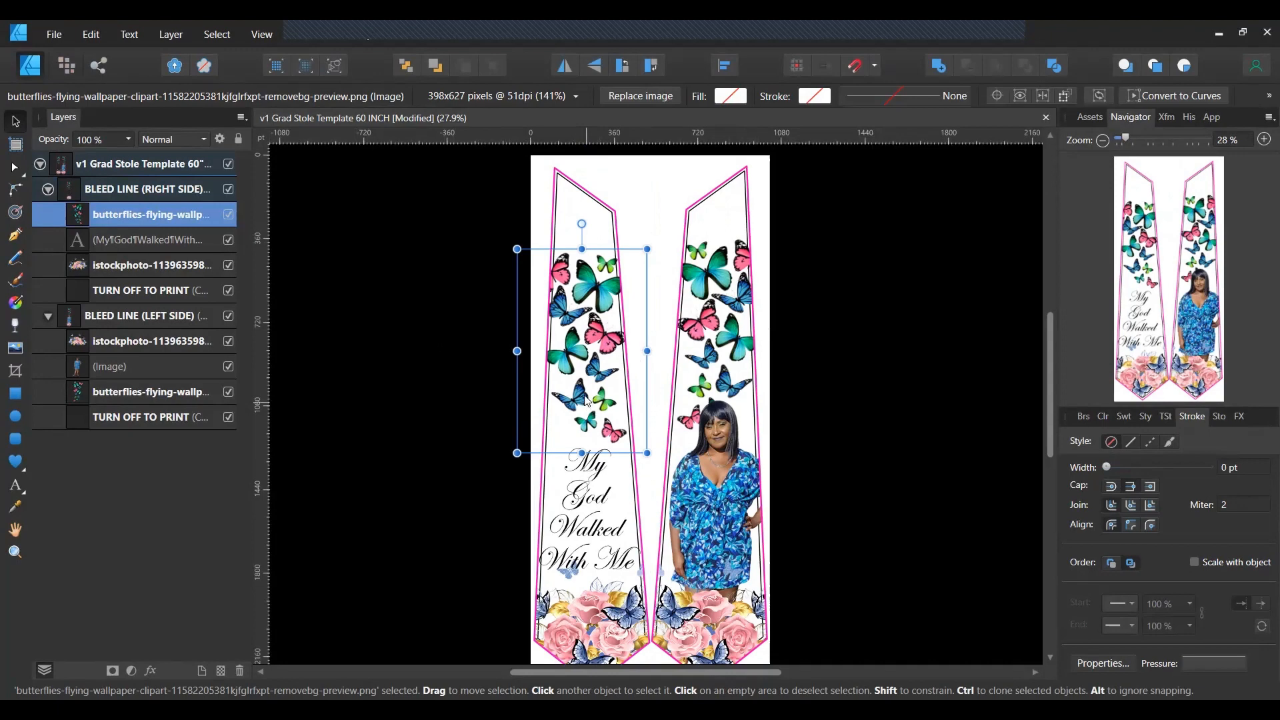
{"action": "left_click_drag", "start_coordinate": [587, 403], "coordinate": [585, 393]}
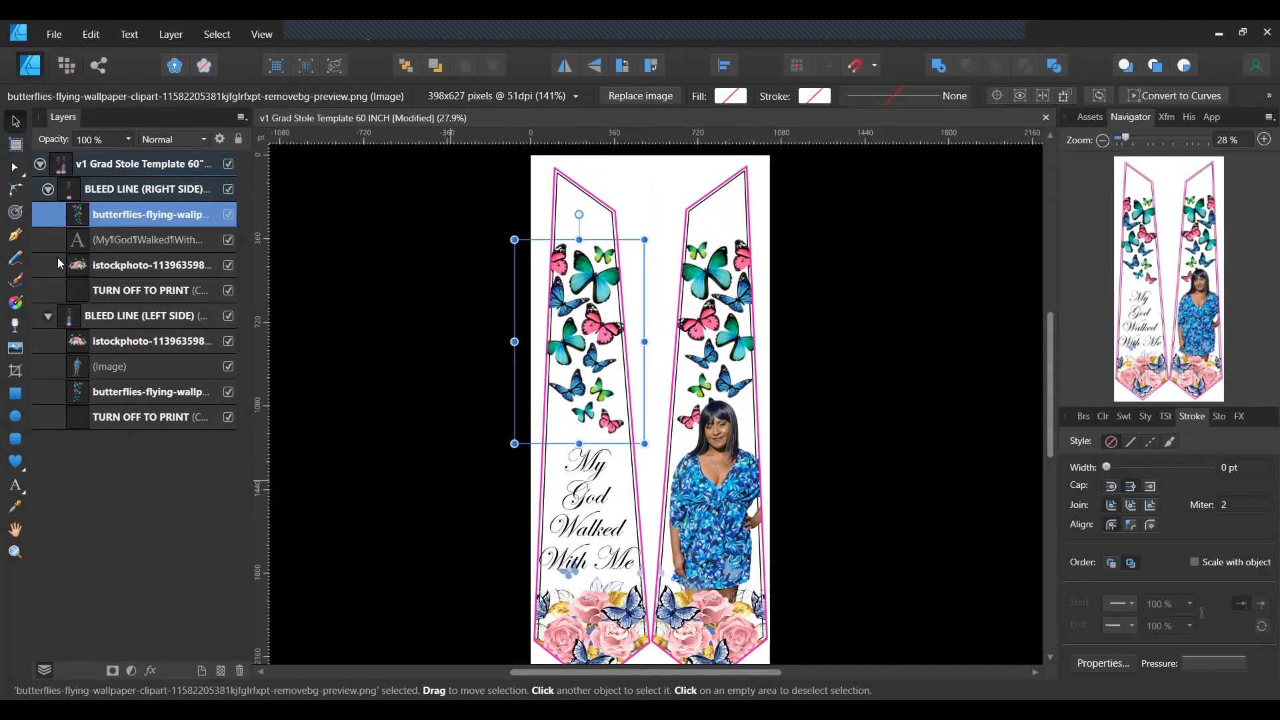
{"action": "left_click", "coordinate": [123, 238]}
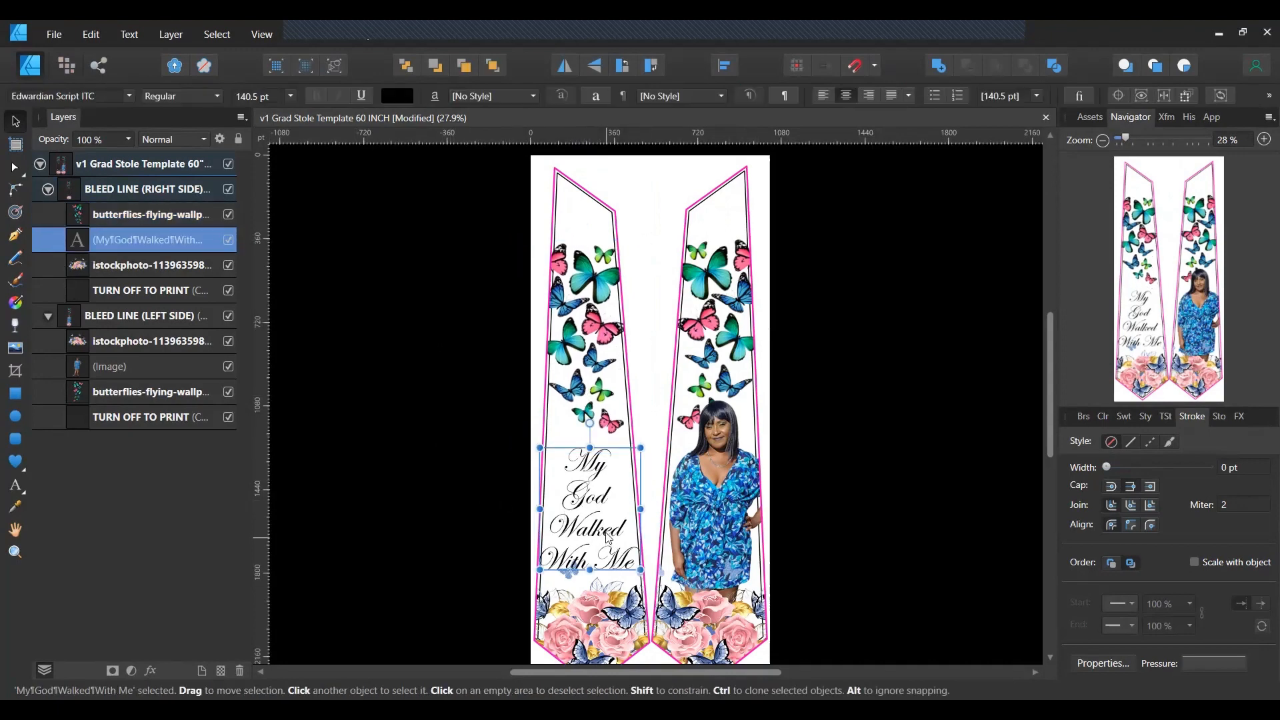
{"action": "left_click_drag", "start_coordinate": [610, 542], "coordinate": [606, 531]}
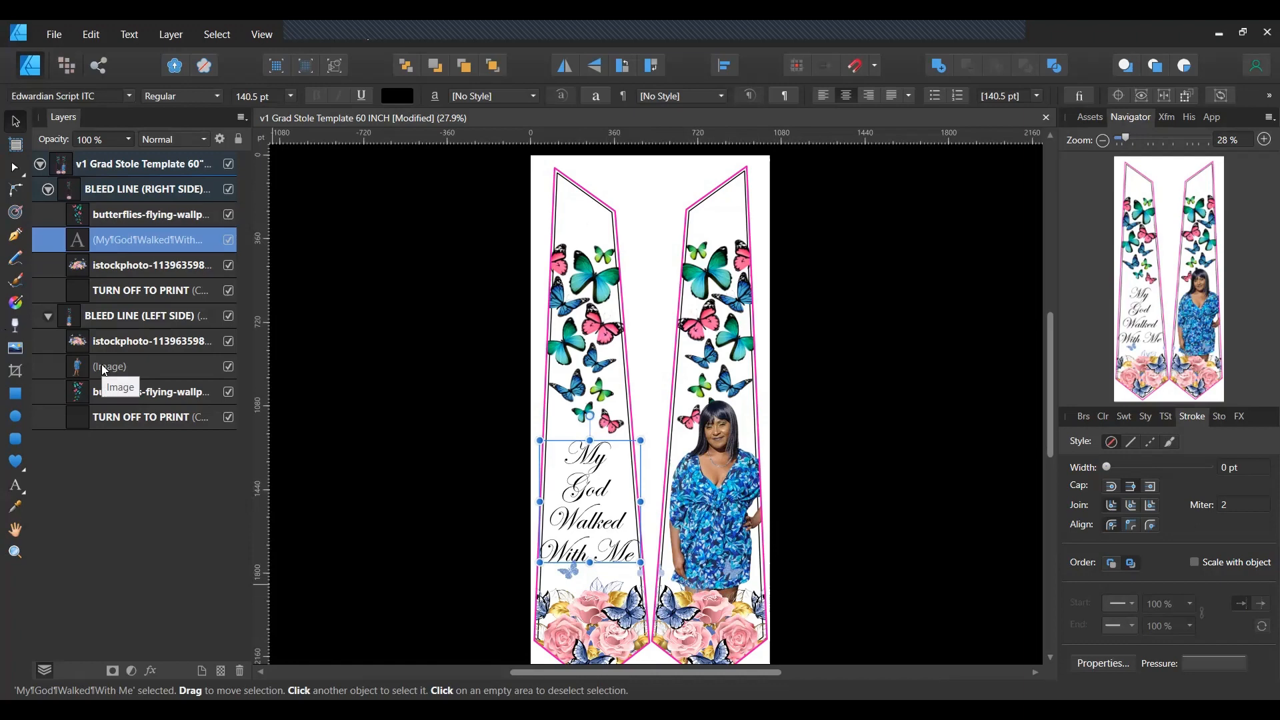
{"action": "left_click", "coordinate": [324, 372]}
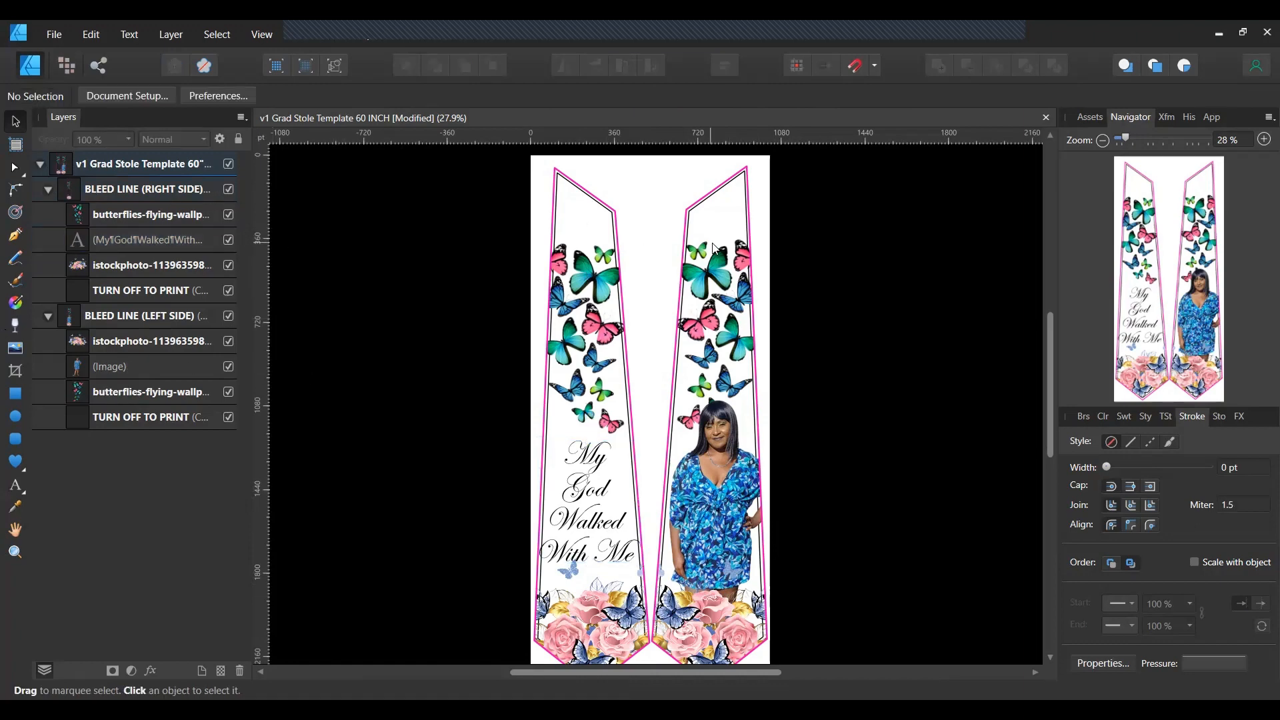
Select the woman's photo and nudge it about 5 pixels to the left.
{"action": "scroll", "coordinate": [776, 275], "scroll_direction": "down", "scroll_amount": 3}
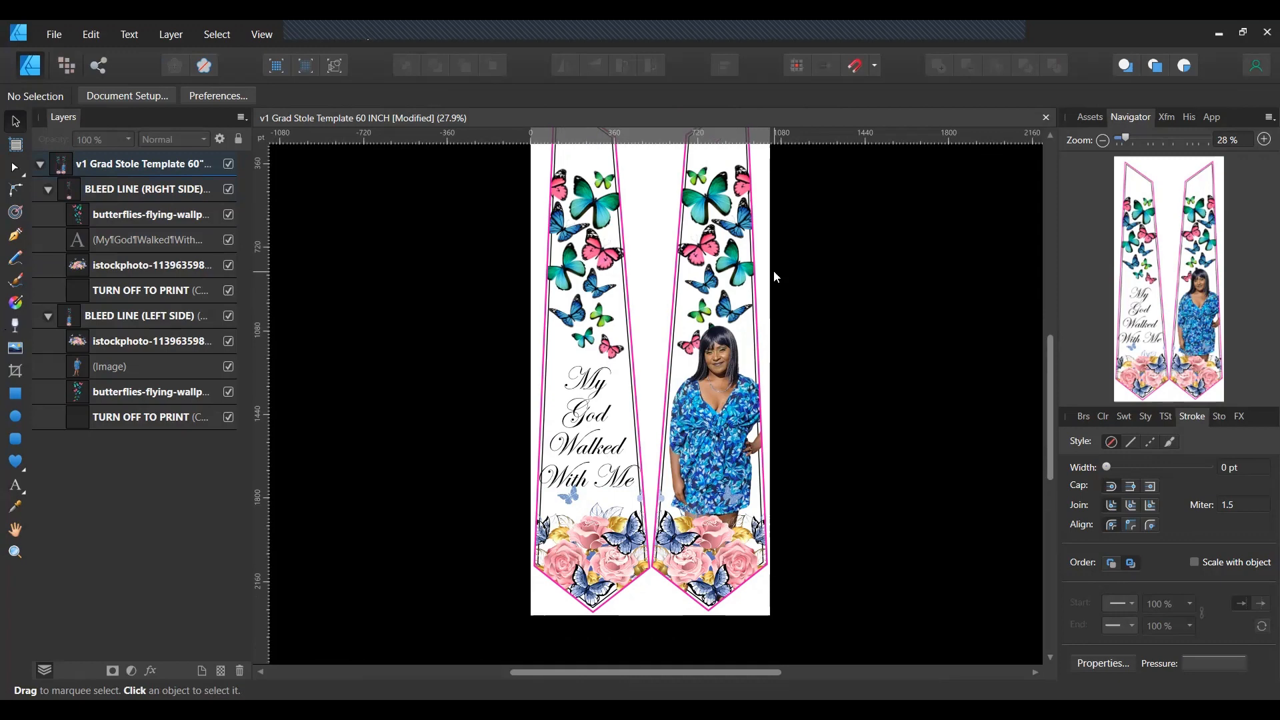
{"action": "scroll", "coordinate": [775, 275], "scroll_direction": "up", "scroll_amount": 1}
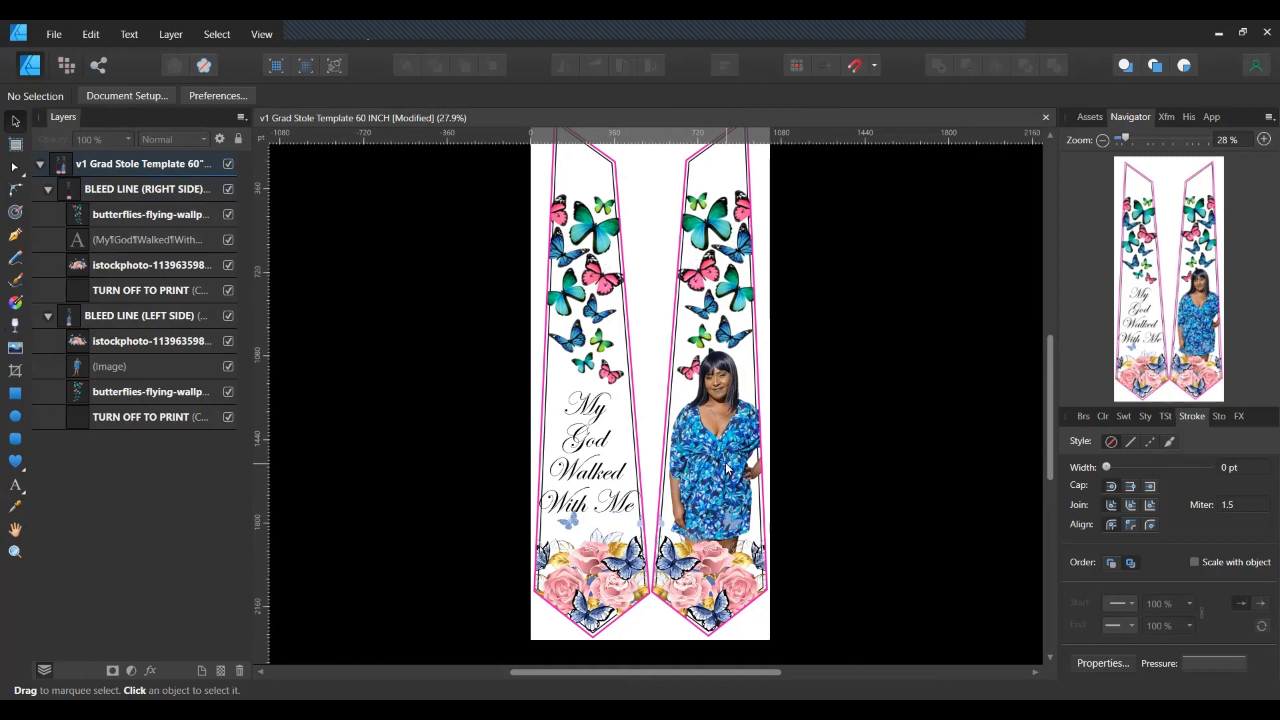
{"action": "left_click", "coordinate": [162, 366]}
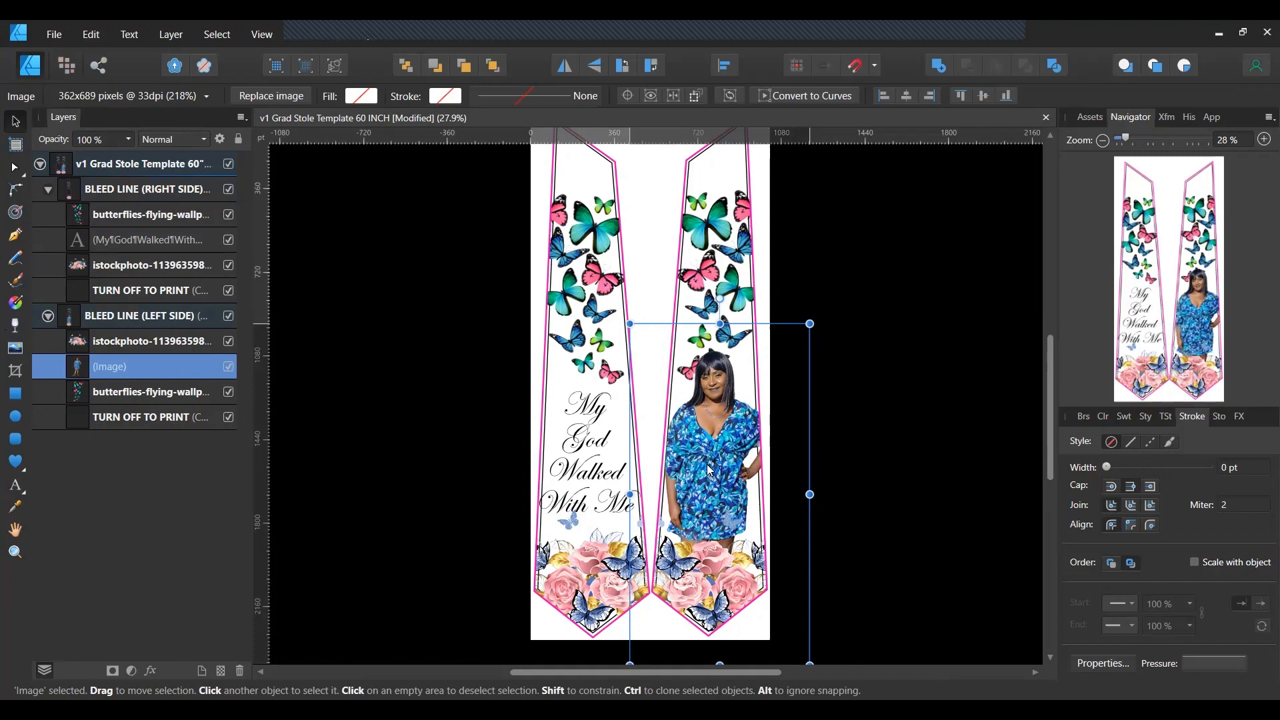
{"action": "left_click_drag", "start_coordinate": [707, 469], "coordinate": [703, 469]}
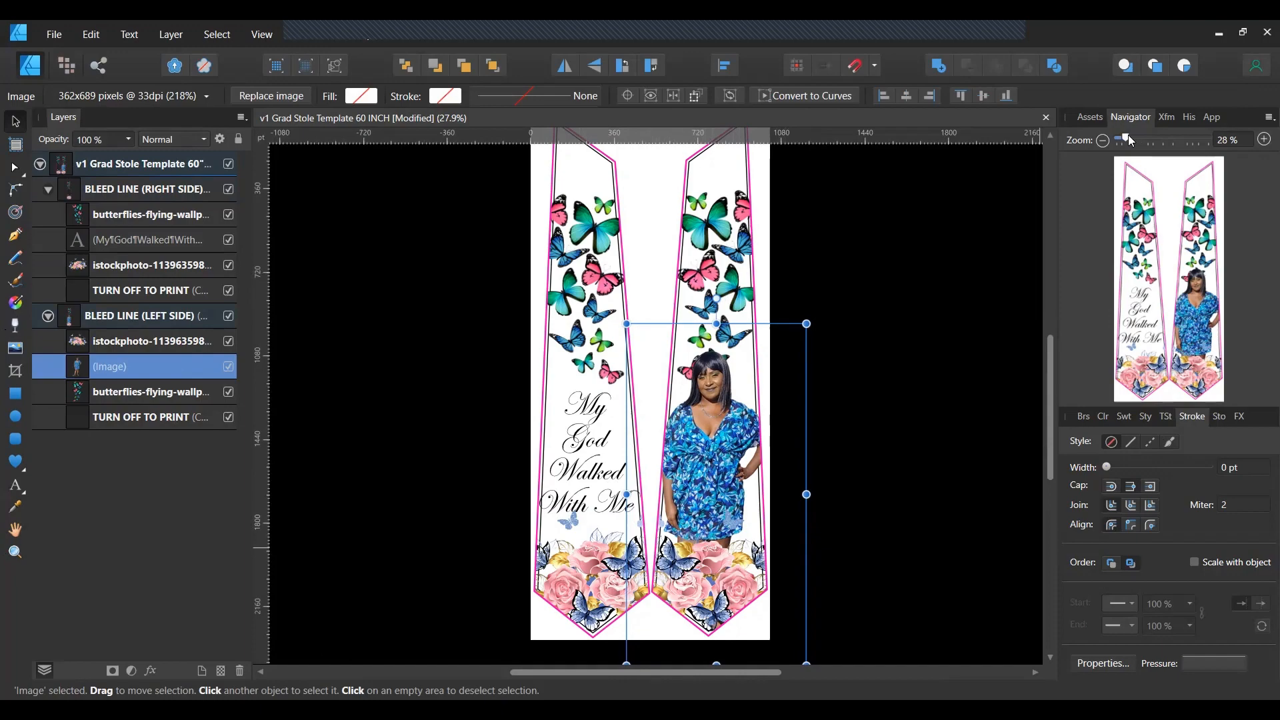
Zoom the Navigator to 75% and scroll to check the photo's new position.
{"action": "left_click_drag", "start_coordinate": [1128, 135], "coordinate": [1149, 142]}
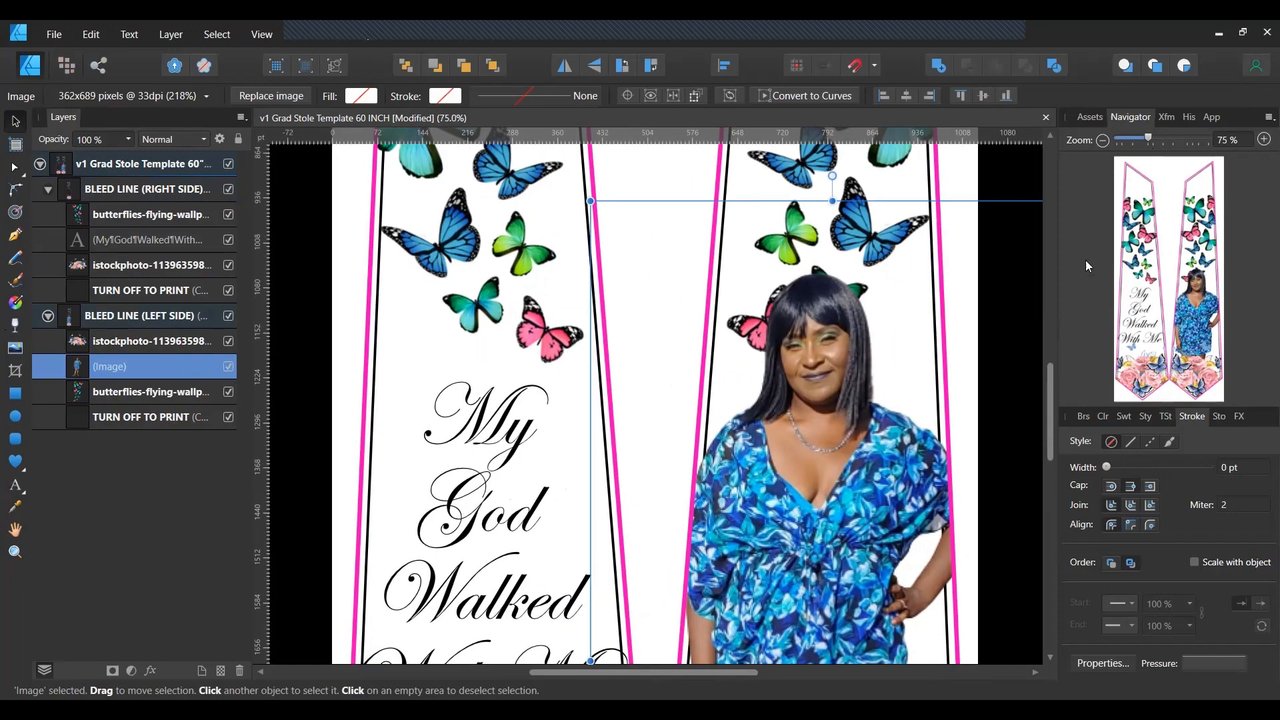
{"action": "scroll", "coordinate": [936, 371], "scroll_direction": "down", "scroll_amount": 5}
{"action": "scroll", "coordinate": [939, 375], "scroll_direction": "down", "scroll_amount": 4}
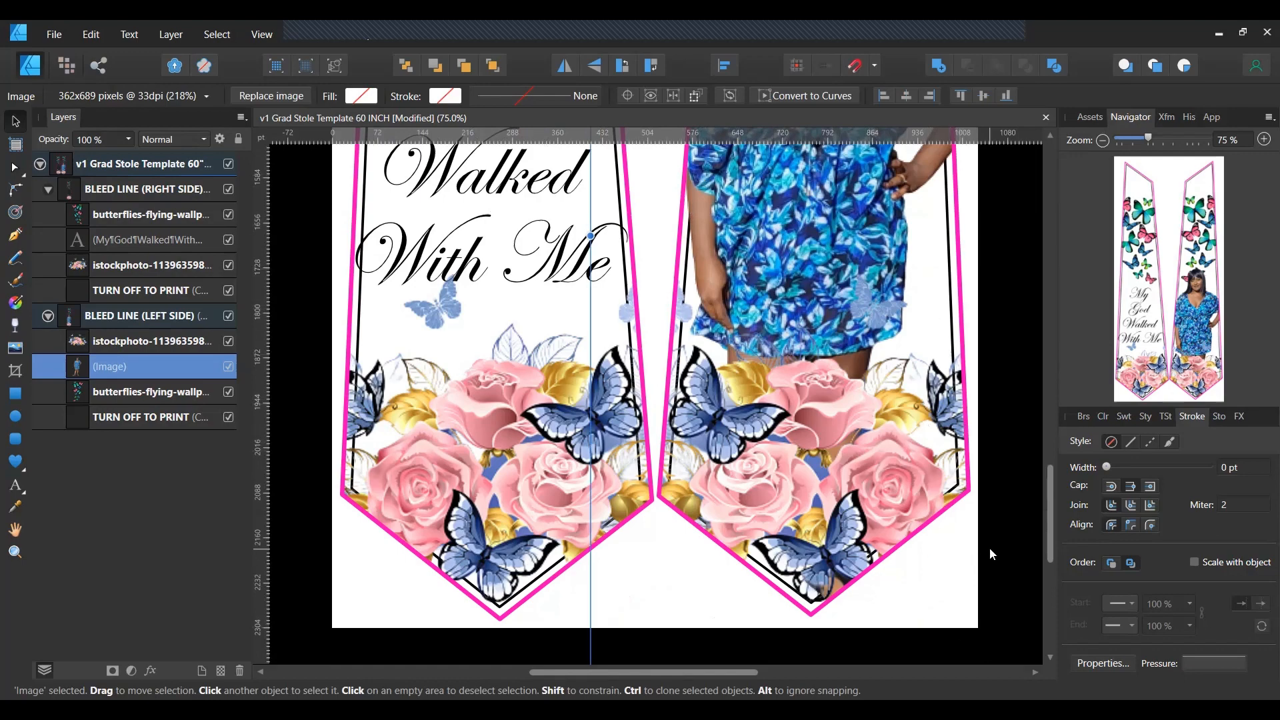
{"action": "scroll", "coordinate": [988, 548], "scroll_direction": "up", "scroll_amount": 1}
{"action": "scroll", "coordinate": [980, 546], "scroll_direction": "up", "scroll_amount": 10}
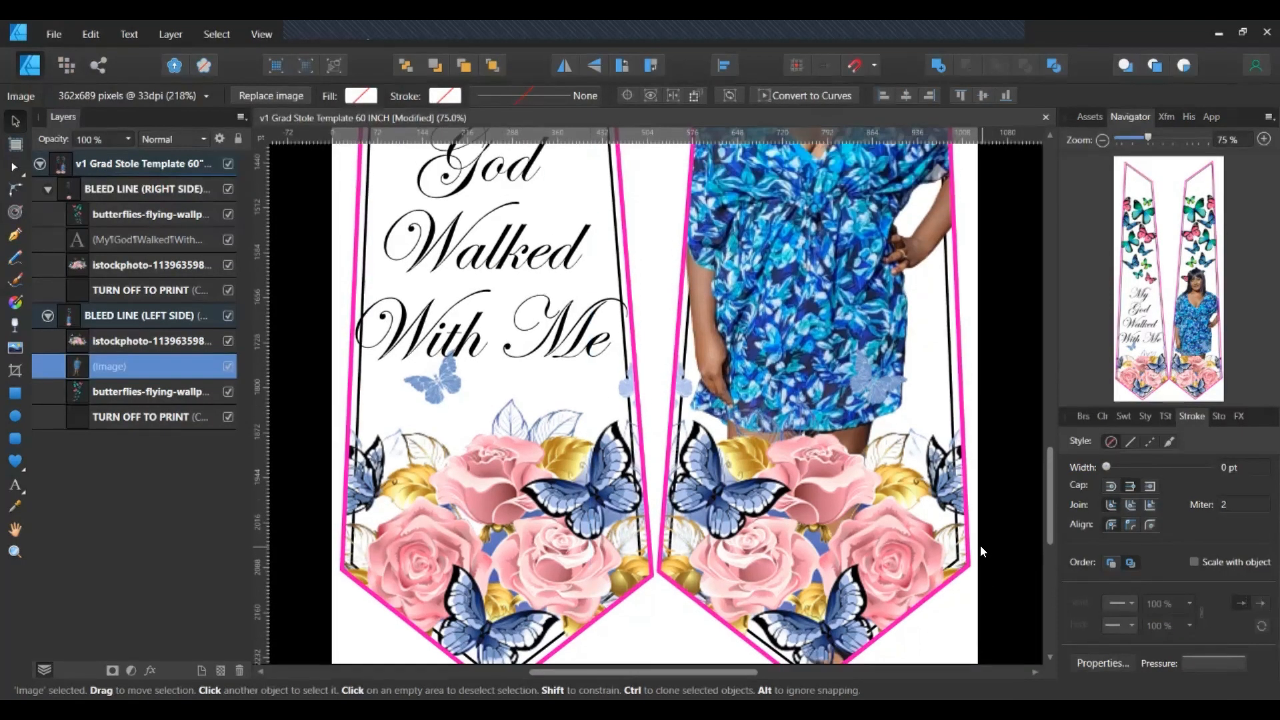
{"action": "scroll", "coordinate": [979, 538], "scroll_direction": "up", "scroll_amount": 15}
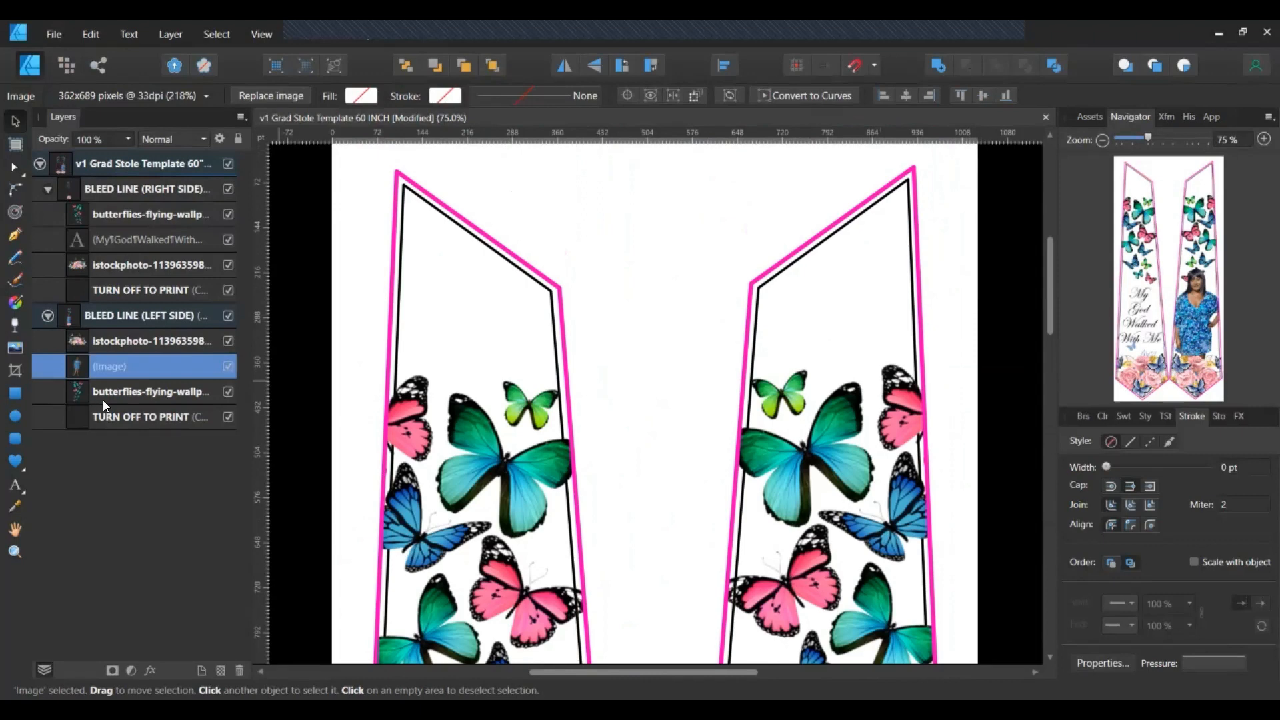
Hide both TURN OFF TO PRINT guide-line layers and deselect the photo.
{"action": "left_click", "coordinate": [230, 418]}
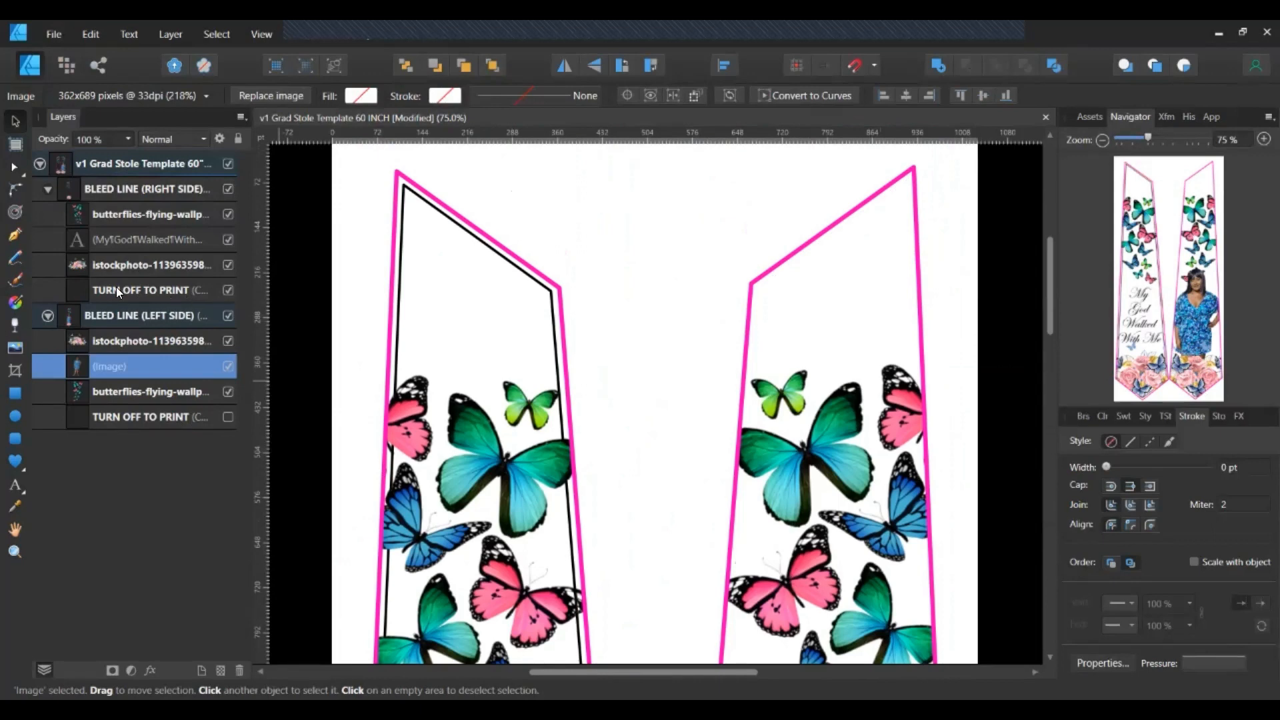
{"action": "left_click", "coordinate": [230, 290]}
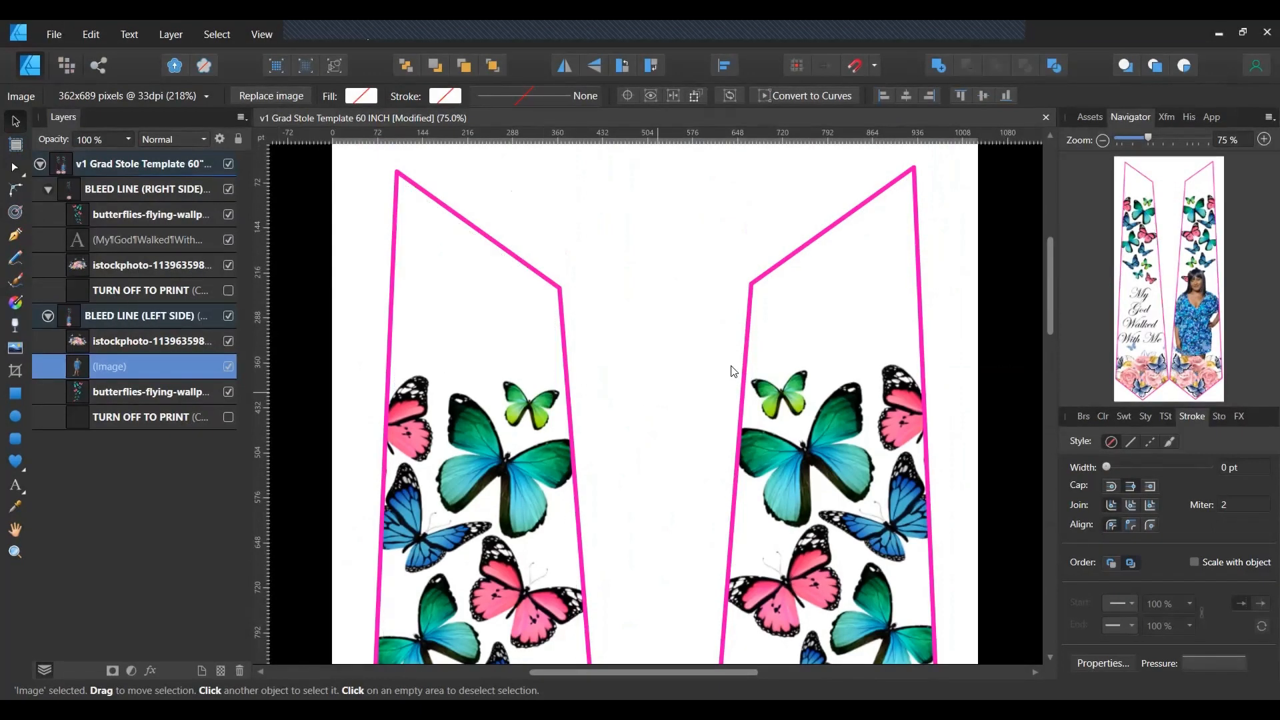
{"action": "scroll", "coordinate": [733, 372], "scroll_direction": "down", "scroll_amount": 3}
{"action": "scroll", "coordinate": [732, 372], "scroll_direction": "down", "scroll_amount": 4}
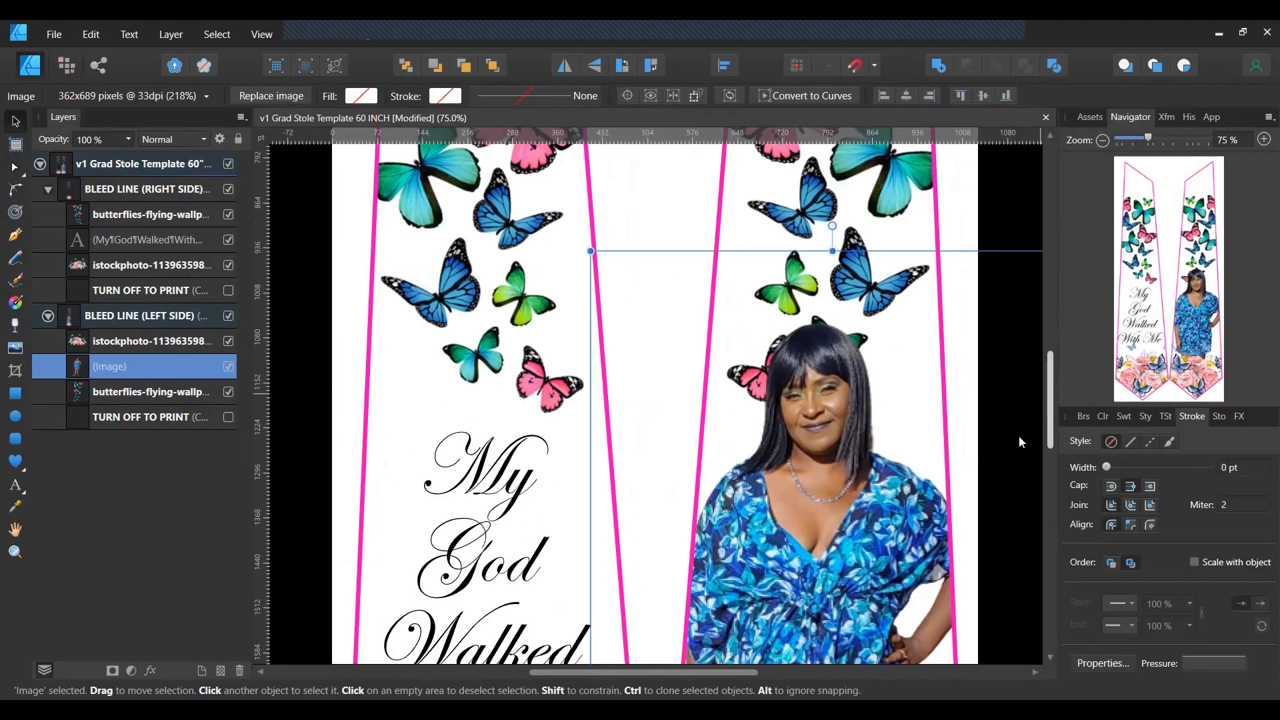
{"action": "left_click", "coordinate": [1010, 205]}
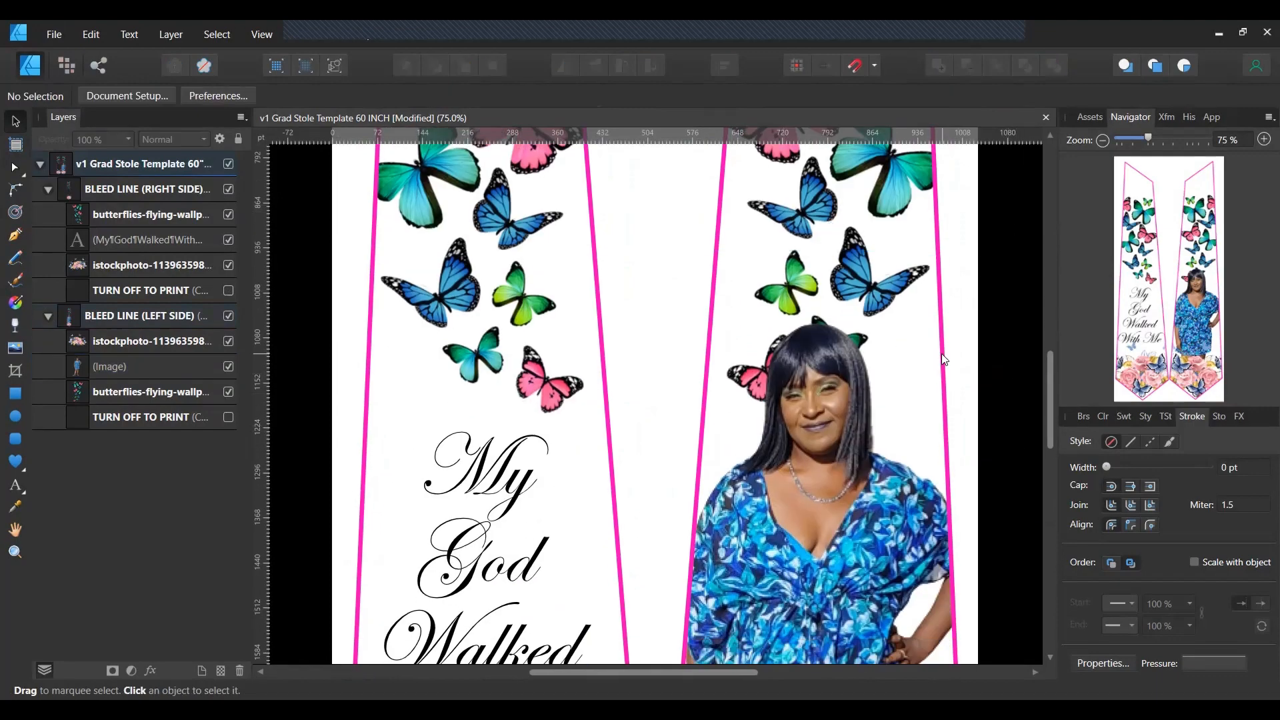
{"action": "scroll", "coordinate": [942, 353], "scroll_direction": "down", "scroll_amount": 2}
{"action": "scroll", "coordinate": [942, 353], "scroll_direction": "down", "scroll_amount": 4}
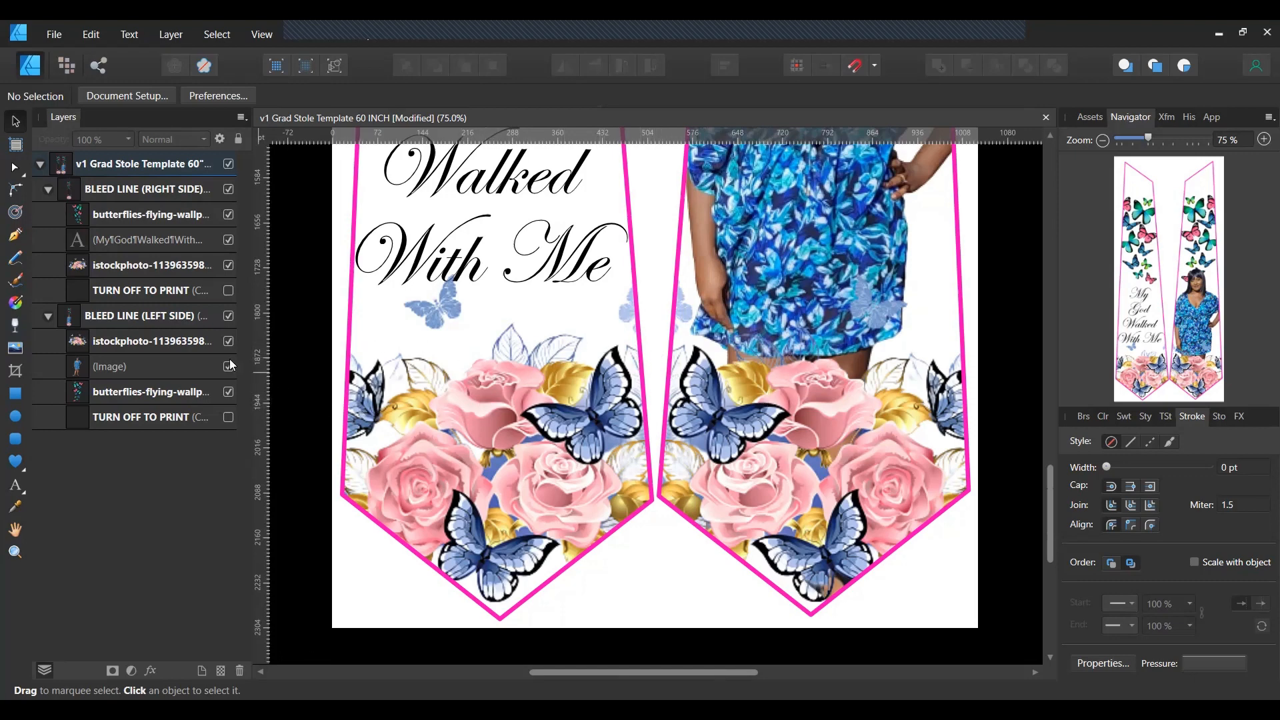
Set the stroke of BLEED LINE (LEFT SIDE) to None.
{"action": "left_click", "coordinate": [150, 317]}
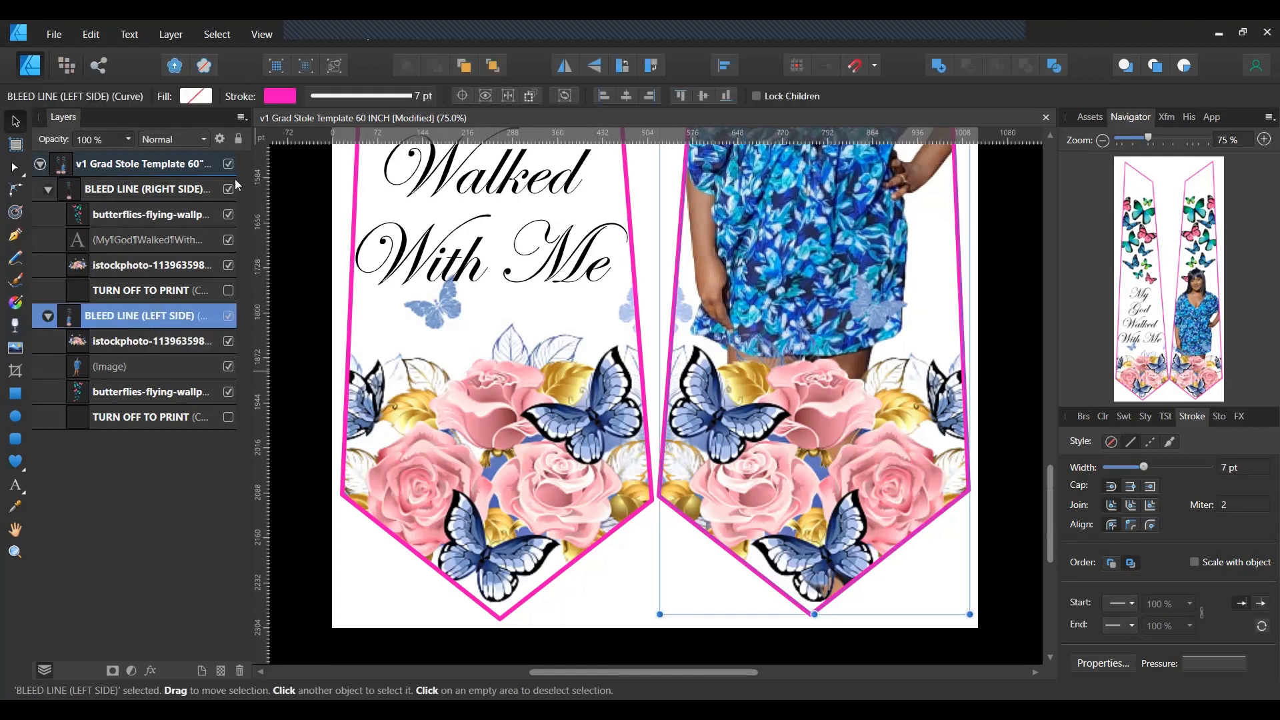
{"action": "left_click", "coordinate": [277, 98]}
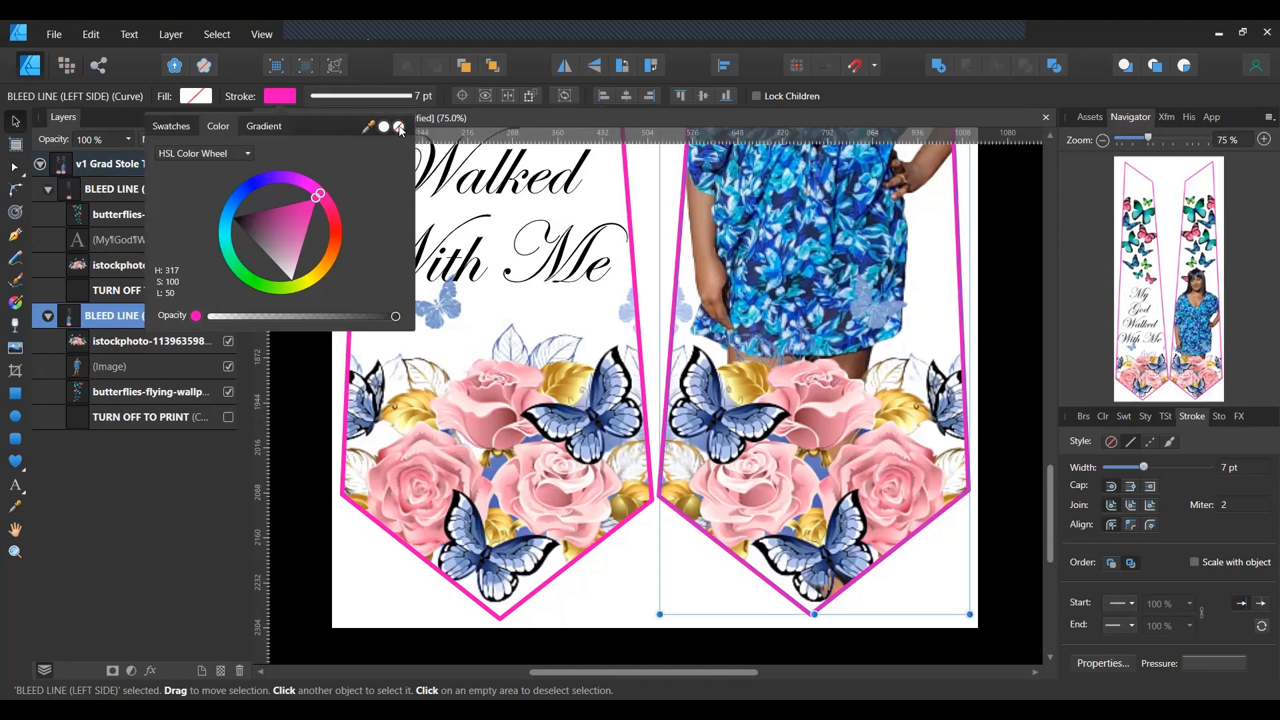
{"action": "left_click", "coordinate": [400, 128]}
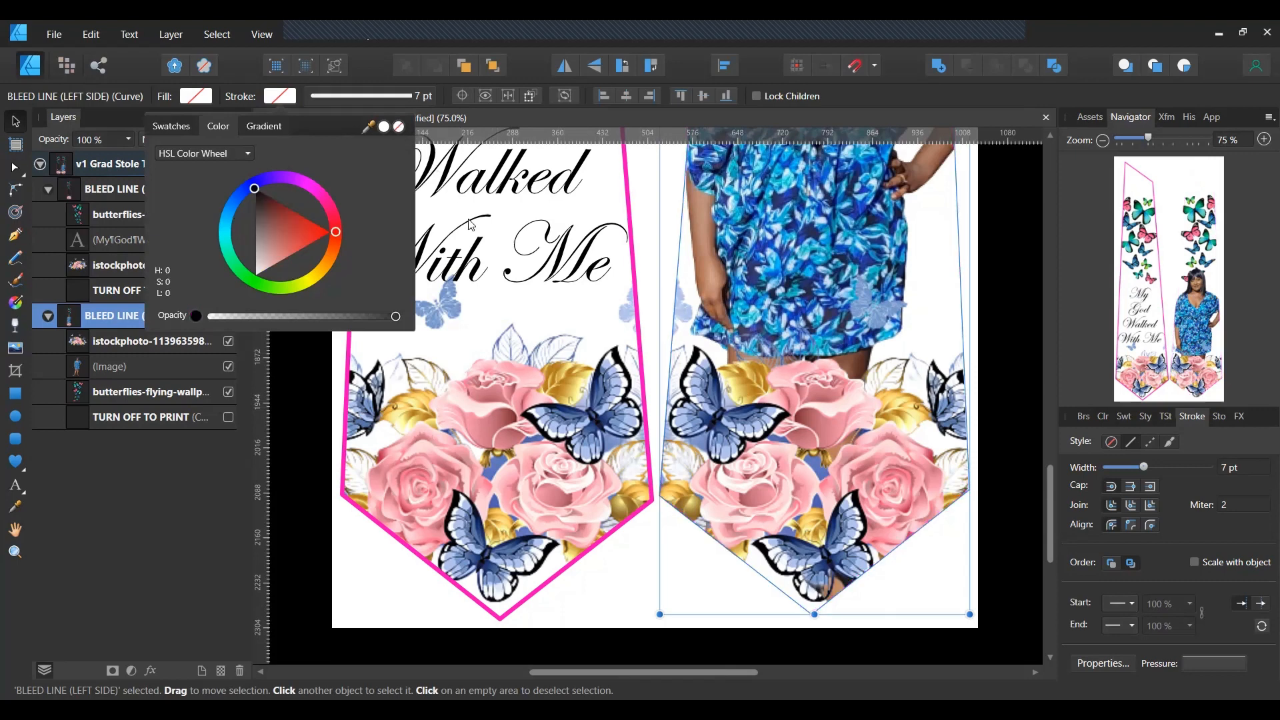
{"action": "left_click", "coordinate": [555, 634]}
{"action": "scroll", "coordinate": [898, 515], "scroll_direction": "up", "scroll_amount": 15}
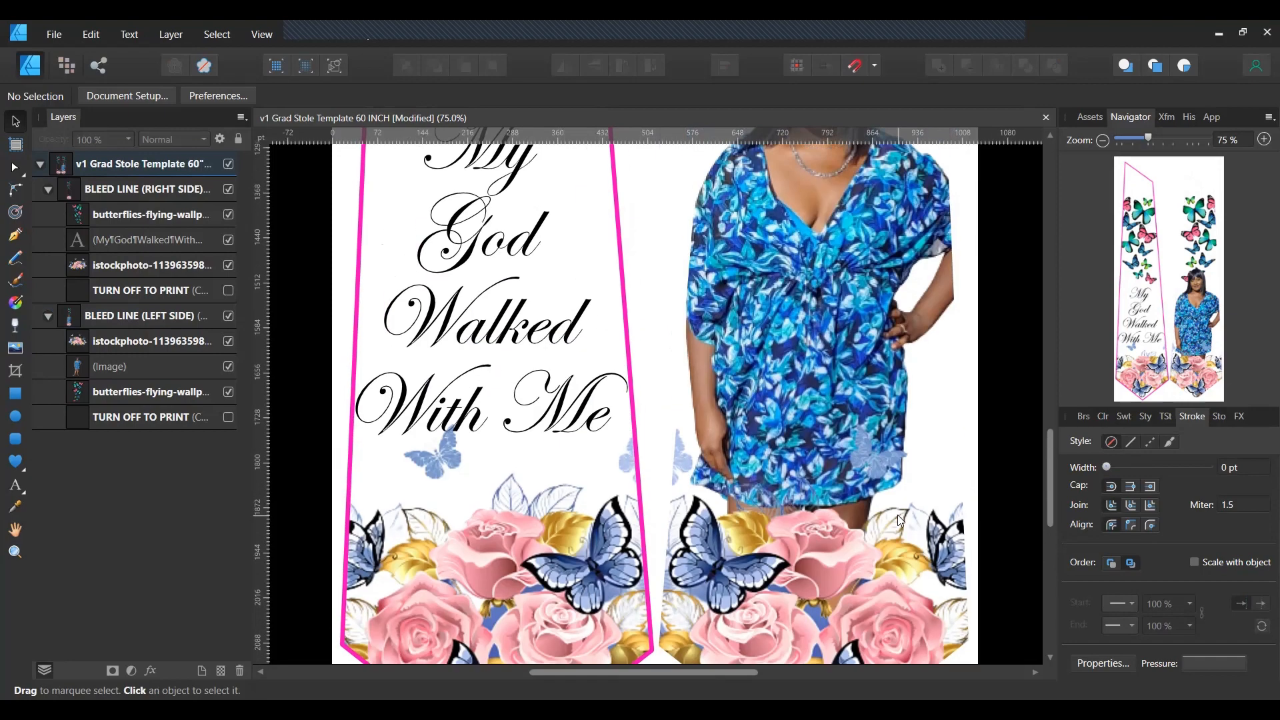
{"action": "scroll", "coordinate": [897, 512], "scroll_direction": "up", "scroll_amount": 4}
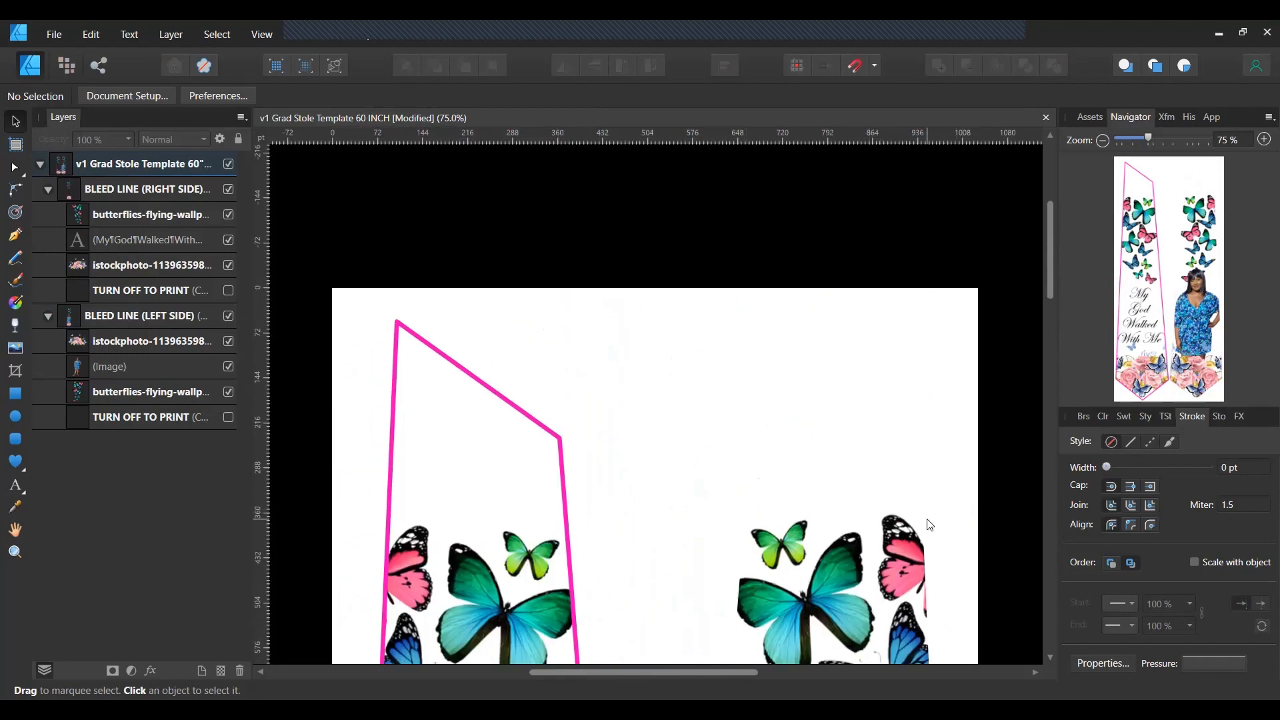
{"action": "scroll", "coordinate": [918, 482], "scroll_direction": "down", "scroll_amount": 11}
{"action": "scroll", "coordinate": [917, 478], "scroll_direction": "down", "scroll_amount": 8}
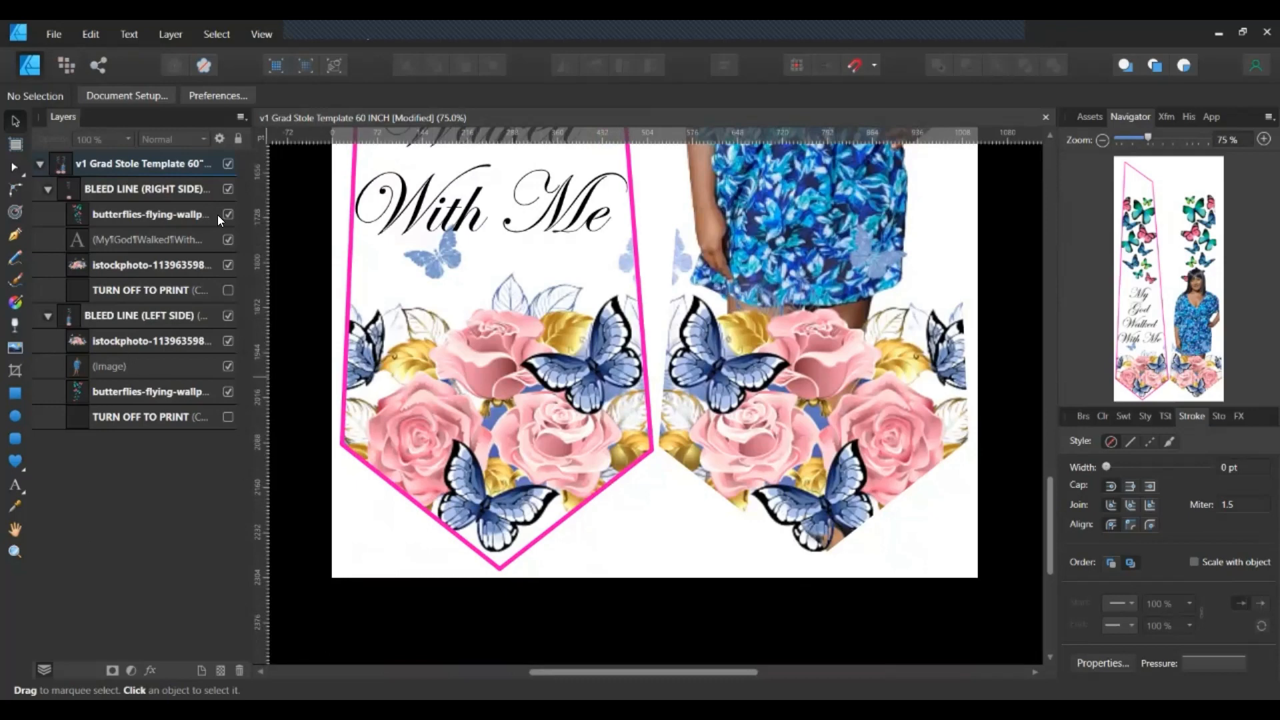
Set the stroke of BLEED LINE (RIGHT SIDE) to None and clear the selection.
{"action": "left_click", "coordinate": [169, 318]}
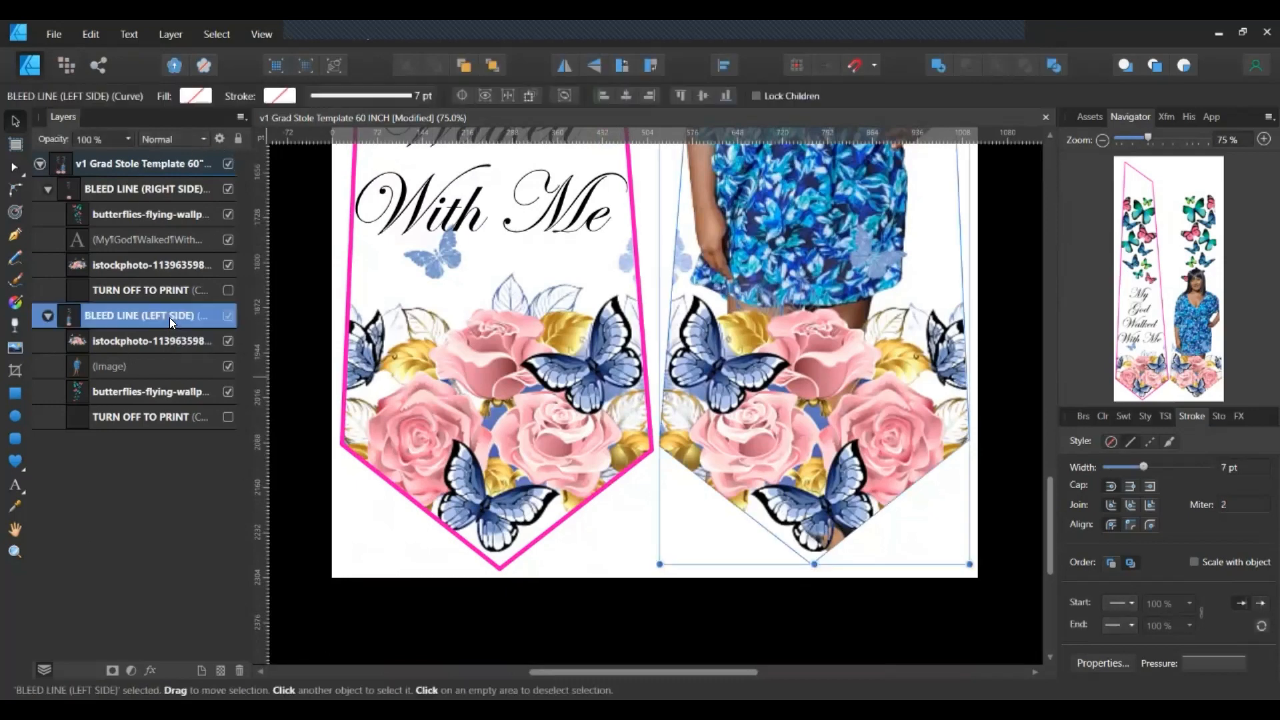
{"action": "left_click", "coordinate": [152, 191]}
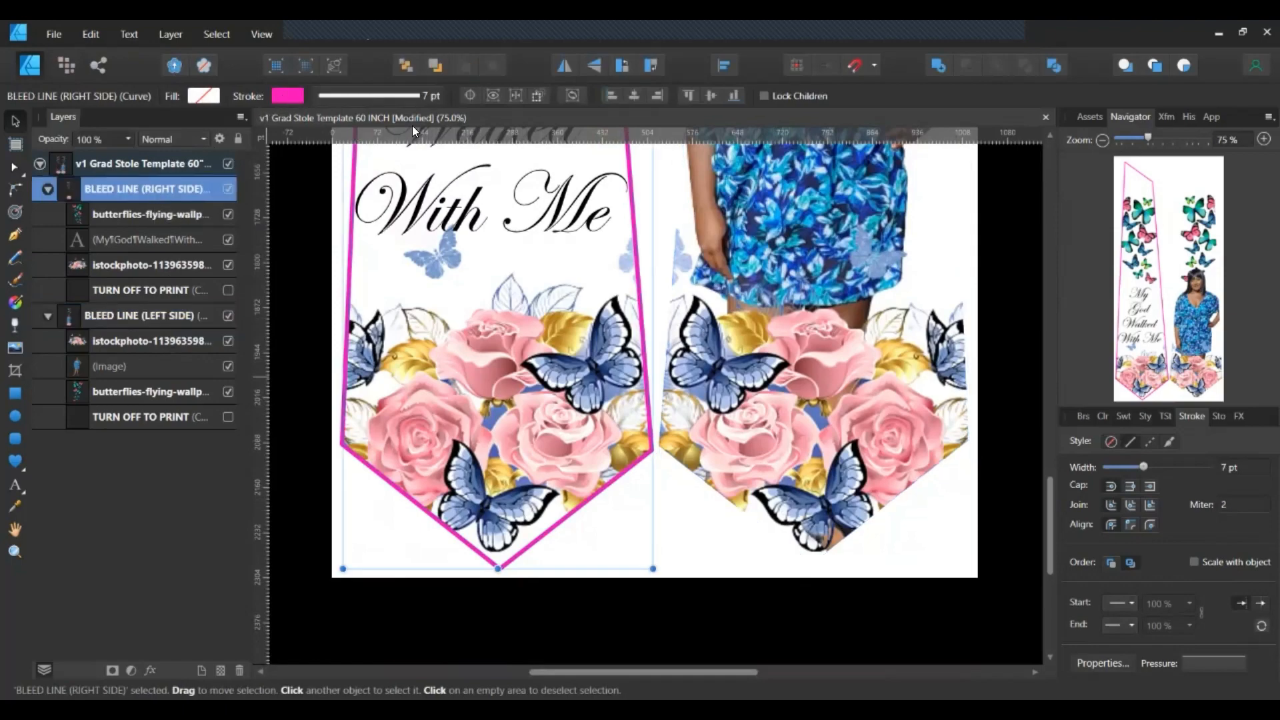
{"action": "left_click", "coordinate": [287, 96]}
{"action": "left_click", "coordinate": [406, 126]}
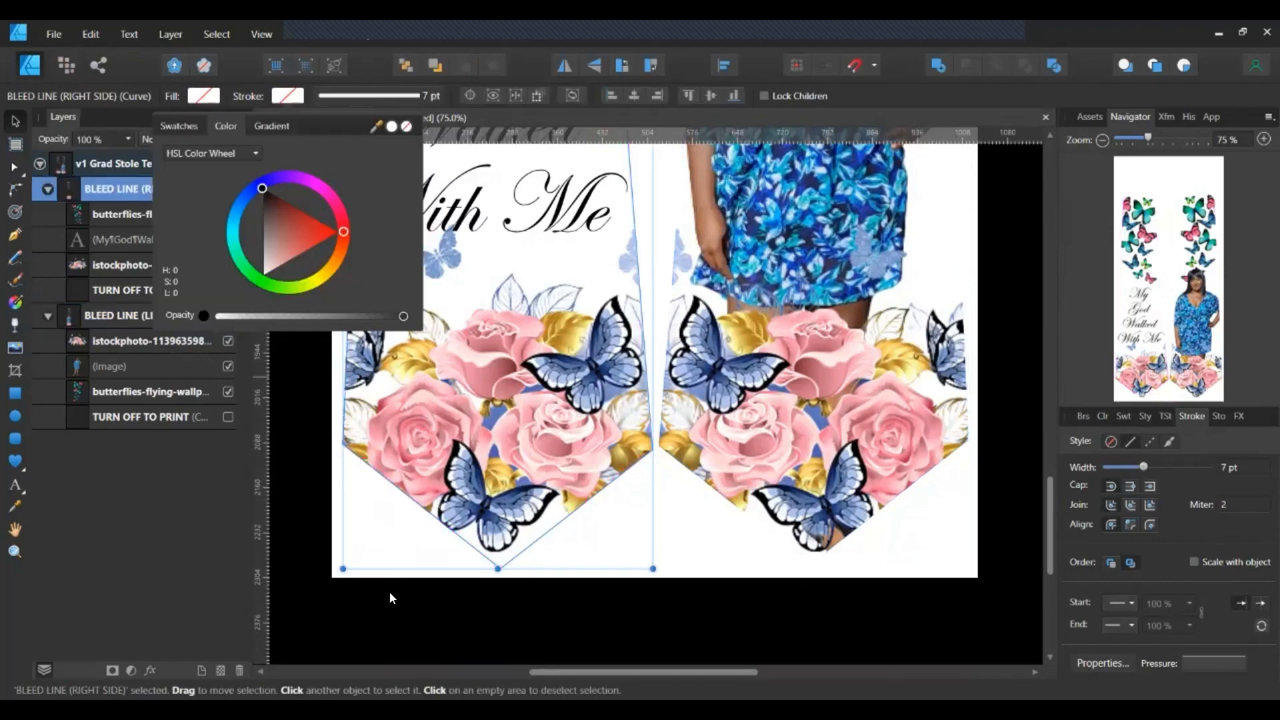
{"action": "left_click", "coordinate": [387, 621]}
{"action": "left_click", "coordinate": [387, 621]}
{"action": "scroll", "coordinate": [980, 582], "scroll_direction": "up", "scroll_amount": 10}
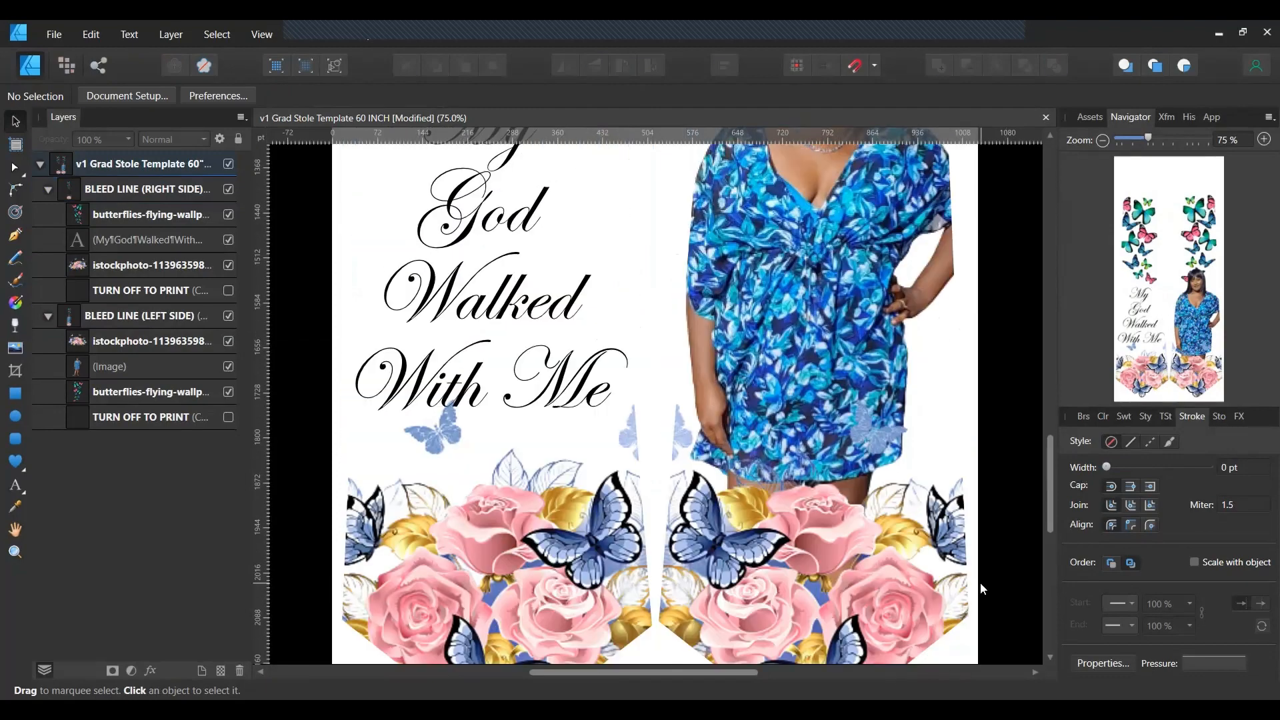
{"action": "scroll", "coordinate": [980, 582], "scroll_direction": "up", "scroll_amount": 4}
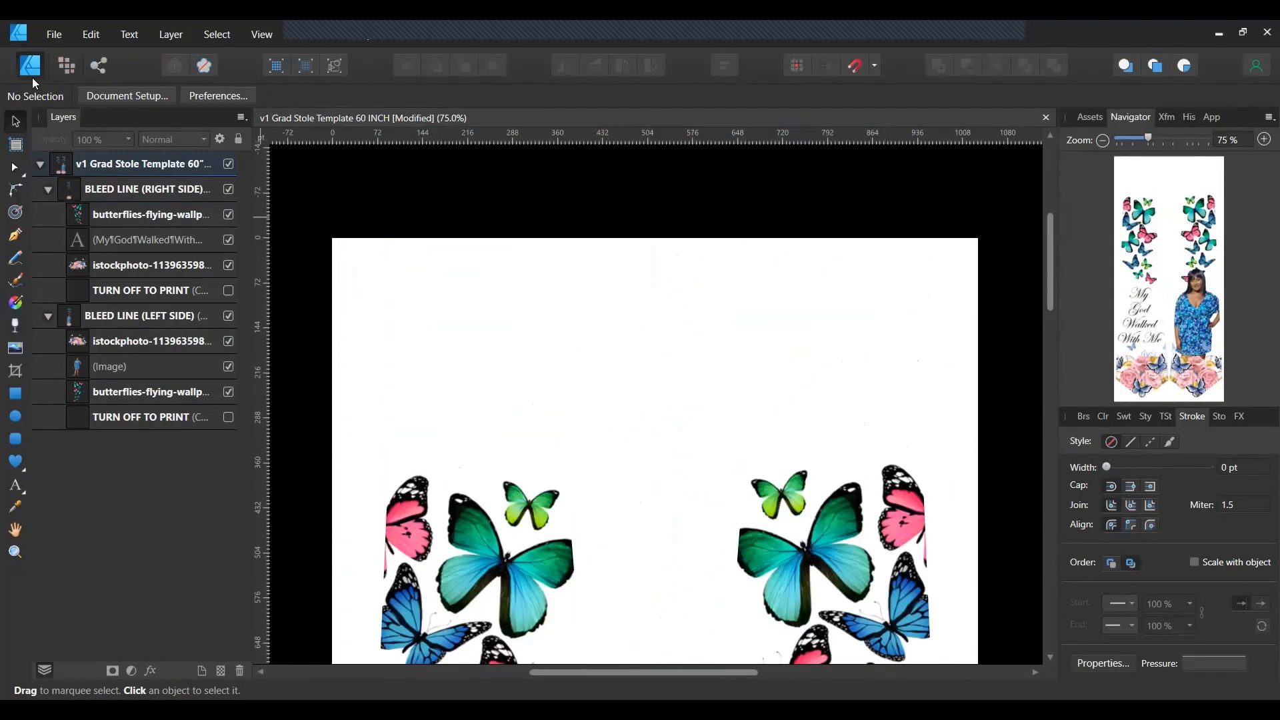
{"action": "scroll", "coordinate": [794, 278], "scroll_direction": "down", "scroll_amount": 3}
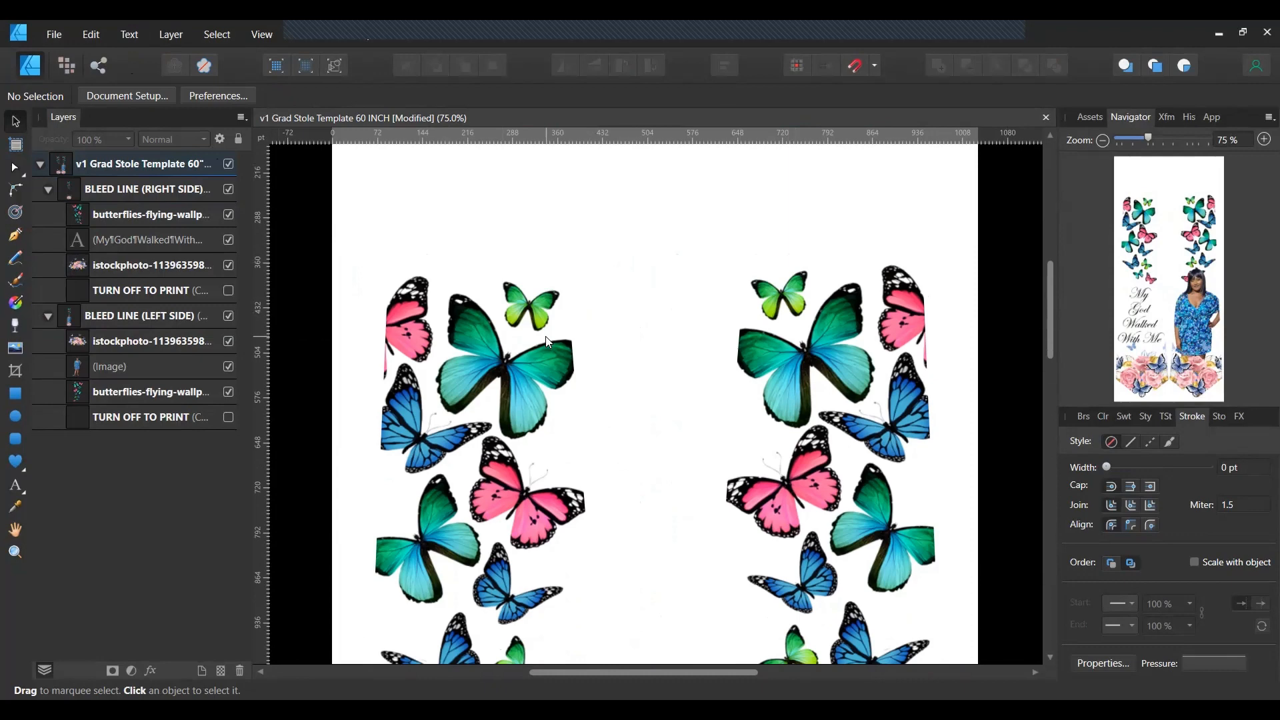
Open the Print dialog and set the Layout Model to Tiled.
{"action": "left_click", "coordinate": [60, 37]}
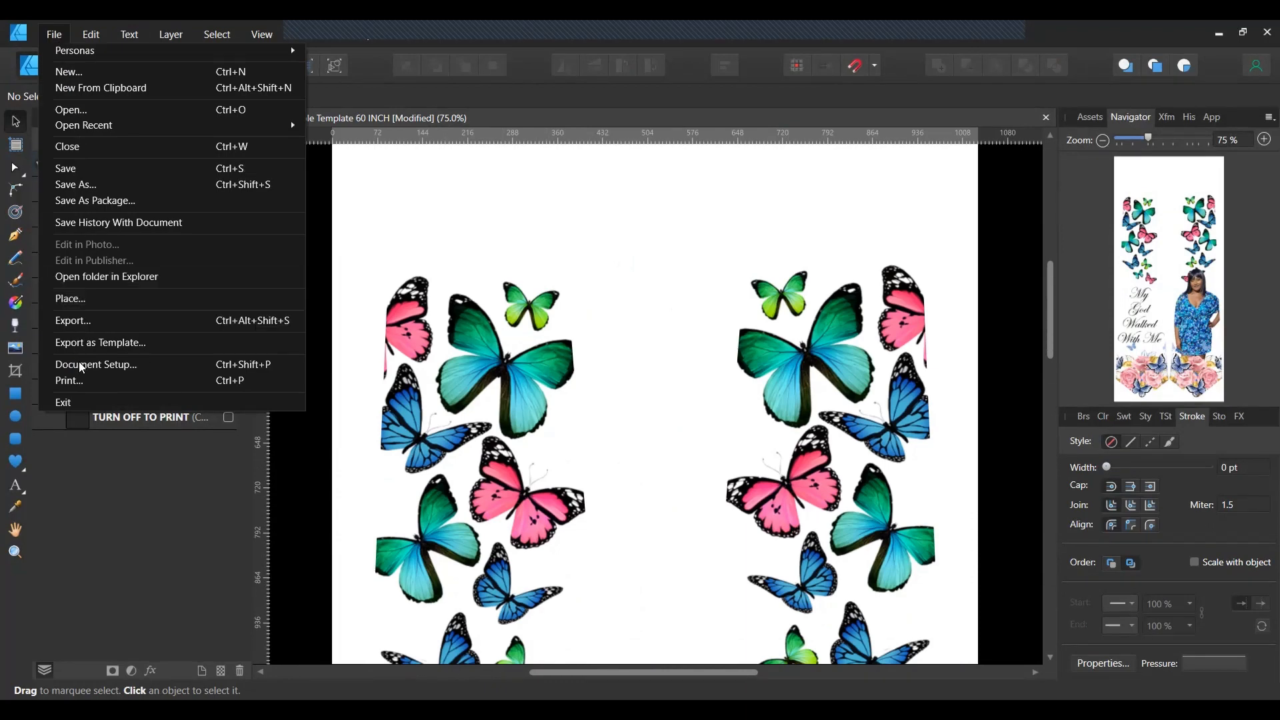
{"action": "left_click", "coordinate": [81, 383]}
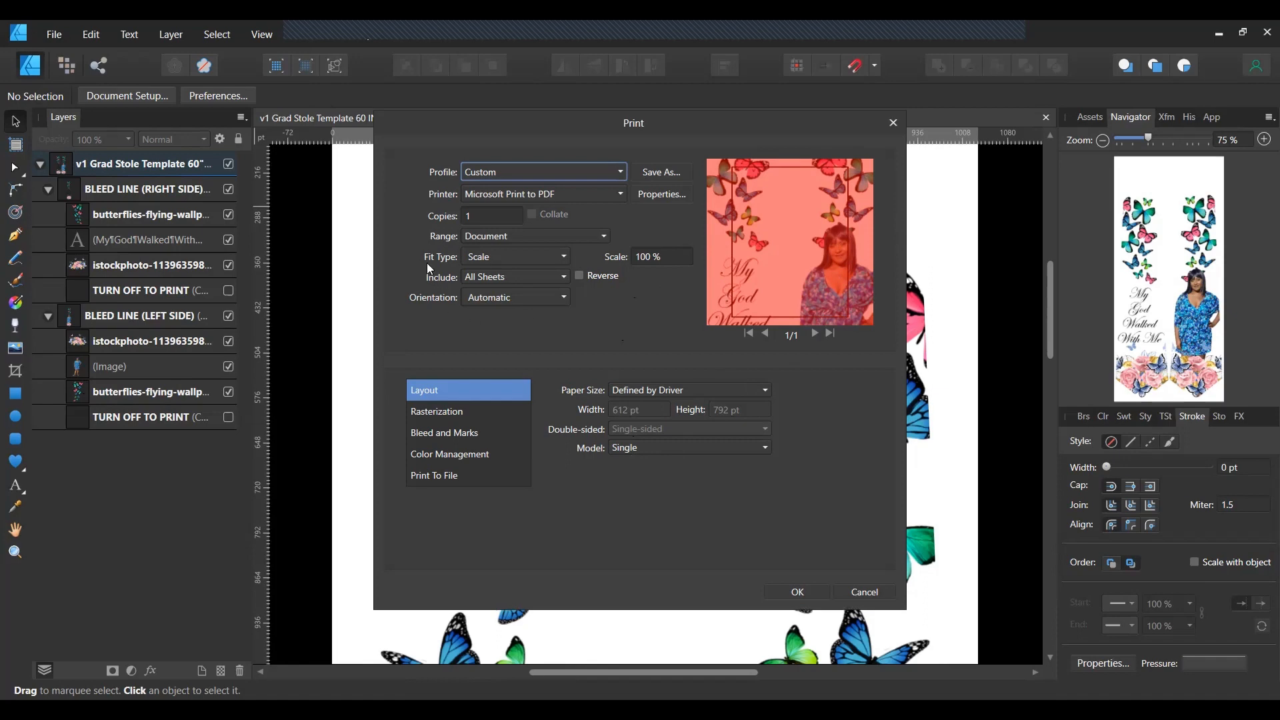
{"action": "left_click", "coordinate": [620, 453]}
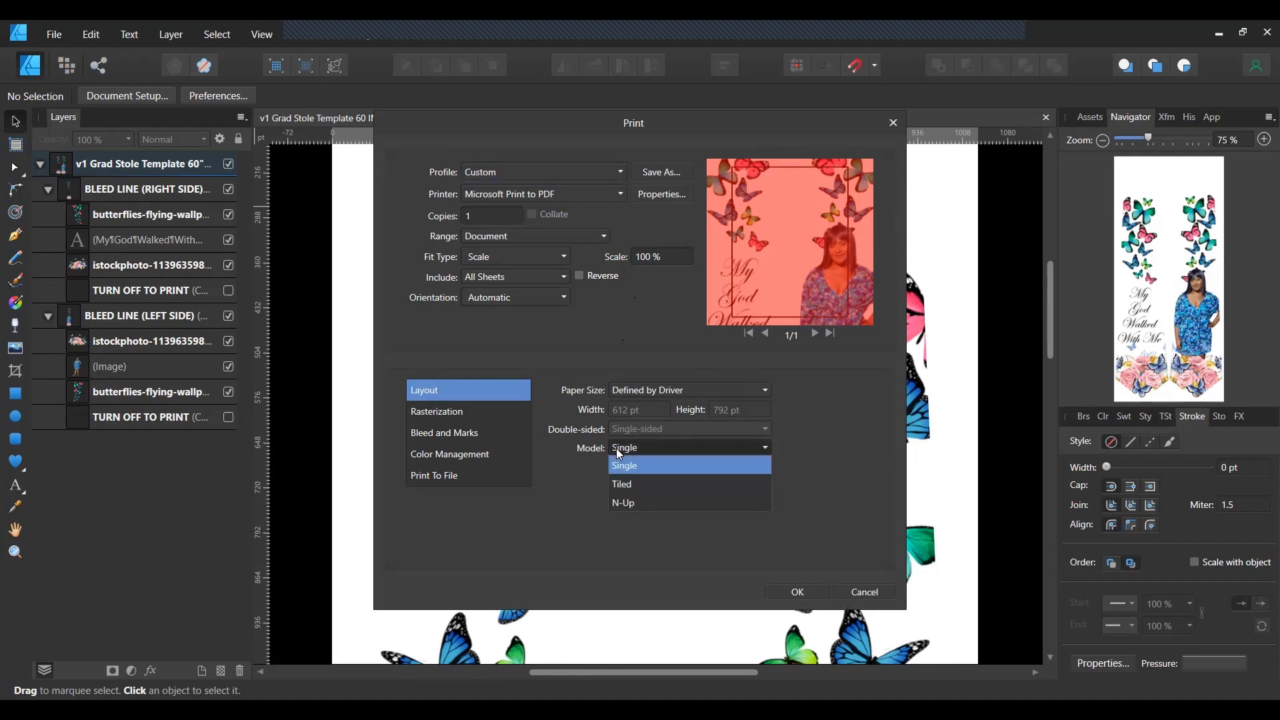
{"action": "left_click", "coordinate": [623, 491]}
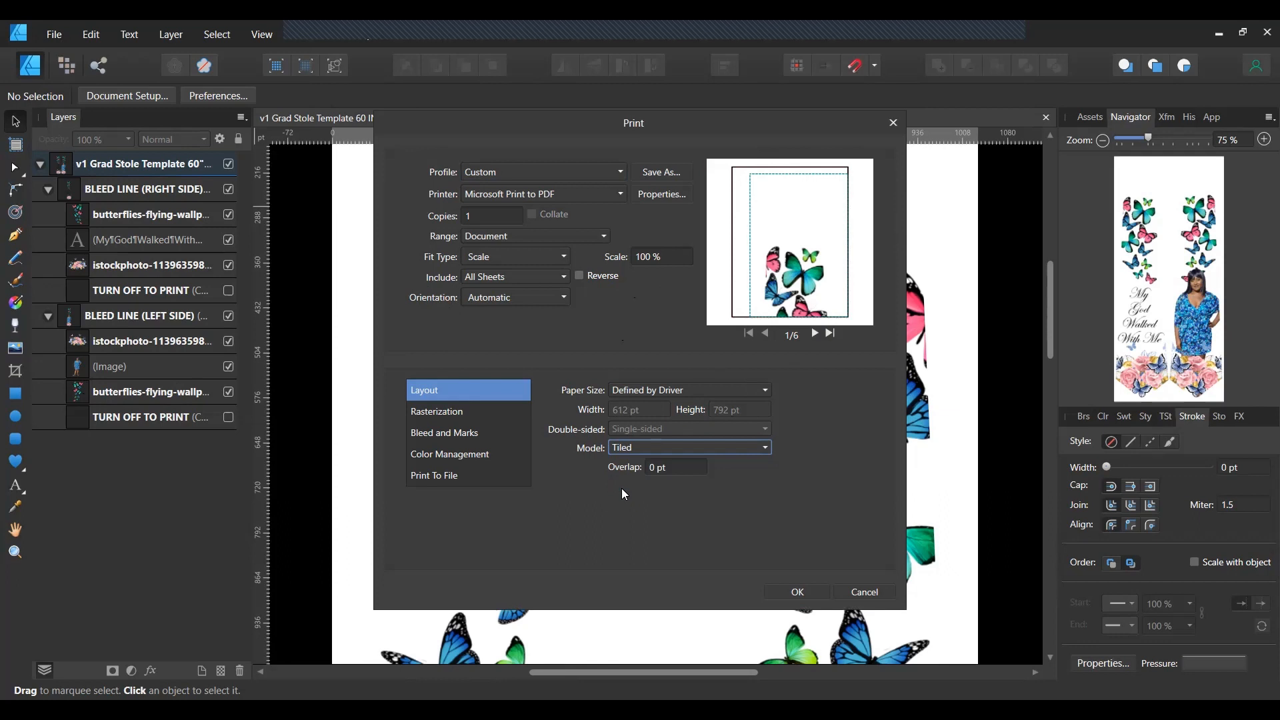
Step through the previews of all six printed tiles.
{"action": "left_click", "coordinate": [816, 331]}
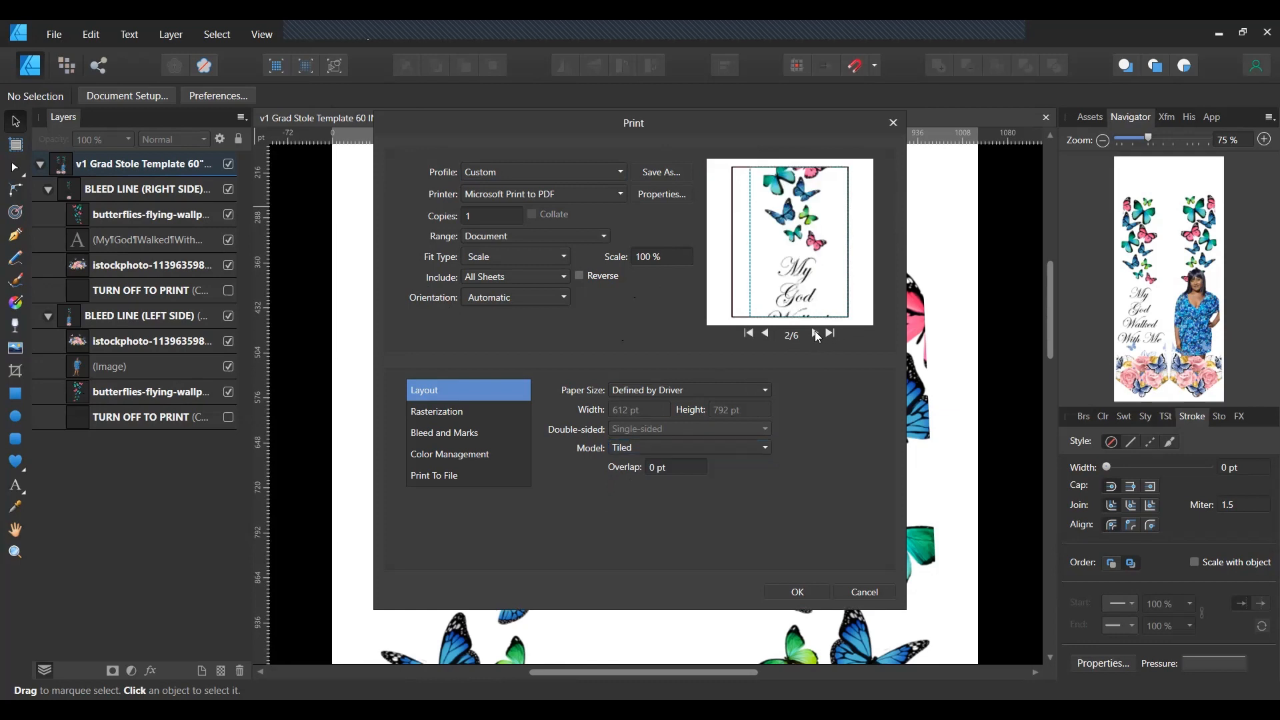
{"action": "left_click", "coordinate": [816, 331]}
{"action": "left_click", "coordinate": [816, 332]}
{"action": "left_click", "coordinate": [816, 333]}
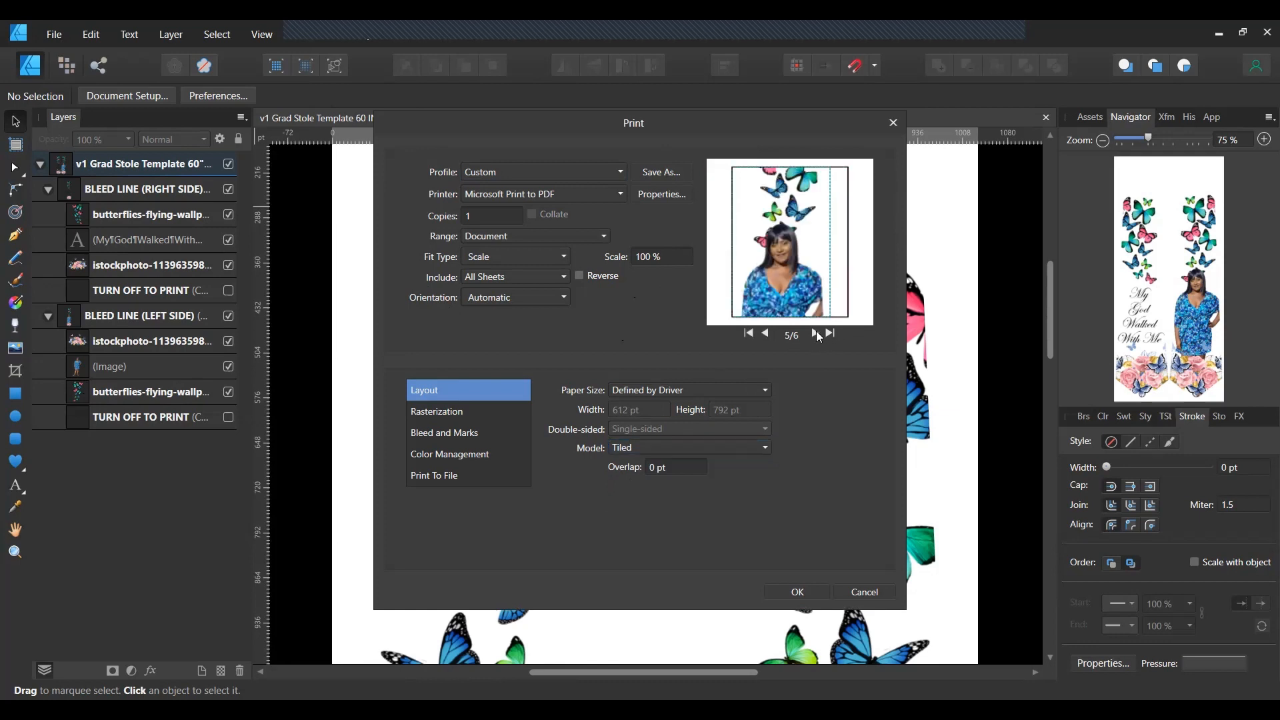
{"action": "left_click", "coordinate": [817, 333]}
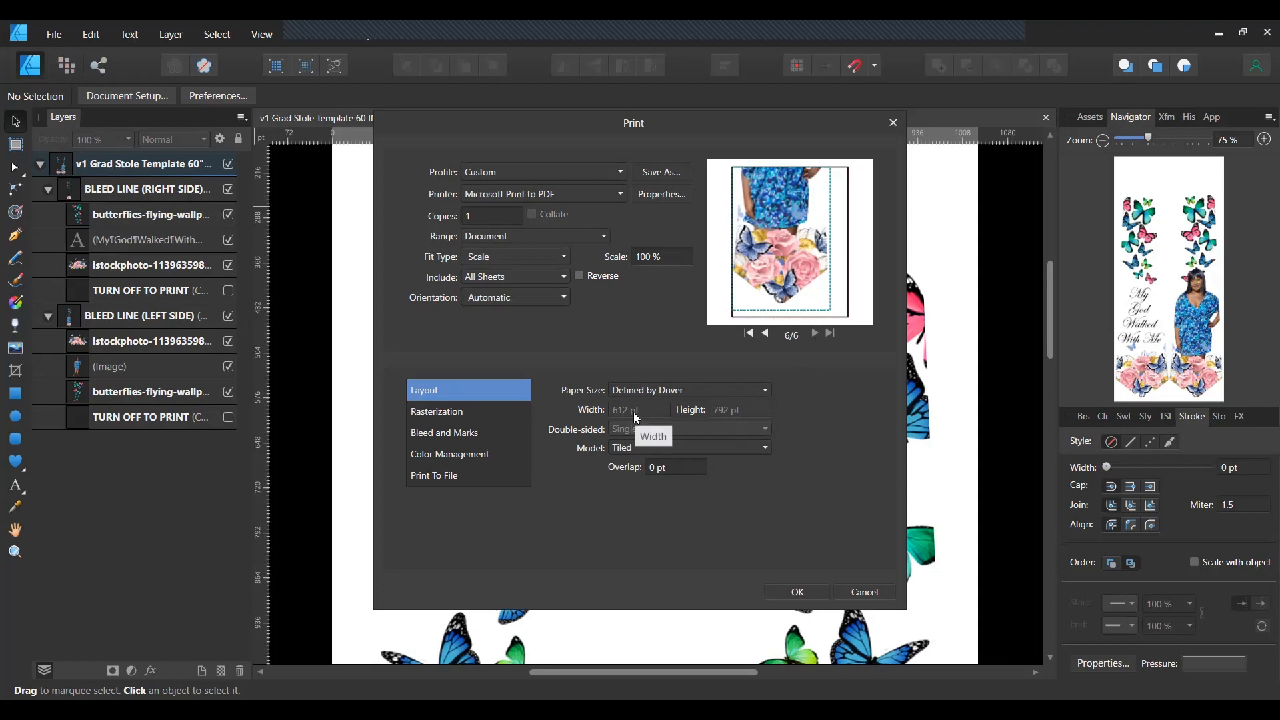
Enter a 0.50 pt tile overlap, then cancel the Print dialog without printing.
{"action": "left_click", "coordinate": [652, 466]}
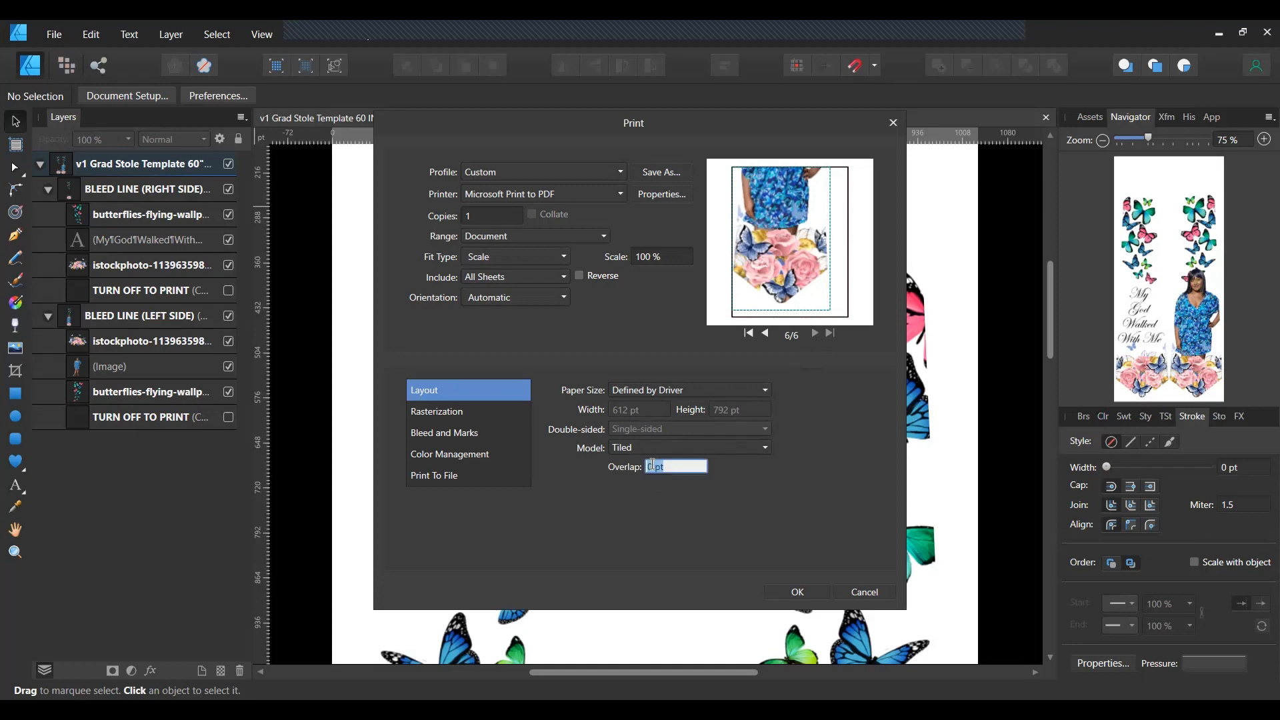
{"action": "left_click", "coordinate": [653, 465]}
{"action": "type", "text": "0"}
{"action": "key", "text": "BackSpace"}
{"action": "type", "text": ".0"}
{"action": "type", "text": "0"}
{"action": "type", "text": "5"}
{"action": "key", "text": "BackSpace"}
{"action": "key", "text": "BackSpace"}
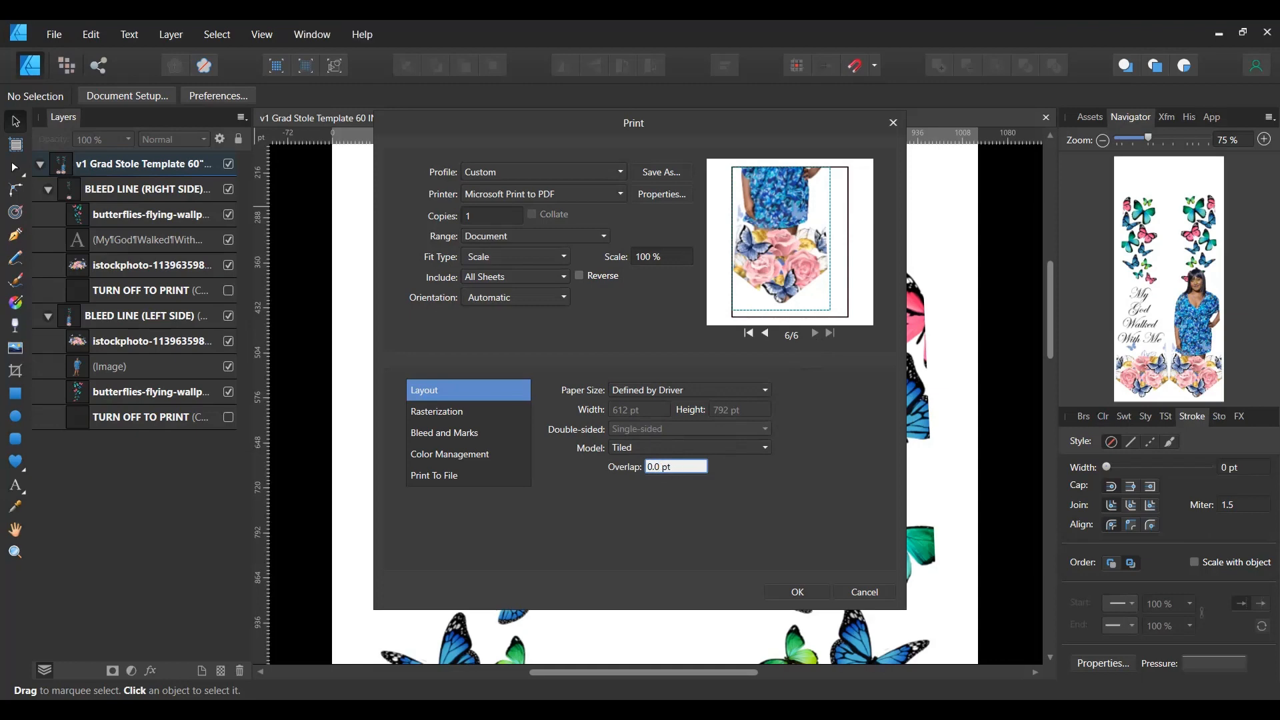
{"action": "key", "text": "BackSpace"}
{"action": "type", "text": "50"}
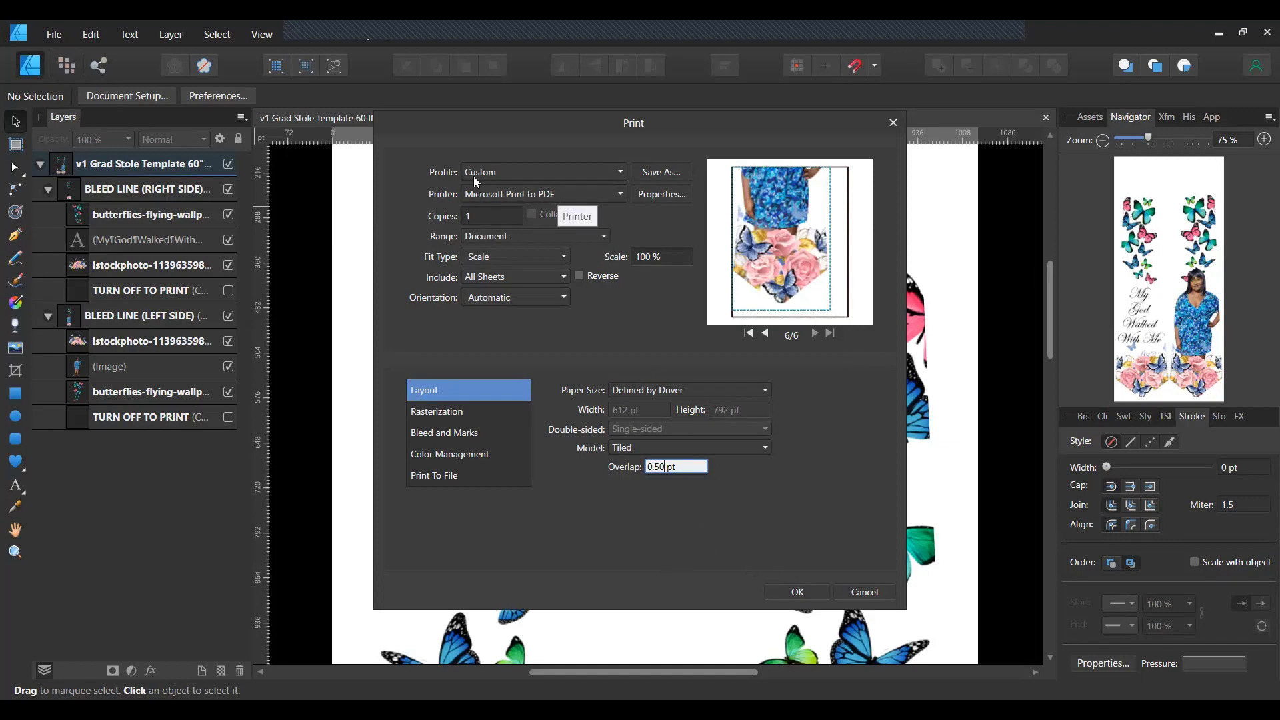
{"action": "left_click", "coordinate": [864, 593]}
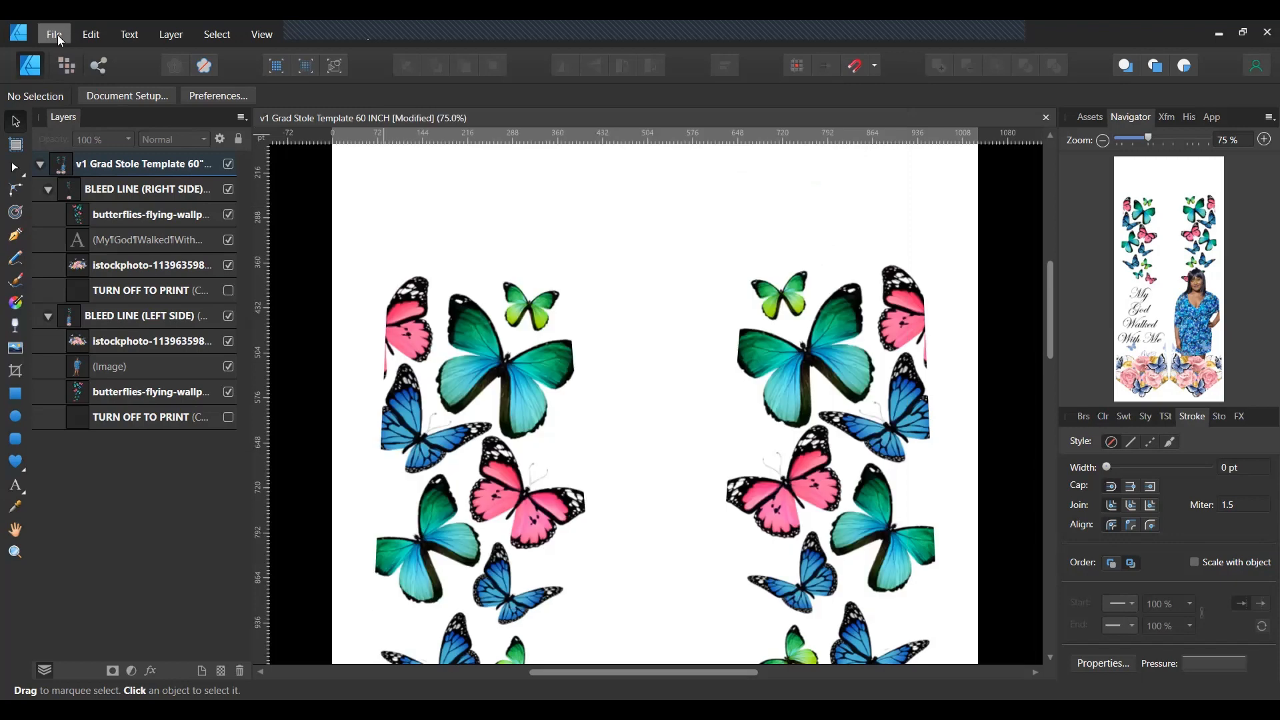
{"action": "left_click", "coordinate": [55, 35]}
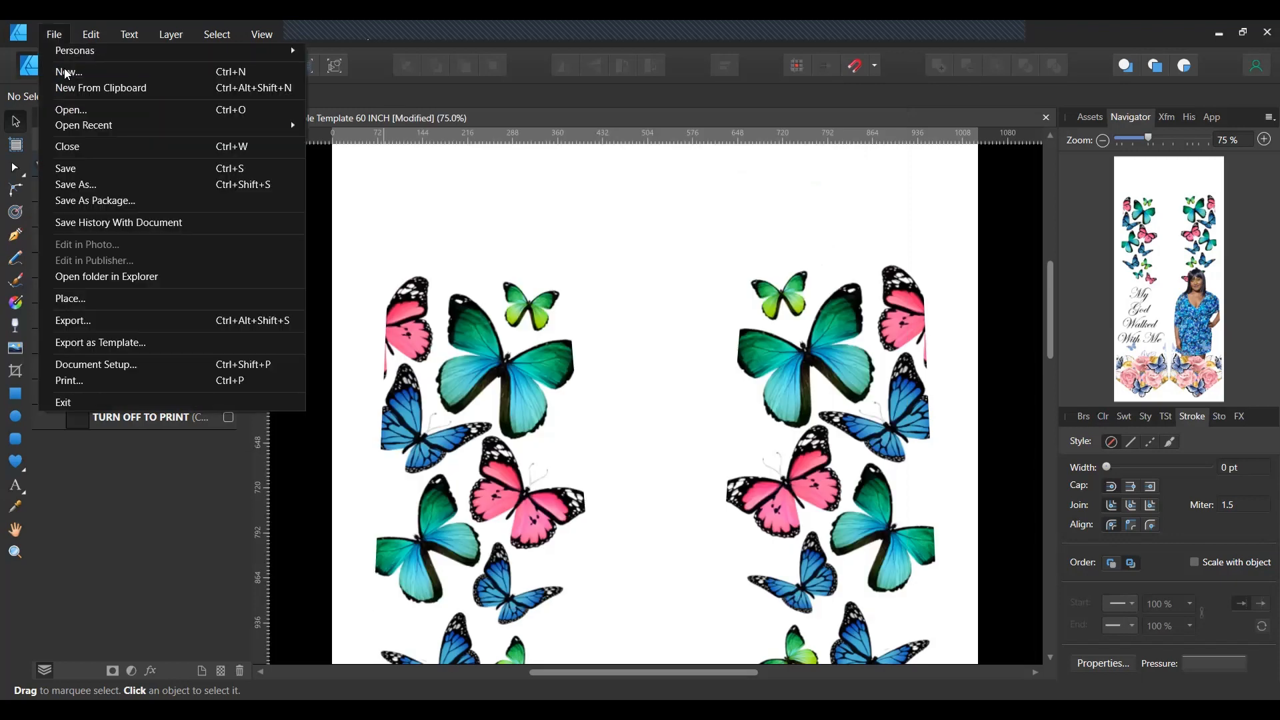
{"action": "left_click", "coordinate": [89, 322]}
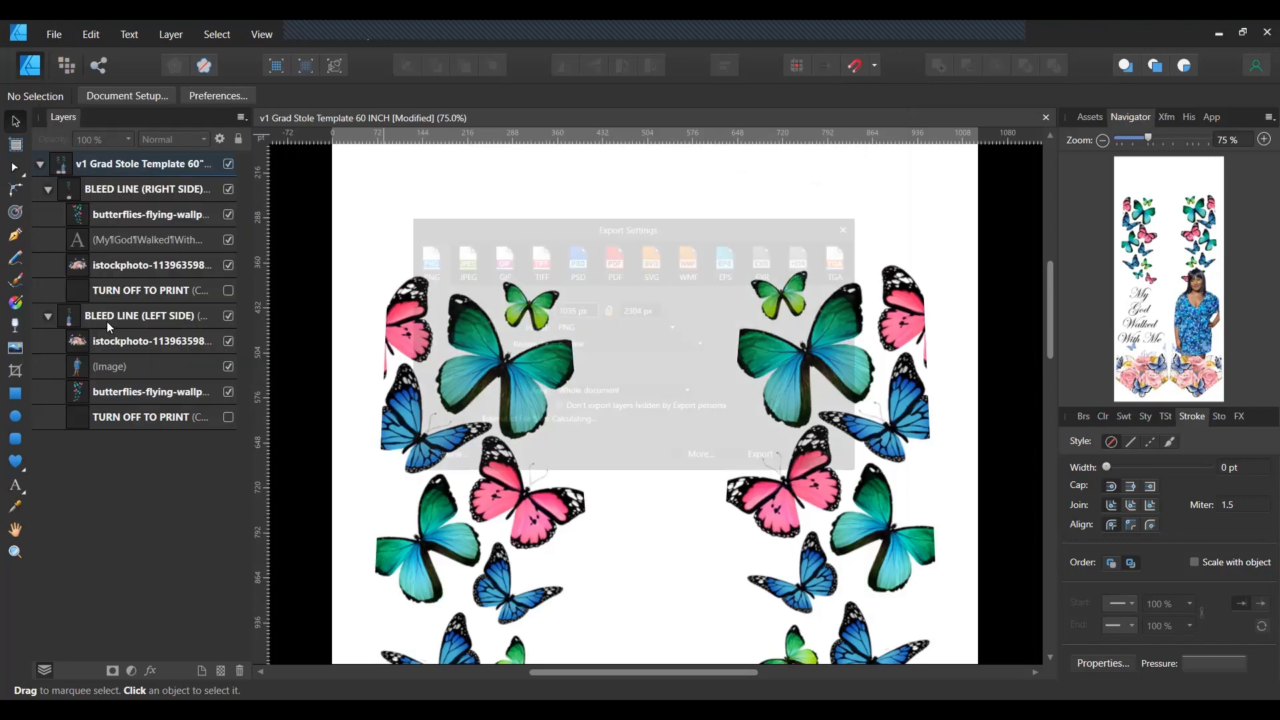
{"action": "left_click", "coordinate": [614, 257]}
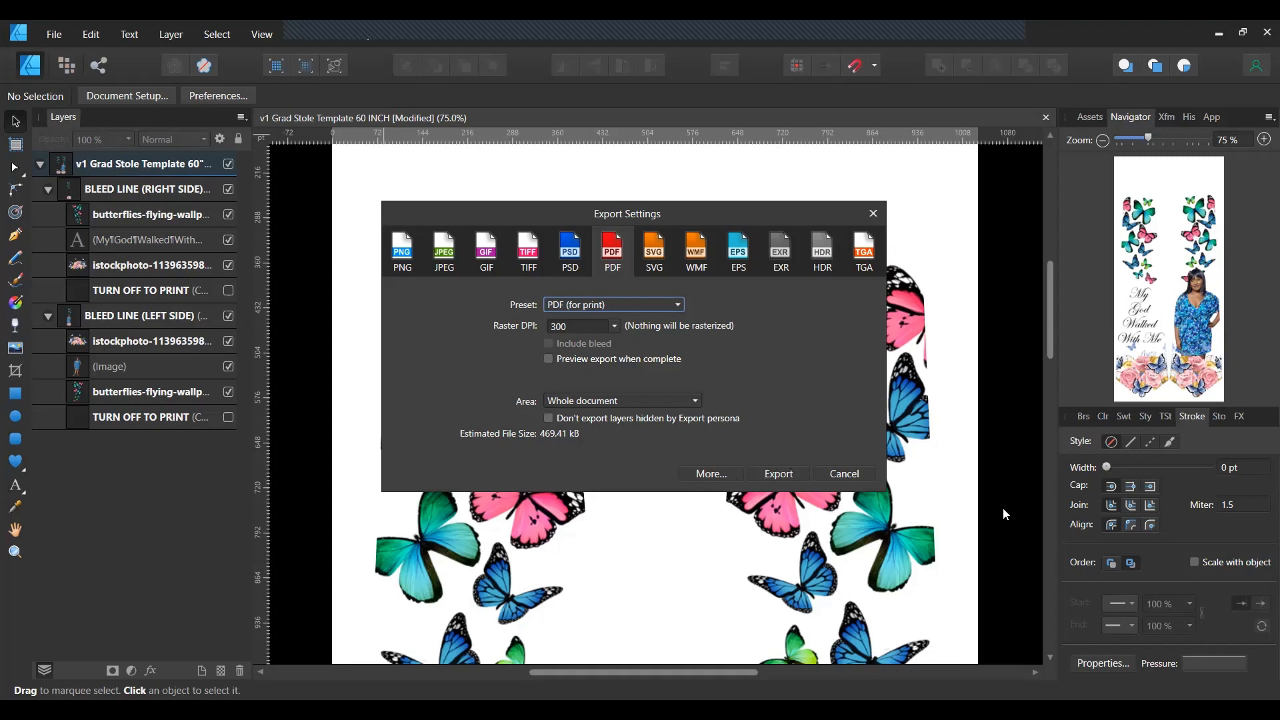
{"action": "left_click", "coordinate": [842, 475]}
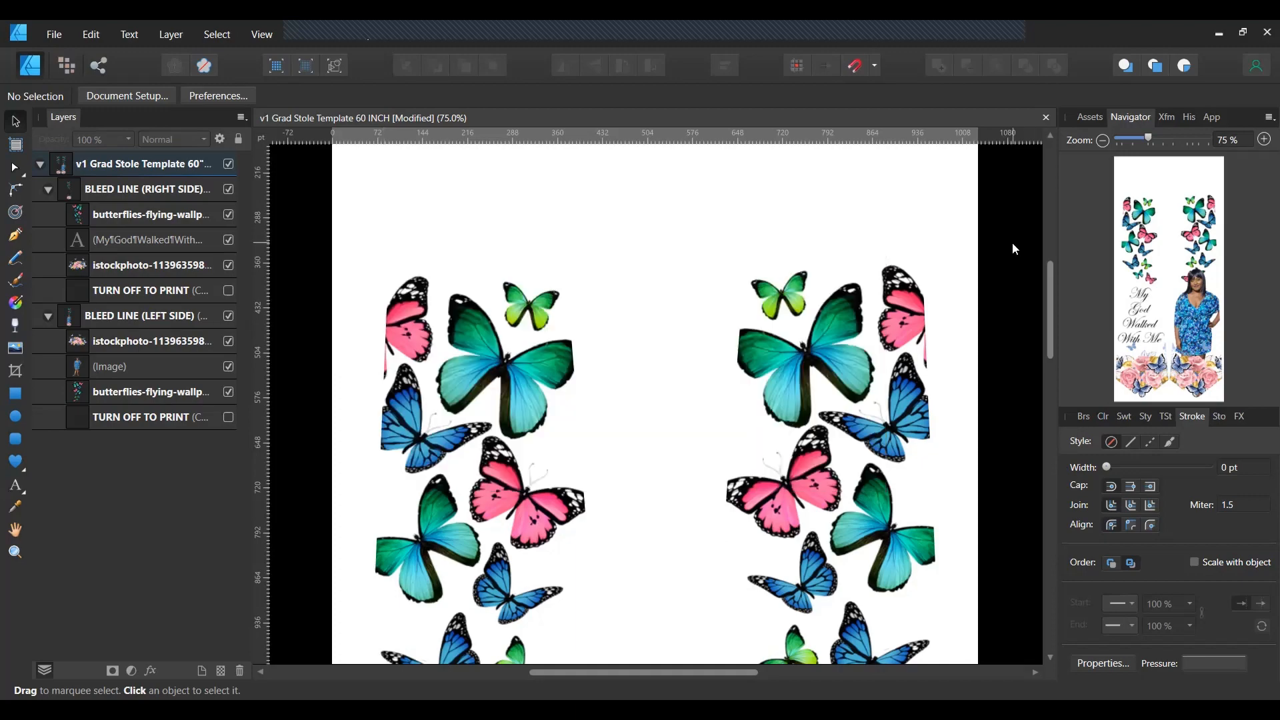
Show the left TURN OFF TO PRINT layer and colour the left bleed line bright pink.
{"action": "scroll", "coordinate": [1011, 400], "scroll_direction": "down", "scroll_amount": 3}
{"action": "scroll", "coordinate": [1012, 389], "scroll_direction": "down", "scroll_amount": 10}
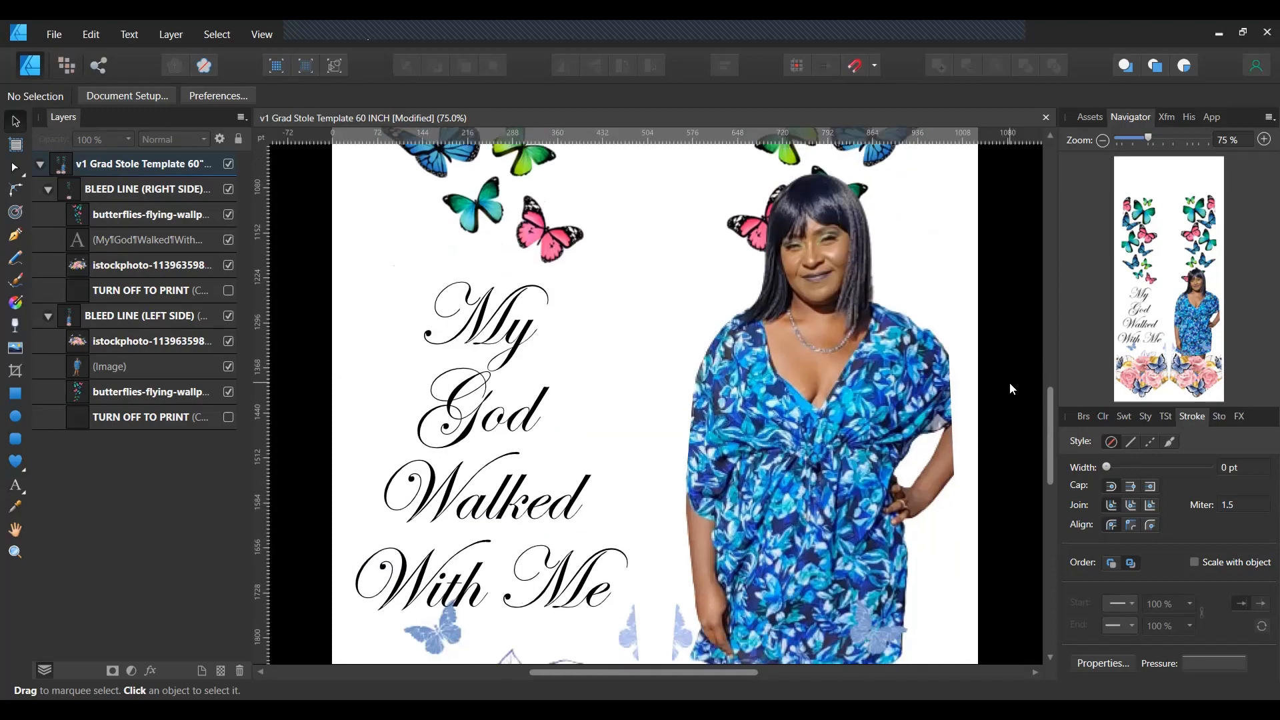
{"action": "scroll", "coordinate": [1009, 389], "scroll_direction": "down", "scroll_amount": 5}
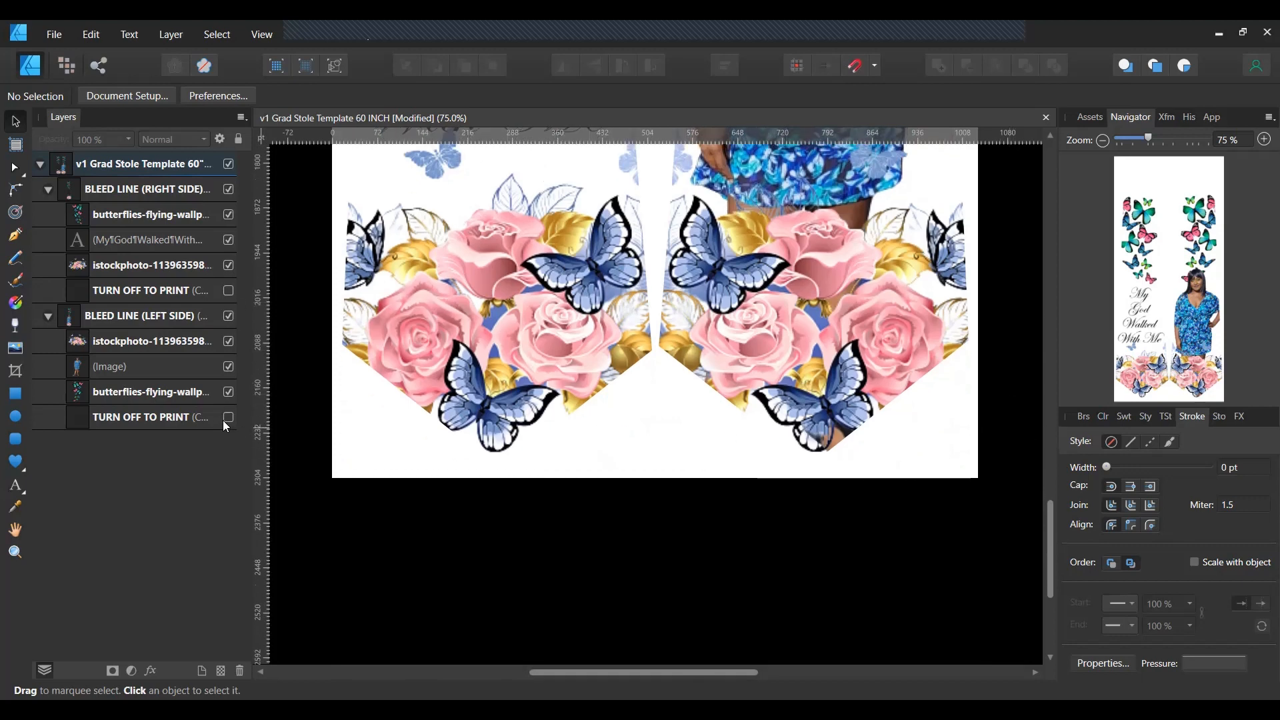
{"action": "left_click", "coordinate": [229, 292]}
{"action": "left_click", "coordinate": [167, 312]}
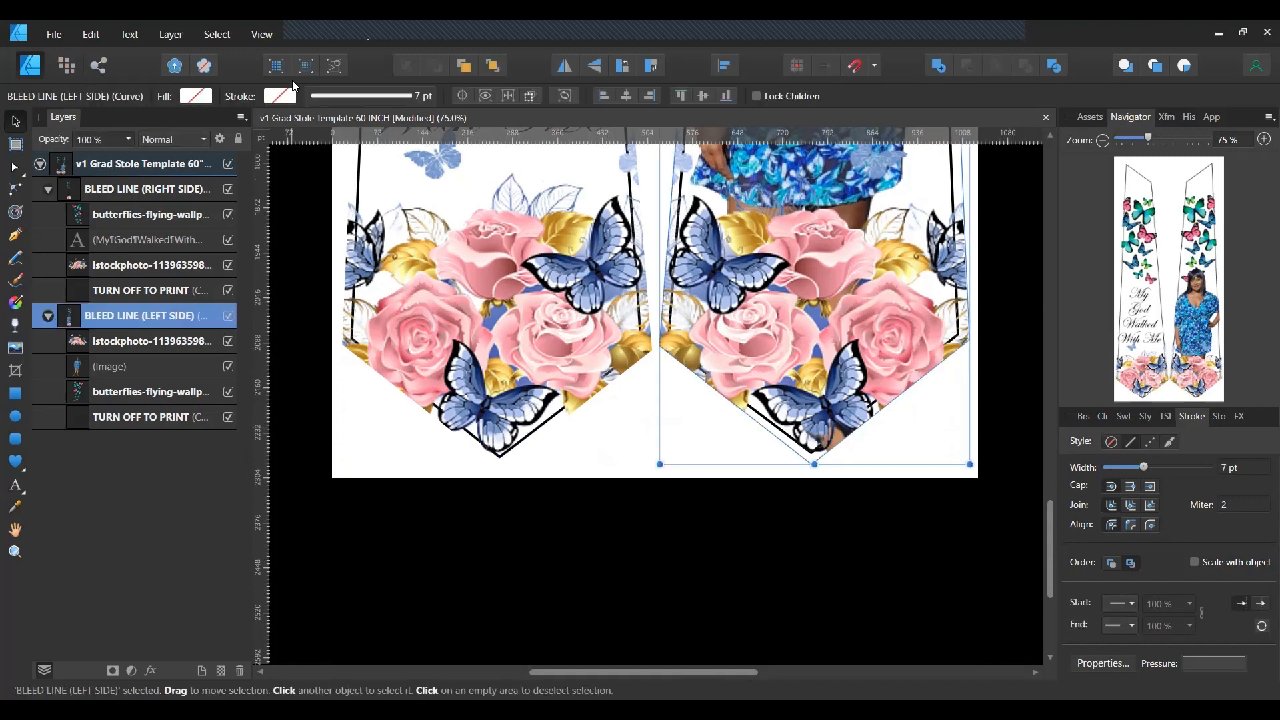
{"action": "left_click", "coordinate": [281, 96]}
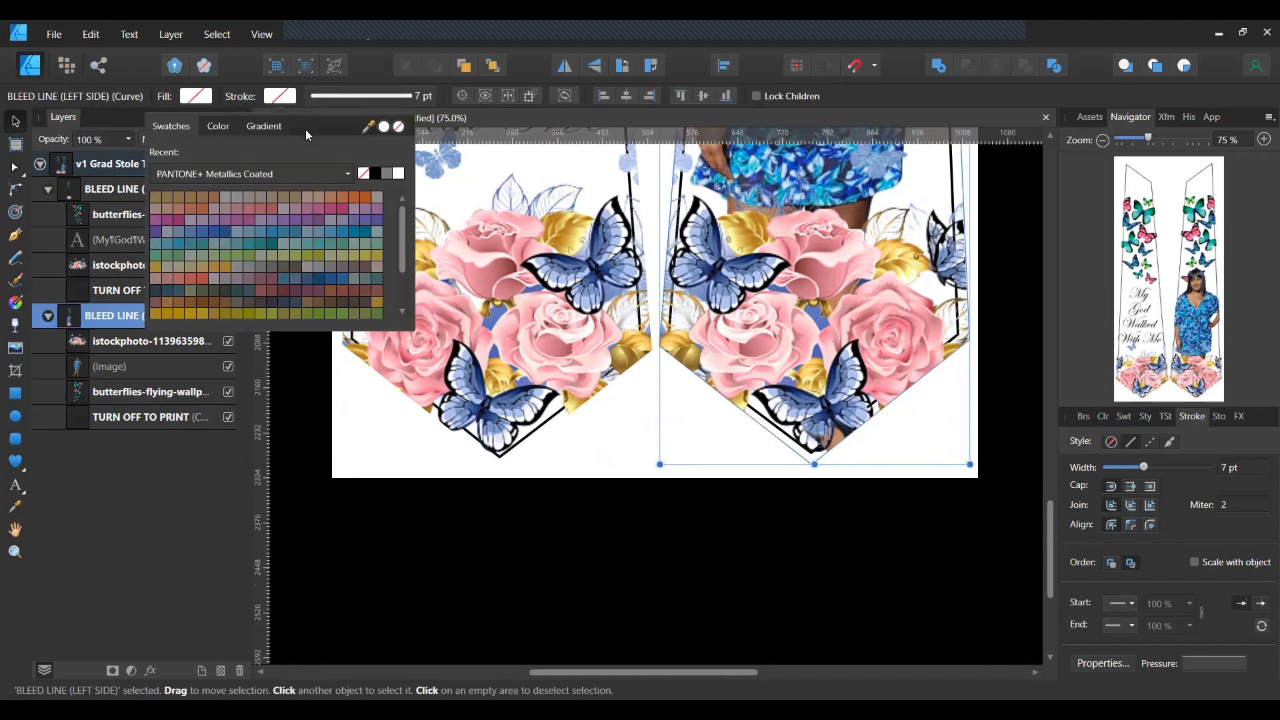
{"action": "left_click", "coordinate": [167, 221]}
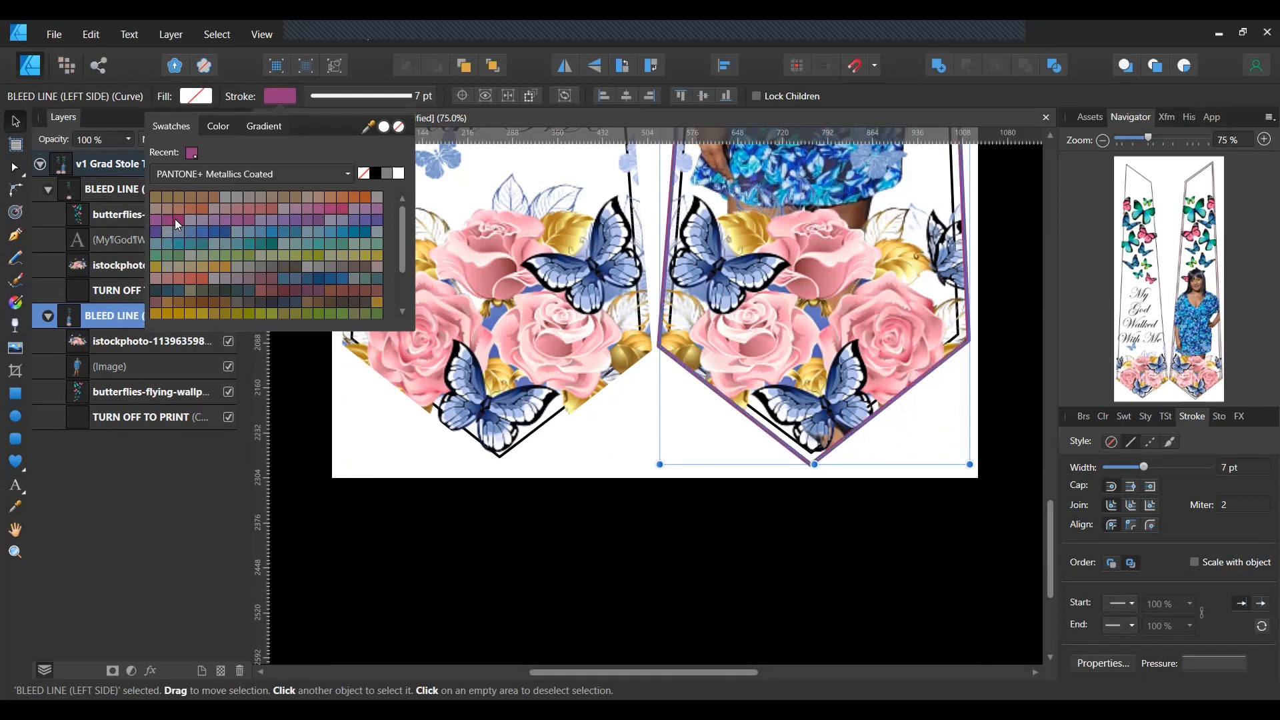
{"action": "left_click", "coordinate": [190, 219]}
{"action": "left_click", "coordinate": [184, 171]}
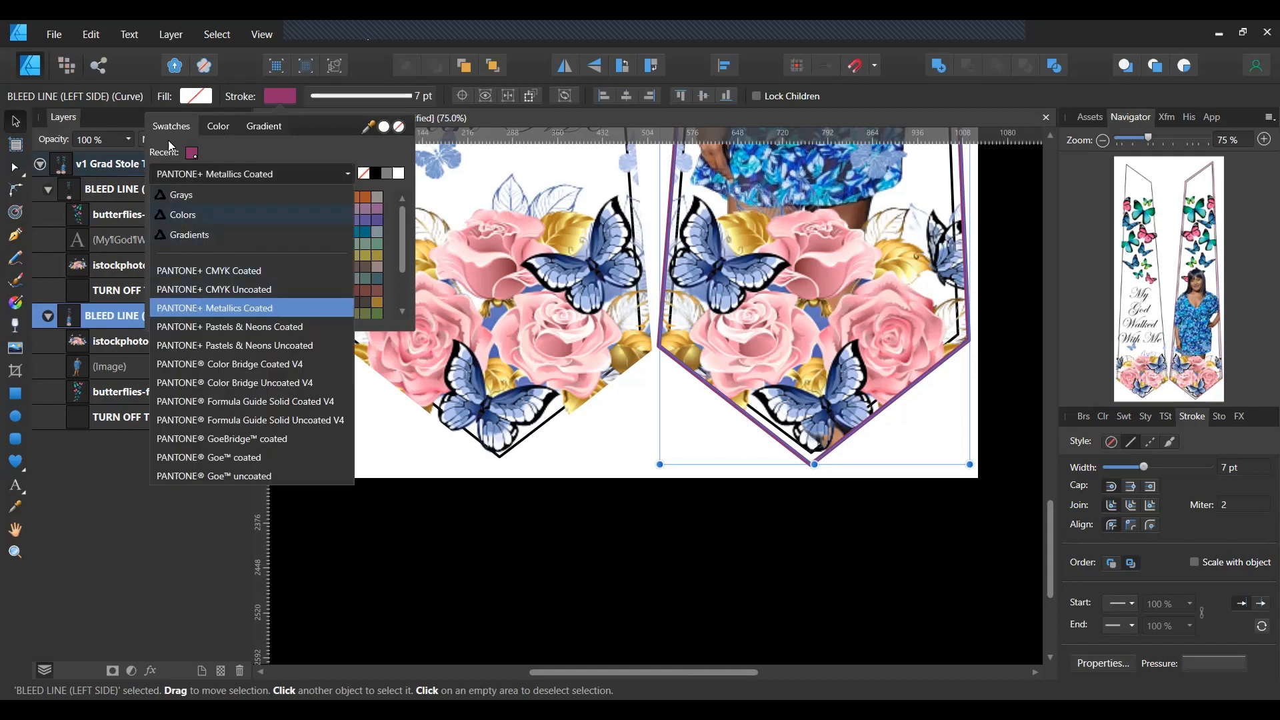
{"action": "left_click", "coordinate": [210, 127]}
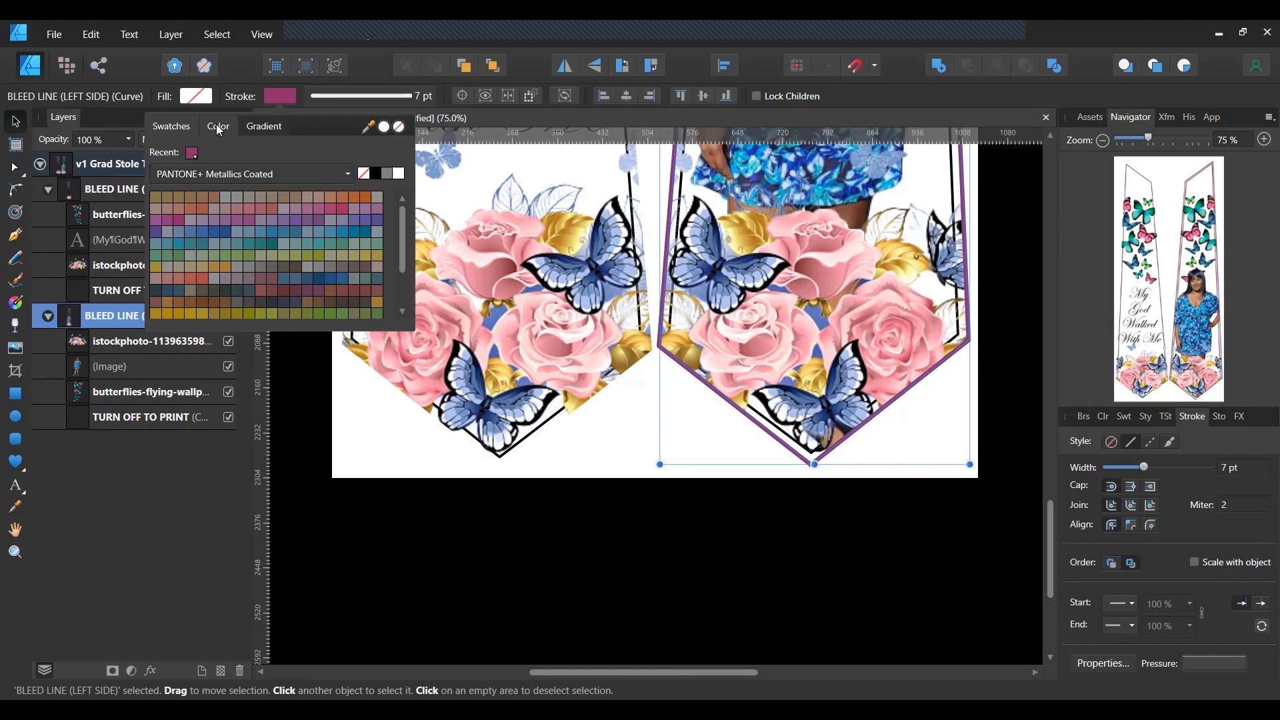
{"action": "left_click", "coordinate": [215, 124]}
{"action": "mouse_move", "coordinate": [321, 197]}
{"action": "left_mouse_down"}
{"action": "mouse_move", "coordinate": [276, 224]}
{"action": "mouse_move", "coordinate": [317, 208]}
{"action": "mouse_move", "coordinate": [320, 192]}
{"action": "left_mouse_up"}
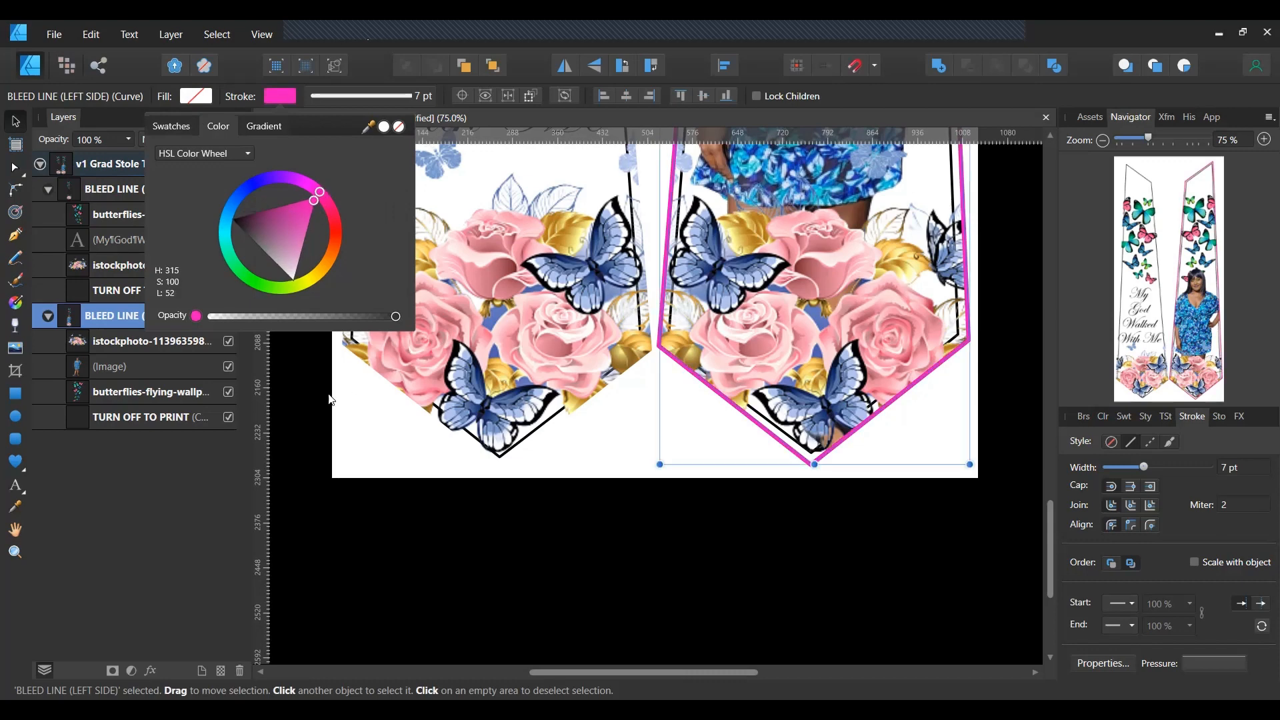
{"action": "left_click", "coordinate": [298, 425]}
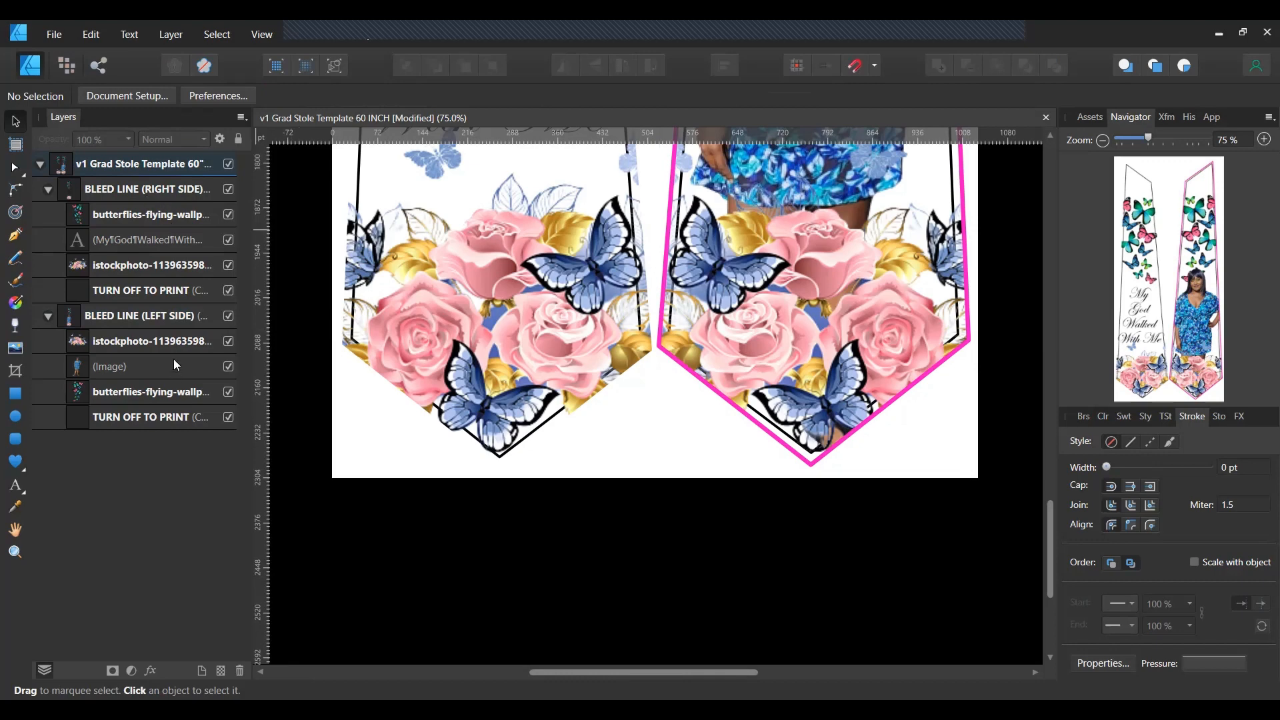
Apply the same bright pink stroke to the right bleed line.
{"action": "left_click", "coordinate": [187, 190]}
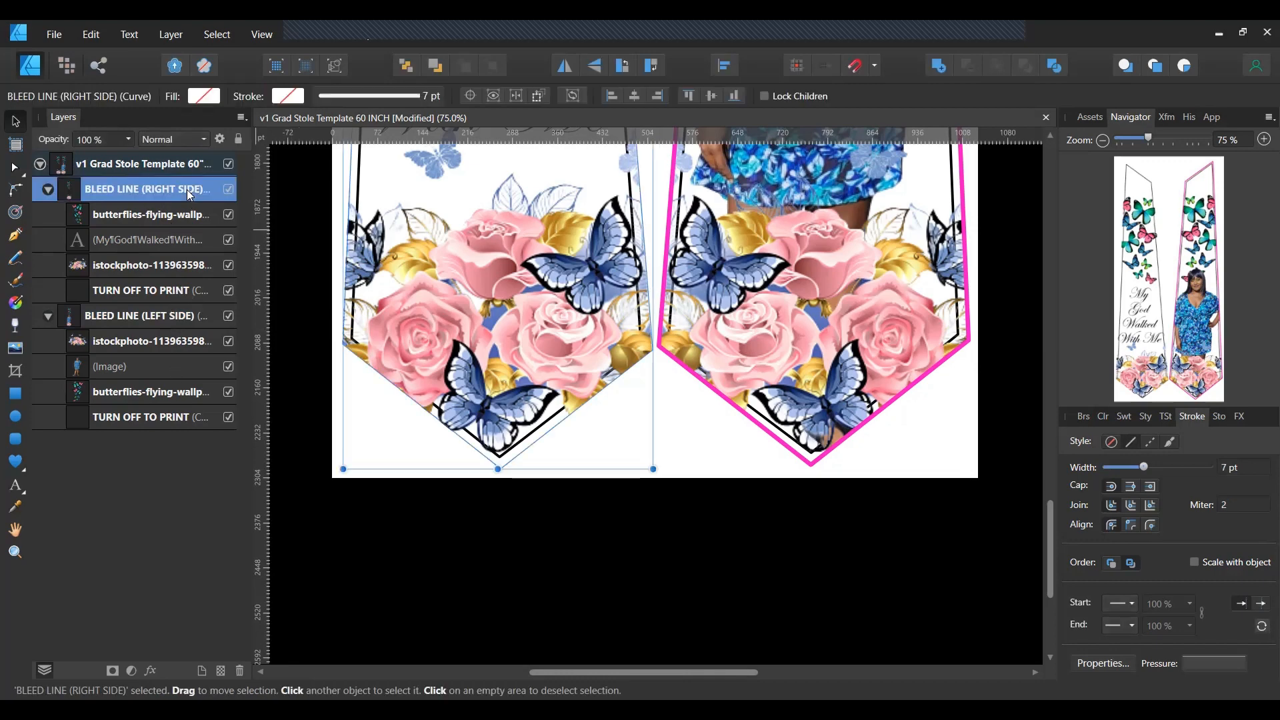
{"action": "left_click", "coordinate": [276, 97]}
{"action": "left_click", "coordinate": [200, 152]}
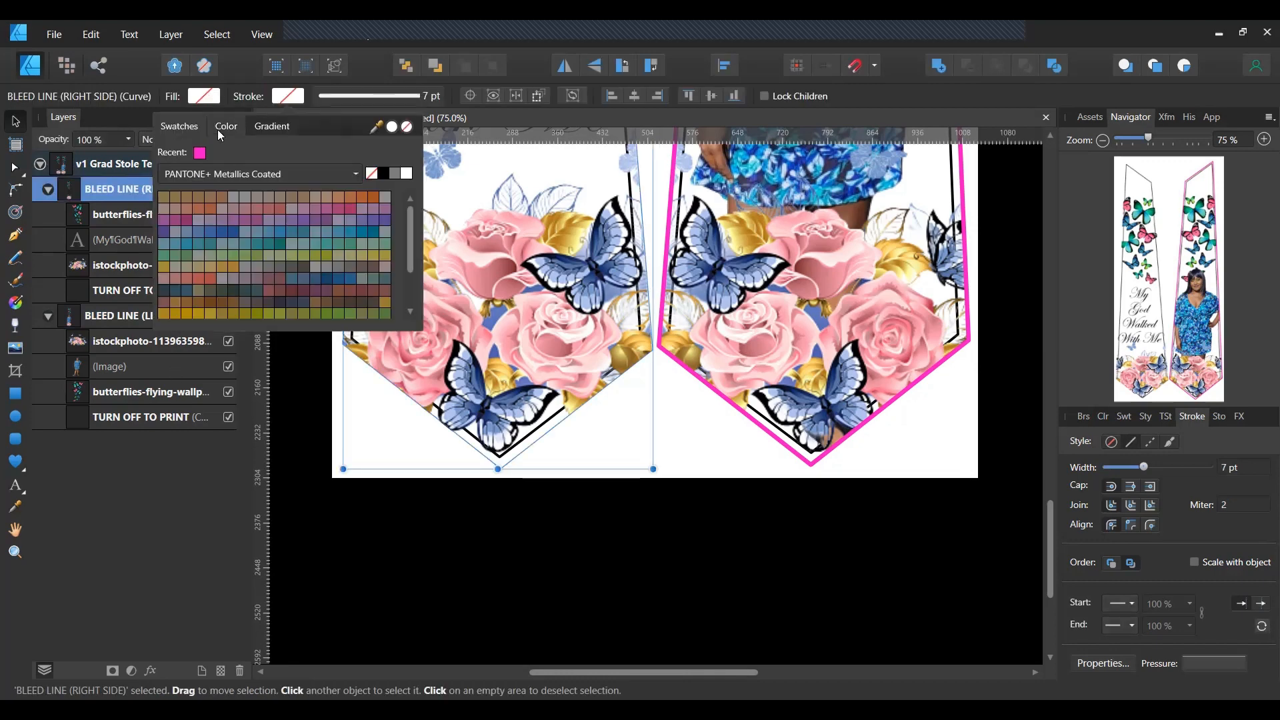
{"action": "left_click", "coordinate": [300, 441]}
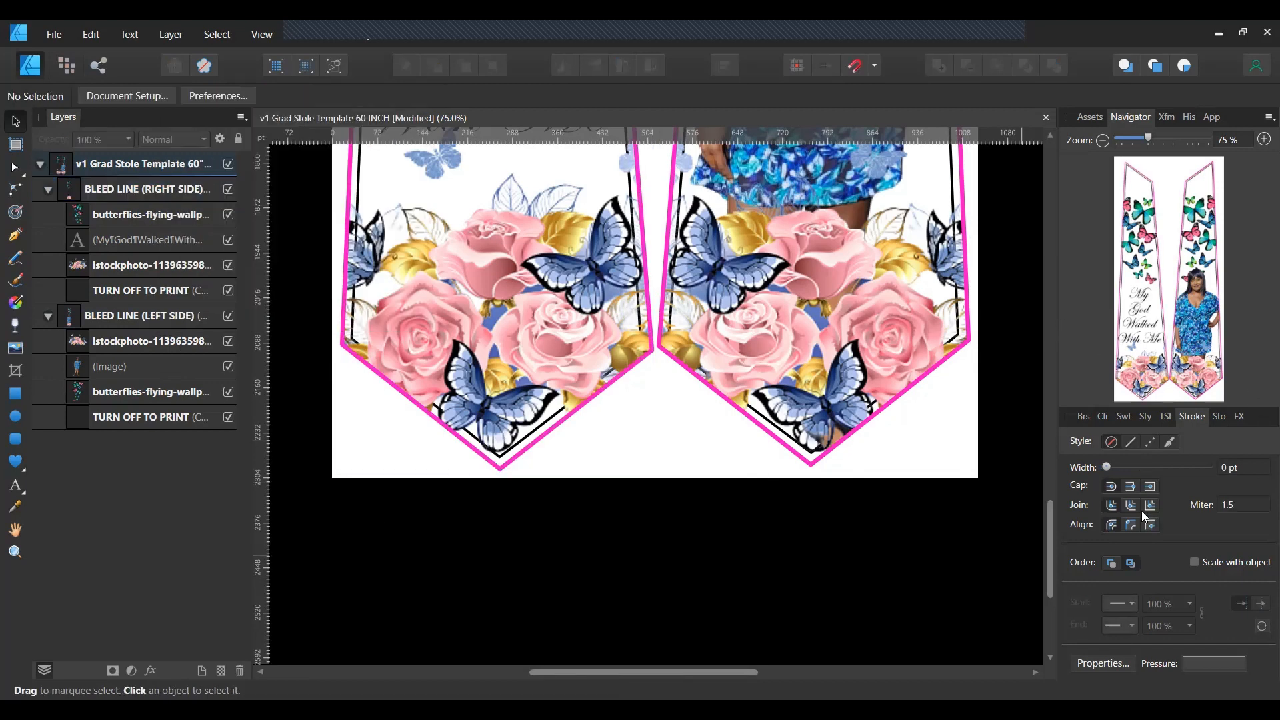
Zoom the Navigator out to about 25% and centre the whole stole in view.
{"action": "left_click", "coordinate": [1132, 141]}
{"action": "scroll", "coordinate": [995, 504], "scroll_direction": "up", "scroll_amount": 6}
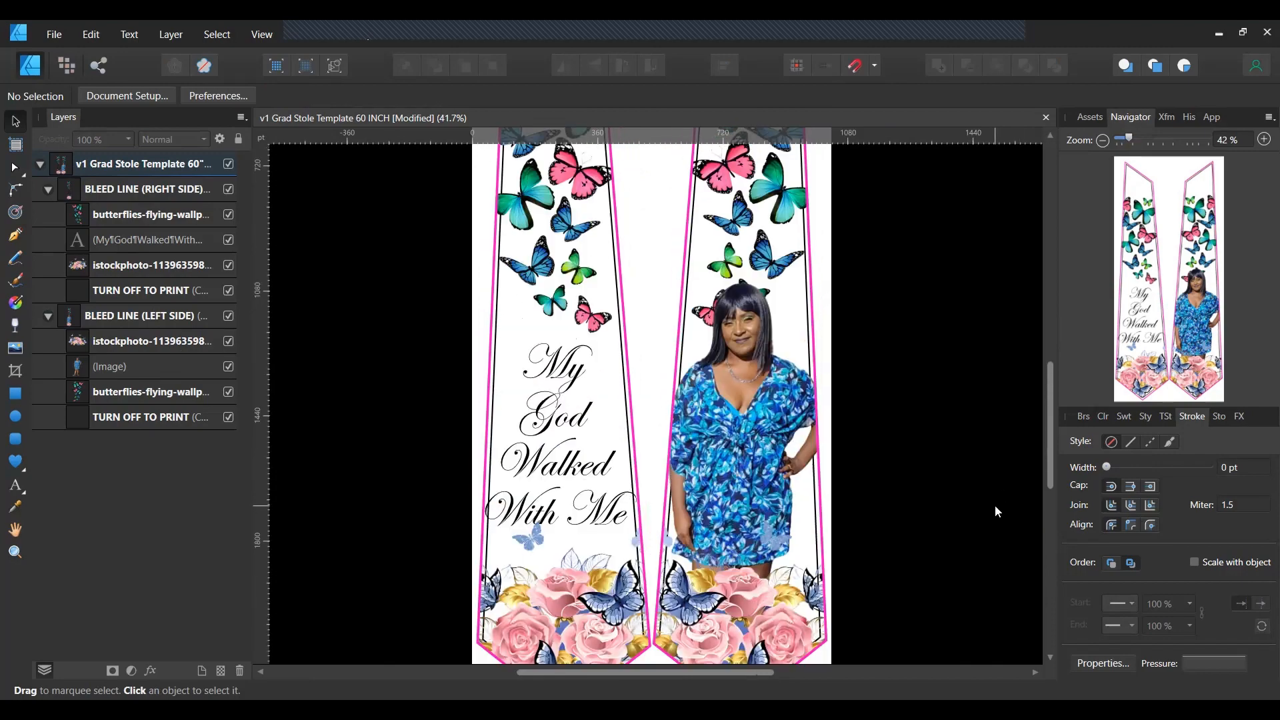
{"action": "scroll", "coordinate": [995, 506], "scroll_direction": "up", "scroll_amount": 3}
{"action": "scroll", "coordinate": [994, 505], "scroll_direction": "down", "scroll_amount": 5}
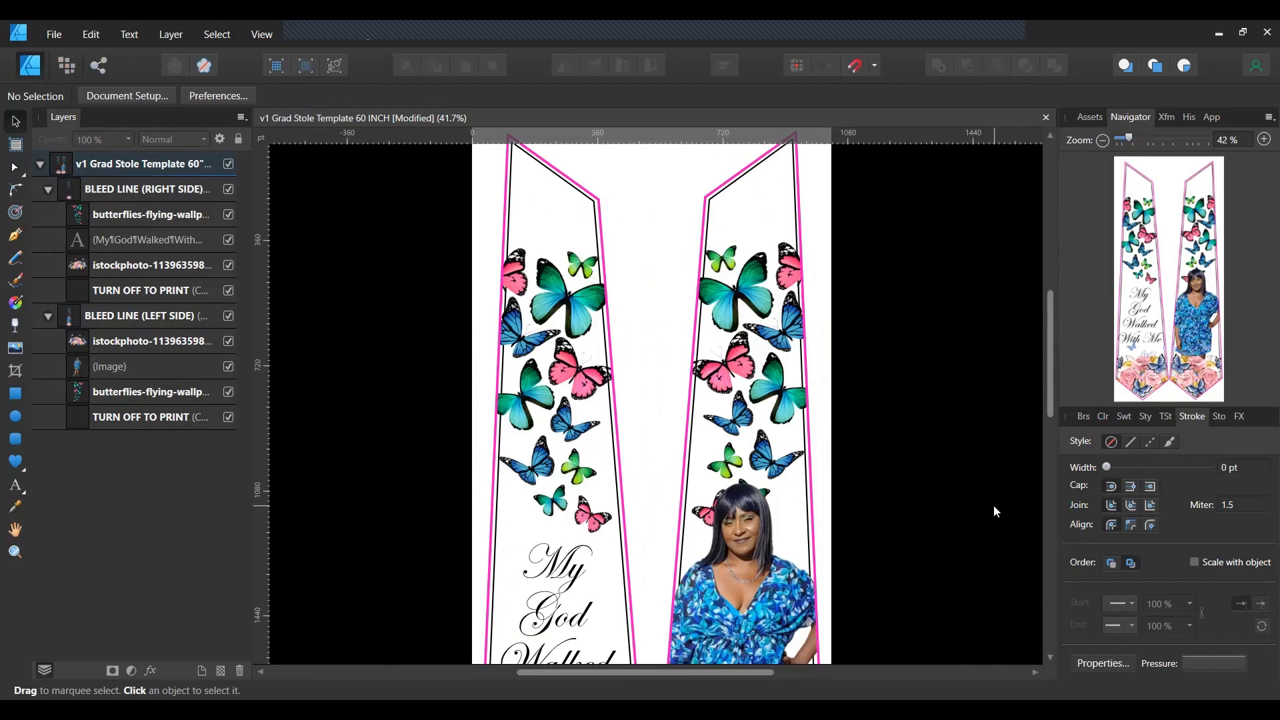
{"action": "scroll", "coordinate": [994, 505], "scroll_direction": "down", "scroll_amount": 3}
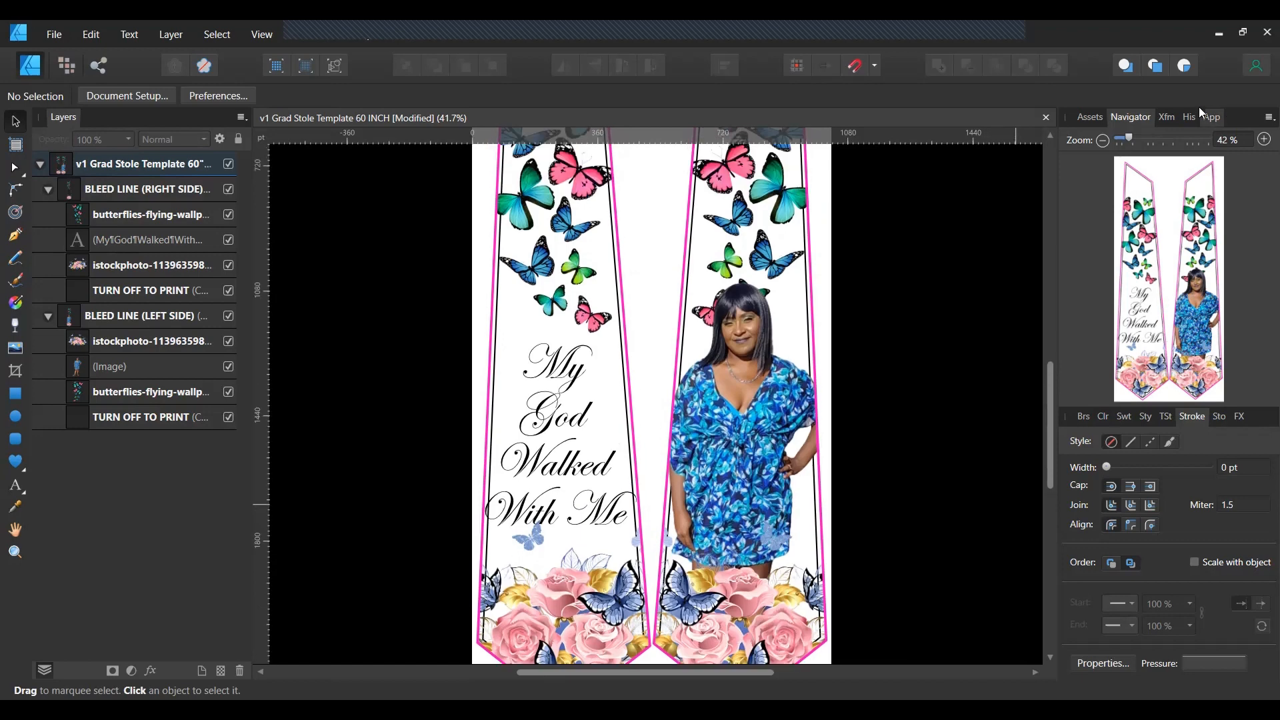
{"action": "left_click_drag", "start_coordinate": [1132, 136], "coordinate": [1125, 140]}
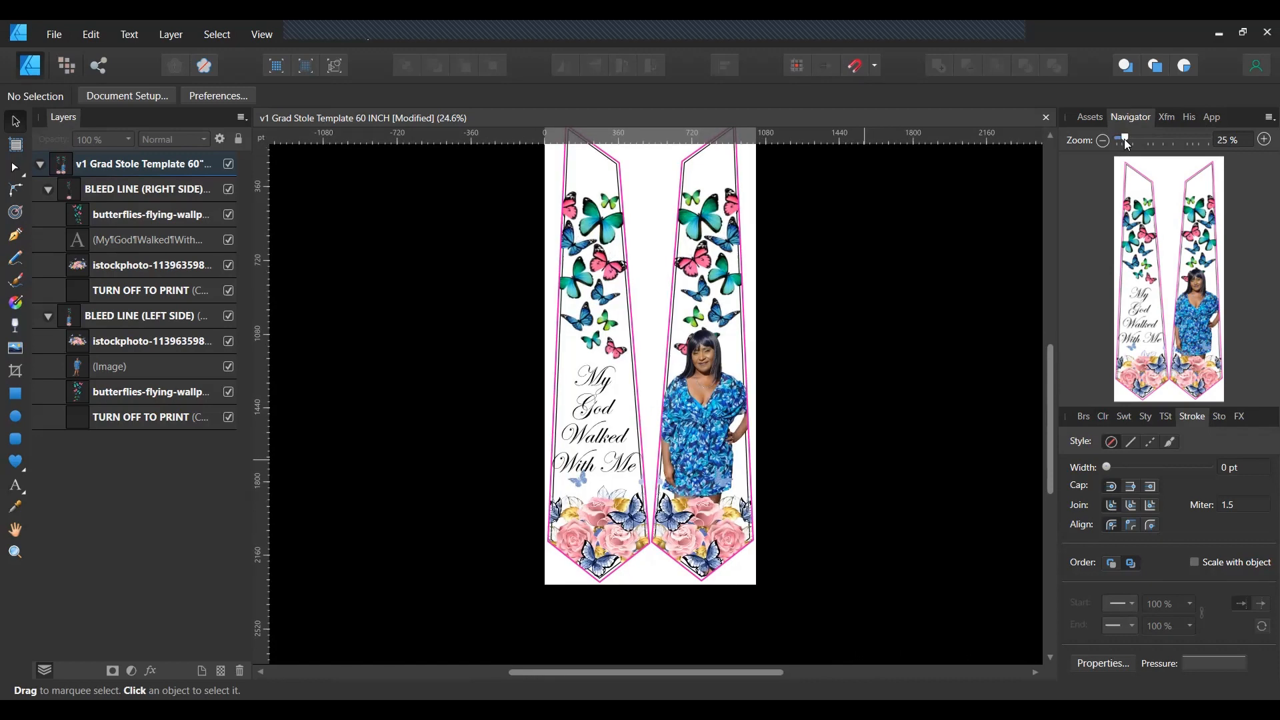
{"action": "scroll", "coordinate": [879, 543], "scroll_direction": "up", "scroll_amount": 2}
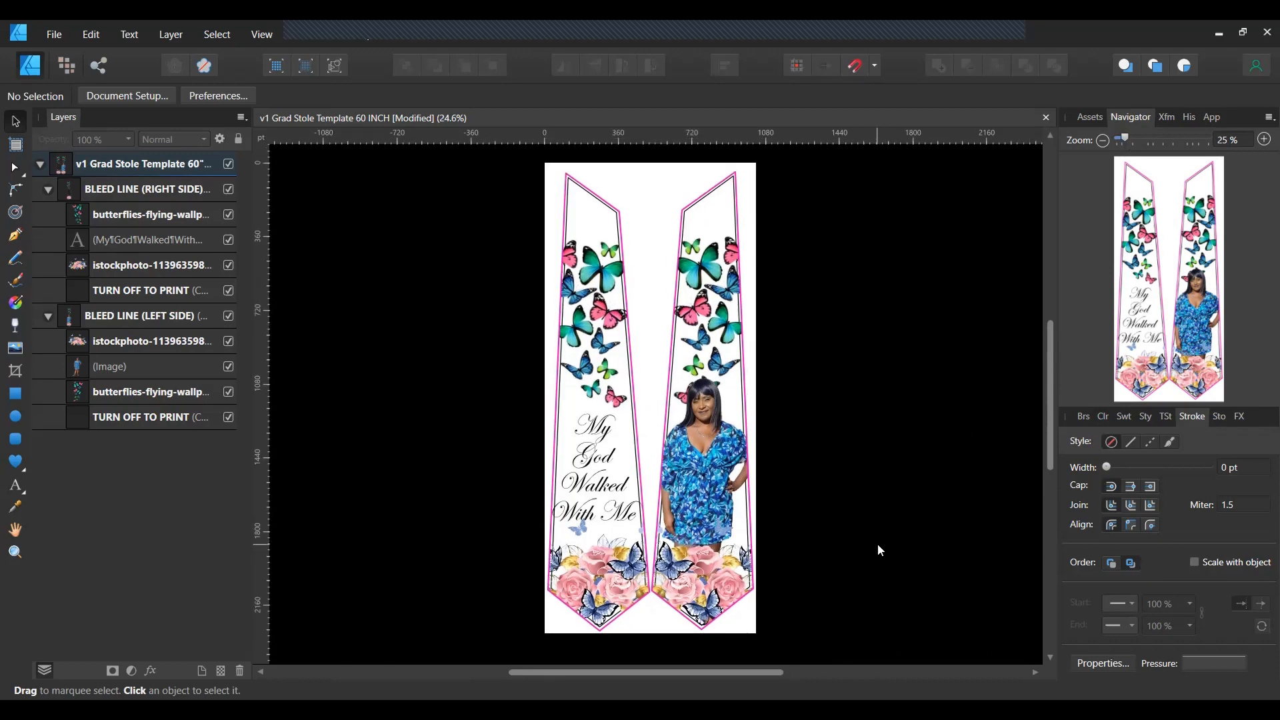
{"action": "scroll", "coordinate": [878, 543], "scroll_direction": "up", "scroll_amount": 1}
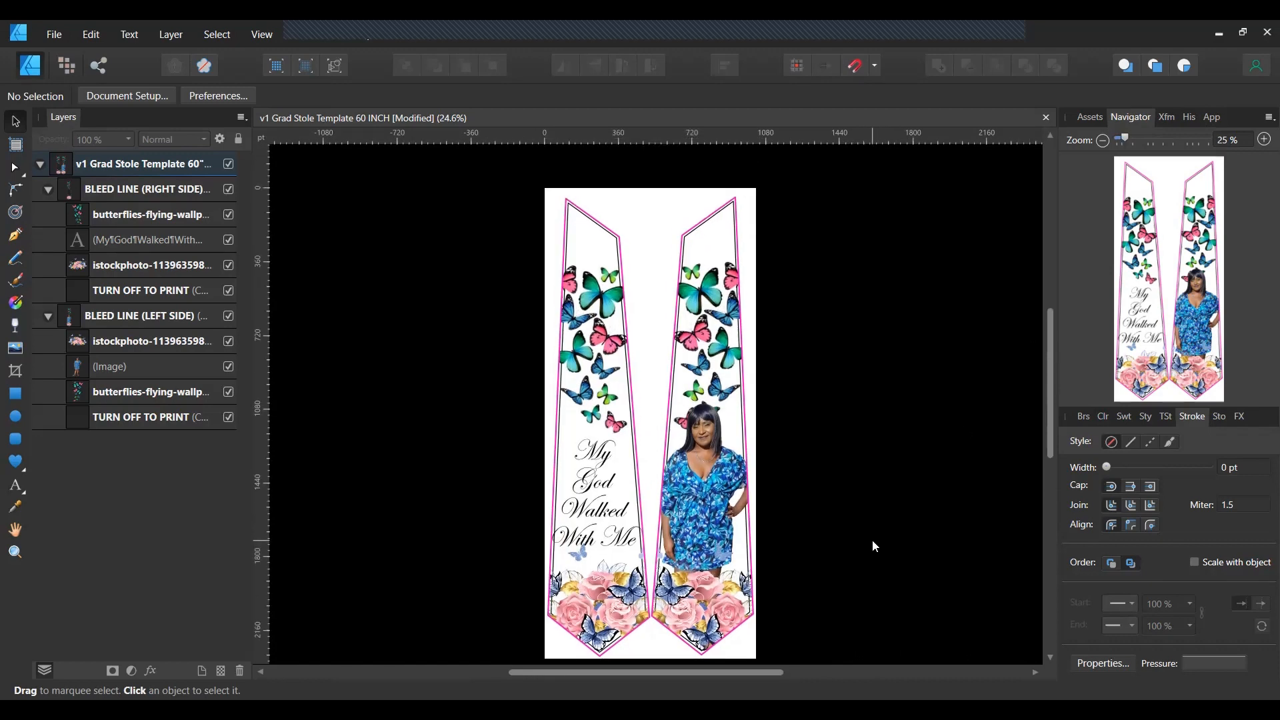